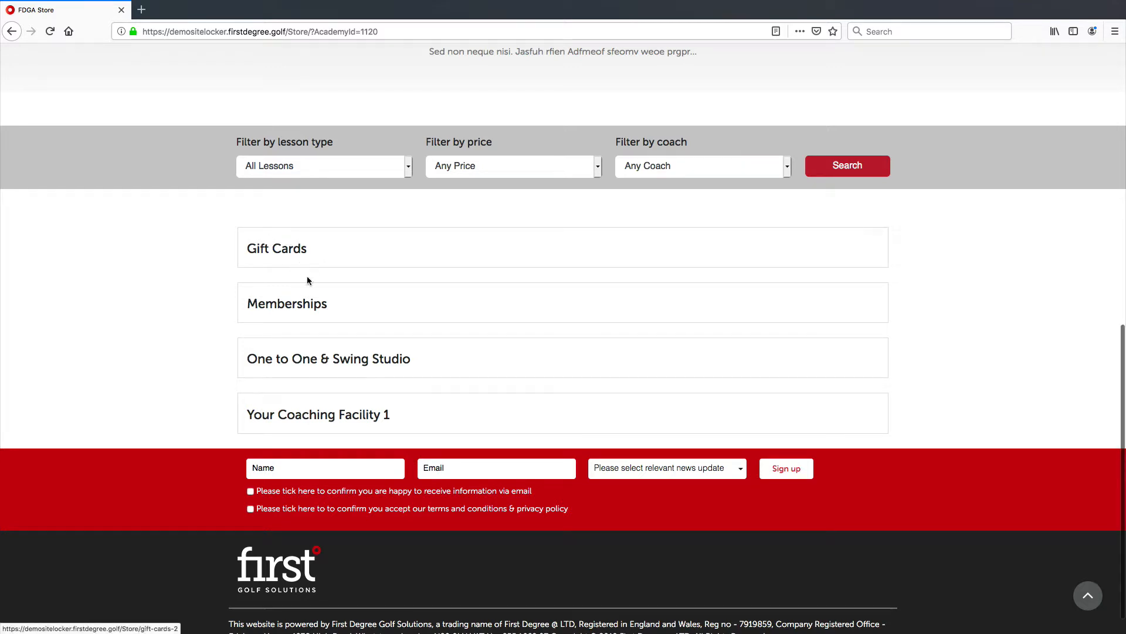
Step: Examine the store page's product categories and the Book Now page's programme categories, including its swing studio confirmation
{"action": "scroll", "coordinate": [350, 334], "scroll_direction": "down", "scroll_amount": 1}
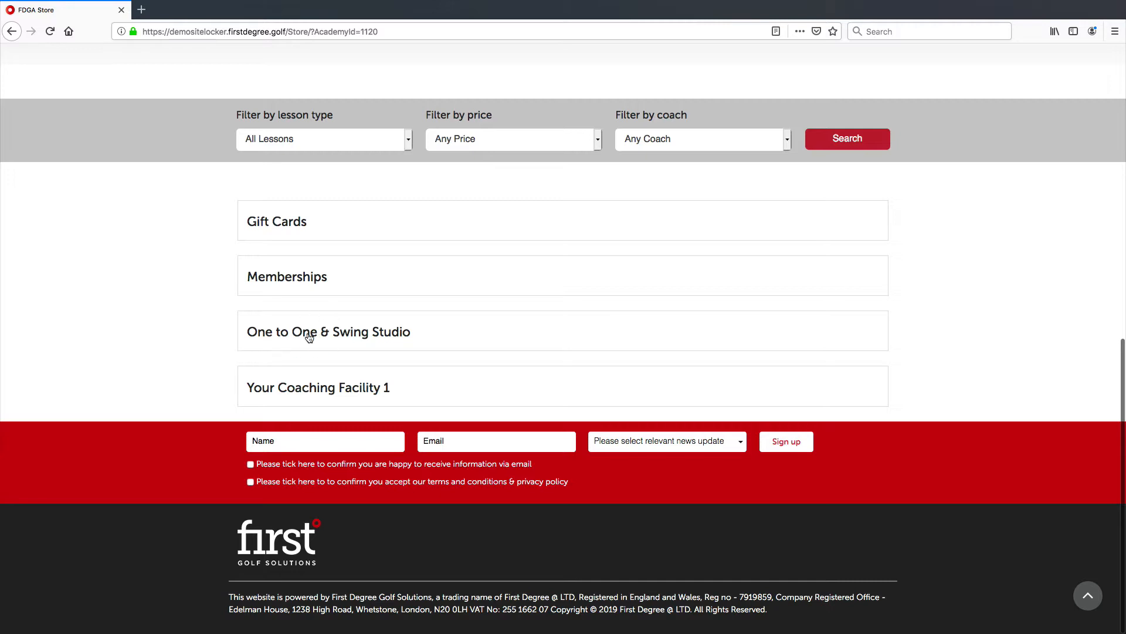
{"action": "scroll", "coordinate": [413, 339], "scroll_direction": "up", "scroll_amount": 10}
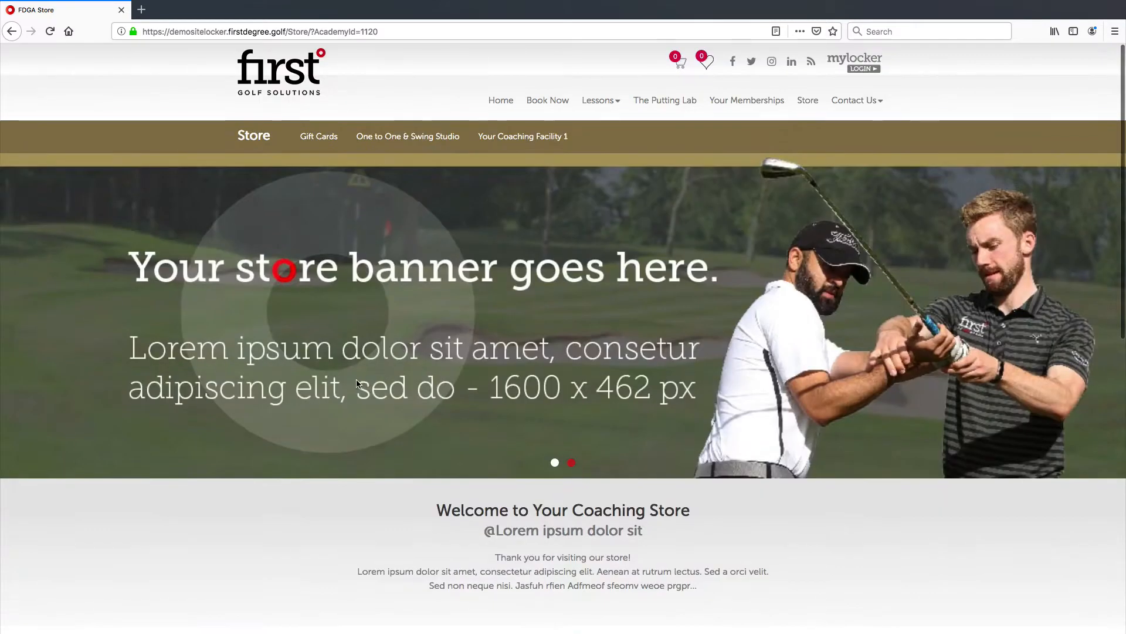
{"action": "left_click", "coordinate": [553, 107]}
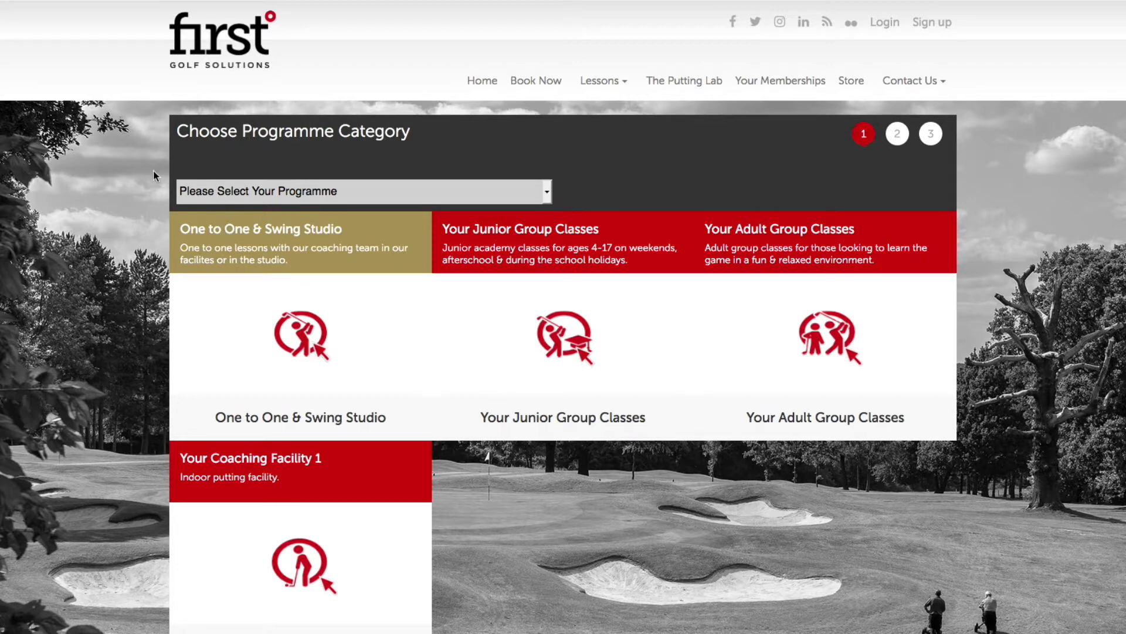
{"action": "scroll", "coordinate": [379, 297], "scroll_direction": "down", "scroll_amount": 3}
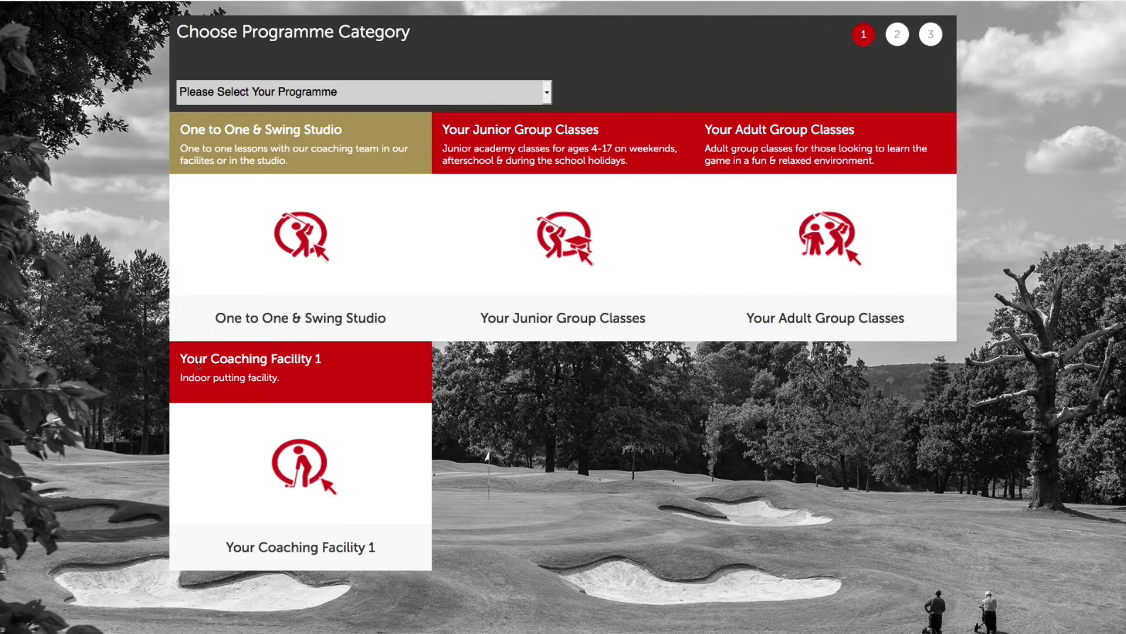
{"action": "left_click", "coordinate": [302, 360]}
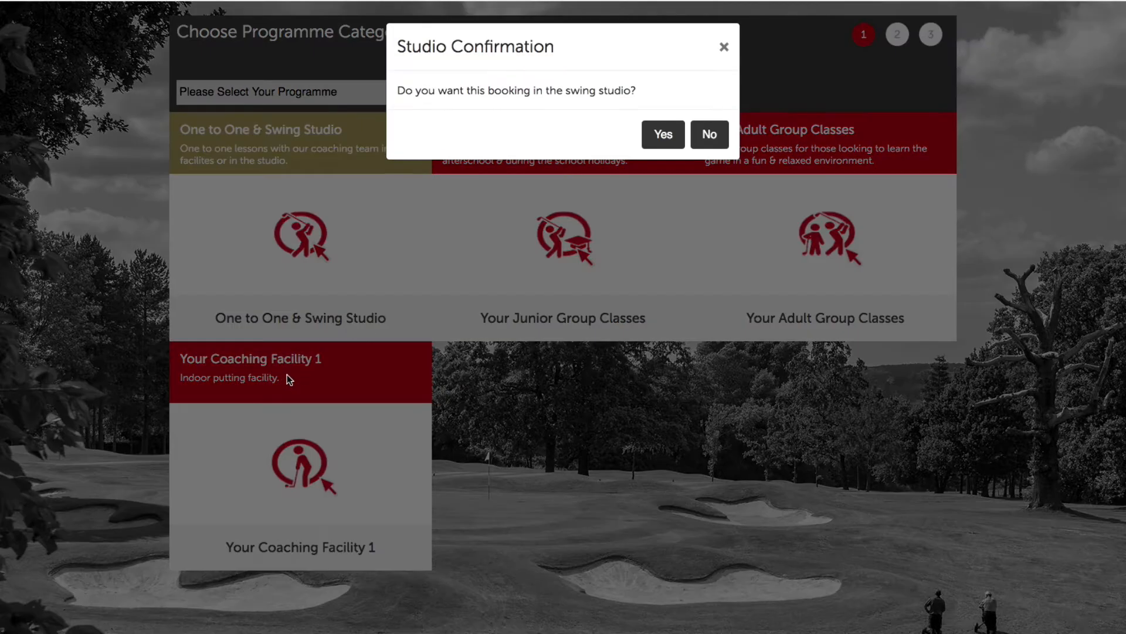
{"action": "left_click", "coordinate": [724, 46]}
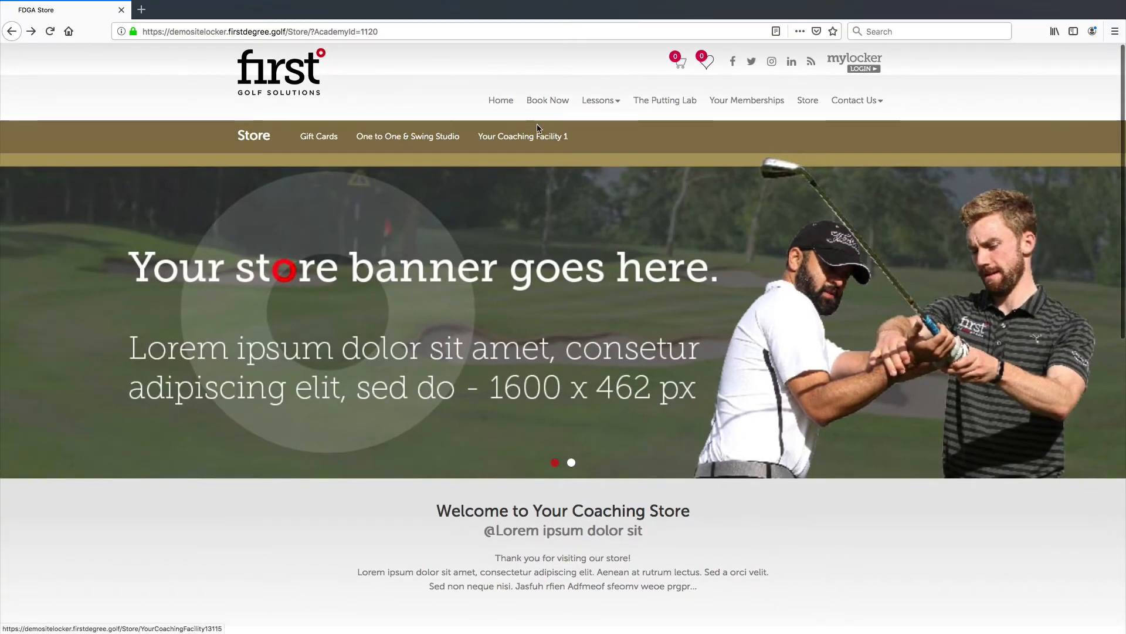
Step: Examine the coaching store's lesson filters, store category links and listed product categories
{"action": "scroll", "coordinate": [543, 194], "scroll_direction": "down", "scroll_amount": 7}
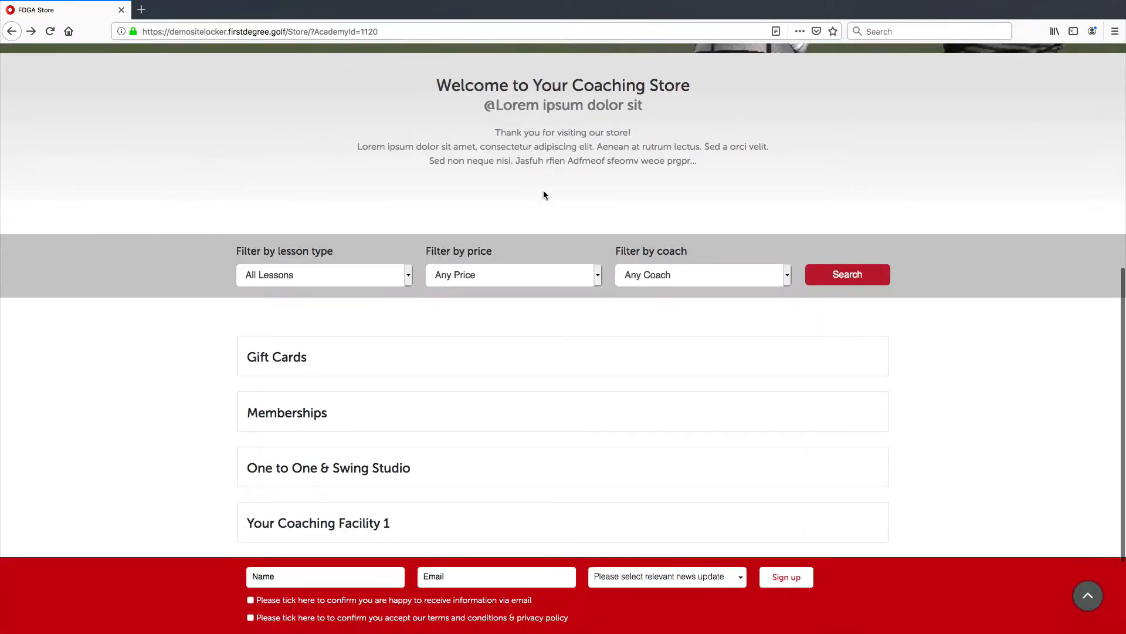
{"action": "scroll", "coordinate": [544, 195], "scroll_direction": "down", "scroll_amount": 3}
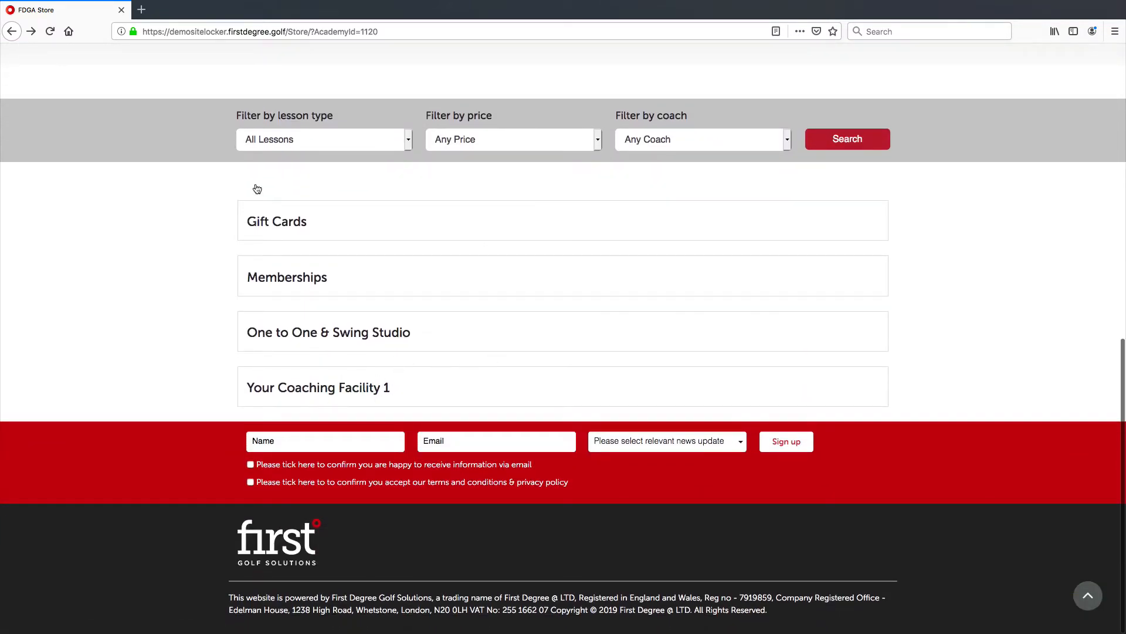
{"action": "scroll", "coordinate": [353, 96], "scroll_direction": "up", "scroll_amount": 10}
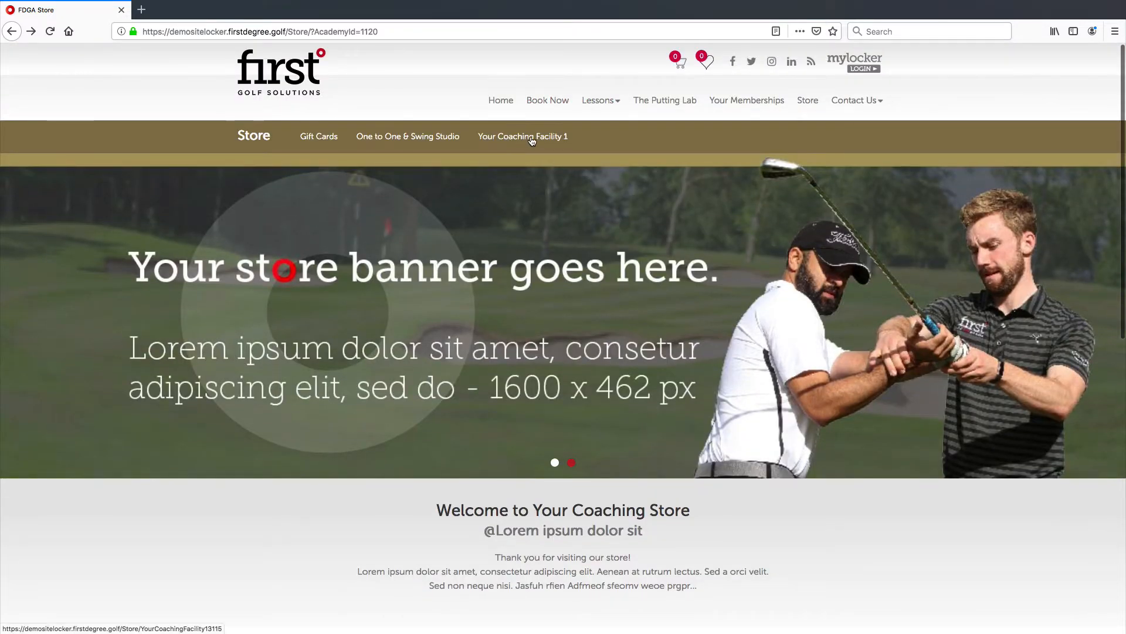
{"action": "scroll", "coordinate": [563, 170], "scroll_direction": "down", "scroll_amount": 5}
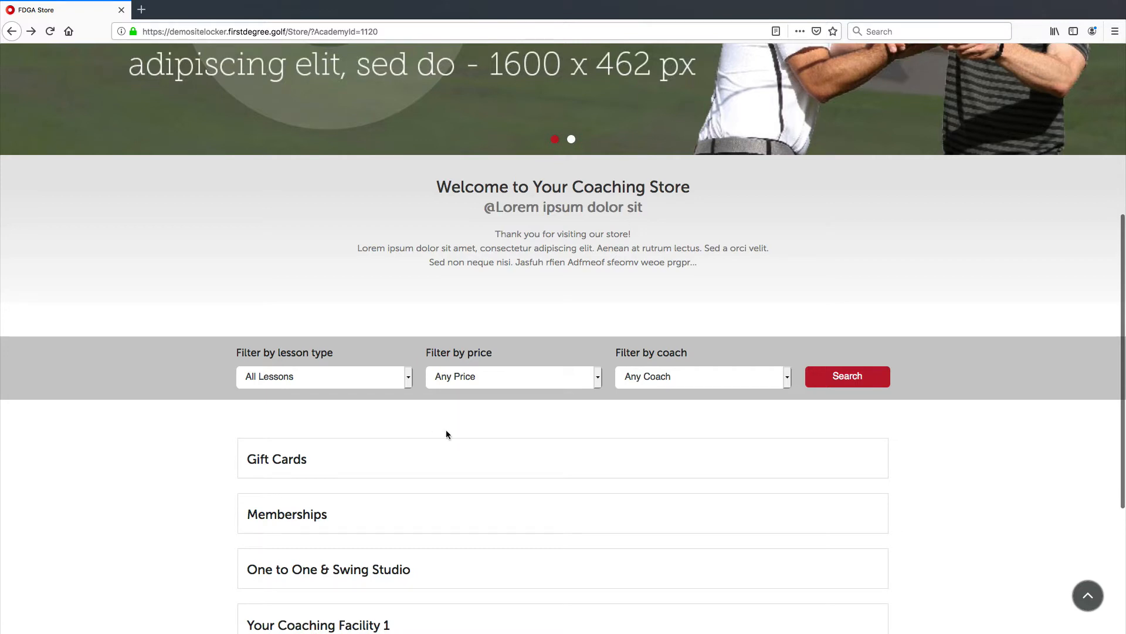
{"action": "scroll", "coordinate": [450, 498], "scroll_direction": "down", "scroll_amount": 4}
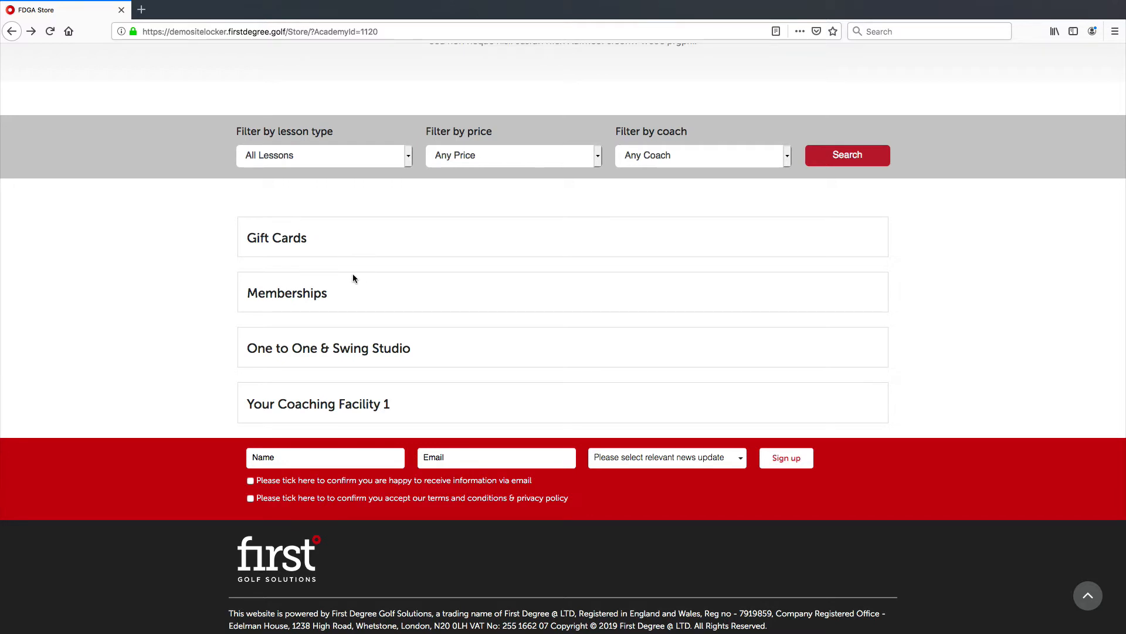
Step: Switch to the nopCommerce admin, open the catalog's product list and look over the existing products
{"action": "key", "text": "ctrl+Left"}
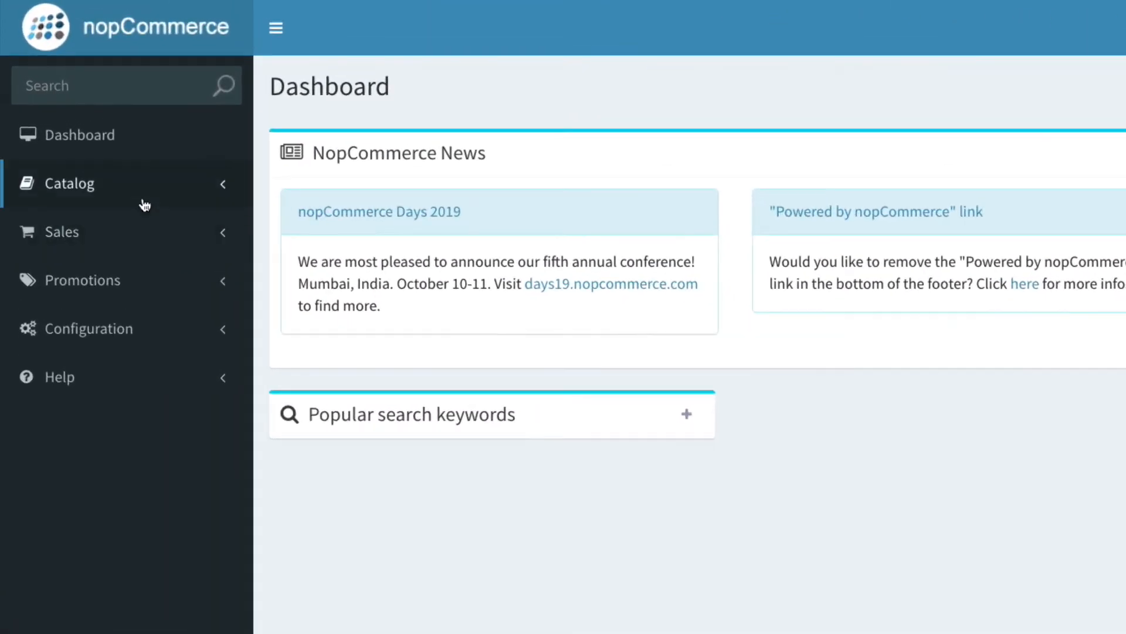
{"action": "left_click", "coordinate": [144, 205]}
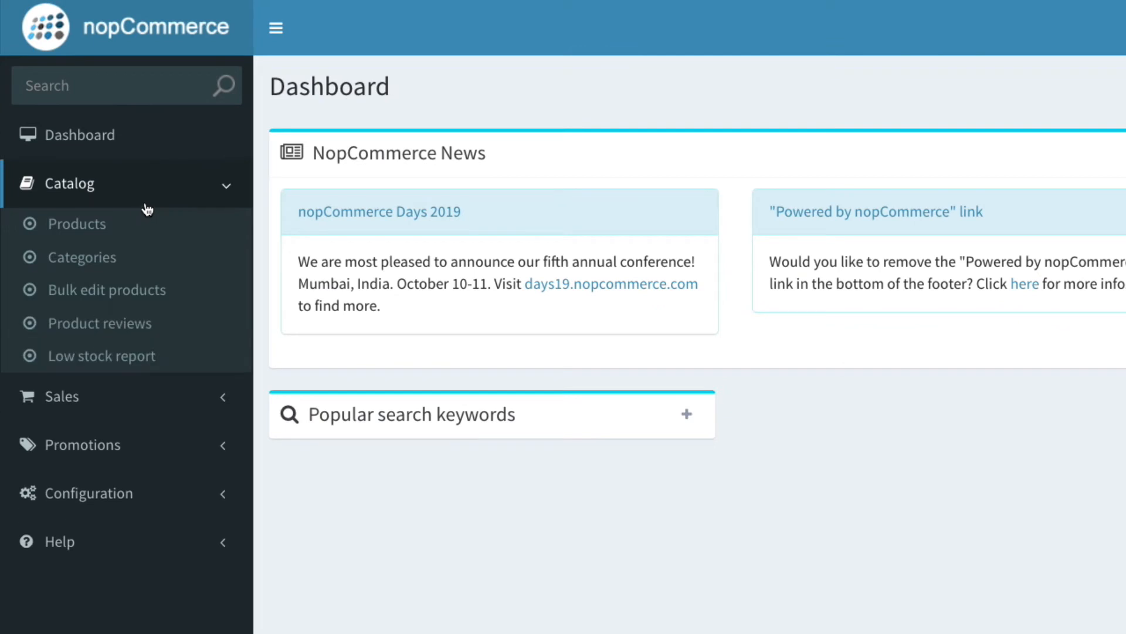
{"action": "left_click", "coordinate": [94, 234]}
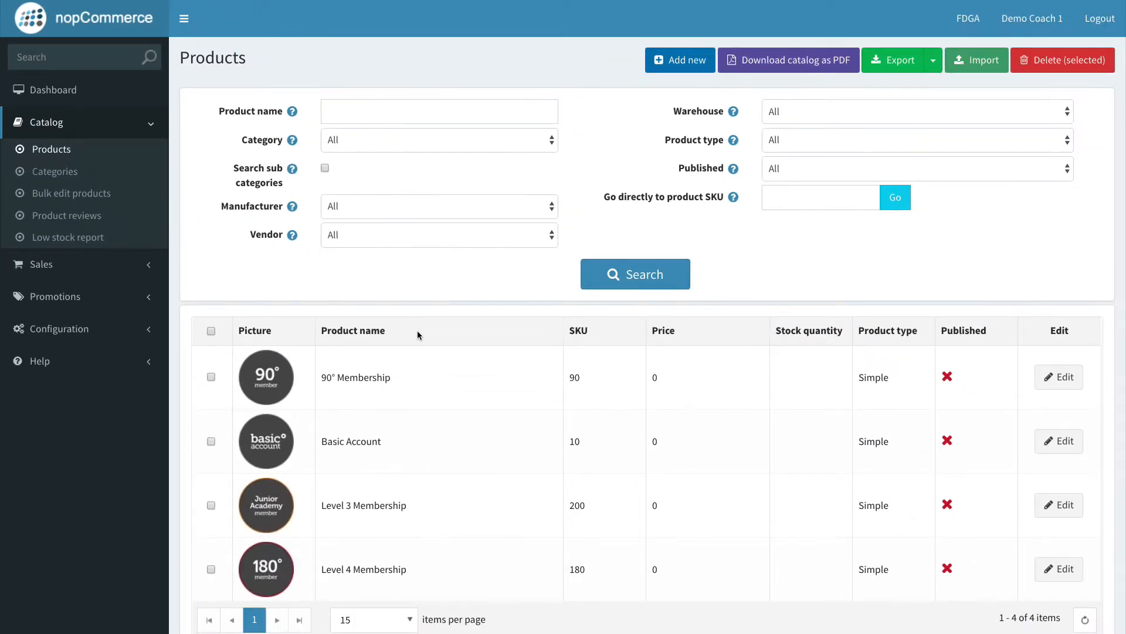
{"action": "scroll", "coordinate": [417, 329], "scroll_direction": "down", "scroll_amount": 2}
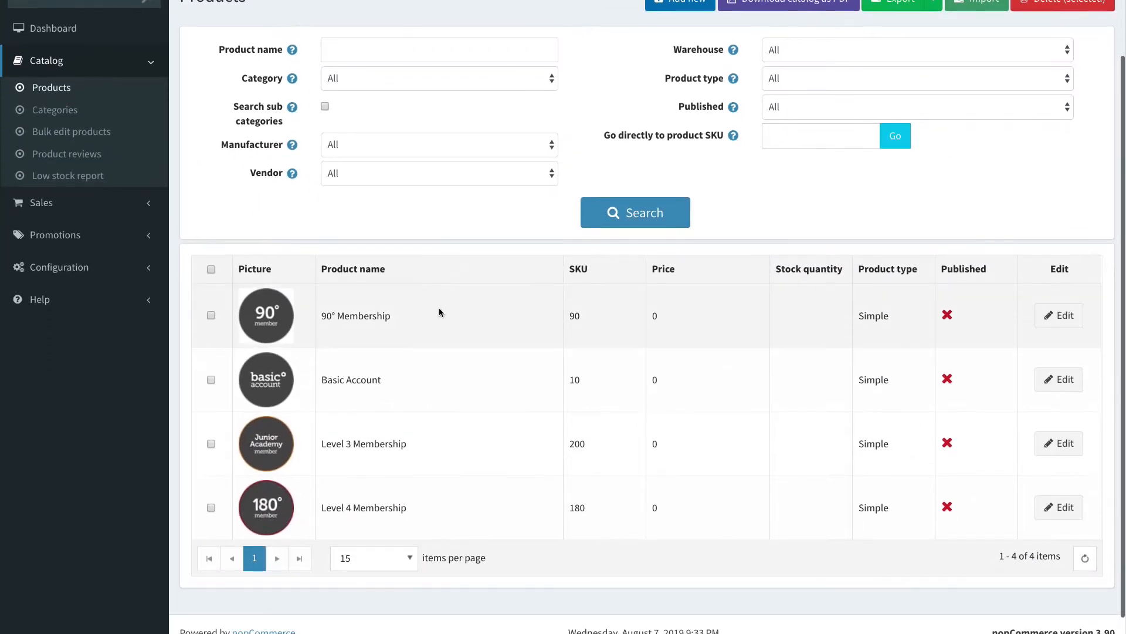
{"action": "scroll", "coordinate": [440, 302], "scroll_direction": "up", "scroll_amount": 2}
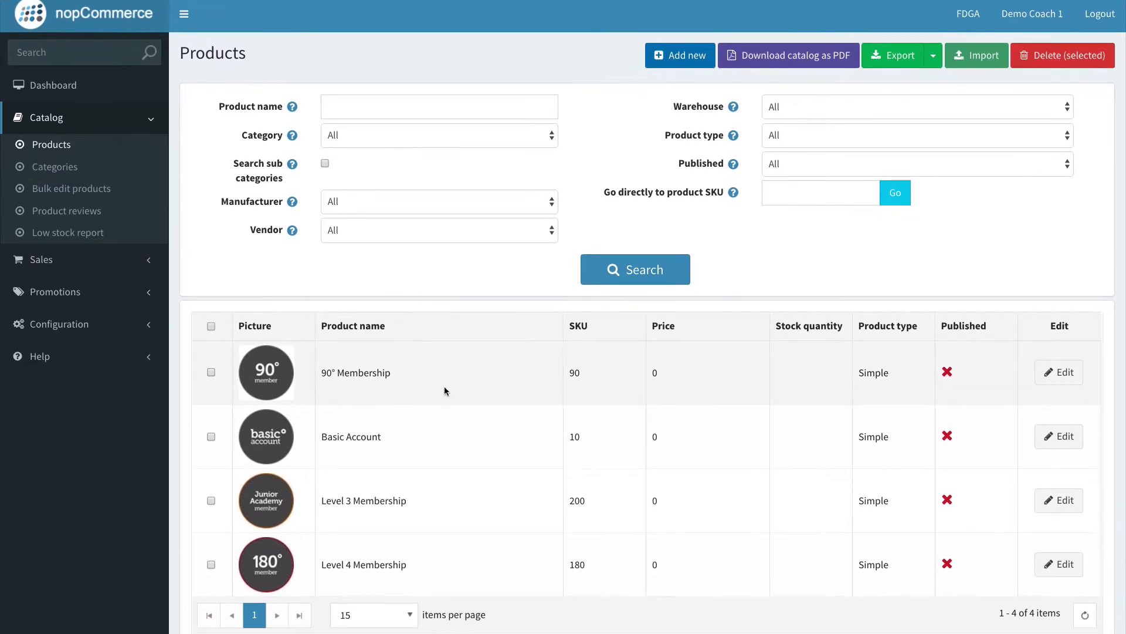
{"action": "scroll", "coordinate": [463, 352], "scroll_direction": "down", "scroll_amount": 2}
{"action": "scroll", "coordinate": [657, 281], "scroll_direction": "up", "scroll_amount": 2}
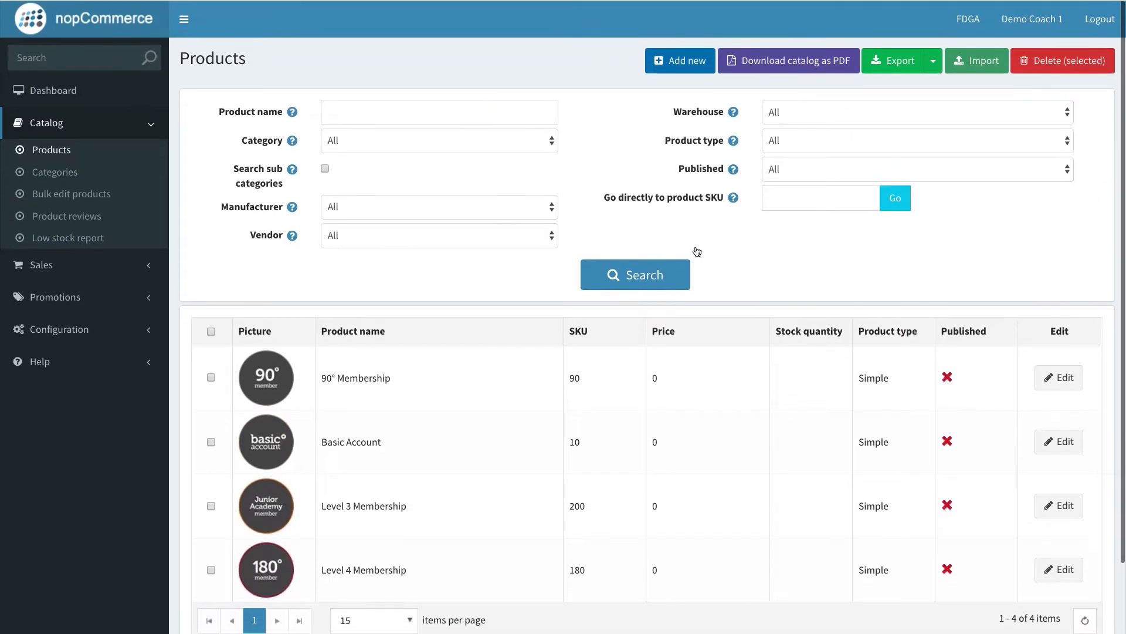
Step: Add a new product named "150 Credits with" followed by the coach's first name
{"action": "left_click", "coordinate": [698, 62]}
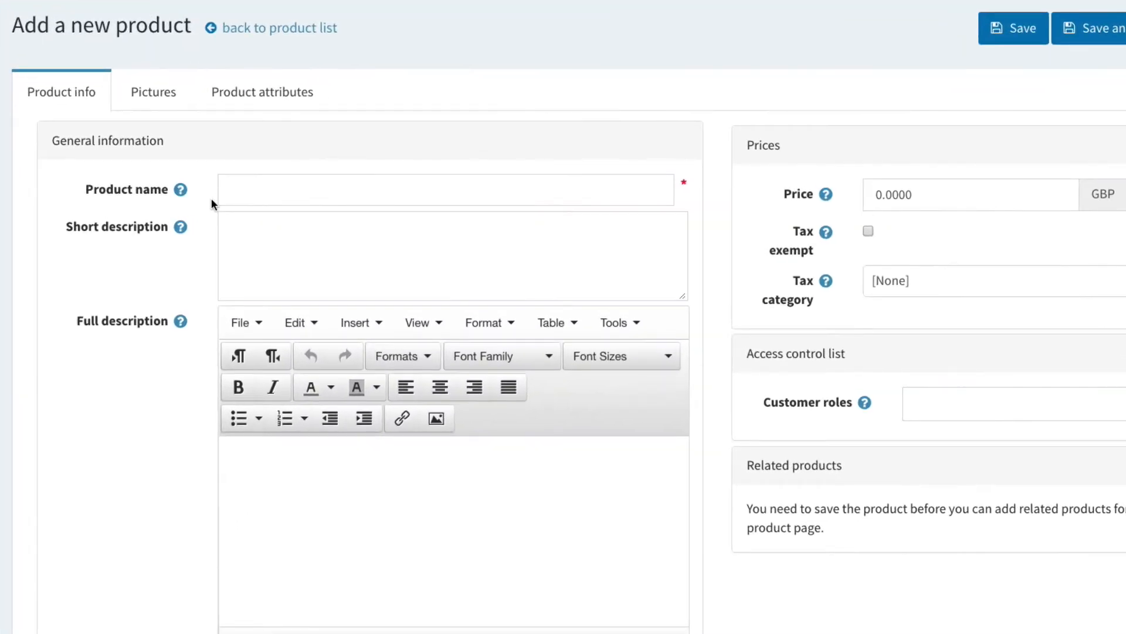
{"action": "left_click", "coordinate": [304, 197]}
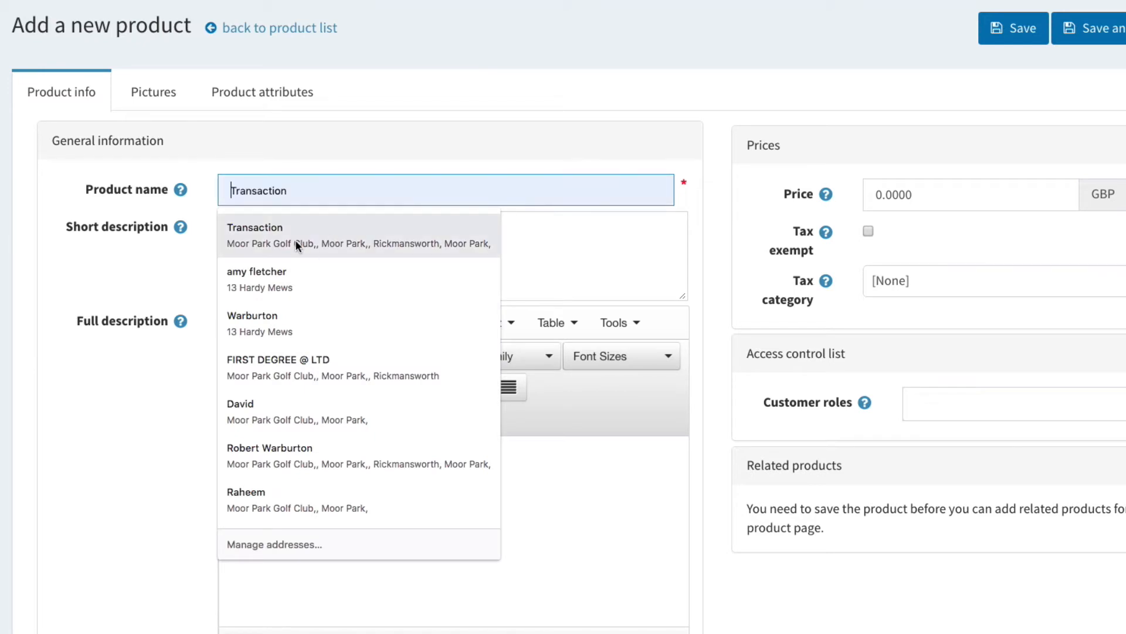
{"action": "left_click", "coordinate": [366, 173]}
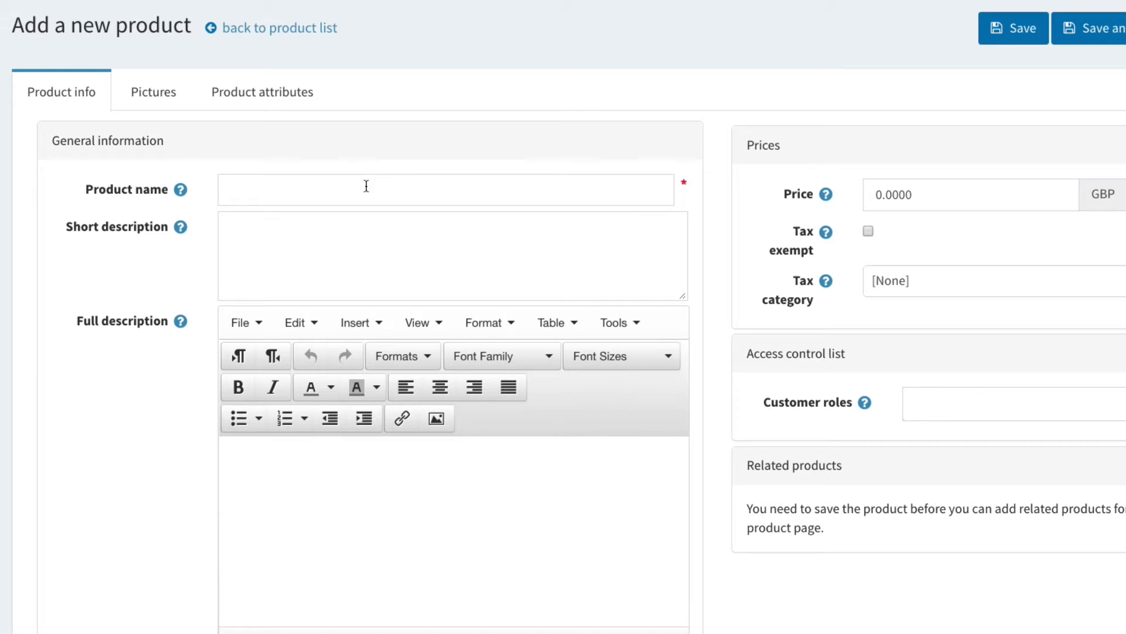
{"action": "left_click", "coordinate": [367, 183]}
{"action": "type", "text": "150"}
{"action": "type", "text": "C"}
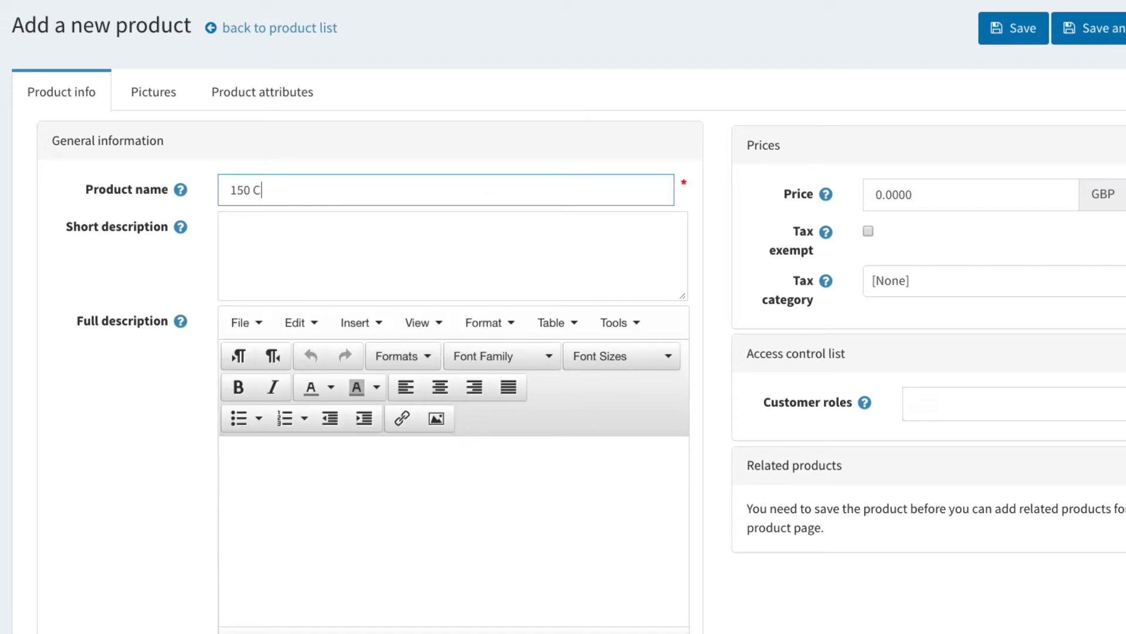
{"action": "type", "text": "redits with Joe"}
Step: Enter the short description "150 credits to use with PGA Profession", the coach's full name and "giving you complete flexibility.", with correct spelling
{"action": "left_click", "coordinate": [339, 232]}
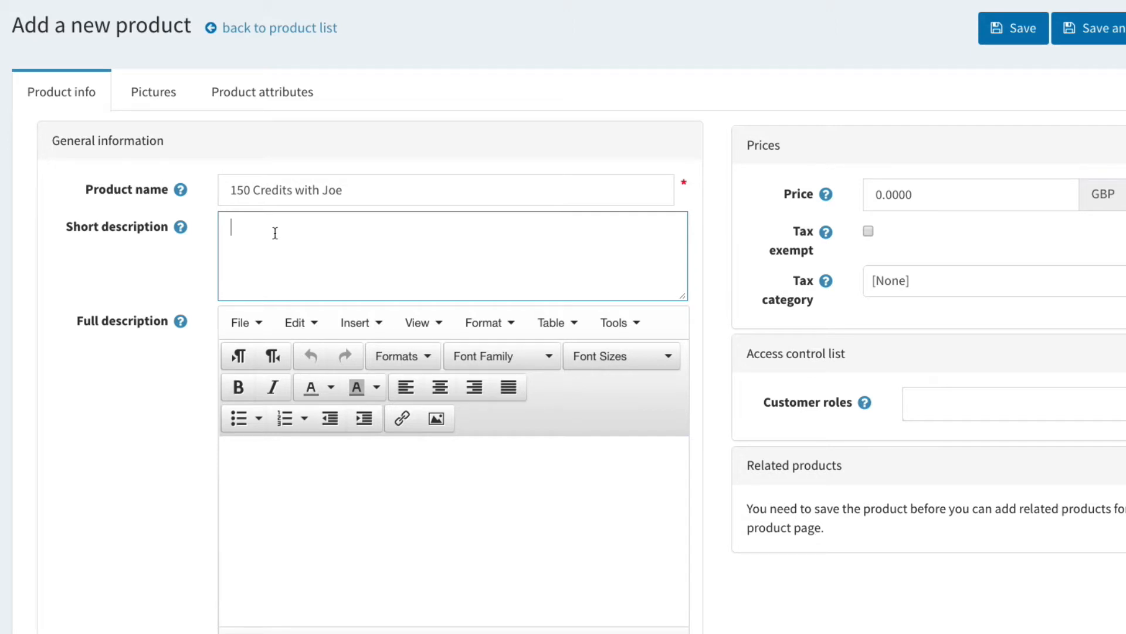
{"action": "type", "text": "150 credits to use with PGA"}
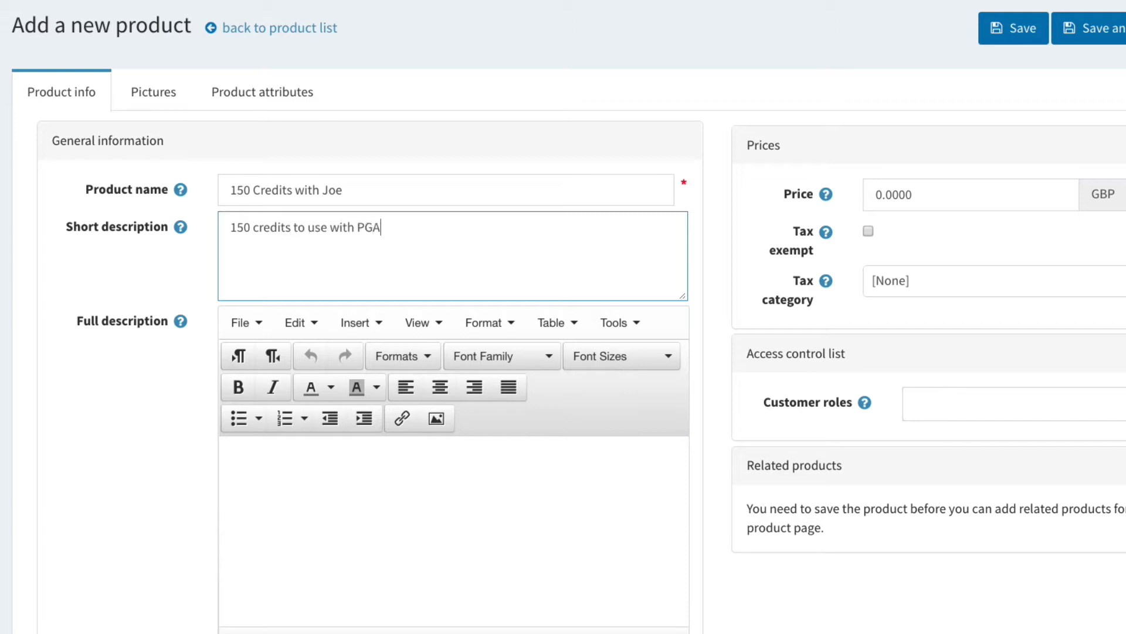
{"action": "type", "text": " Profession Joe Bloggs givig 6o"}
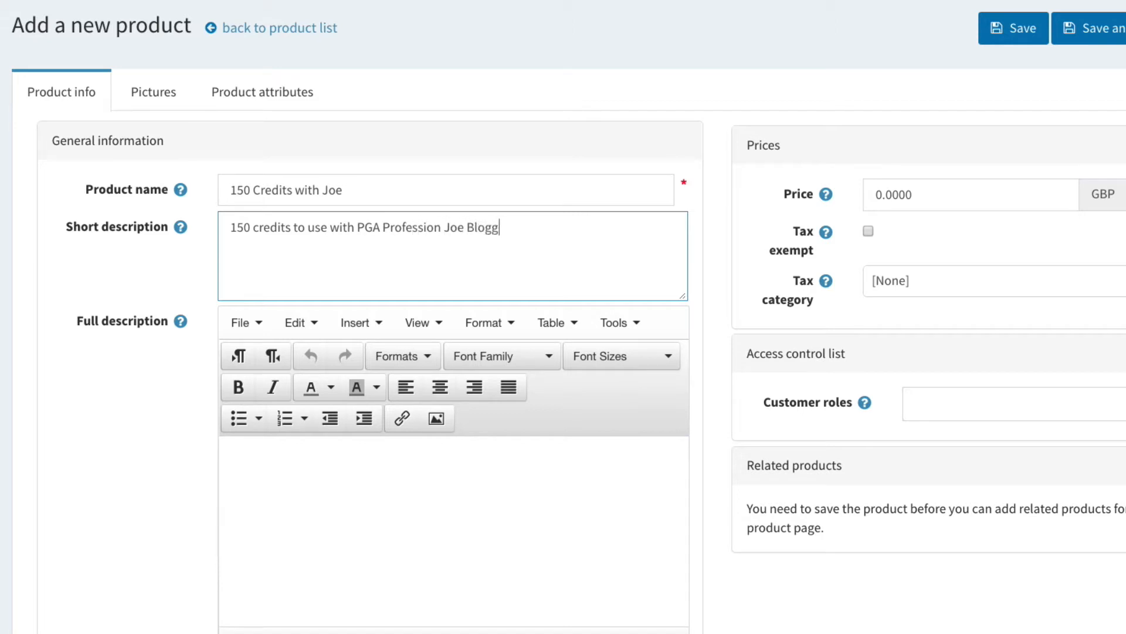
{"action": "key", "text": "BackSpace"}
{"action": "key", "text": "BackSpace"}
{"action": "key", "text": "BackSpace"}
{"action": "key", "text": "BackSpace"}
{"action": "key", "text": "BackSpace"}
{"action": "type", "text": "ing you complete fliexbility."}
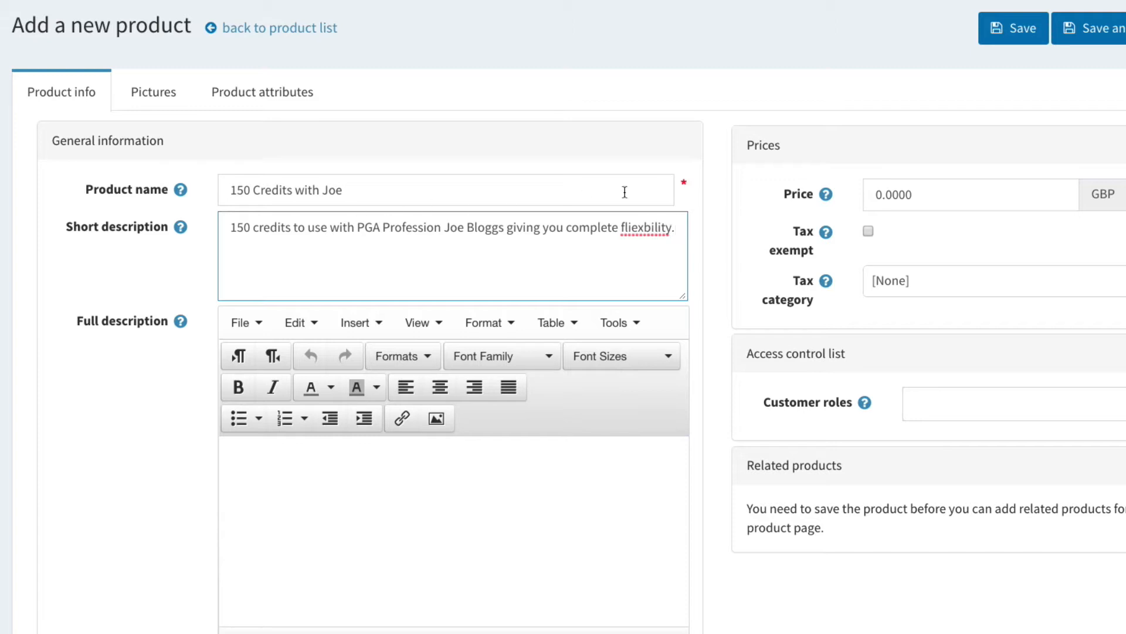
{"action": "right_click", "coordinate": [637, 231]}
{"action": "left_click", "coordinate": [654, 235]}
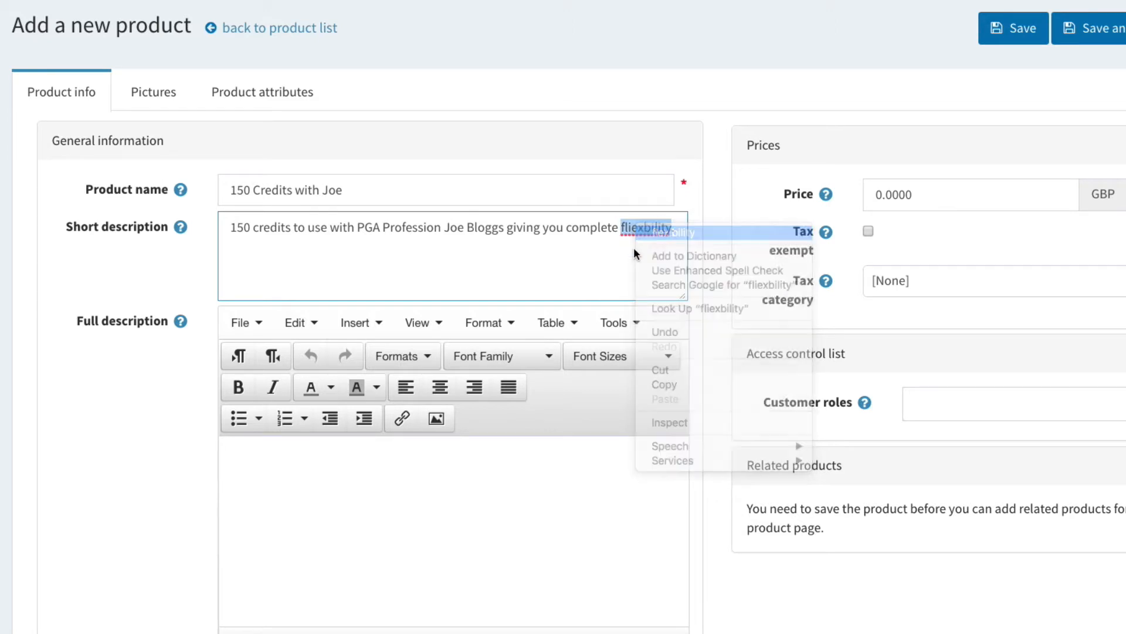
Step: Fill the full description with five copies of the short description, putting the last copy in its own paragraph
{"action": "left_click", "coordinate": [321, 474]}
{"action": "scroll", "coordinate": [188, 284], "scroll_direction": "down", "scroll_amount": 1}
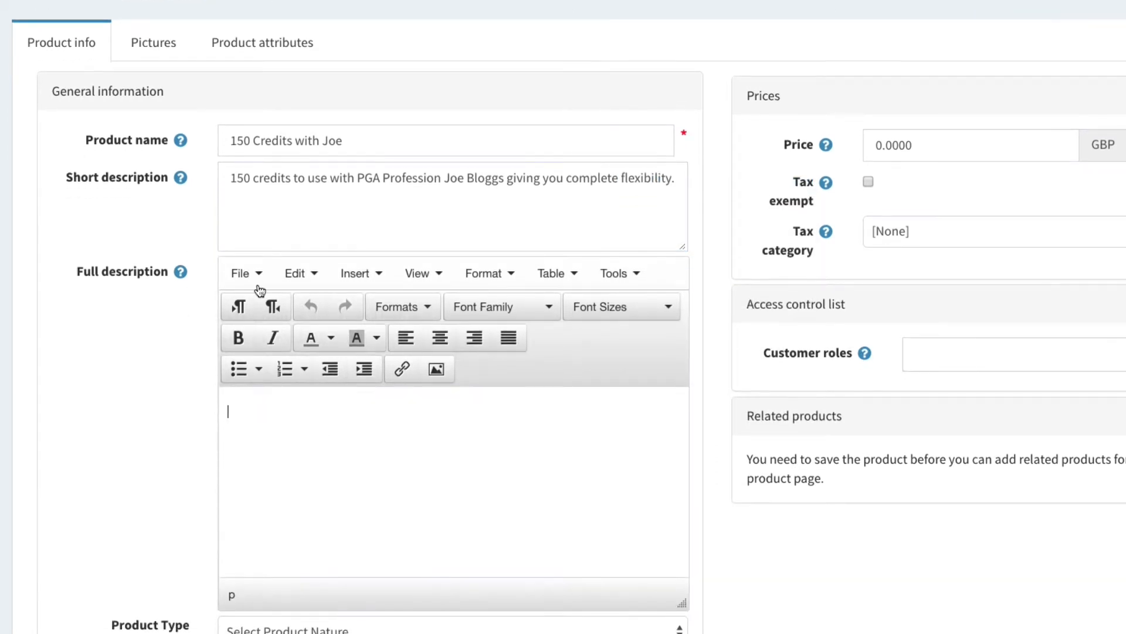
{"action": "left_click_drag", "start_coordinate": [220, 175], "coordinate": [611, 188]}
{"action": "key", "text": "ctrl+c"}
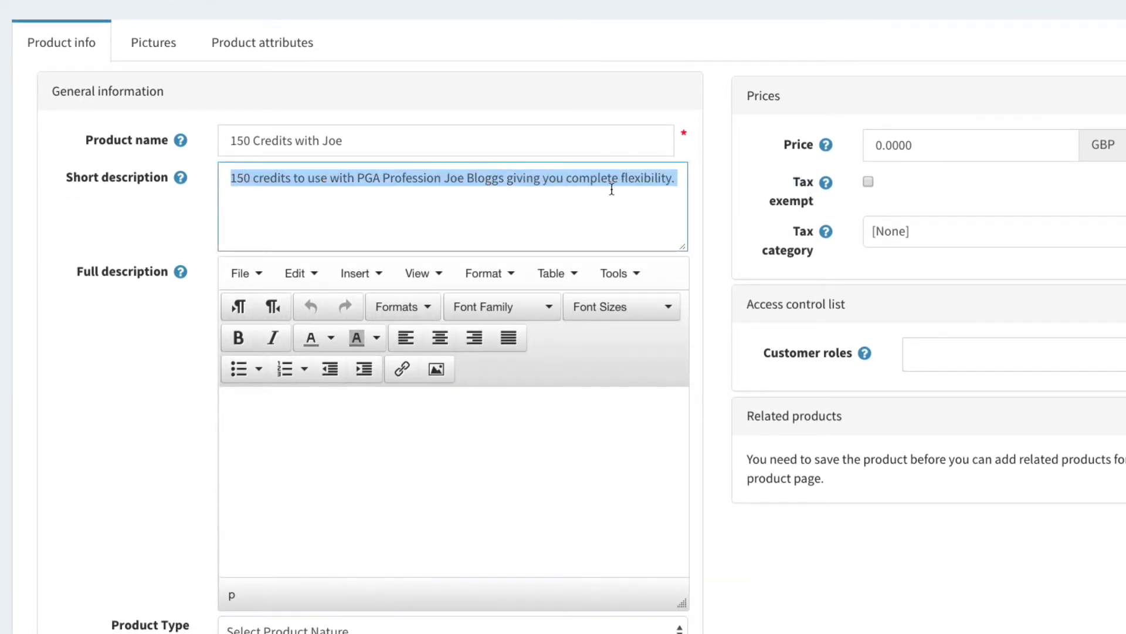
{"action": "left_click", "coordinate": [334, 418]}
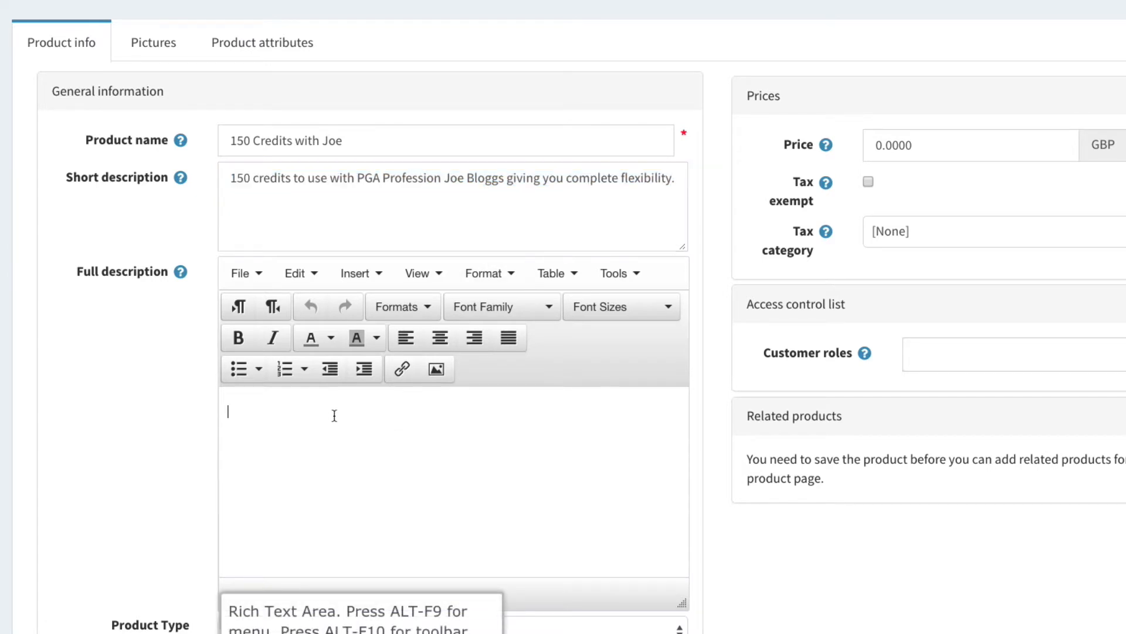
{"action": "key", "text": "ctrl+v"}
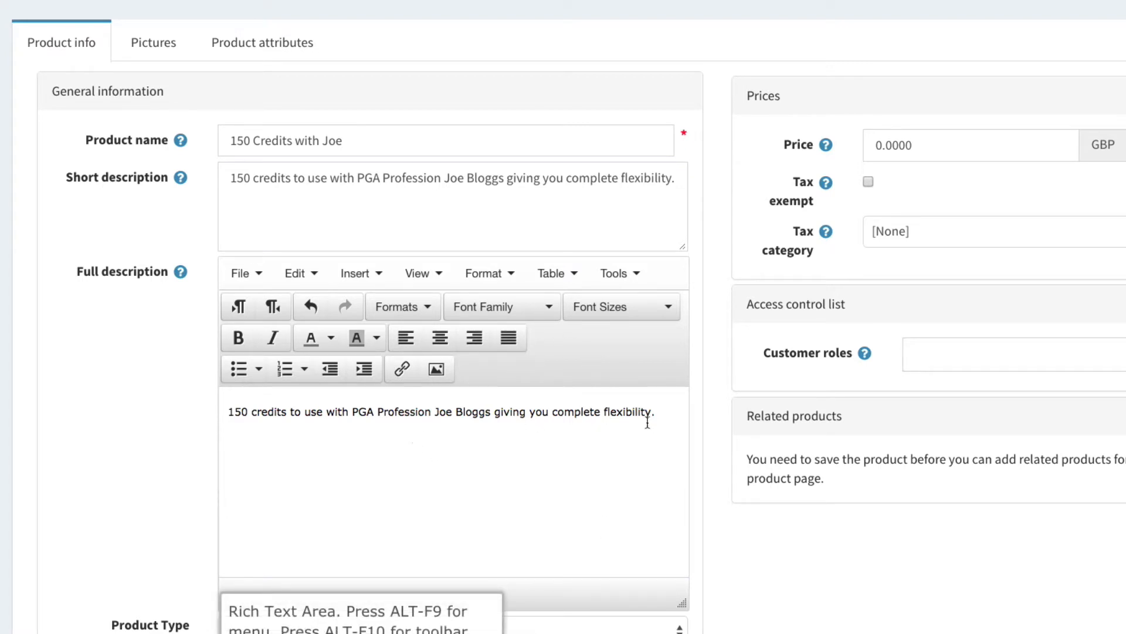
{"action": "key", "text": "ctrl+v"}
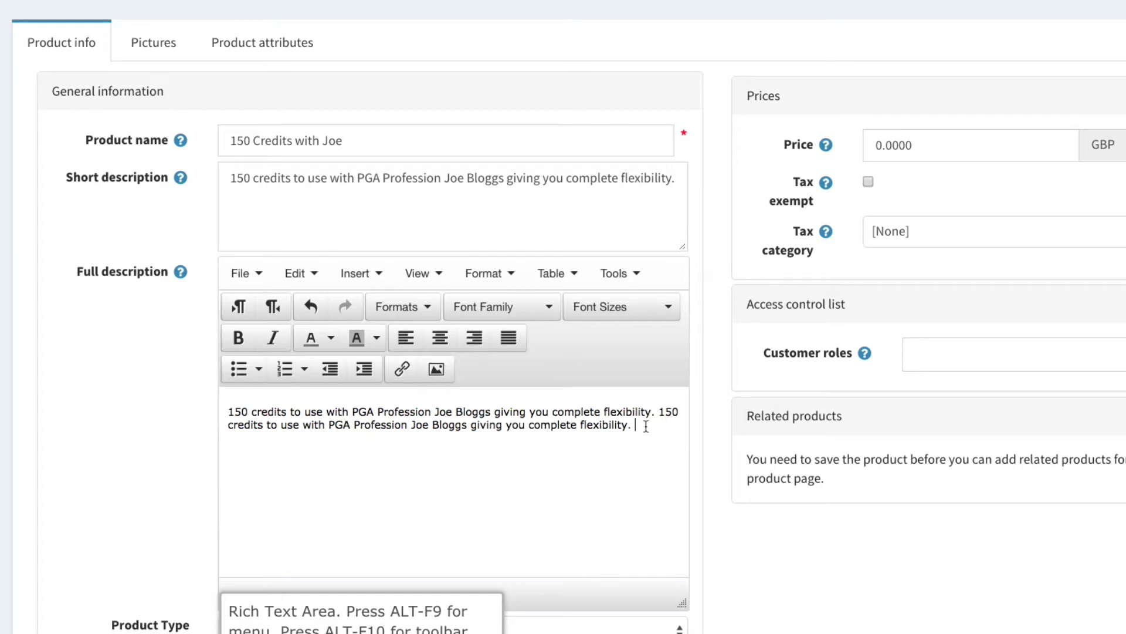
{"action": "key", "text": "ctrl+v"}
{"action": "key", "text": "ctrl+v"}
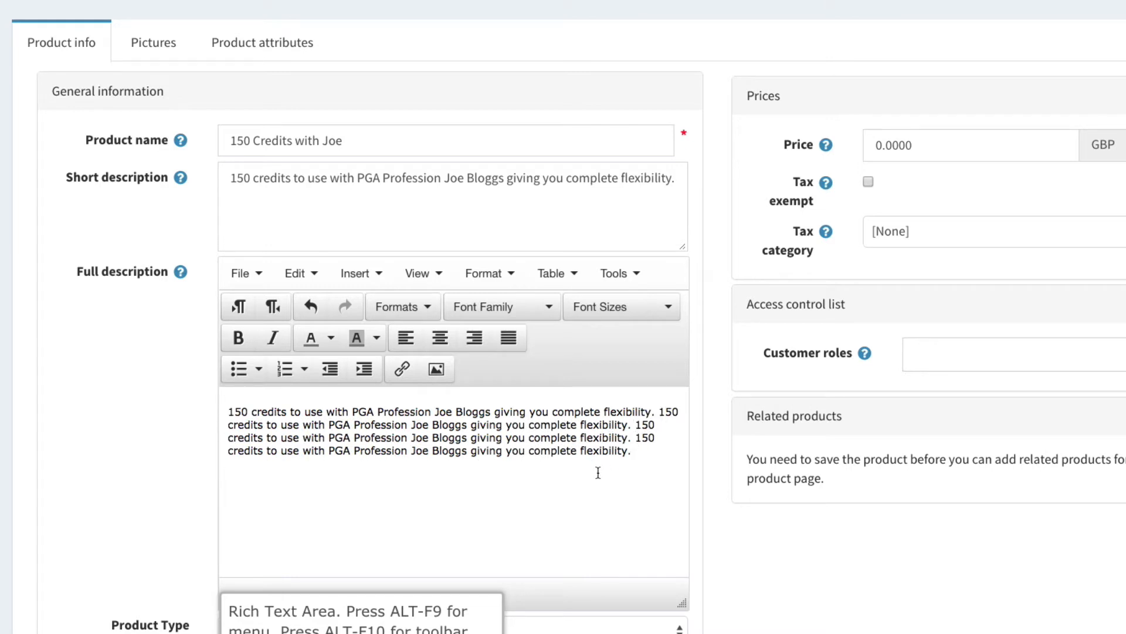
{"action": "key", "text": "ctrl+v"}
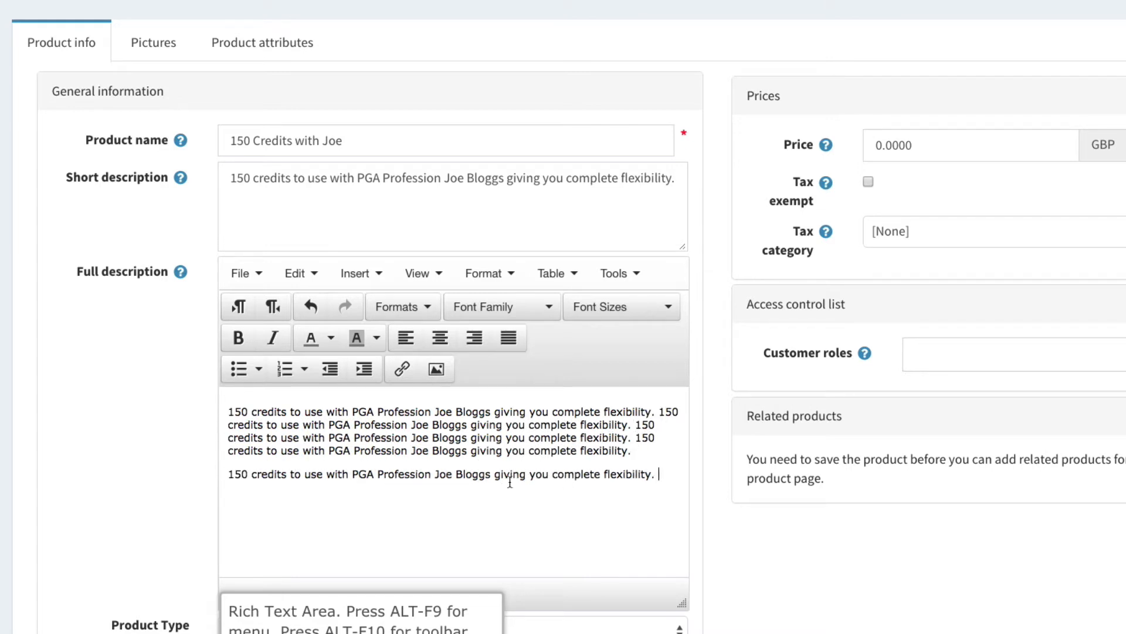
Step: Set the new product's type to Lesson Credits
{"action": "scroll", "coordinate": [428, 491], "scroll_direction": "down", "scroll_amount": 2}
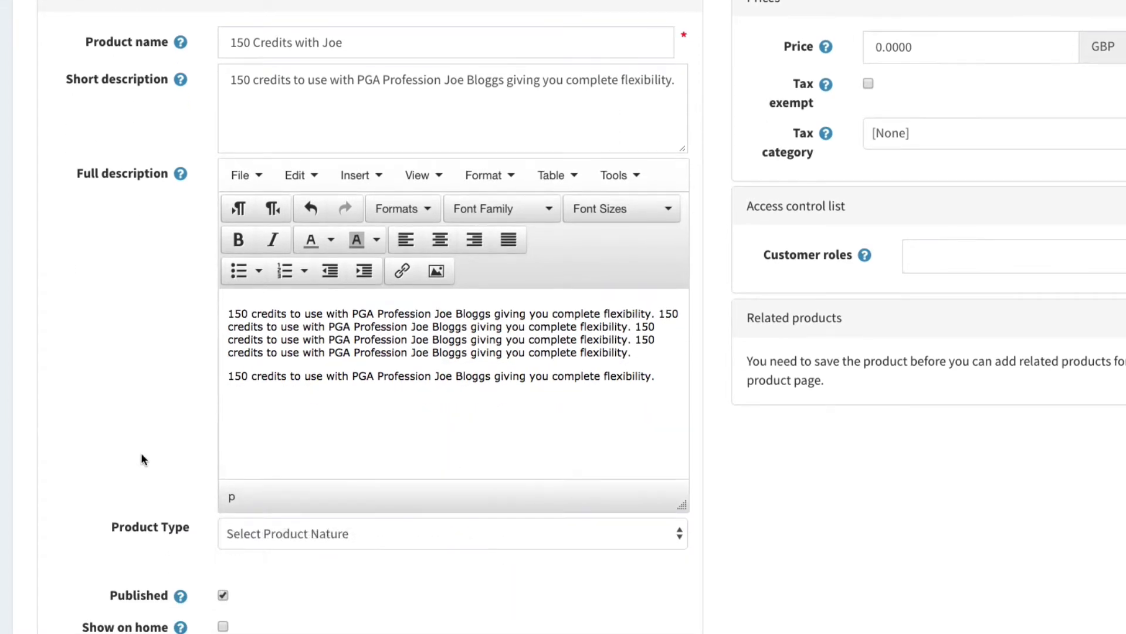
{"action": "scroll", "coordinate": [131, 523], "scroll_direction": "down", "scroll_amount": 3}
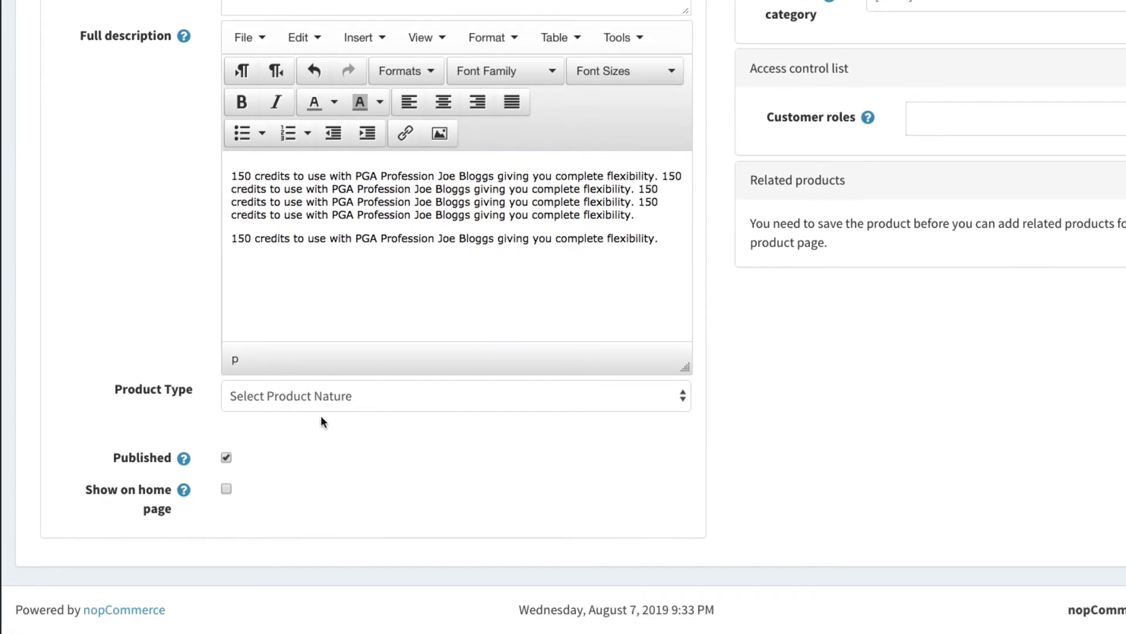
{"action": "left_click", "coordinate": [322, 406]}
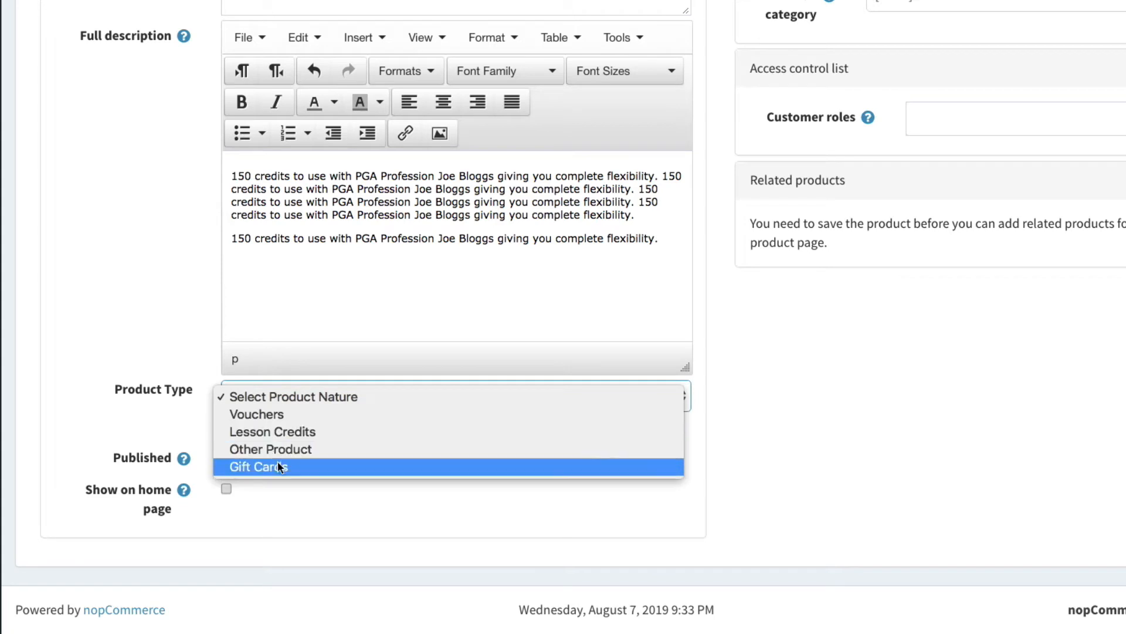
{"action": "left_click", "coordinate": [289, 432]}
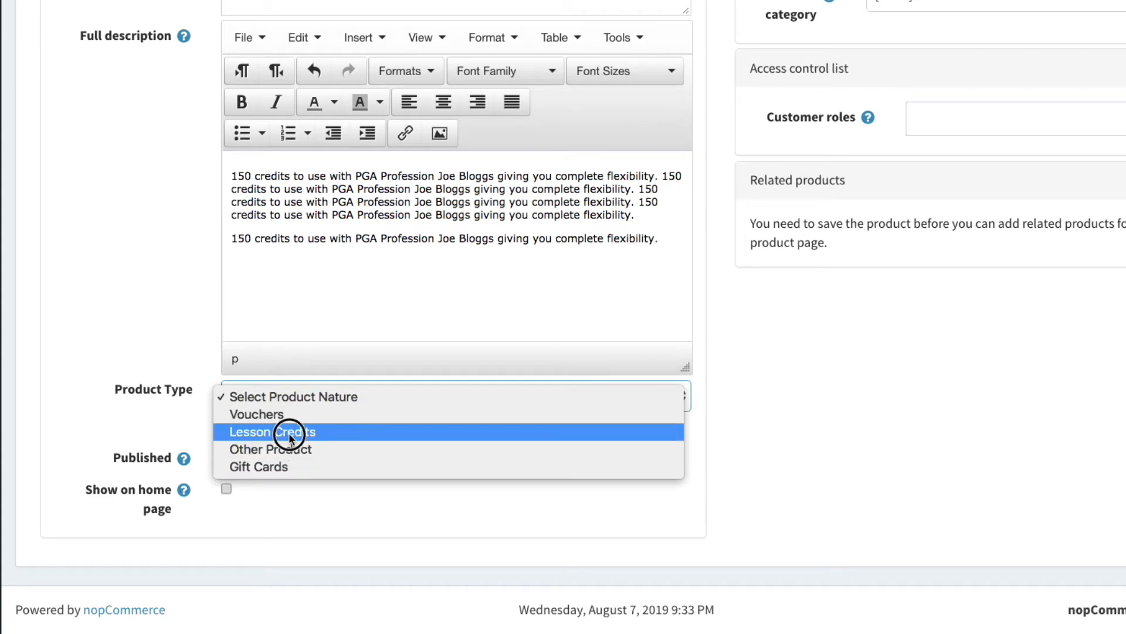
Step: Set the program type to One To One and choose One to One & Swing Studio as the program
{"action": "scroll", "coordinate": [170, 370], "scroll_direction": "down", "scroll_amount": 3}
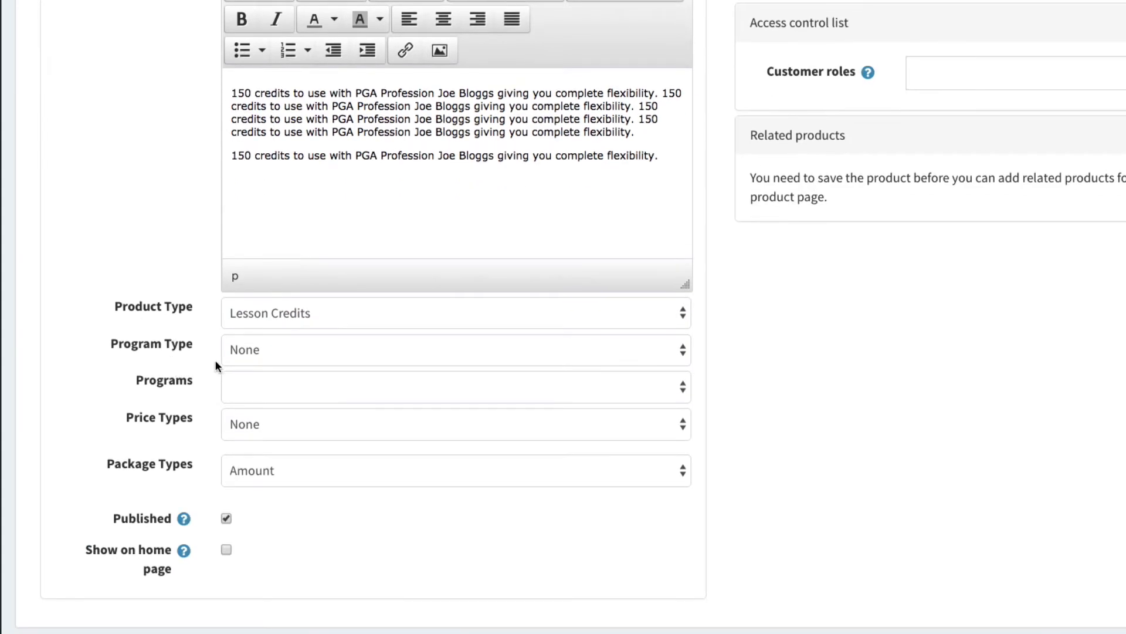
{"action": "left_click", "coordinate": [223, 351]}
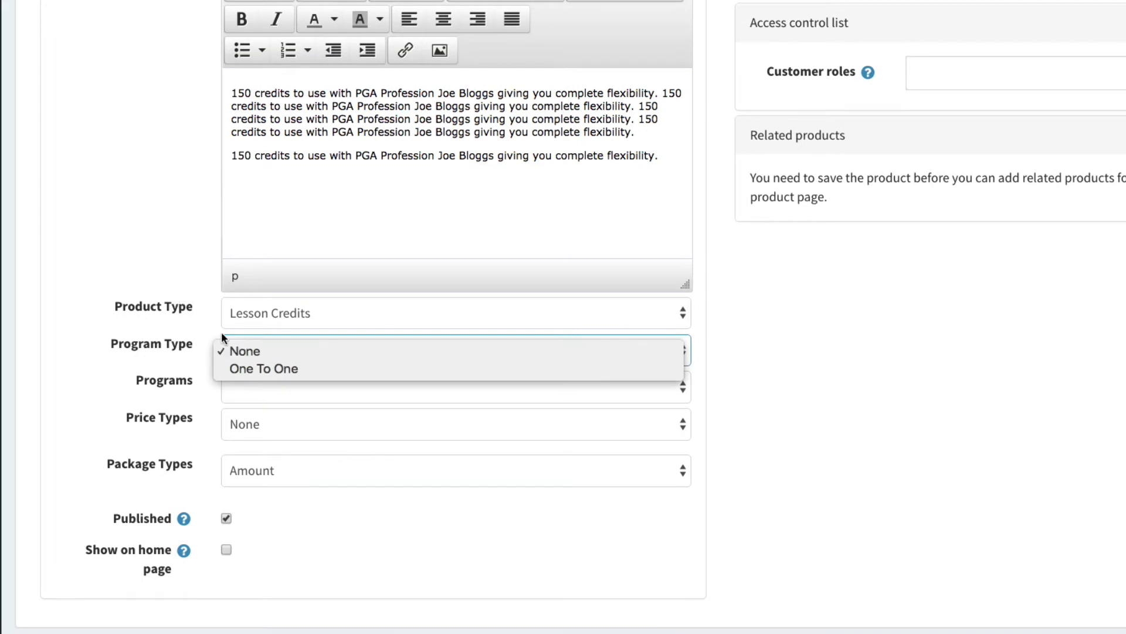
{"action": "left_click", "coordinate": [261, 368]}
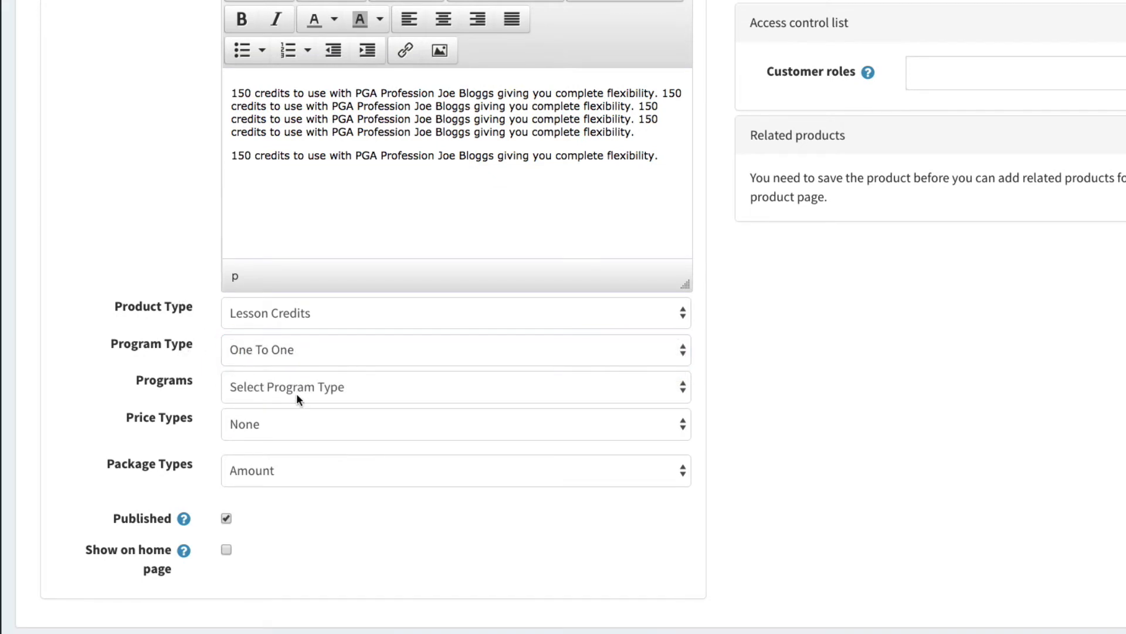
{"action": "left_click", "coordinate": [297, 392]}
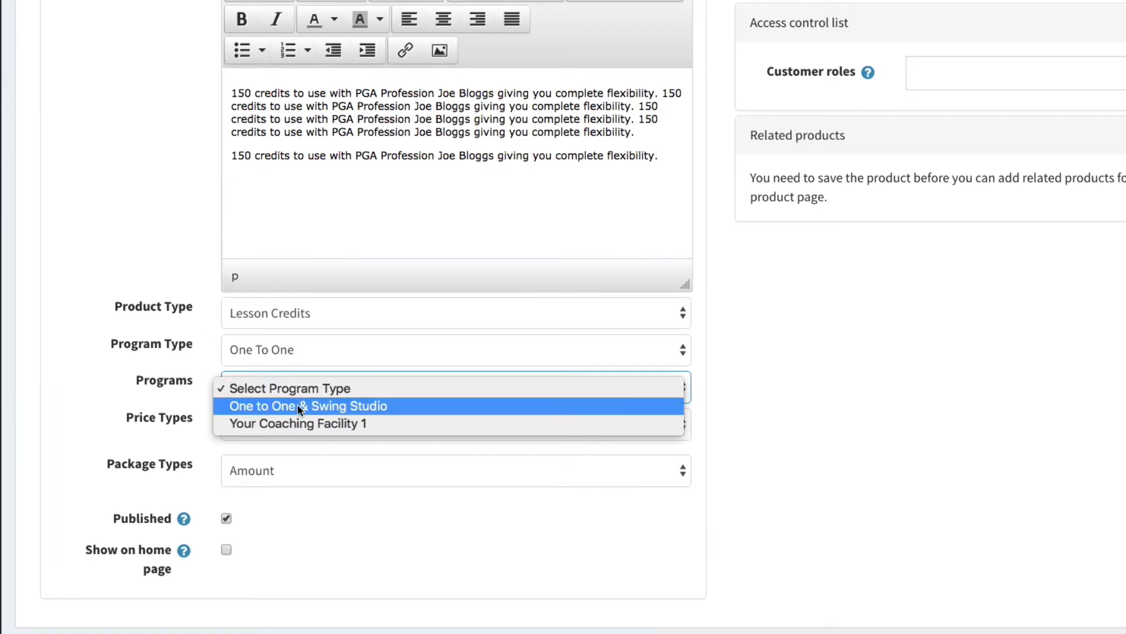
{"action": "left_click", "coordinate": [274, 406]}
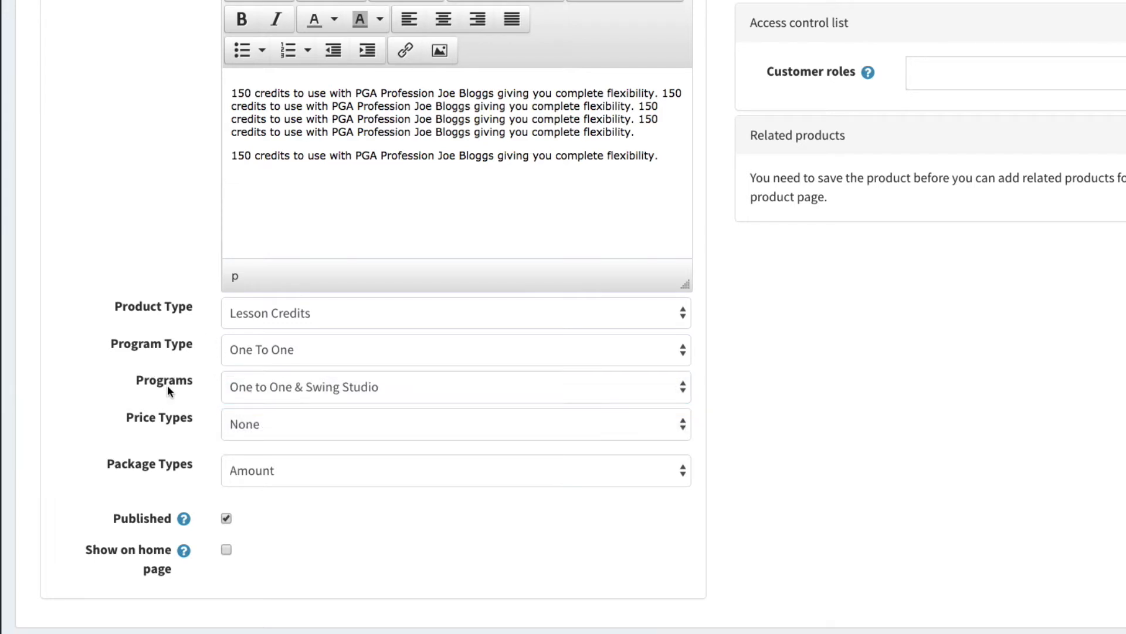
Step: Set the product's price type to Customized
{"action": "left_click", "coordinate": [305, 427]}
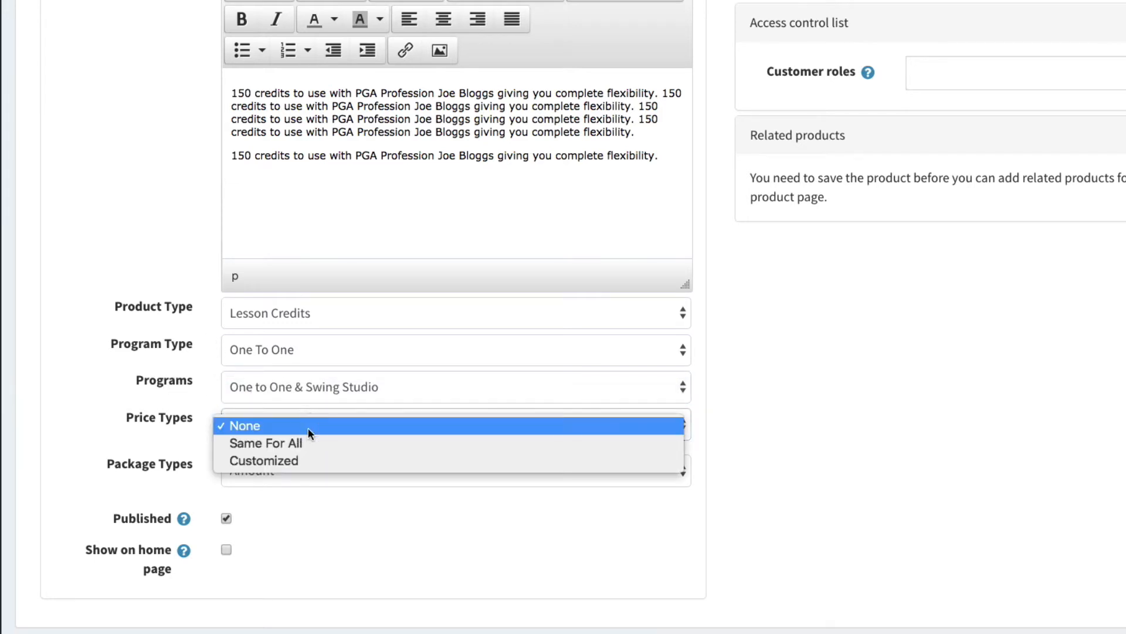
{"action": "left_click", "coordinate": [178, 384]}
{"action": "left_click", "coordinate": [254, 423]}
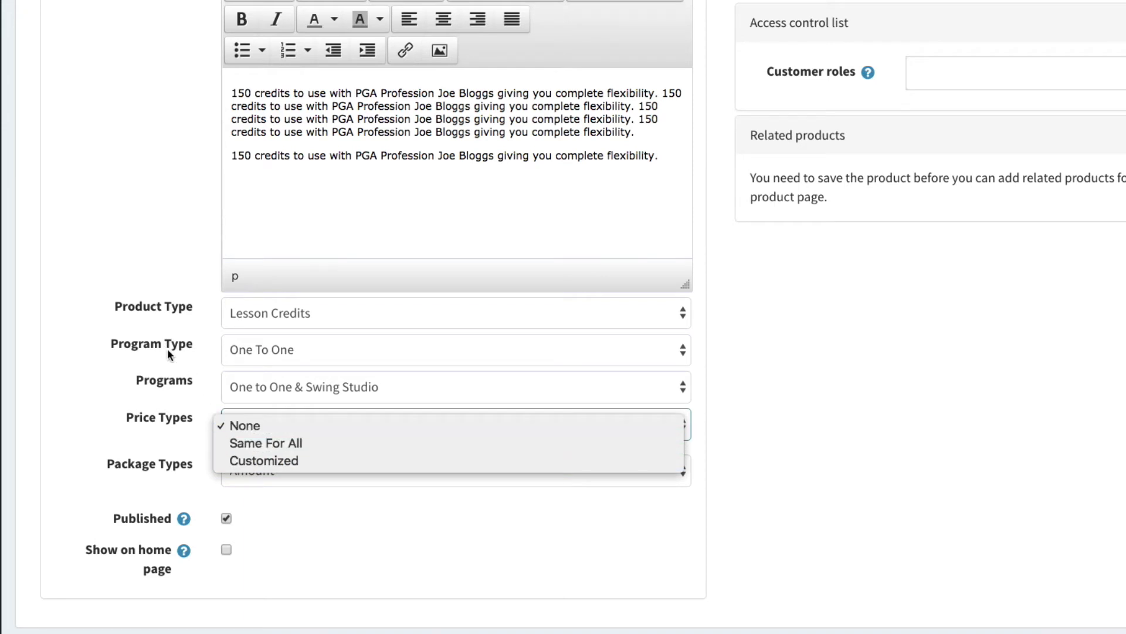
{"action": "left_click", "coordinate": [278, 462]}
Step: Select the coach named in the product's short description as the coach for this product
{"action": "scroll", "coordinate": [139, 293], "scroll_direction": "up", "scroll_amount": 6}
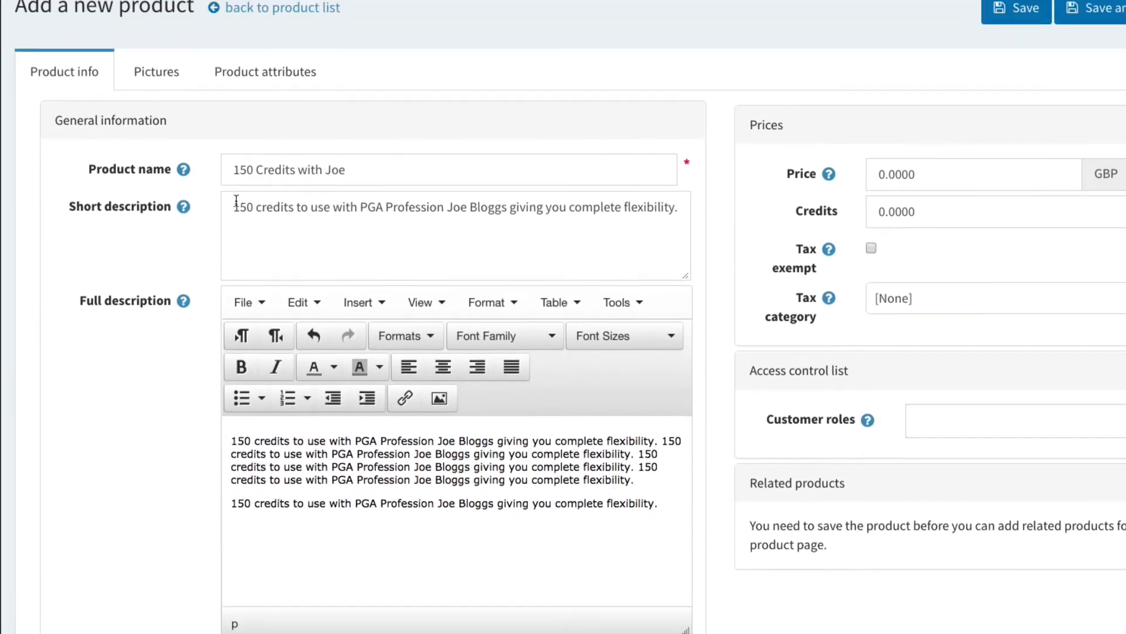
{"action": "left_click", "coordinate": [407, 176]}
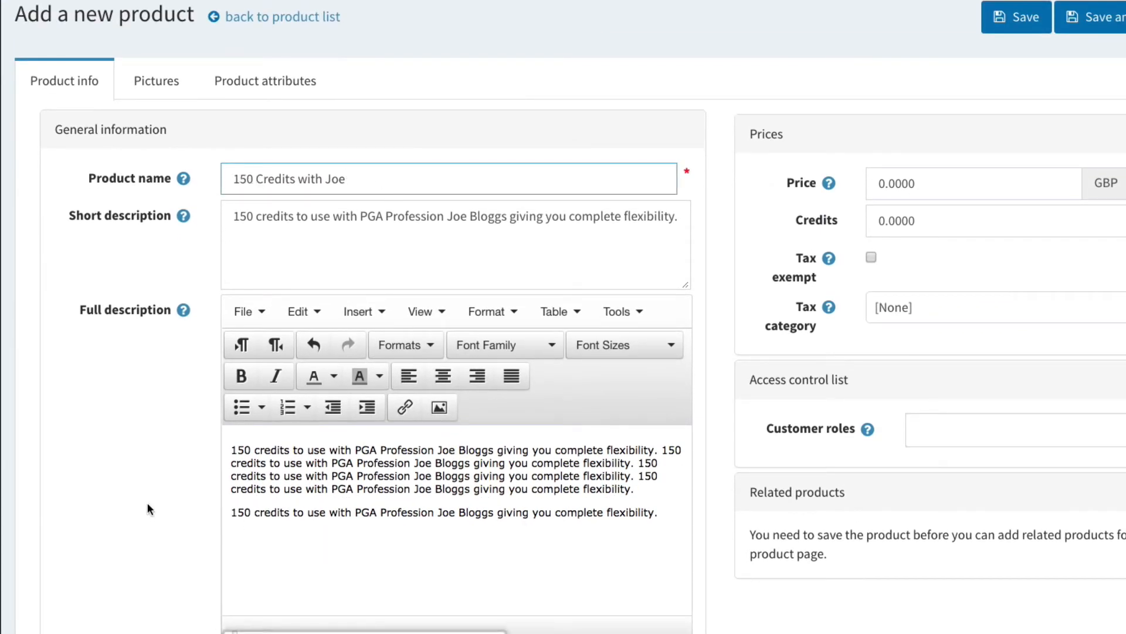
{"action": "scroll", "coordinate": [158, 573], "scroll_direction": "down", "scroll_amount": 6}
{"action": "left_click", "coordinate": [250, 448]}
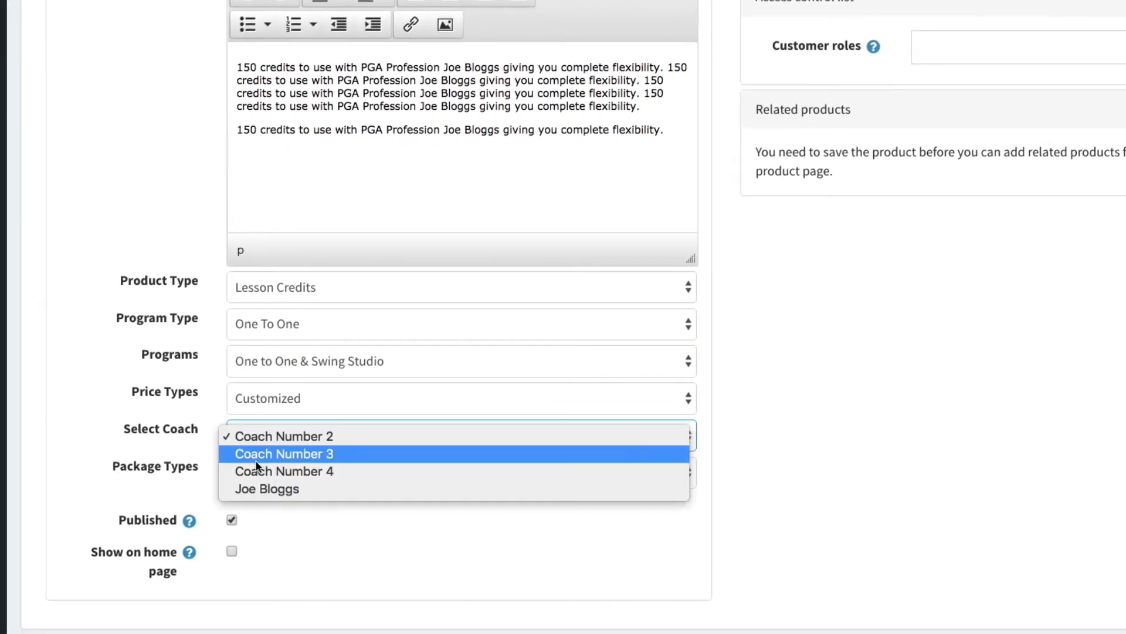
{"action": "left_click", "coordinate": [267, 489]}
Step: Set the package type to Credit Minutes
{"action": "left_click", "coordinate": [245, 473]}
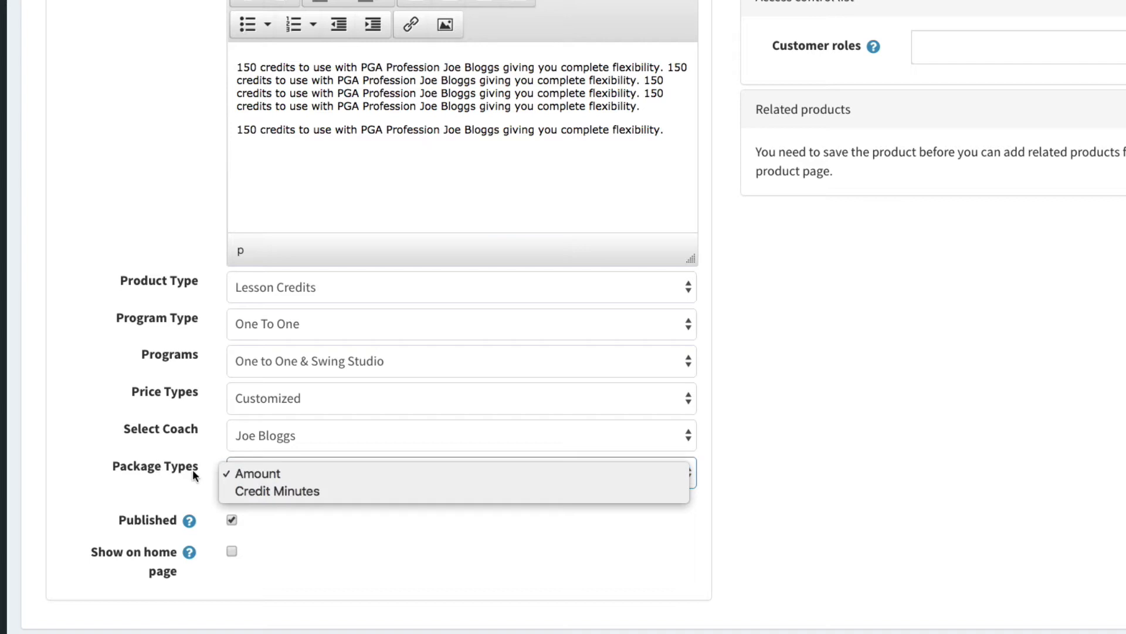
{"action": "left_click", "coordinate": [274, 491]}
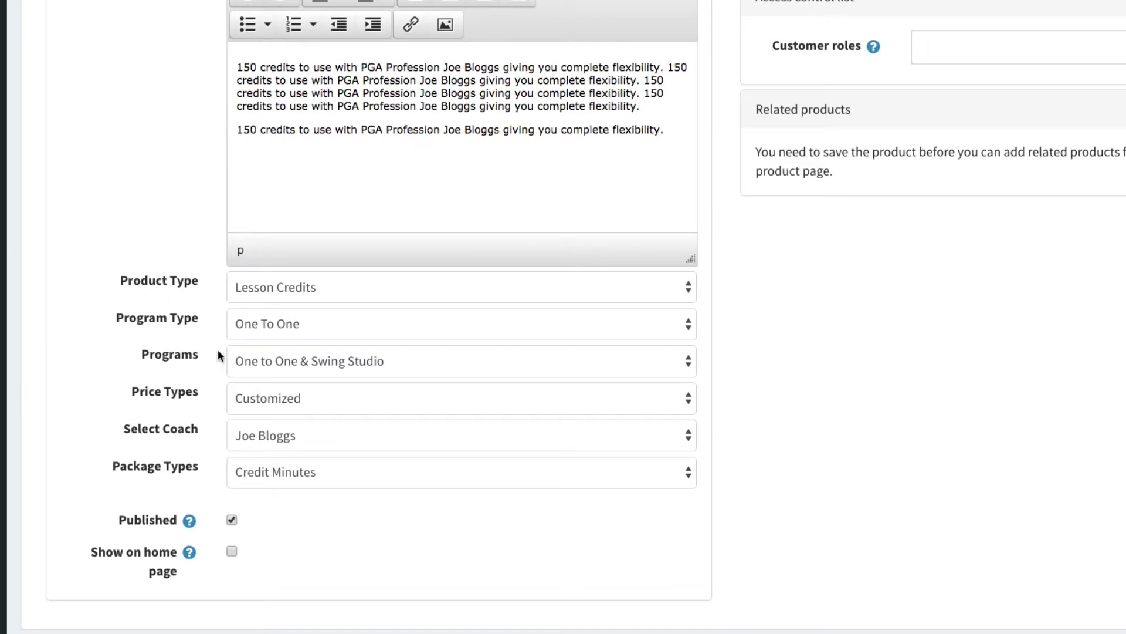
{"action": "left_click", "coordinate": [293, 476]}
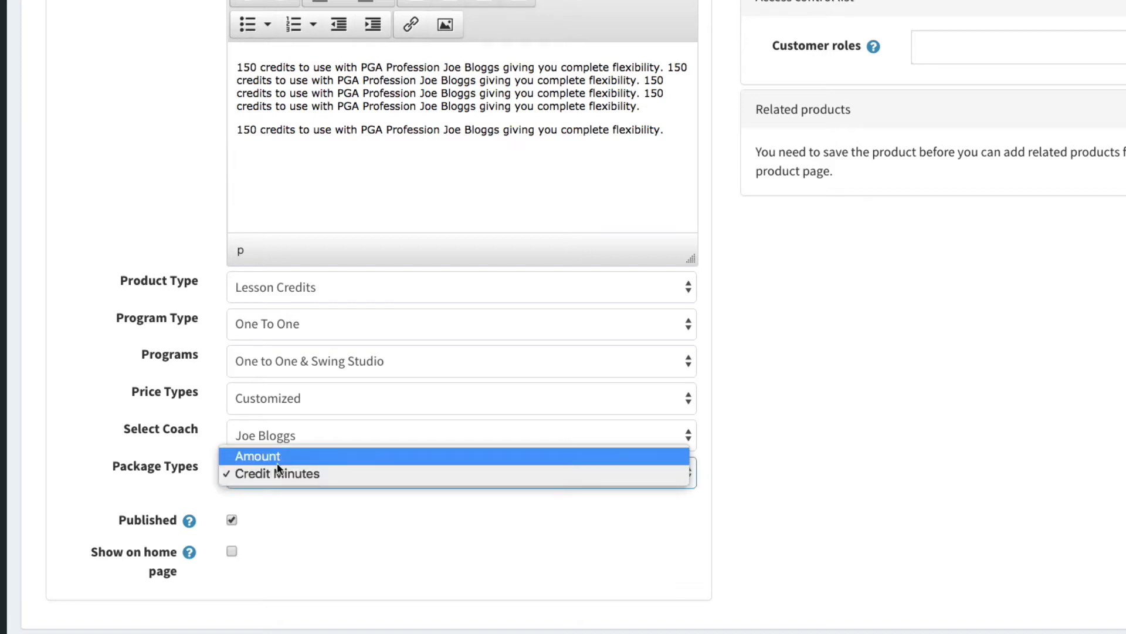
{"action": "left_click", "coordinate": [174, 455]}
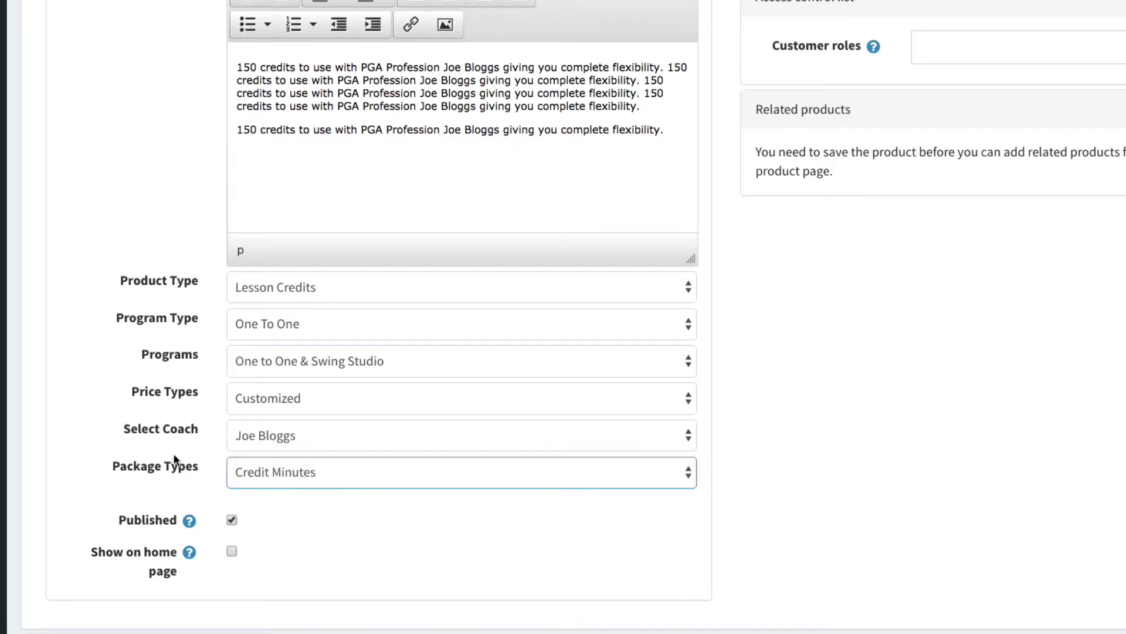
Step: Set the product's price to 175.00 GBP
{"action": "scroll", "coordinate": [417, 533], "scroll_direction": "down", "scroll_amount": 2}
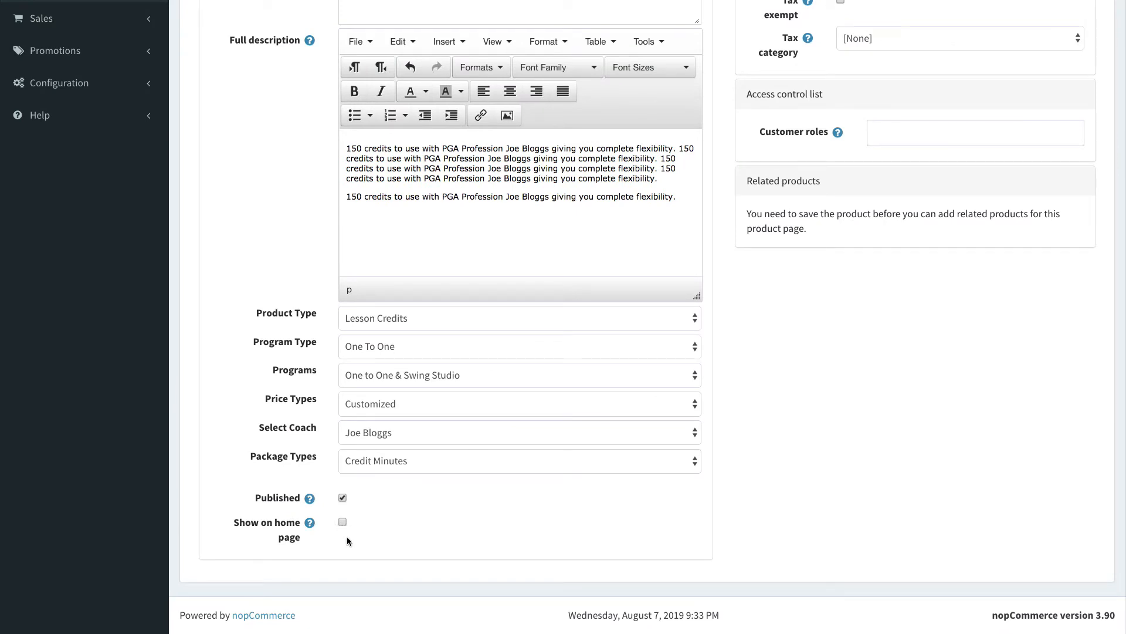
{"action": "scroll", "coordinate": [458, 511], "scroll_direction": "up", "scroll_amount": 1}
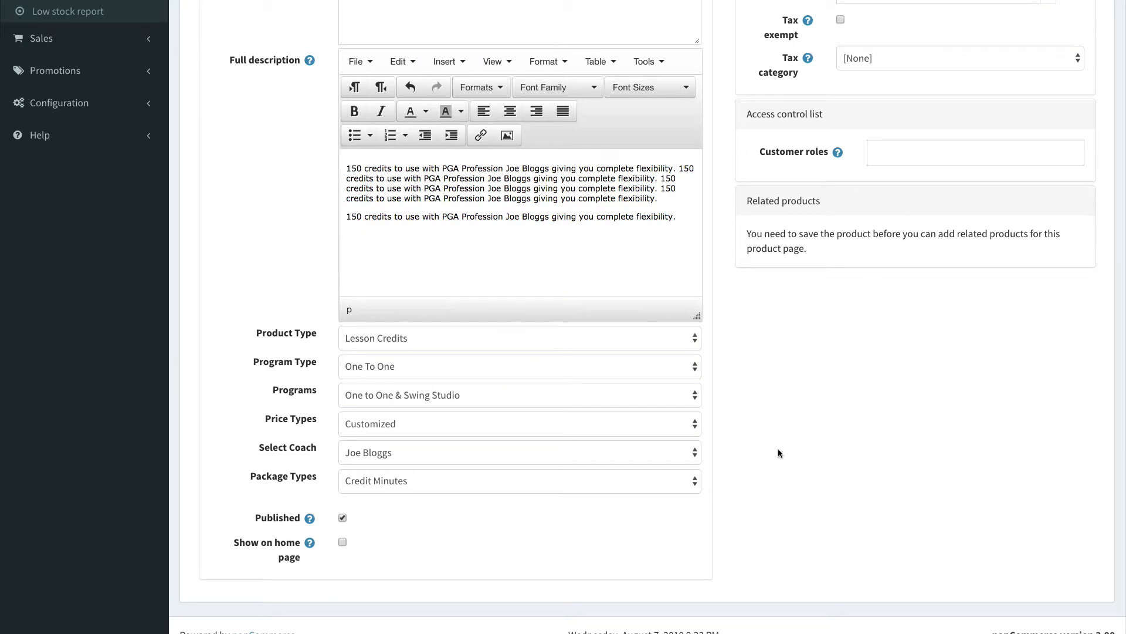
{"action": "scroll", "coordinate": [778, 448], "scroll_direction": "up", "scroll_amount": 4}
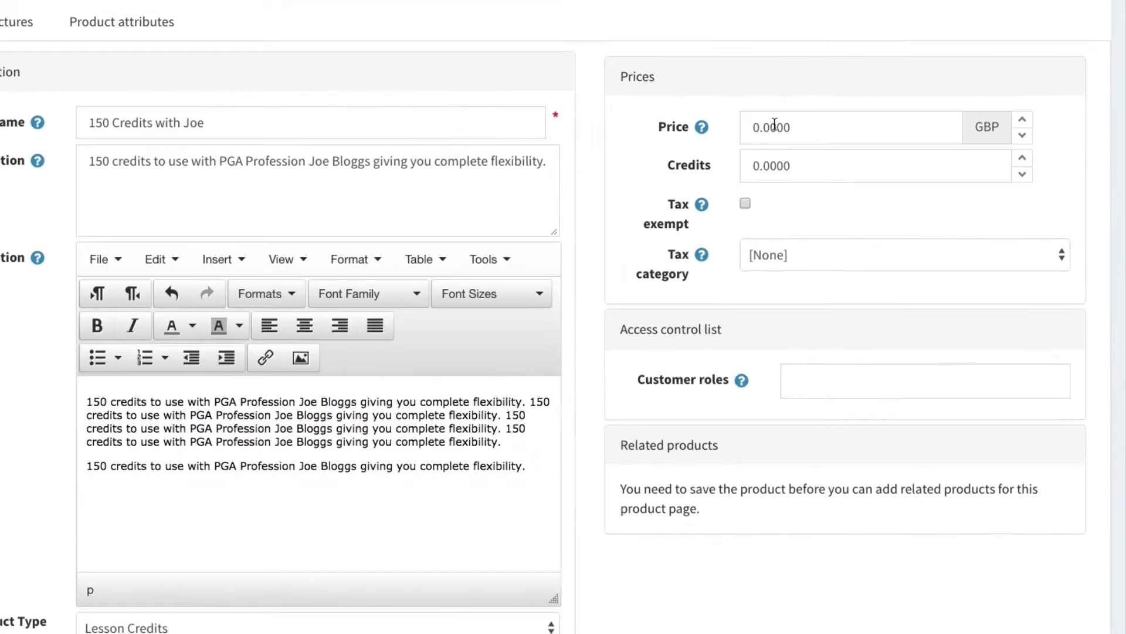
{"action": "left_click", "coordinate": [851, 188]}
{"action": "key", "text": "BackSpace"}
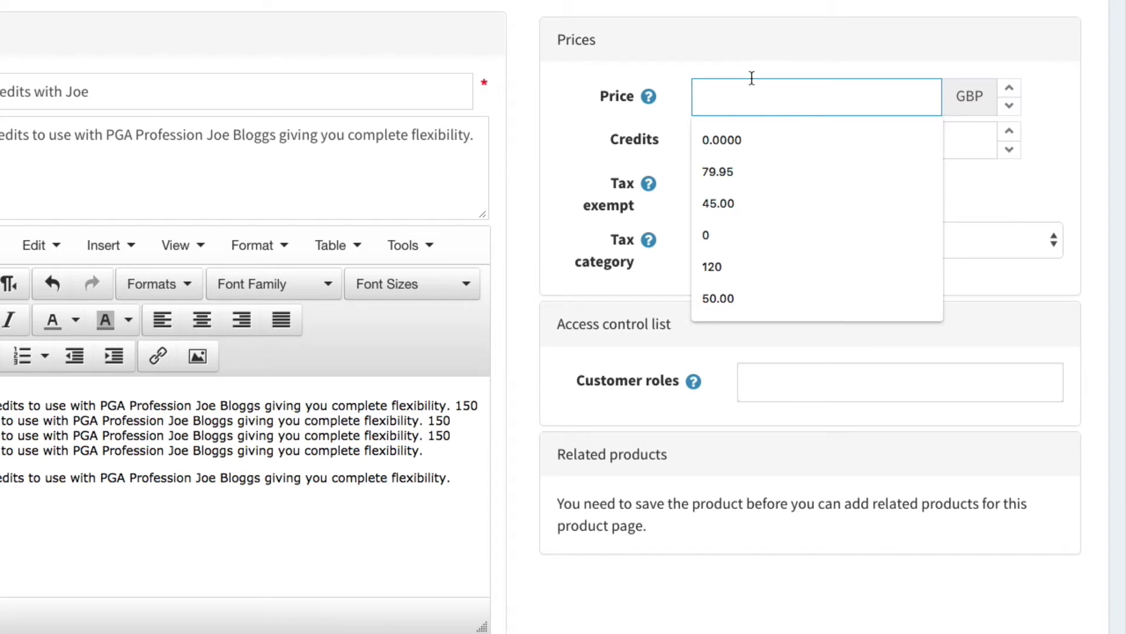
{"action": "left_click", "coordinate": [638, 15]}
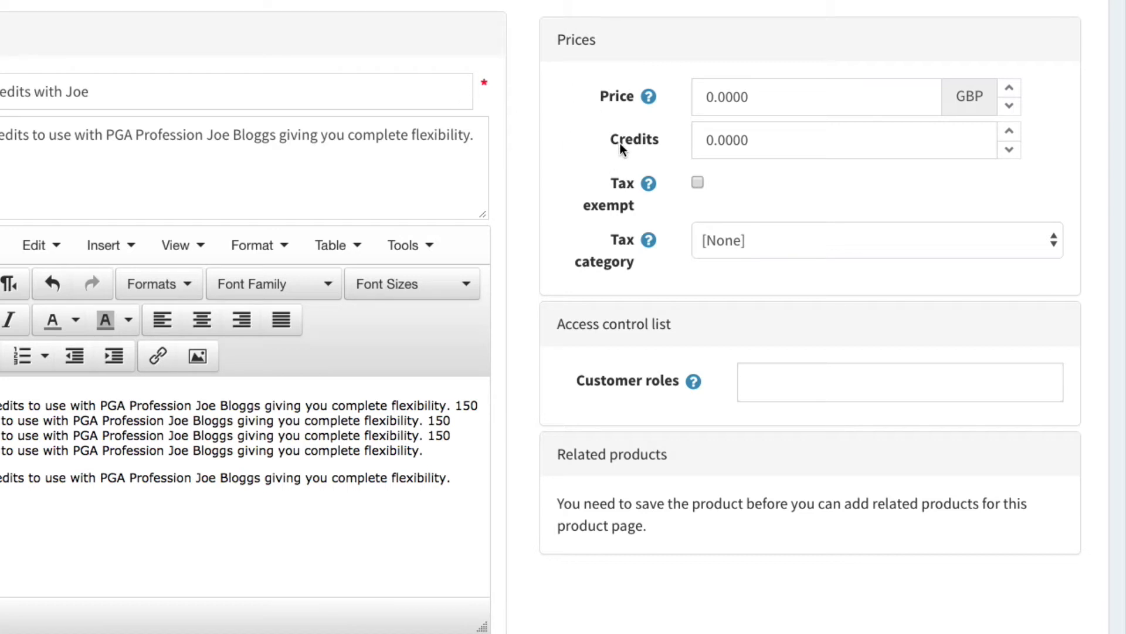
{"action": "left_click", "coordinate": [705, 100]}
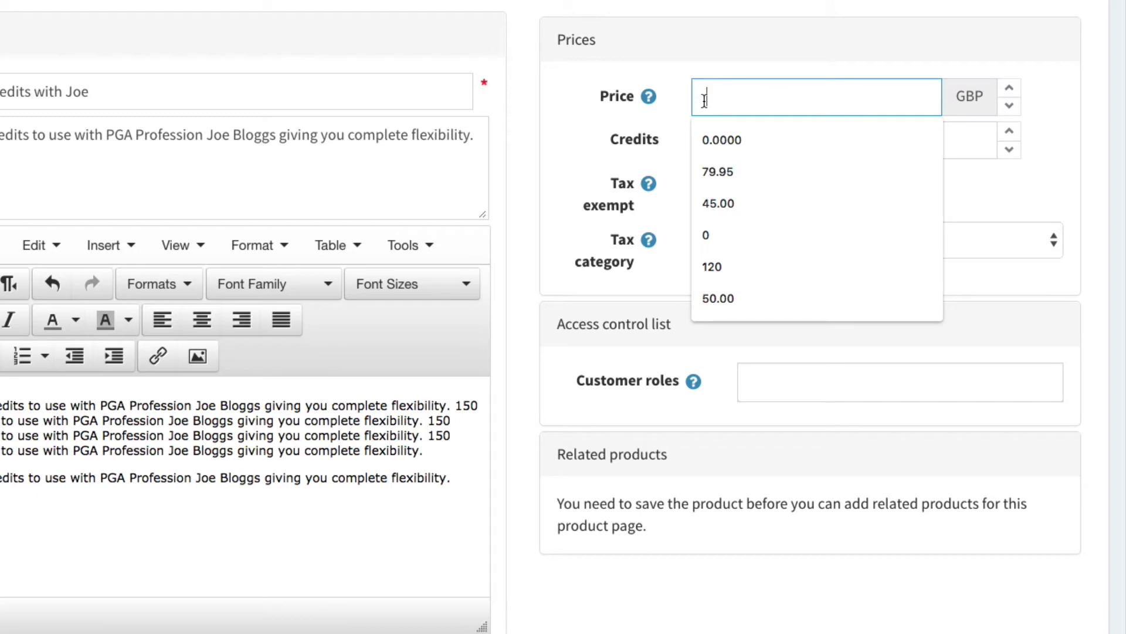
{"action": "type", "text": "1"}
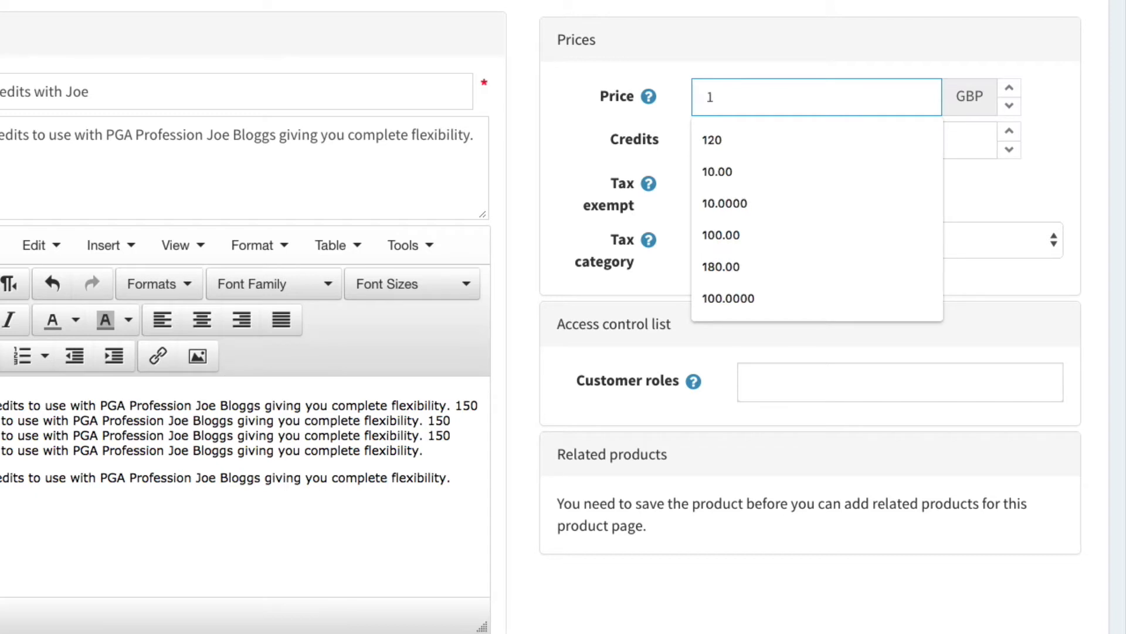
{"action": "type", "text": "75.00"}
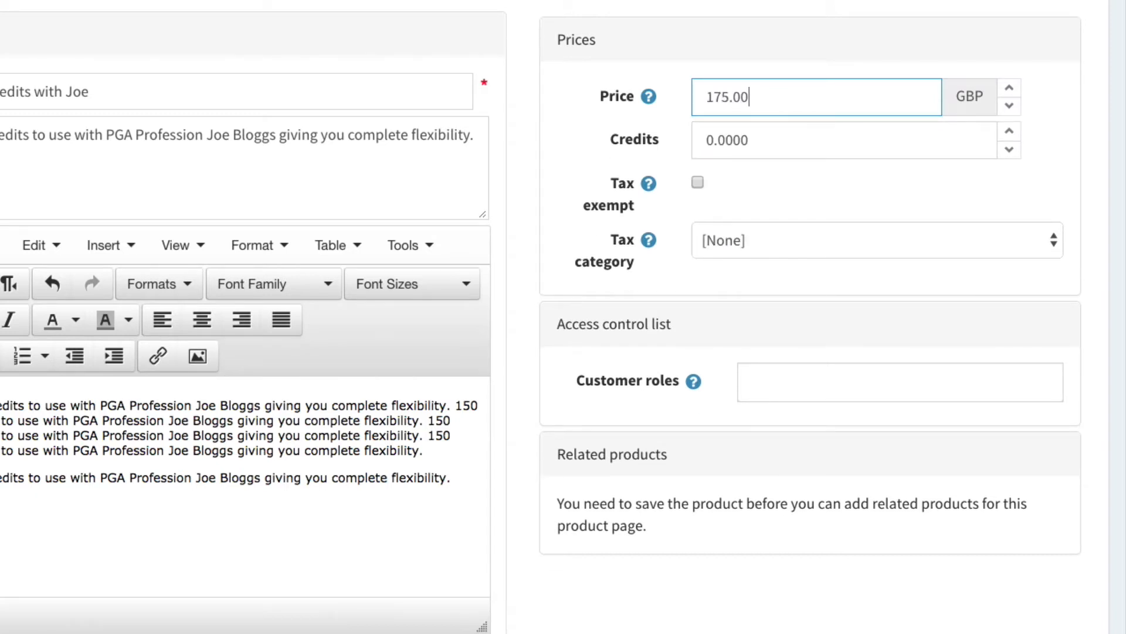
Step: Set the number of credits included in the product to 150
{"action": "left_click", "coordinate": [781, 151]}
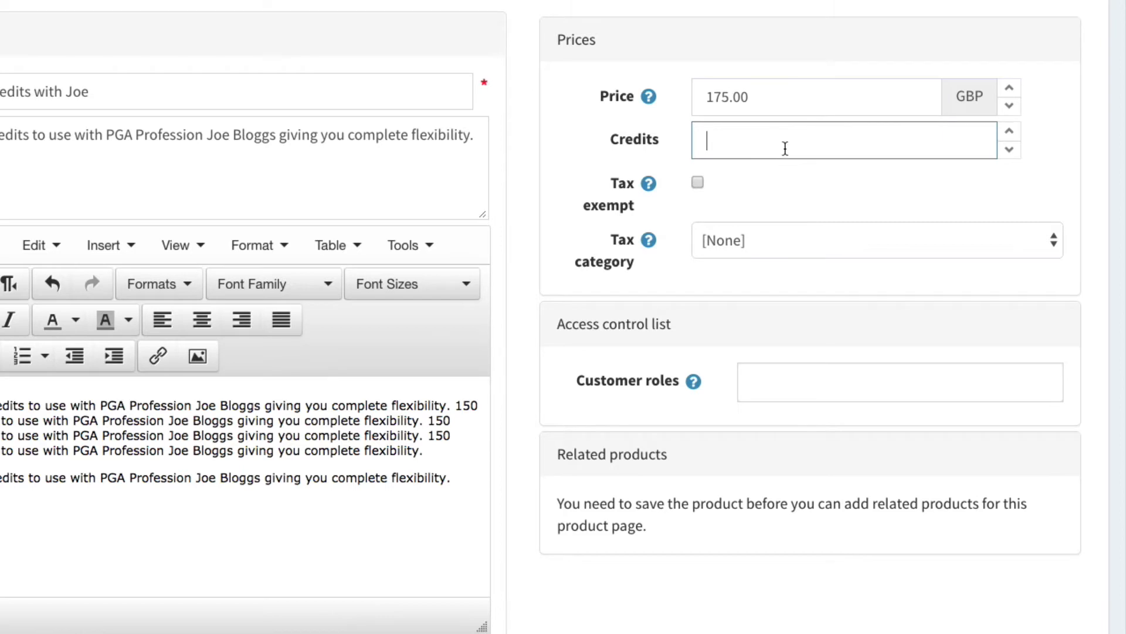
{"action": "type", "text": "150"}
{"action": "left_click", "coordinate": [573, 116]}
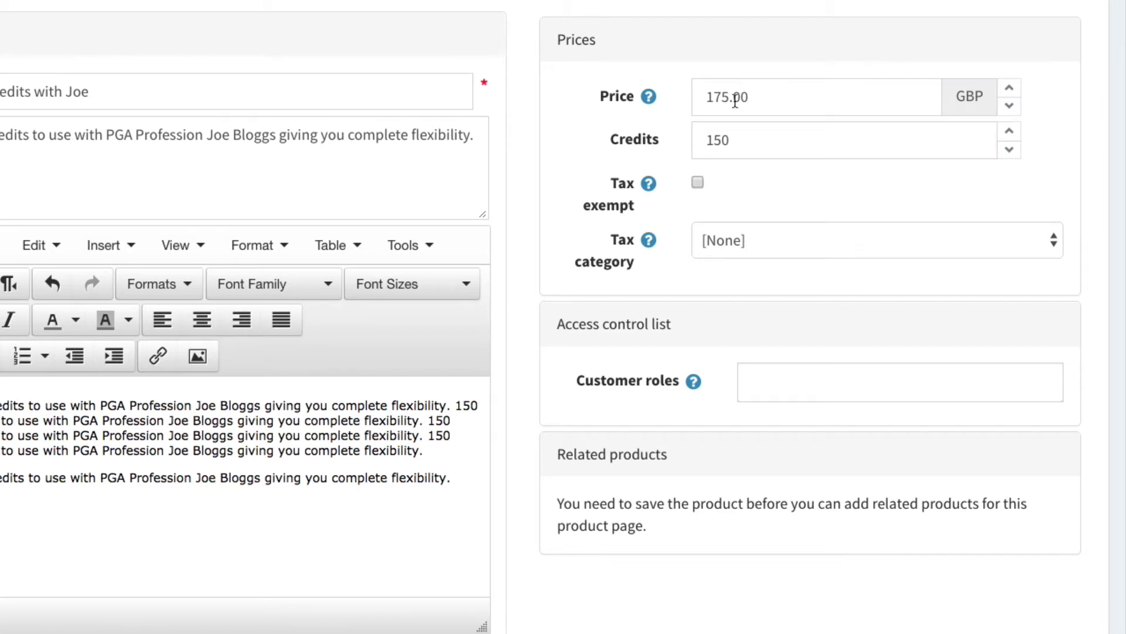
{"action": "left_click", "coordinate": [716, 98]}
{"action": "left_click", "coordinate": [744, 139]}
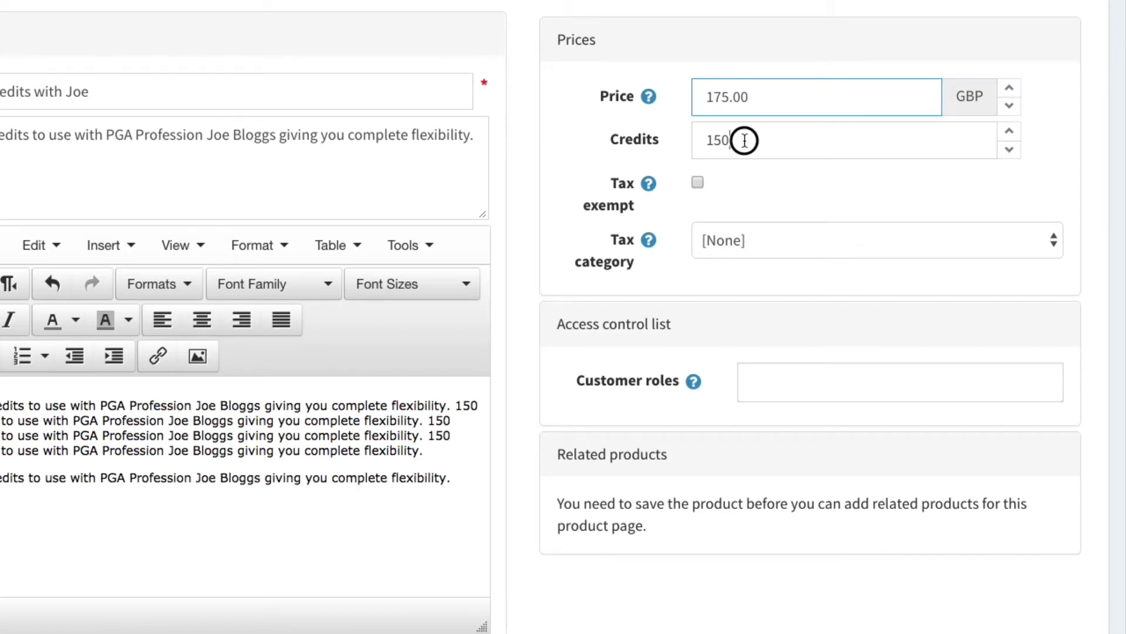
{"action": "left_click_drag", "start_coordinate": [743, 139], "coordinate": [691, 138]}
{"action": "left_click", "coordinate": [711, 145]}
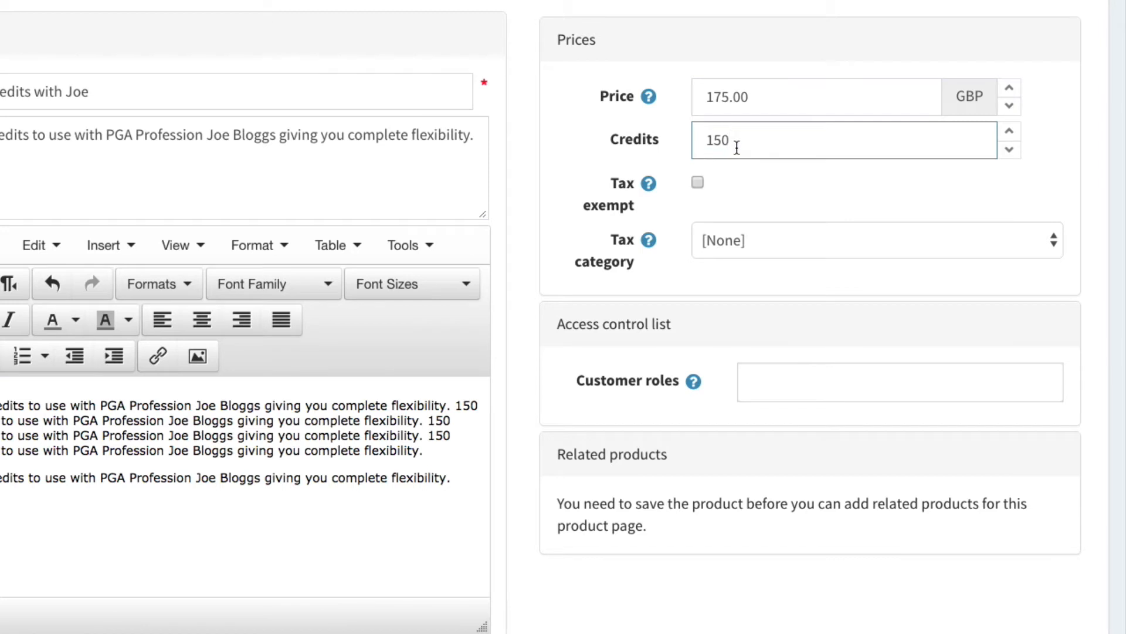
{"action": "left_click", "coordinate": [759, 195]}
Step: Examine the tax exemption setting and the customer roles available for the product's access control
{"action": "mouse_move", "coordinate": [660, 183]}
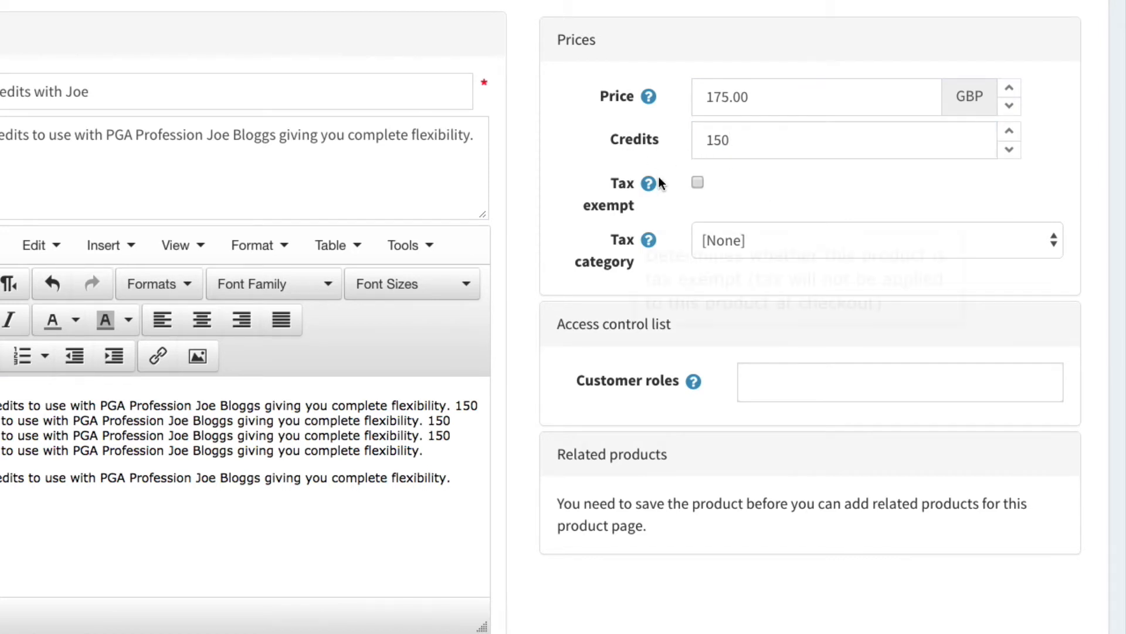
{"action": "scroll", "coordinate": [690, 166], "scroll_direction": "up", "scroll_amount": 1}
{"action": "scroll", "coordinate": [767, 203], "scroll_direction": "up", "scroll_amount": 2}
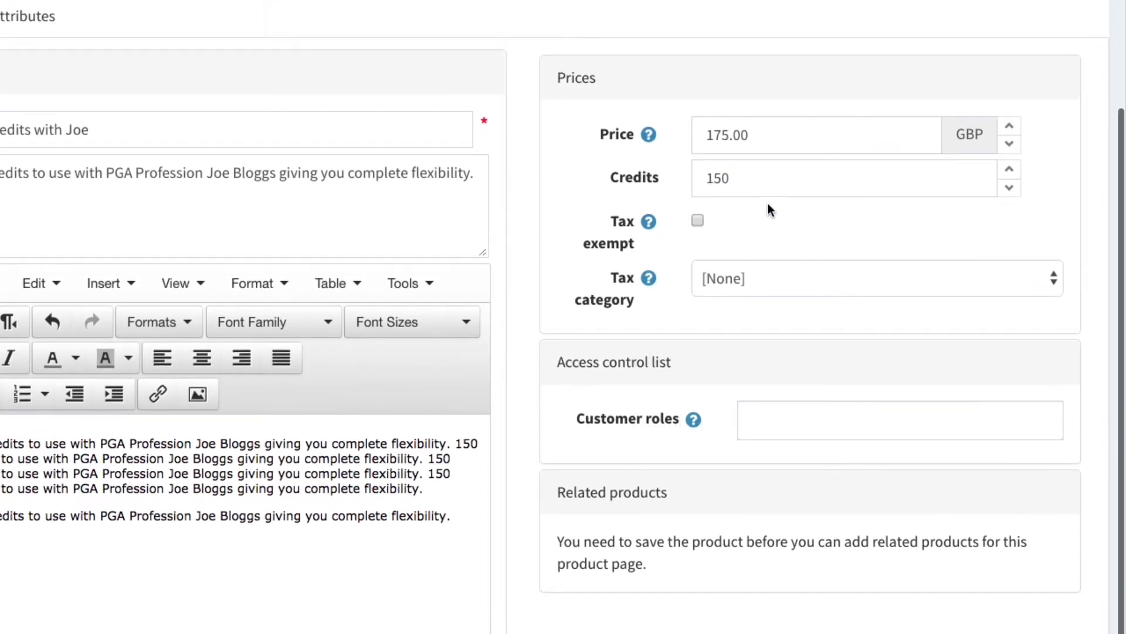
{"action": "scroll", "coordinate": [767, 203], "scroll_direction": "up", "scroll_amount": 1}
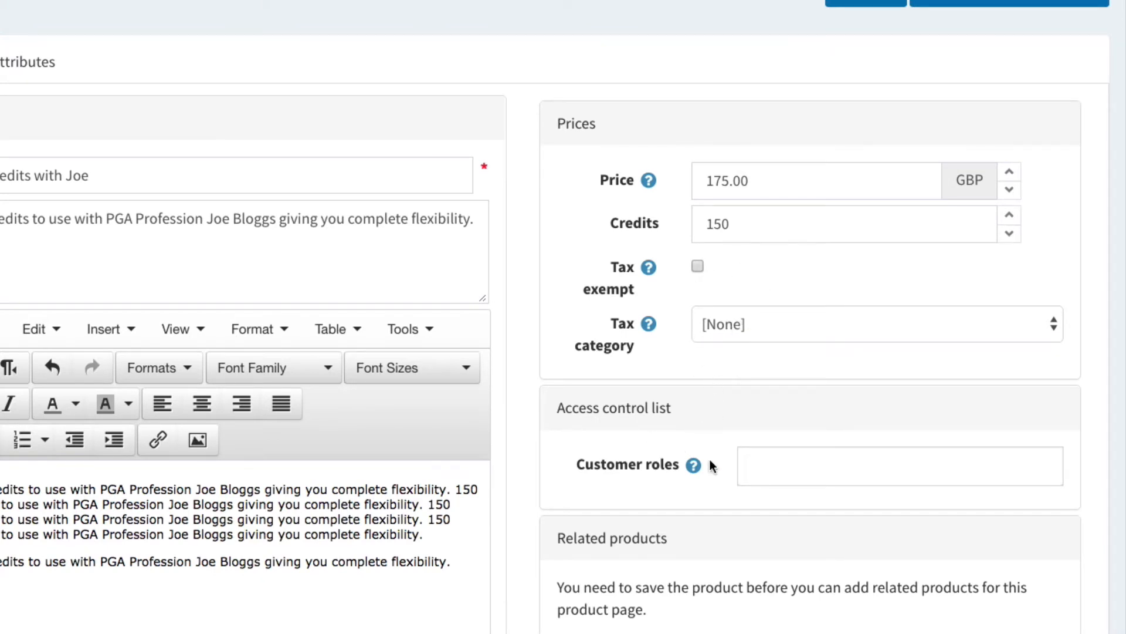
{"action": "scroll", "coordinate": [710, 466], "scroll_direction": "down", "scroll_amount": 4}
{"action": "left_click", "coordinate": [757, 422]}
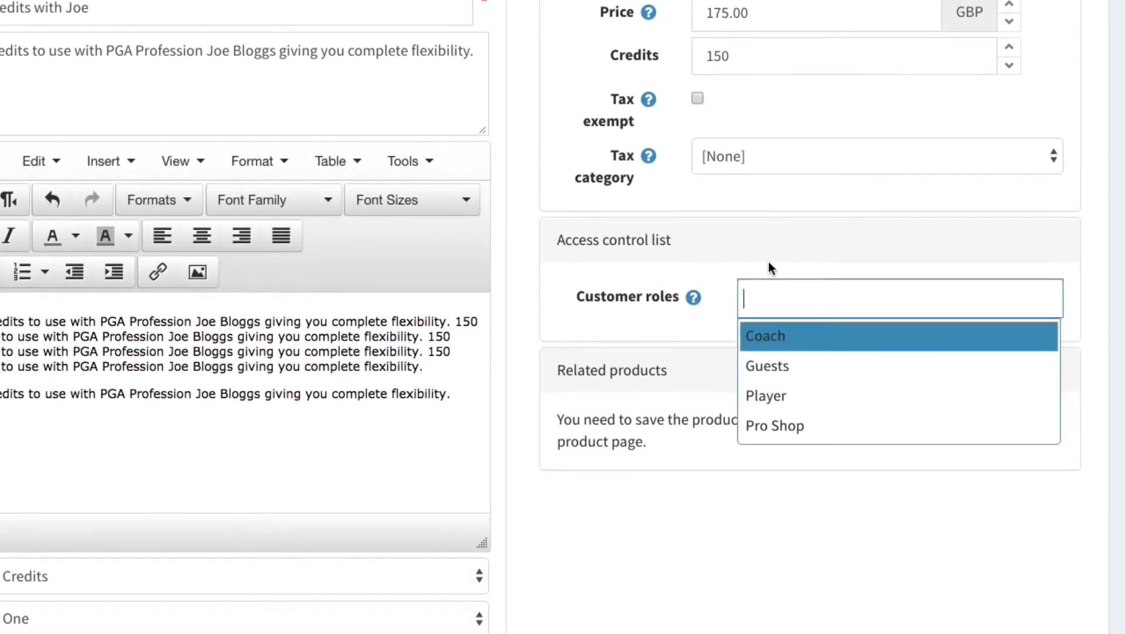
{"action": "left_click", "coordinate": [775, 208]}
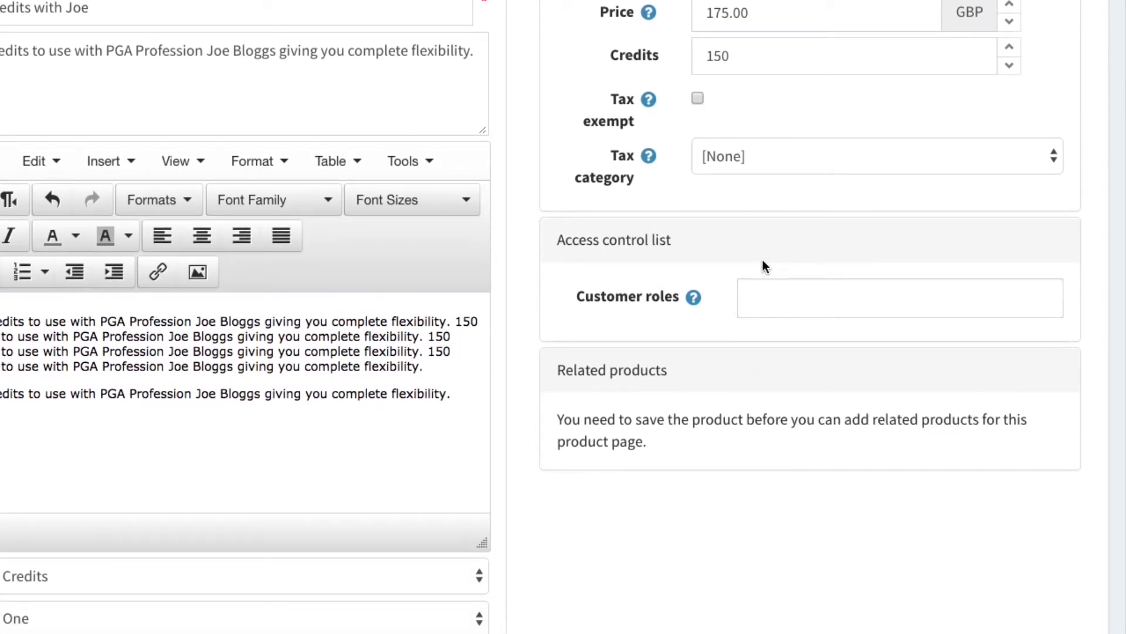
Step: Add the Coach, Guests, Player and Pro Shop customer roles to the product's access control list
{"action": "left_click", "coordinate": [750, 299]}
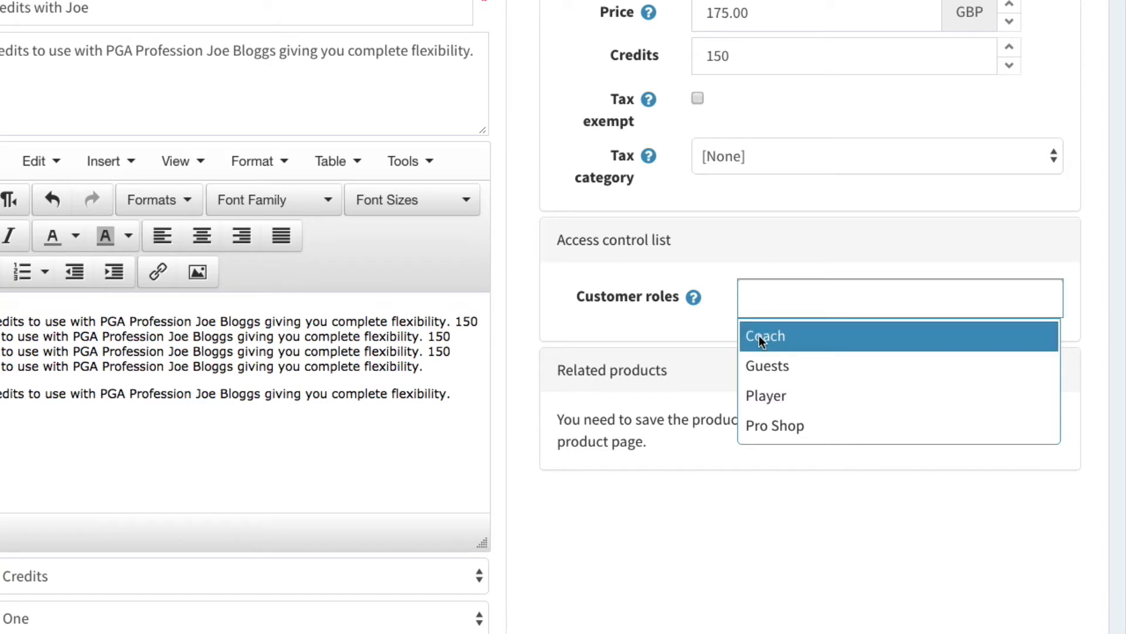
{"action": "left_click", "coordinate": [781, 331]}
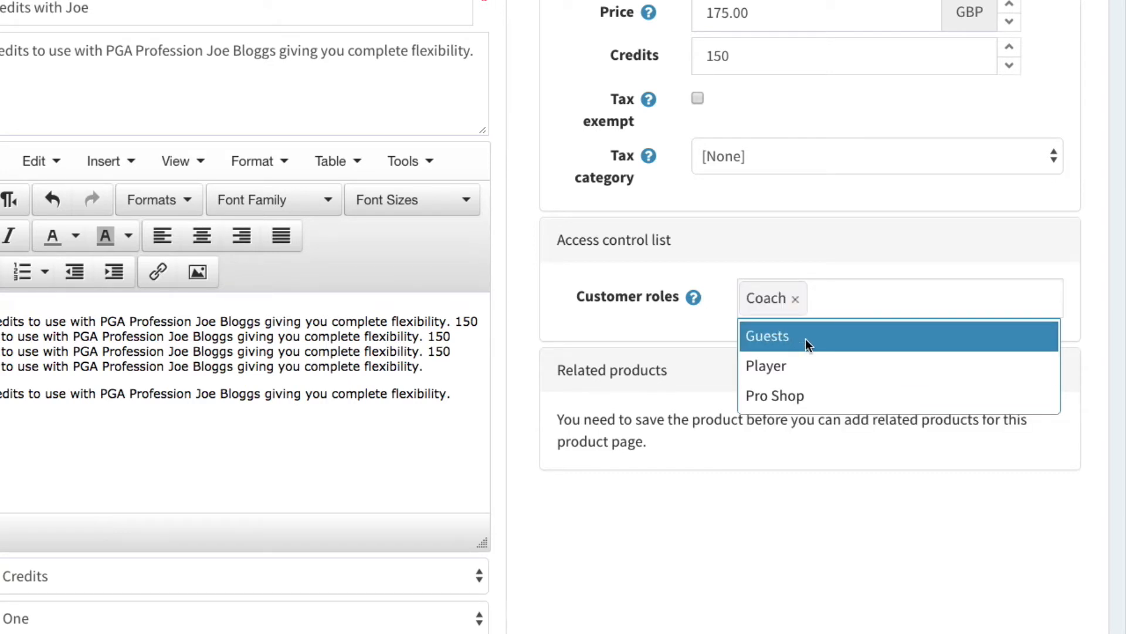
{"action": "left_click", "coordinate": [759, 337]}
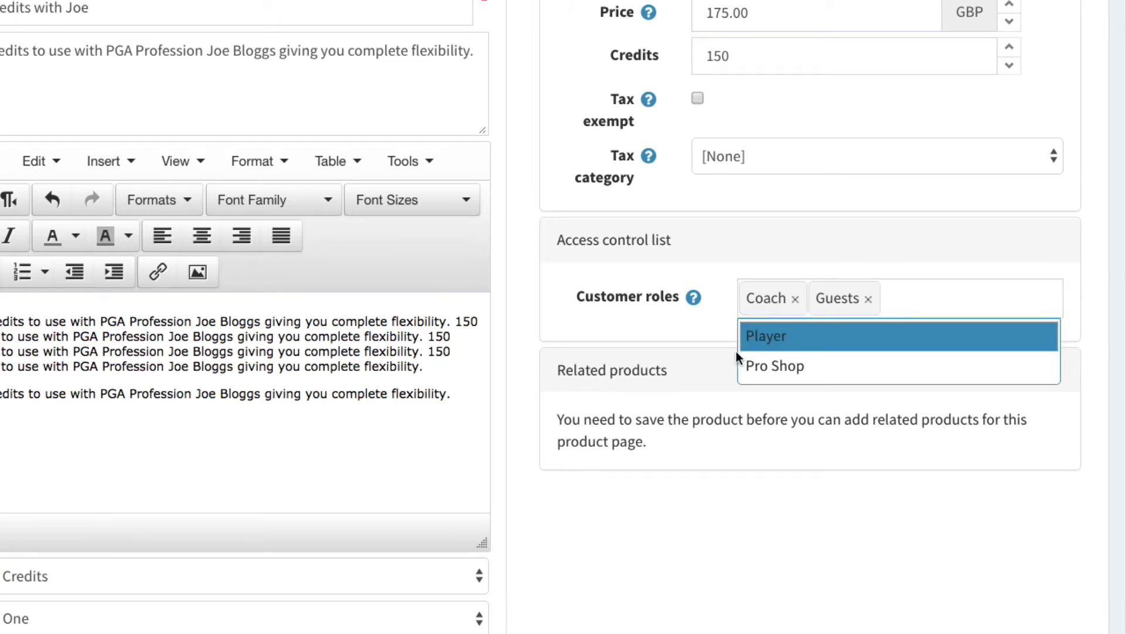
{"action": "left_click", "coordinate": [752, 343]}
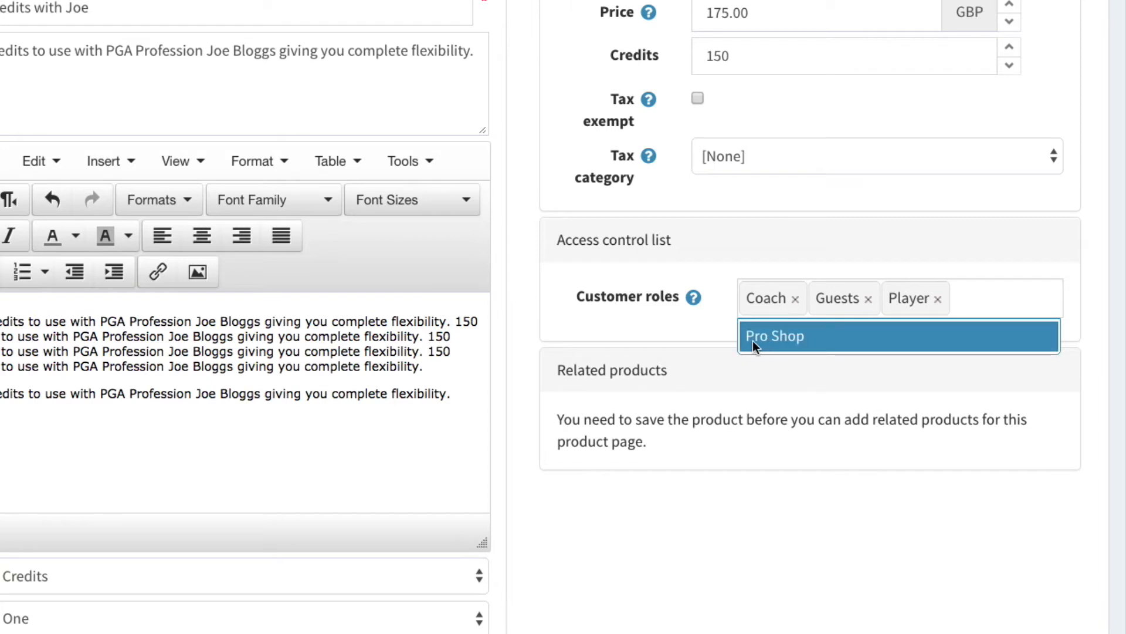
{"action": "left_click", "coordinate": [790, 347]}
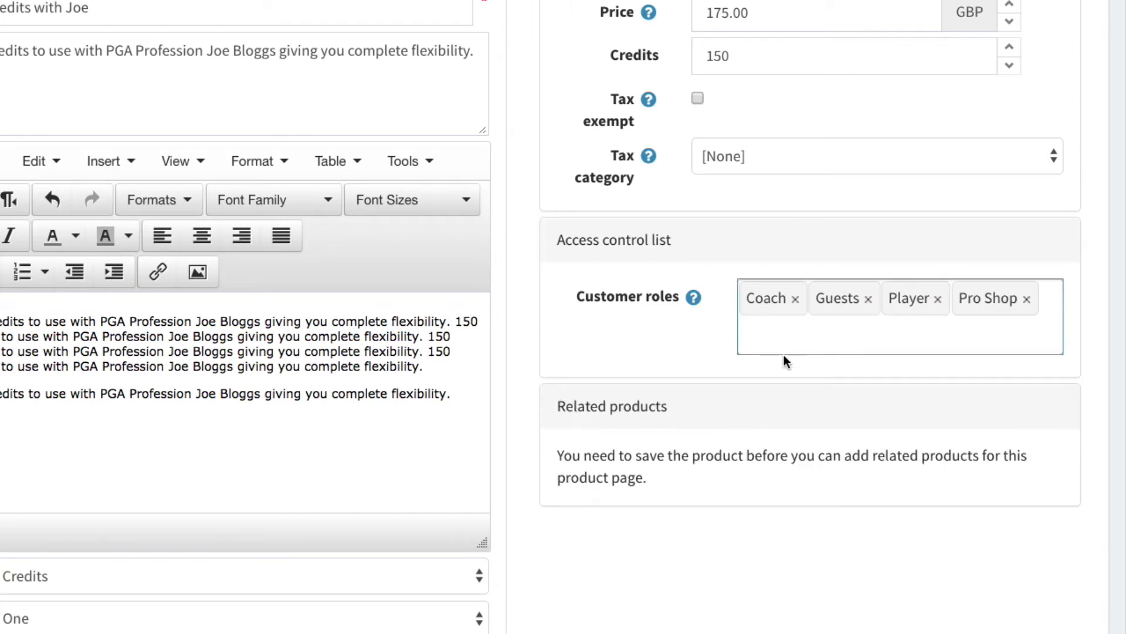
Step: Save the new product and keep it open for further editing
{"action": "scroll", "coordinate": [833, 356], "scroll_direction": "up", "scroll_amount": 1}
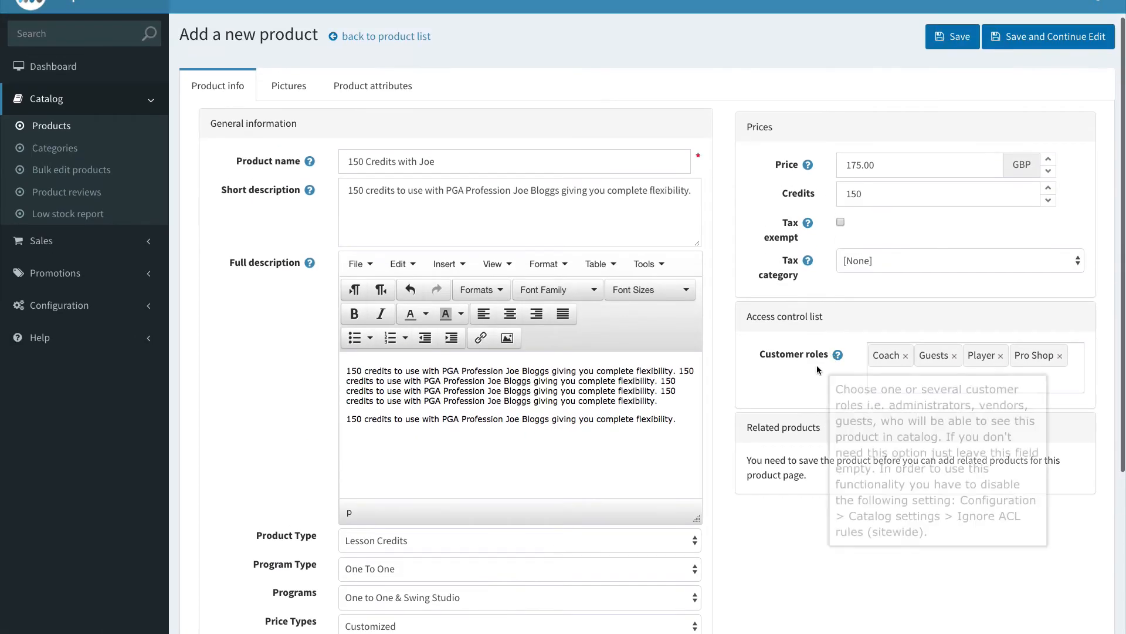
{"action": "scroll", "coordinate": [812, 385], "scroll_direction": "down", "scroll_amount": 4}
{"action": "scroll", "coordinate": [871, 379], "scroll_direction": "up", "scroll_amount": 4}
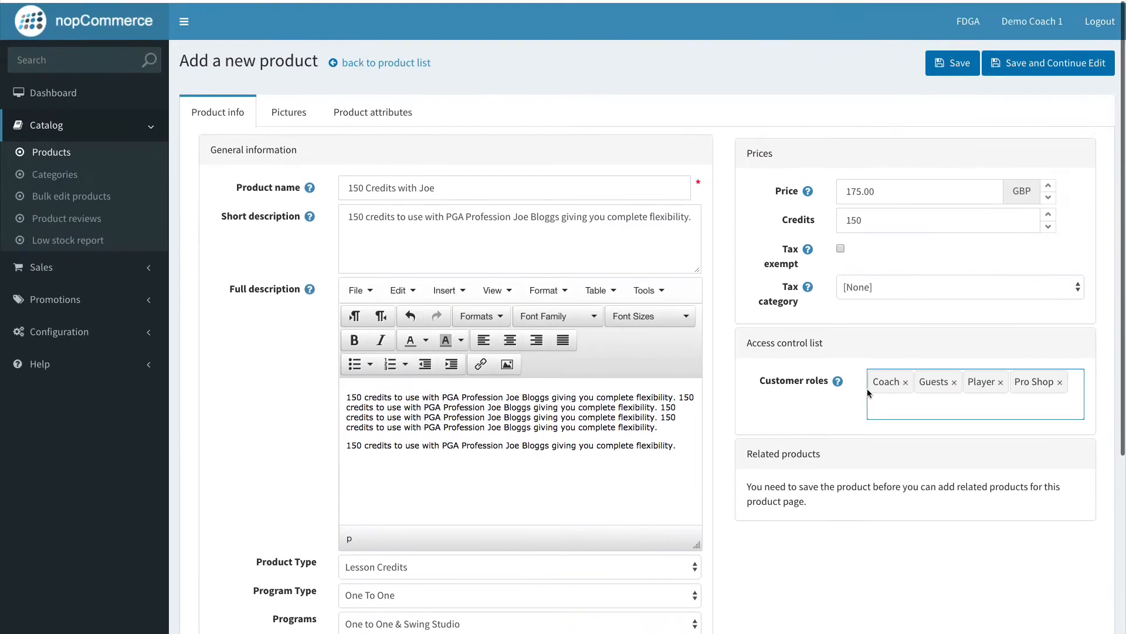
{"action": "left_click", "coordinate": [1046, 70]}
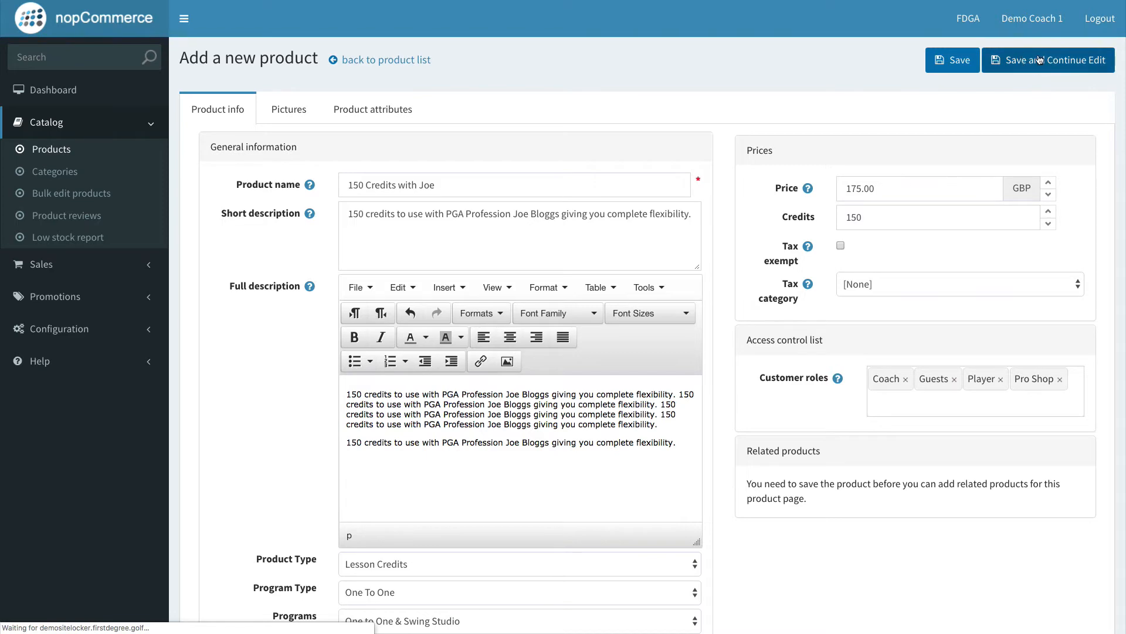
{"action": "scroll", "coordinate": [789, 160], "scroll_direction": "down", "scroll_amount": 5}
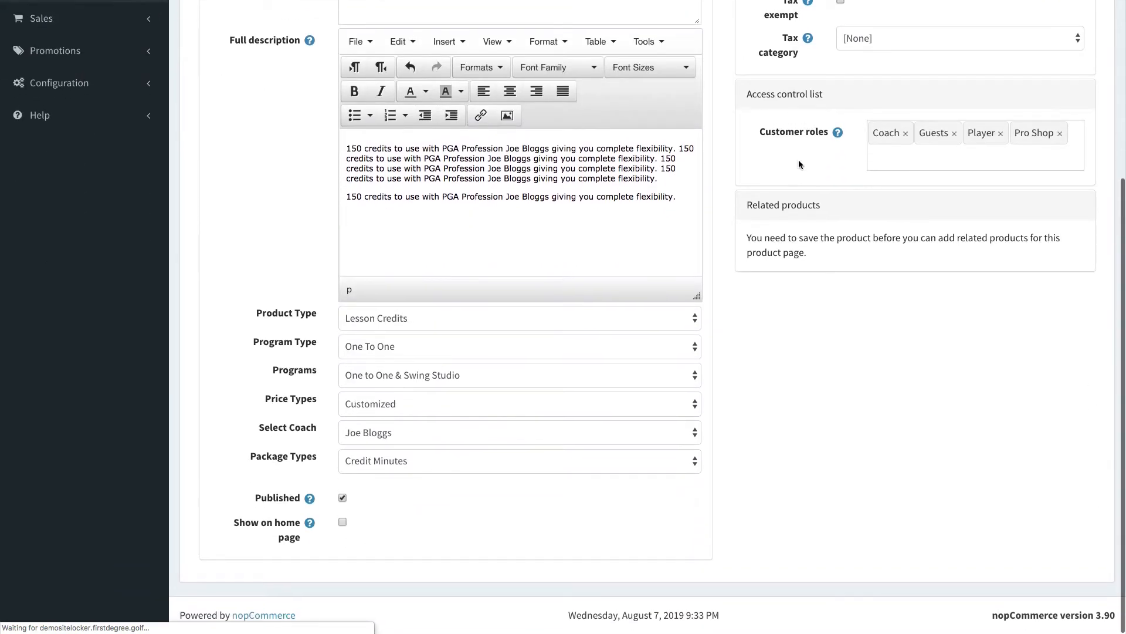
{"action": "scroll", "coordinate": [800, 184], "scroll_direction": "up", "scroll_amount": 5}
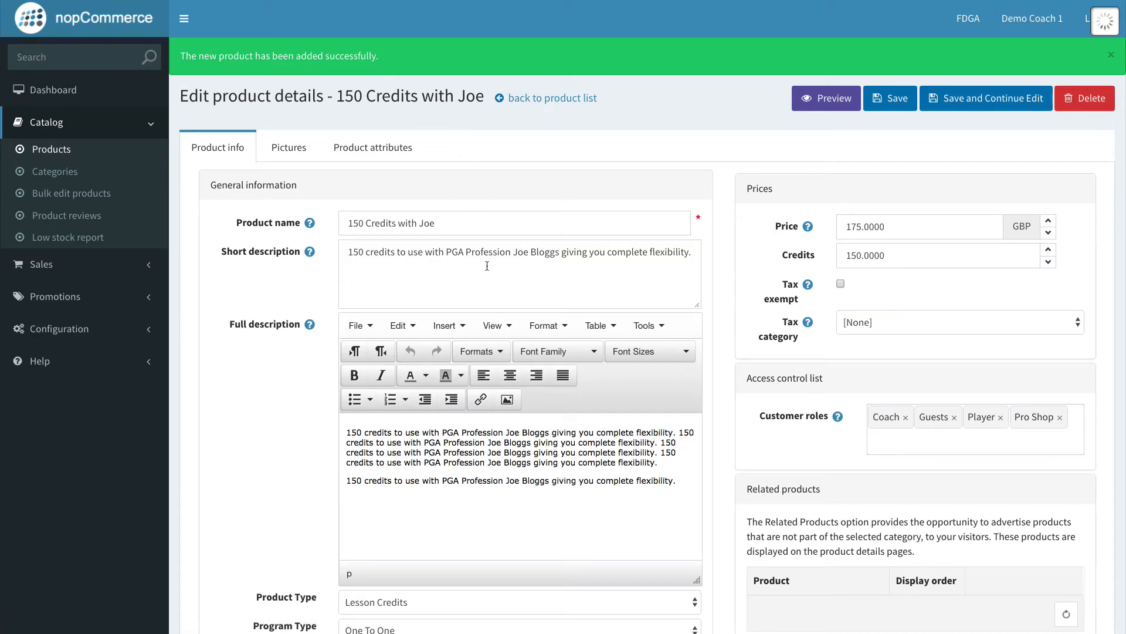
Step: Review the saved product's details and open its picture settings
{"action": "scroll", "coordinate": [528, 176], "scroll_direction": "down", "scroll_amount": 1}
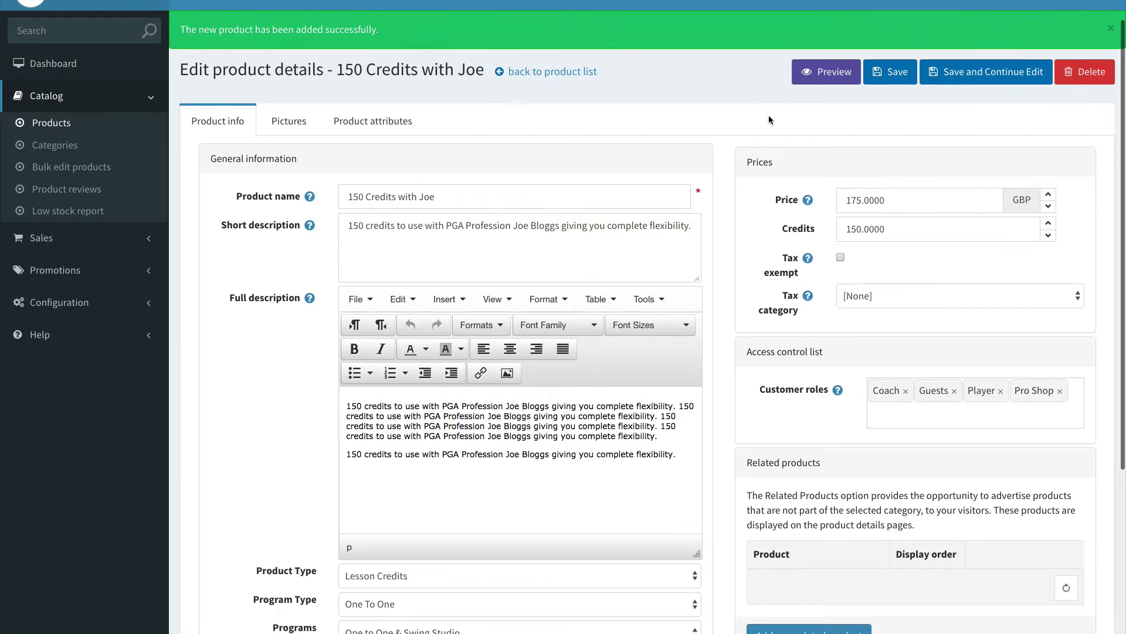
{"action": "scroll", "coordinate": [833, 218], "scroll_direction": "down", "scroll_amount": 2}
{"action": "scroll", "coordinate": [282, 176], "scroll_direction": "up", "scroll_amount": 3}
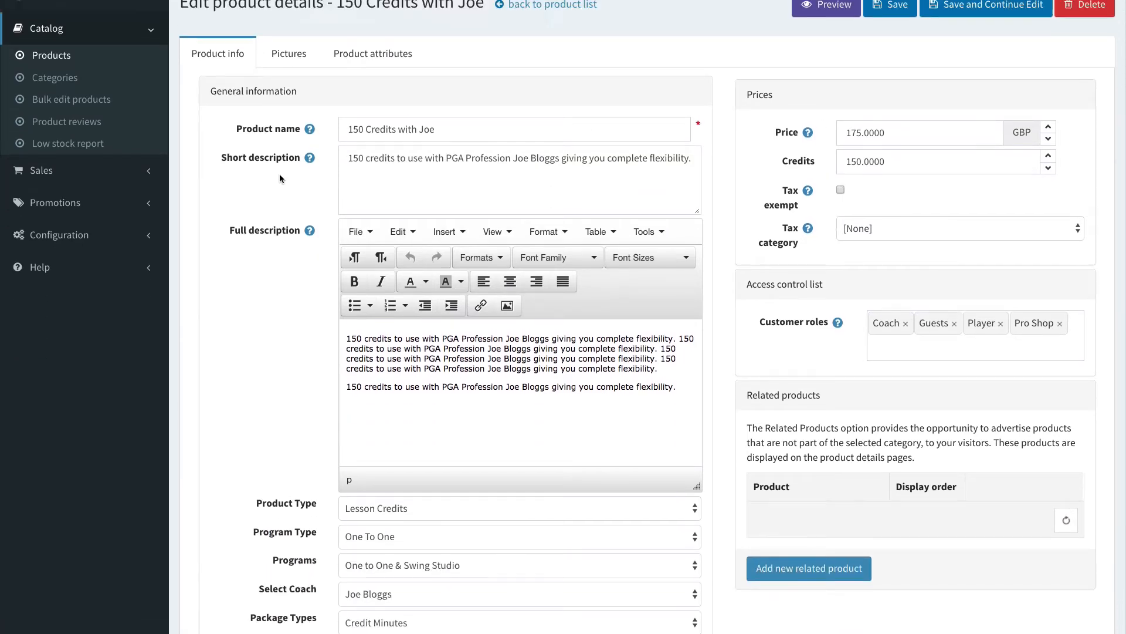
{"action": "left_click", "coordinate": [290, 150]}
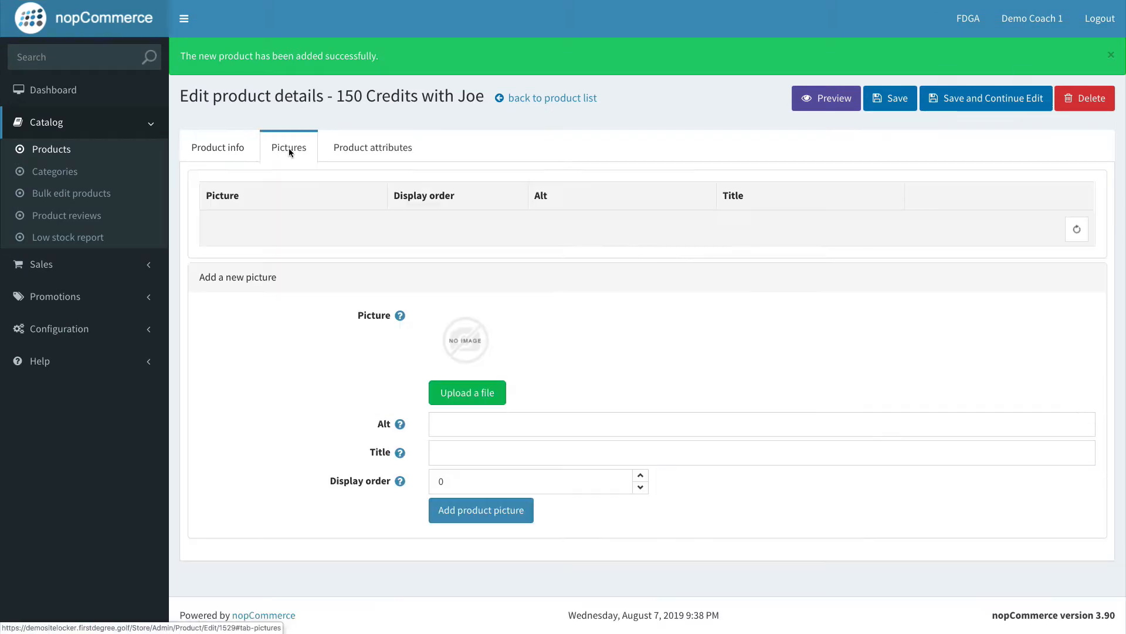
Step: Switch to the store website, reload it and examine the product listing in the One to One & Swing Studio category
{"action": "key", "text": "ctrl+Right"}
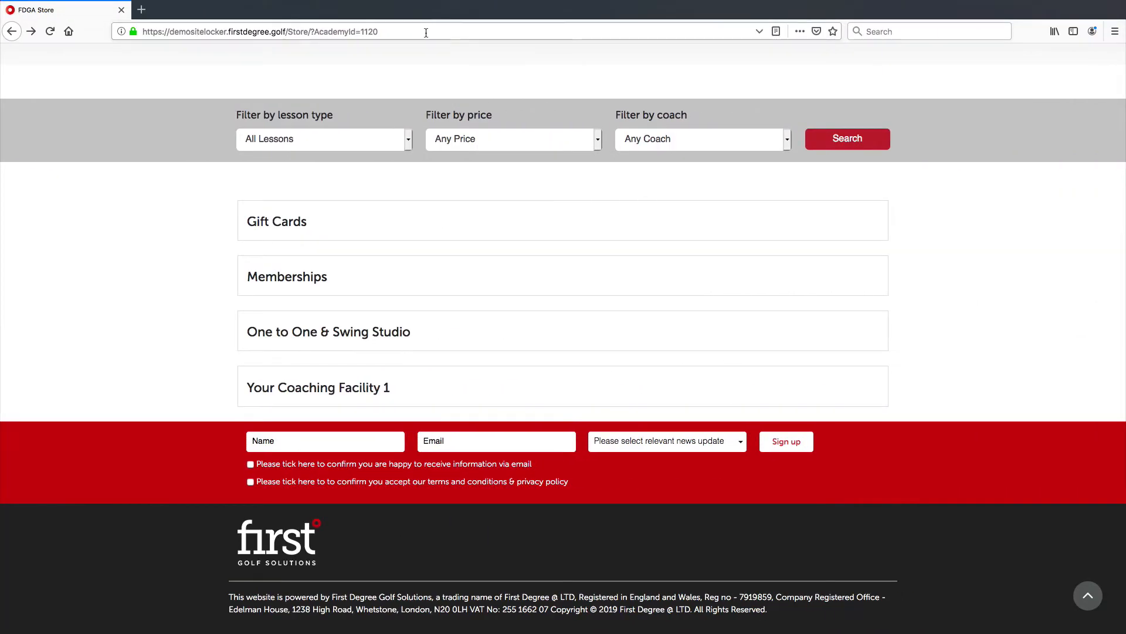
{"action": "left_click", "coordinate": [426, 32]}
{"action": "key", "text": "Return"}
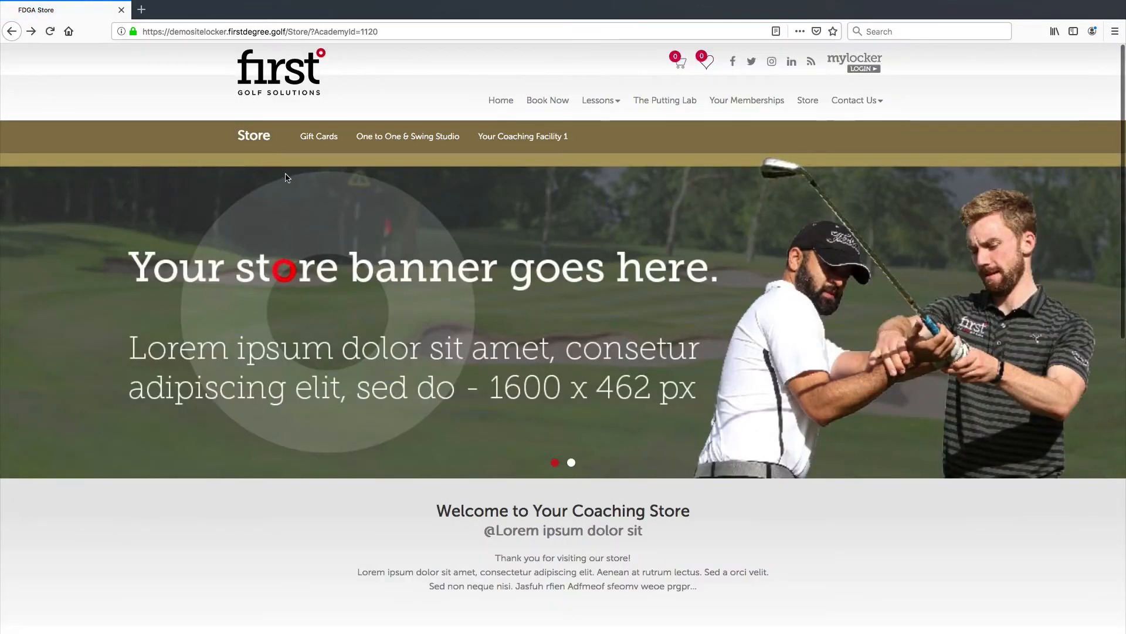
{"action": "left_click", "coordinate": [431, 143]}
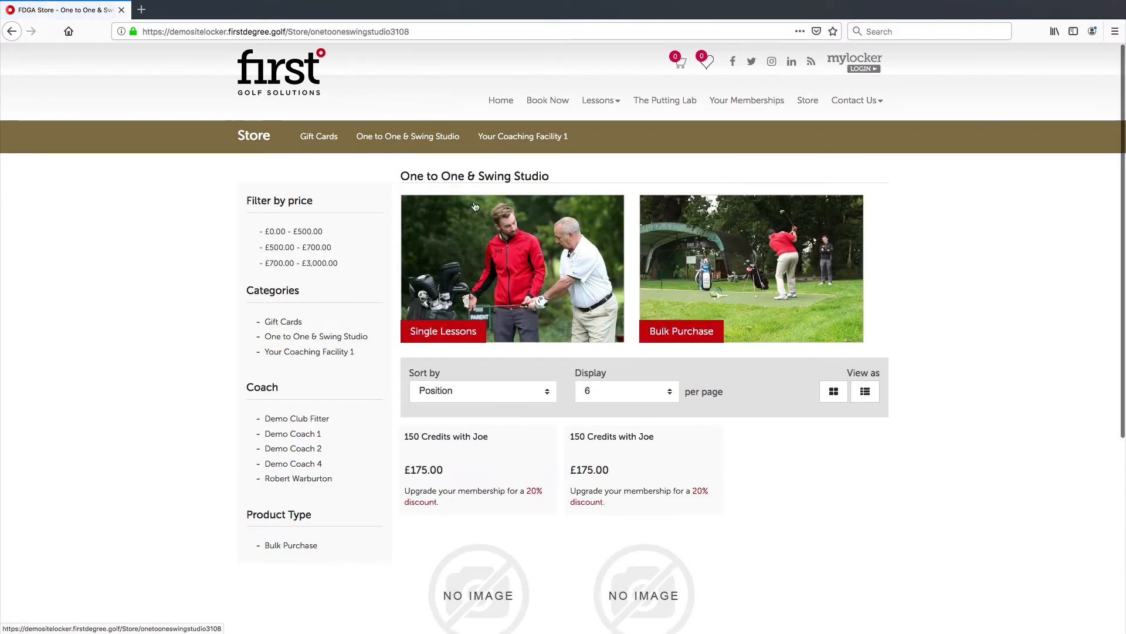
{"action": "scroll", "coordinate": [577, 306], "scroll_direction": "down", "scroll_amount": 3}
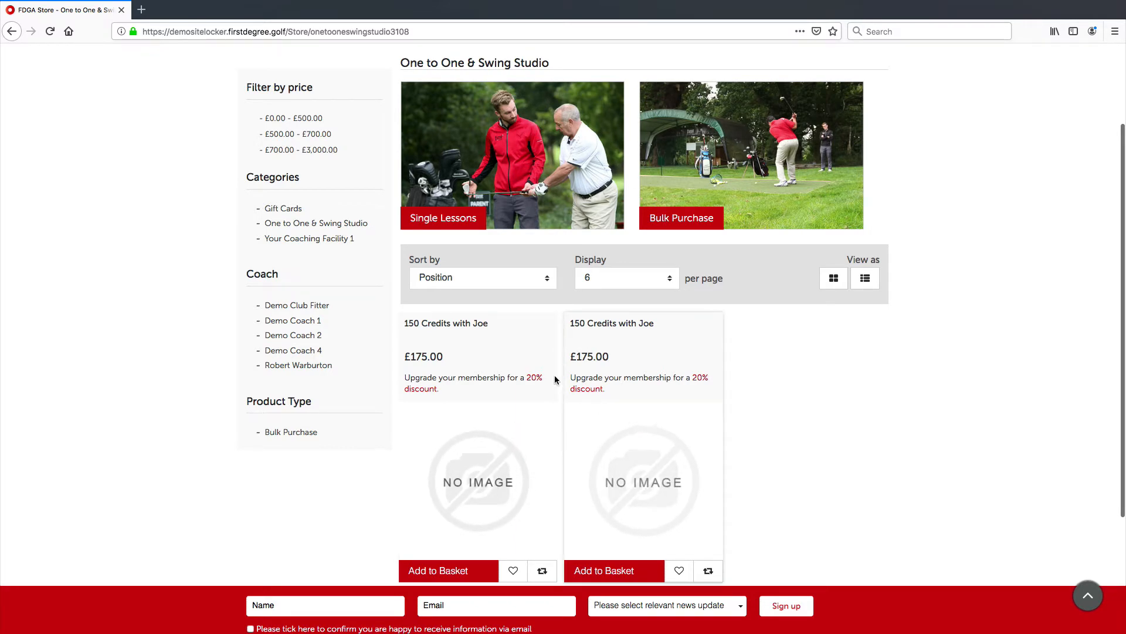
{"action": "scroll", "coordinate": [608, 392], "scroll_direction": "up", "scroll_amount": 3}
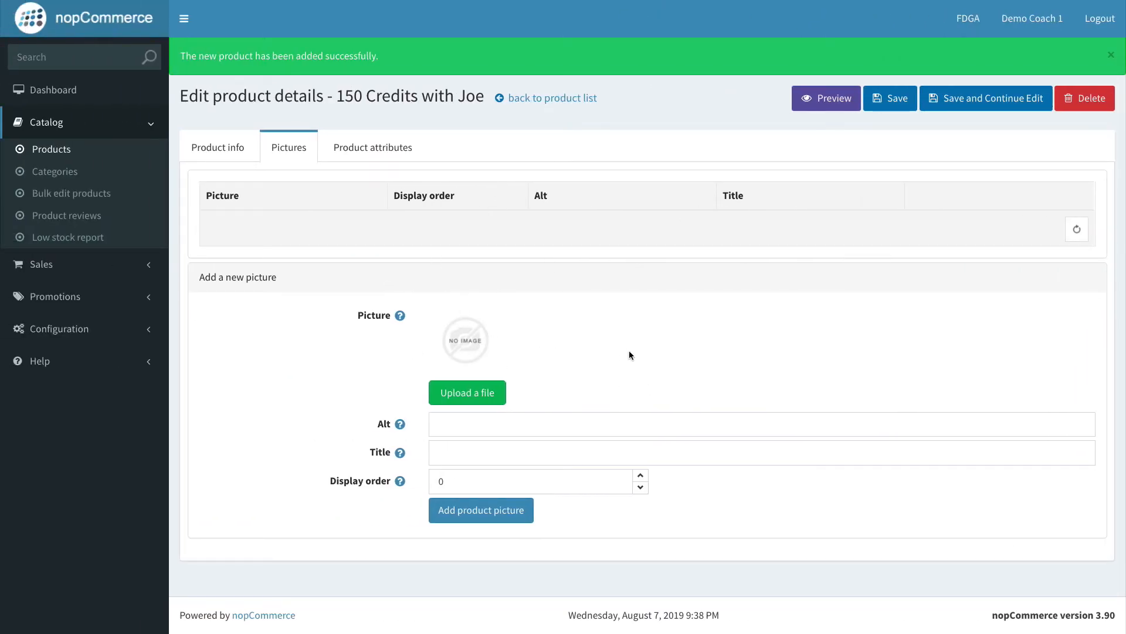
{"action": "left_click", "coordinate": [237, 147]}
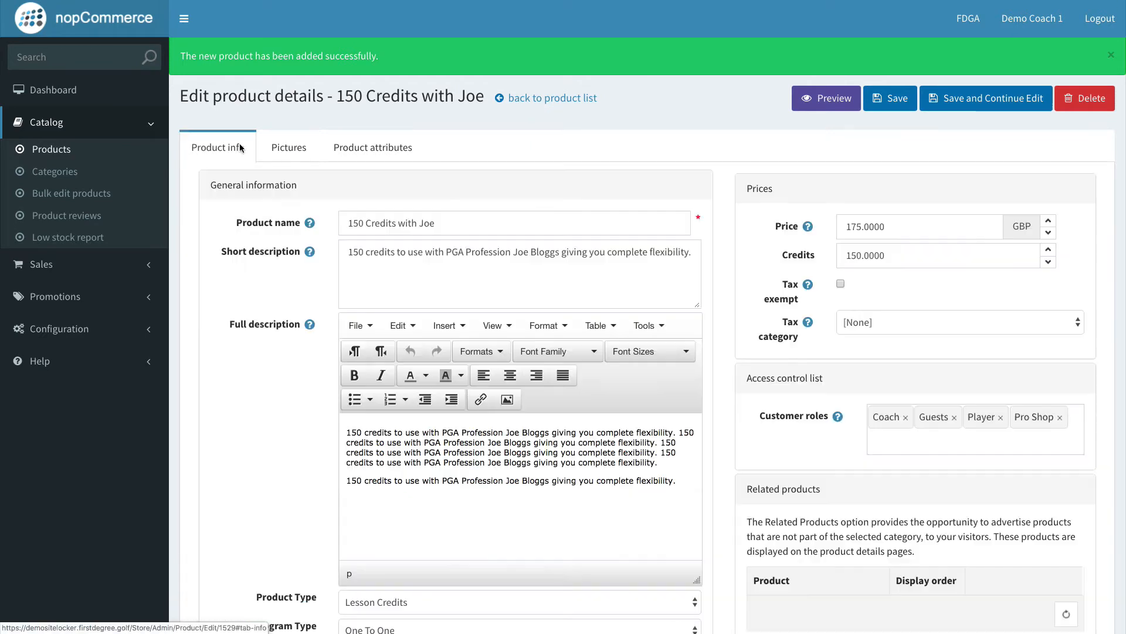
{"action": "scroll", "coordinate": [278, 151], "scroll_direction": "down", "scroll_amount": 1}
{"action": "left_click", "coordinate": [273, 145]}
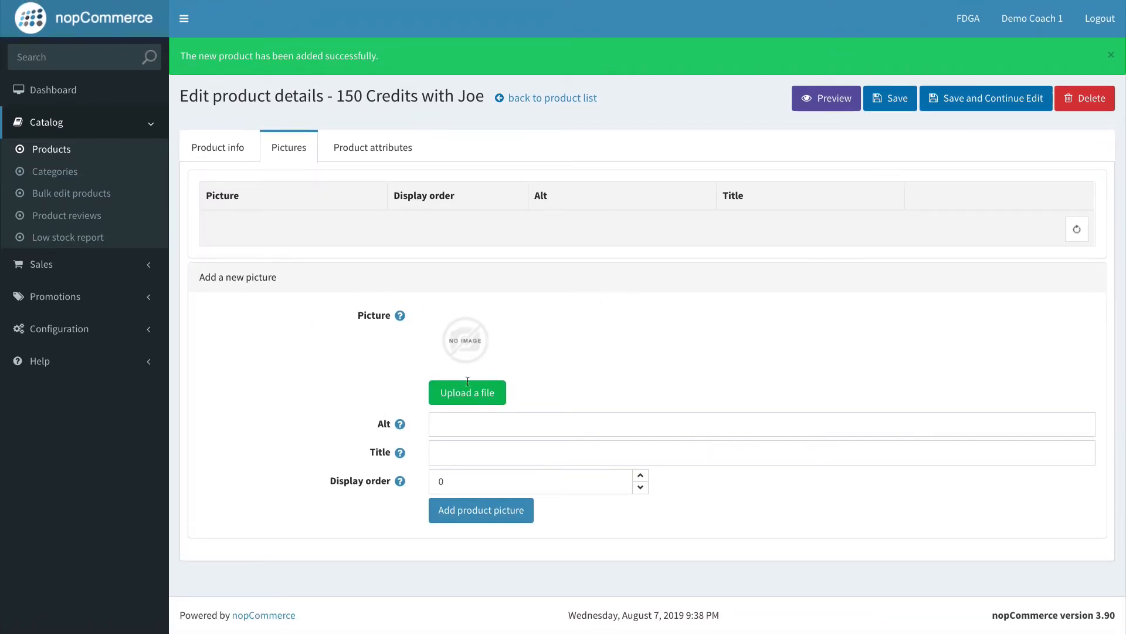
Step: Upload the 550 × 392 image 0002403_600-minute-bulk-purchase-540_550.jpg from the Store Setup folder as the product's new picture
{"action": "left_click", "coordinate": [485, 393]}
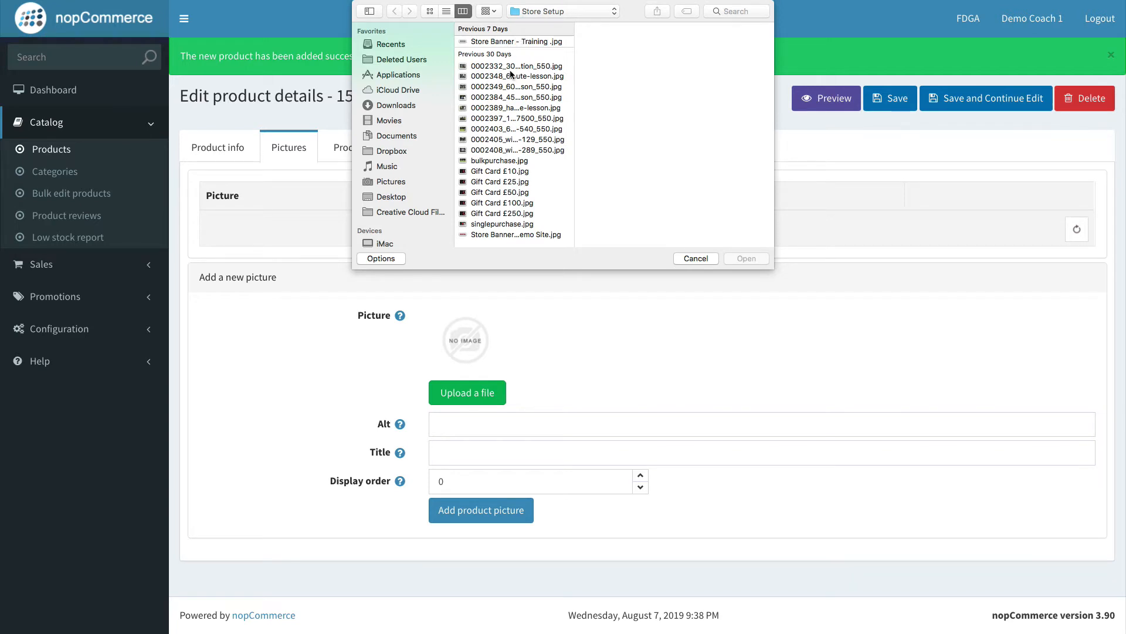
{"action": "left_click", "coordinate": [532, 150]}
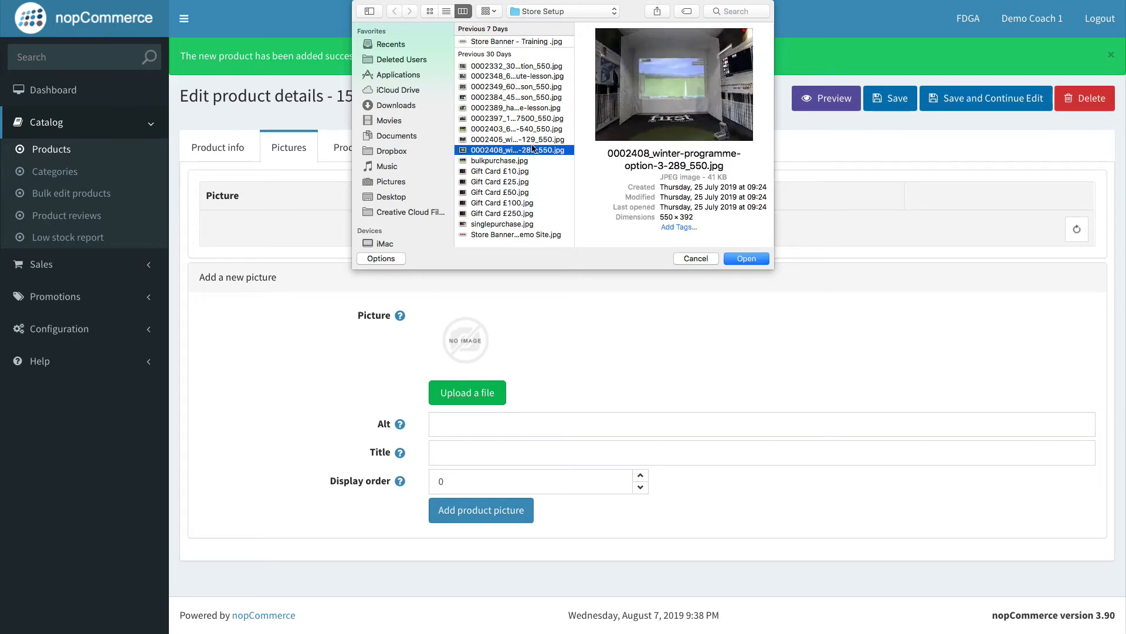
{"action": "left_click", "coordinate": [535, 140]}
{"action": "left_click", "coordinate": [538, 129]}
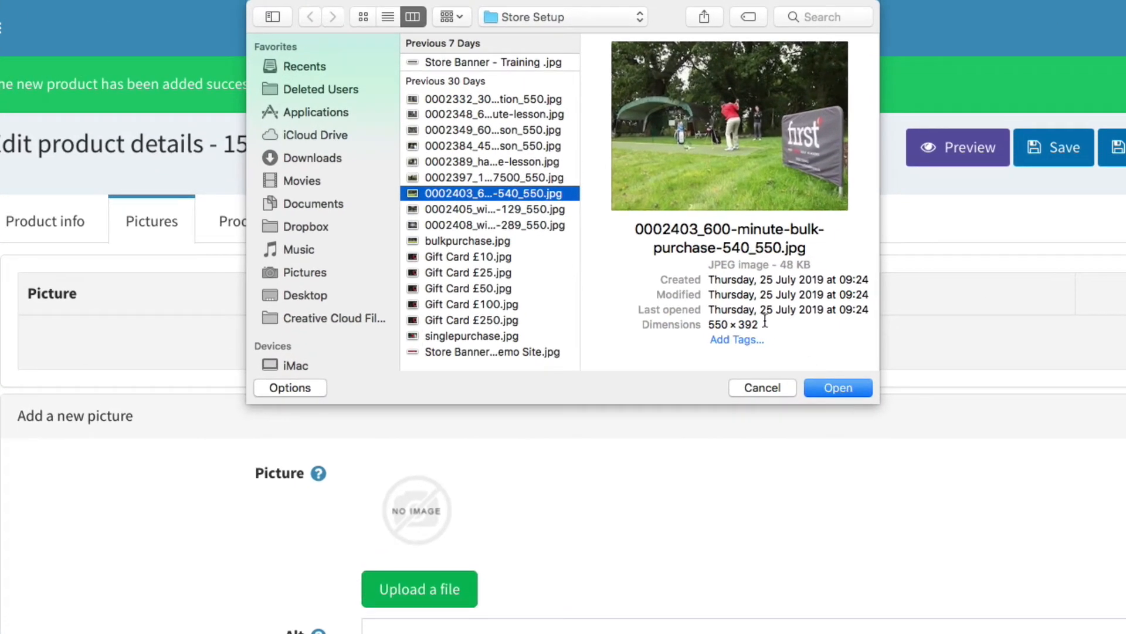
{"action": "left_click_drag", "start_coordinate": [765, 321], "coordinate": [709, 322]}
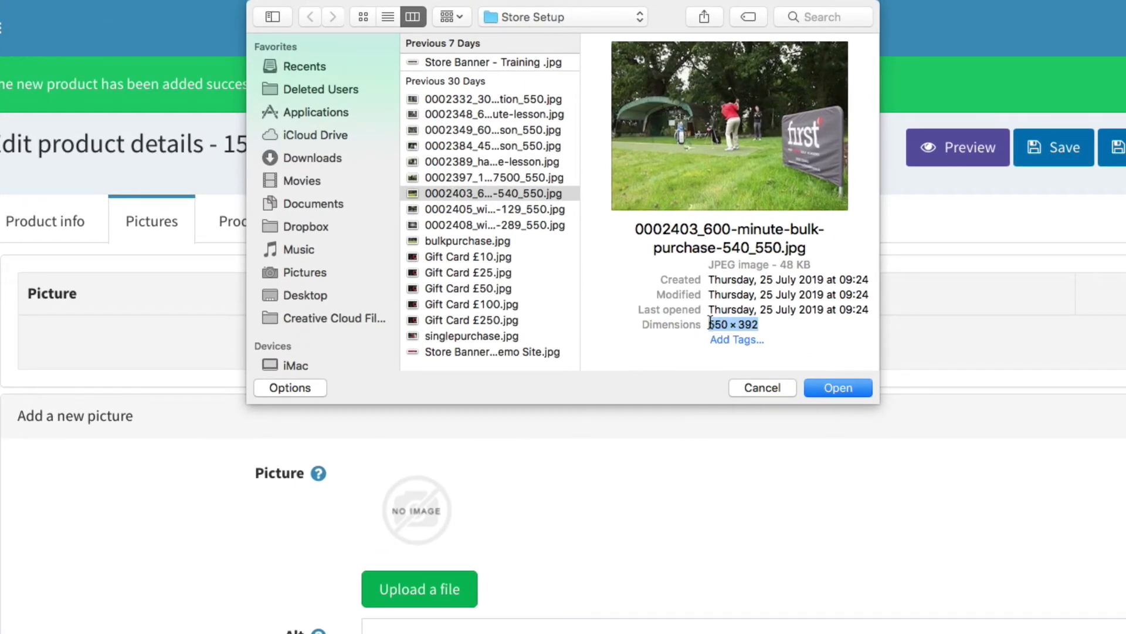
{"action": "left_click", "coordinate": [711, 323]}
{"action": "left_click_drag", "start_coordinate": [783, 321], "coordinate": [708, 323]}
{"action": "left_click", "coordinate": [786, 323]}
{"action": "left_click", "coordinate": [835, 387]}
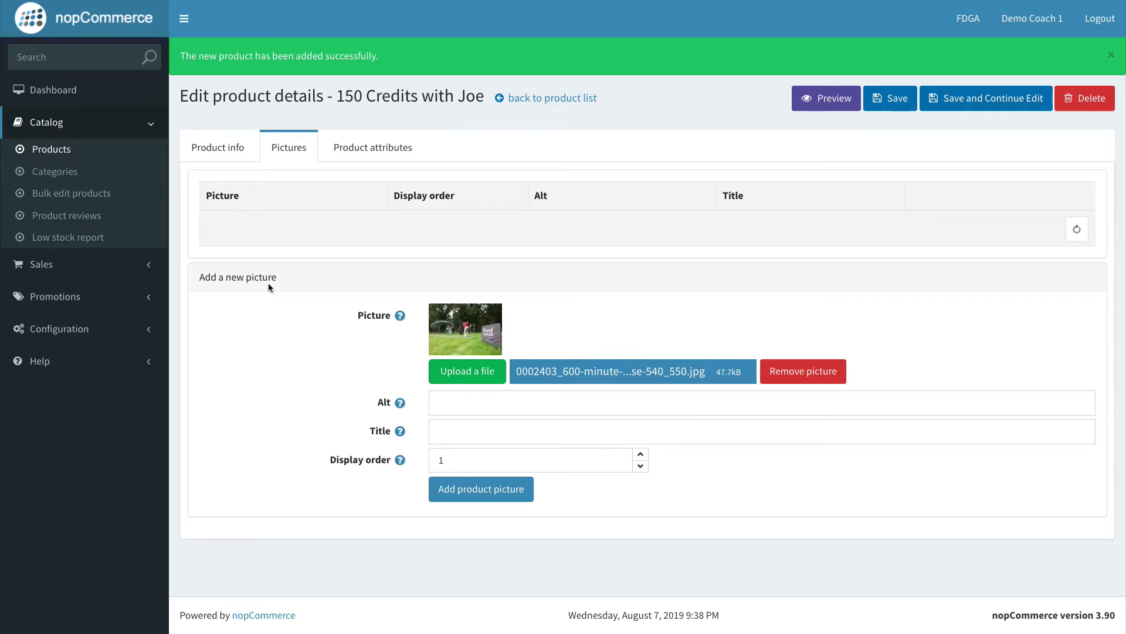
Step: Add the uploaded picture to the product with display order 1, and save the product while keeping it open for editing
{"action": "left_click", "coordinate": [476, 499]}
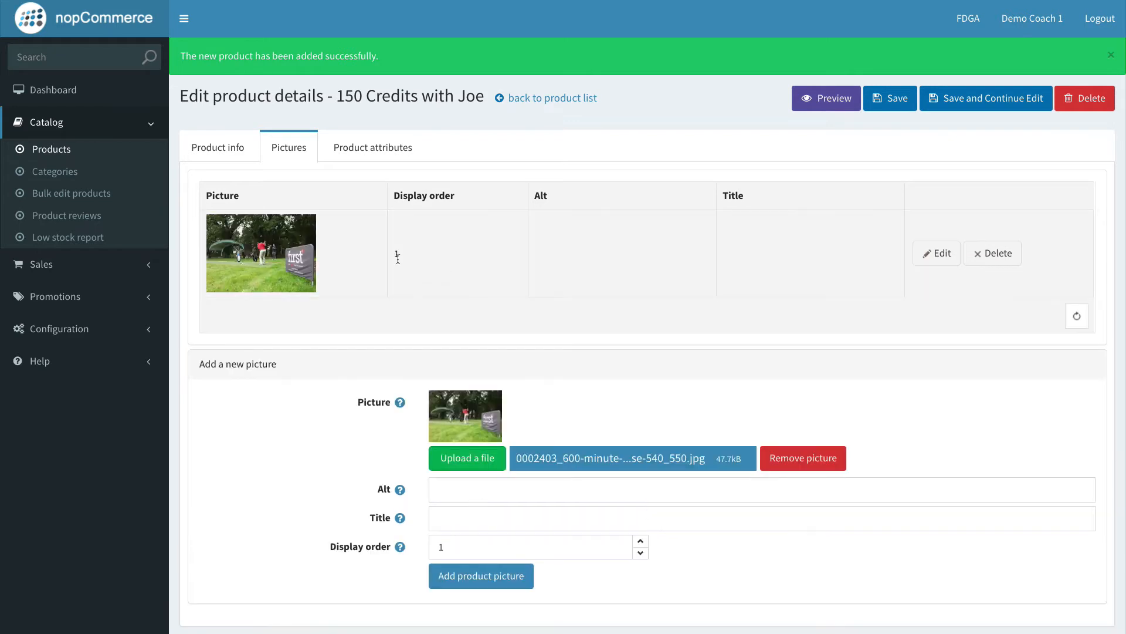
{"action": "left_click", "coordinate": [971, 103]}
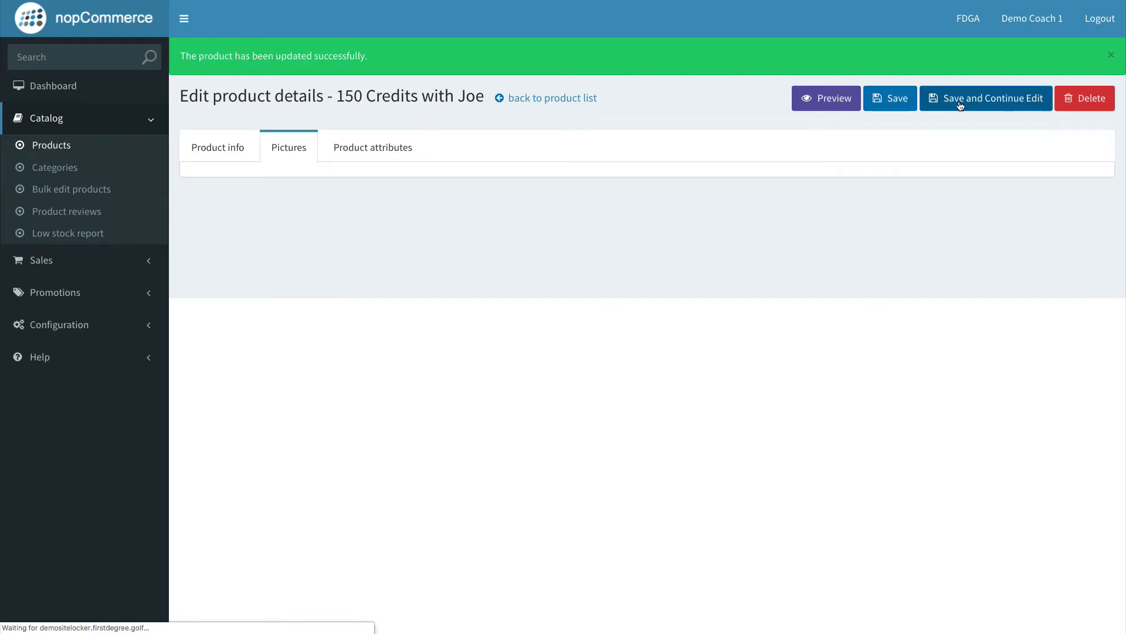
Step: Return to the store website, reload the One to One & Swing Studio category and check the new product's picture and price
{"action": "key", "text": "ctrl+Left"}
{"action": "key", "text": "ctrl+Right"}
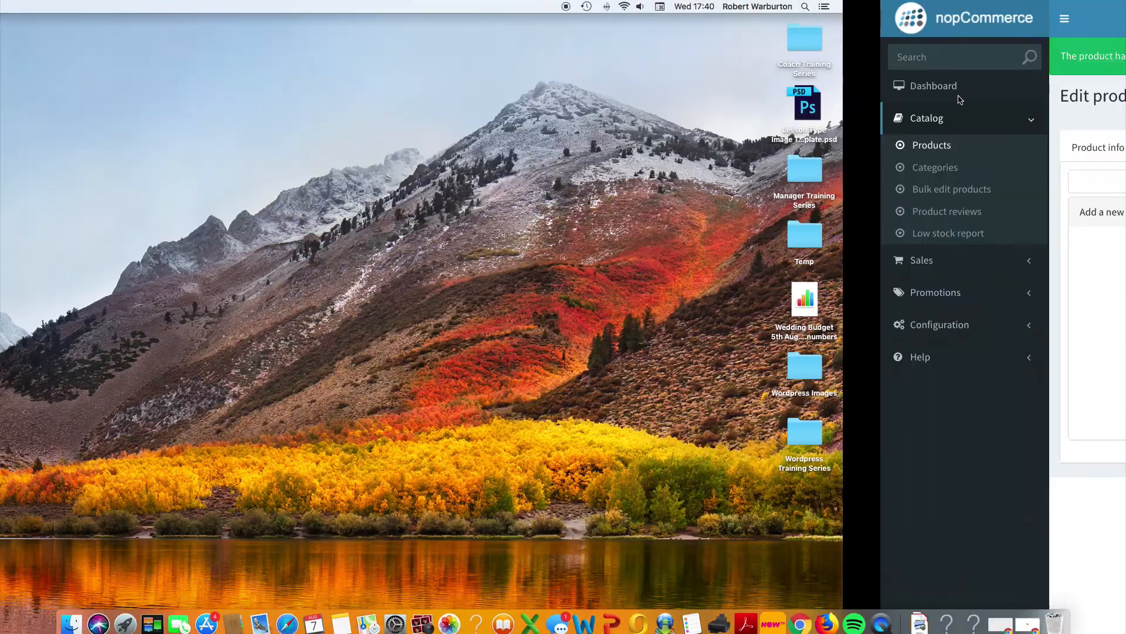
{"action": "key", "text": "ctrl+Right"}
{"action": "left_click", "coordinate": [451, 26]}
{"action": "key", "text": "Return"}
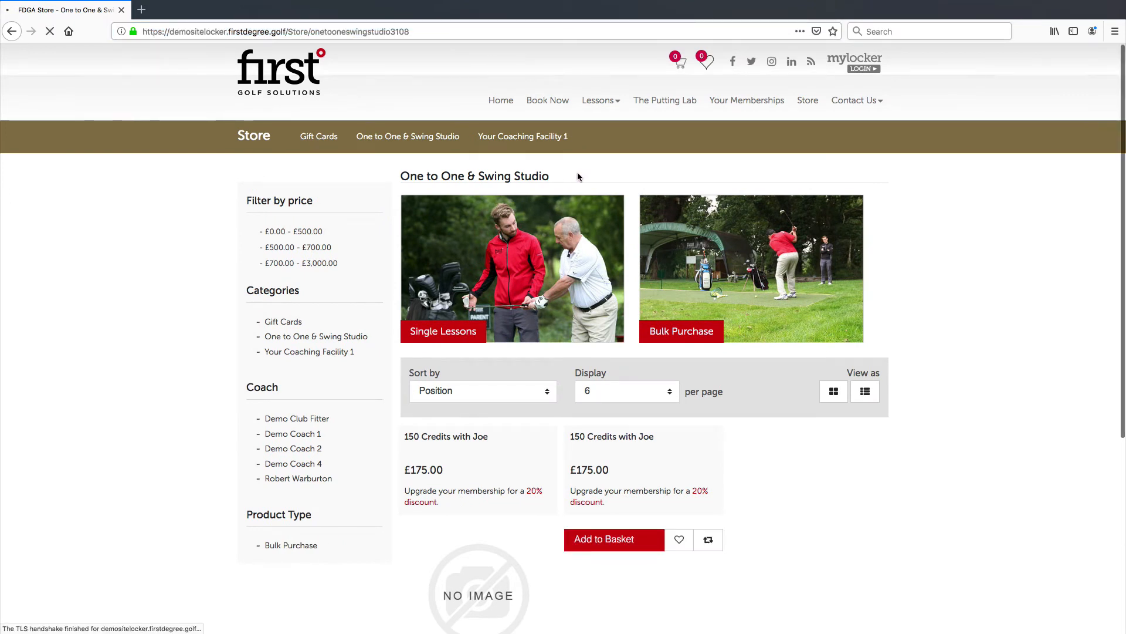
{"action": "scroll", "coordinate": [762, 391], "scroll_direction": "down", "scroll_amount": 2}
{"action": "scroll", "coordinate": [764, 391], "scroll_direction": "down", "scroll_amount": 1}
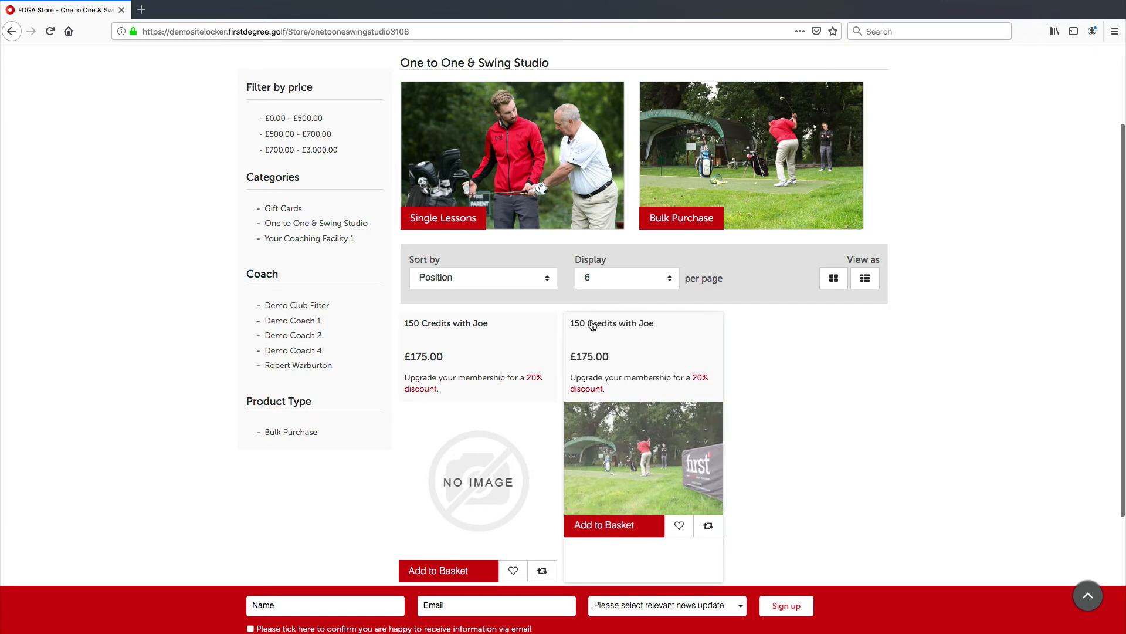
{"action": "left_click_drag", "start_coordinate": [611, 359], "coordinate": [570, 357]}
{"action": "left_click", "coordinate": [598, 357]}
Step: Open the new product's store page from its picture and examine the short description and the available coach choices
{"action": "left_click", "coordinate": [642, 491]}
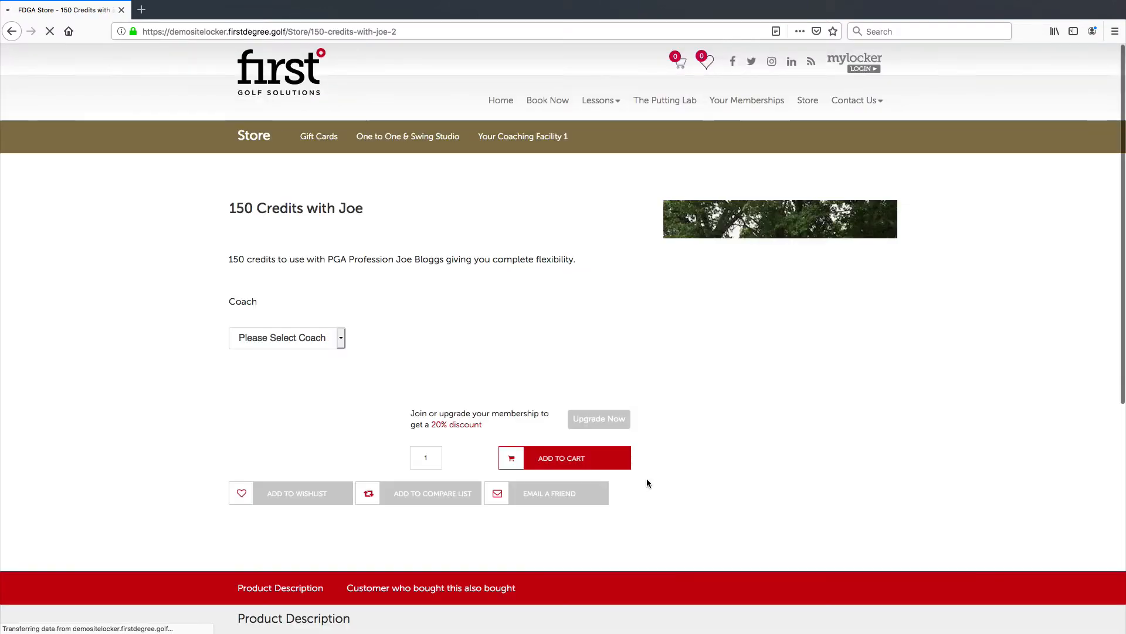
{"action": "scroll", "coordinate": [638, 488], "scroll_direction": "up", "scroll_amount": 1}
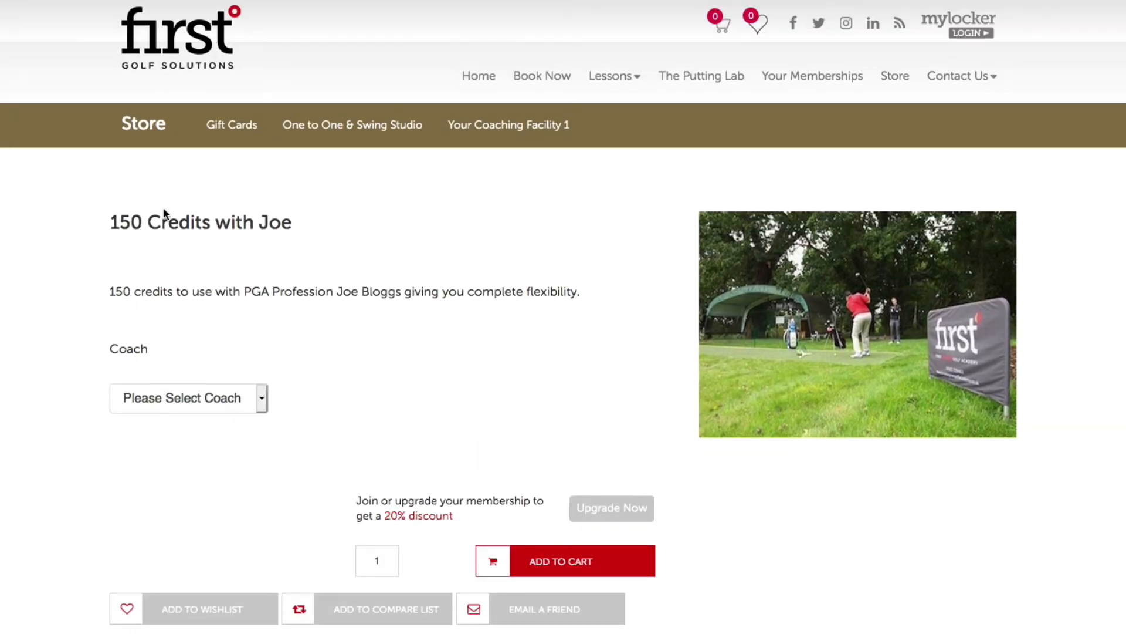
{"action": "left_click_drag", "start_coordinate": [109, 290], "coordinate": [593, 286]}
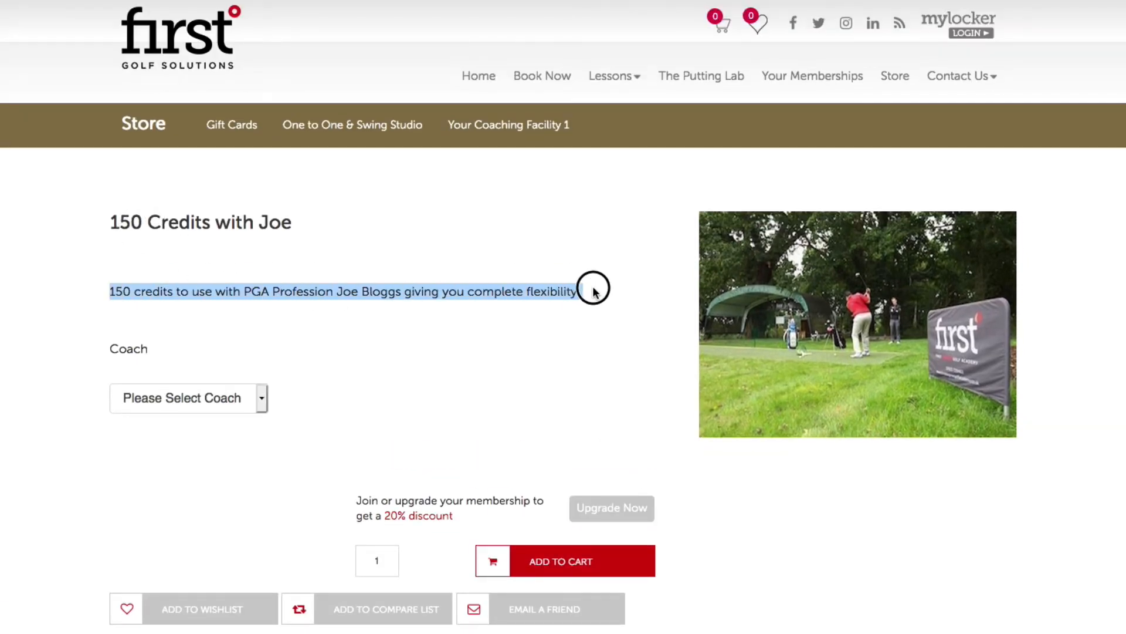
{"action": "left_click", "coordinate": [594, 287]}
{"action": "left_click", "coordinate": [224, 391]}
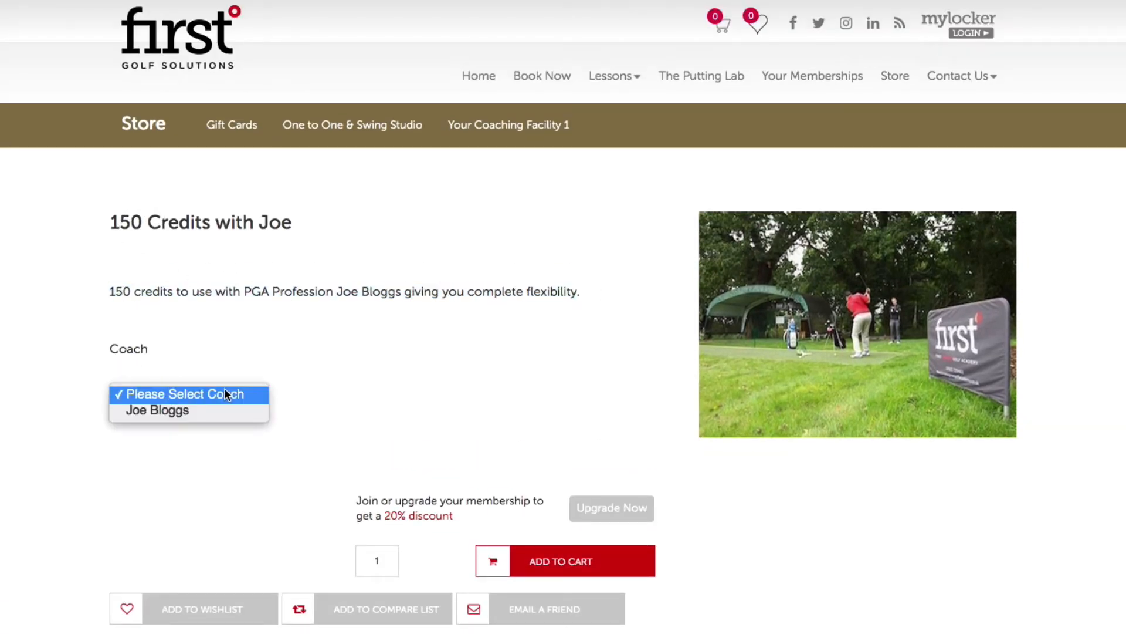
{"action": "left_click", "coordinate": [265, 393]}
{"action": "left_click", "coordinate": [230, 400]}
{"action": "left_click", "coordinate": [229, 404]}
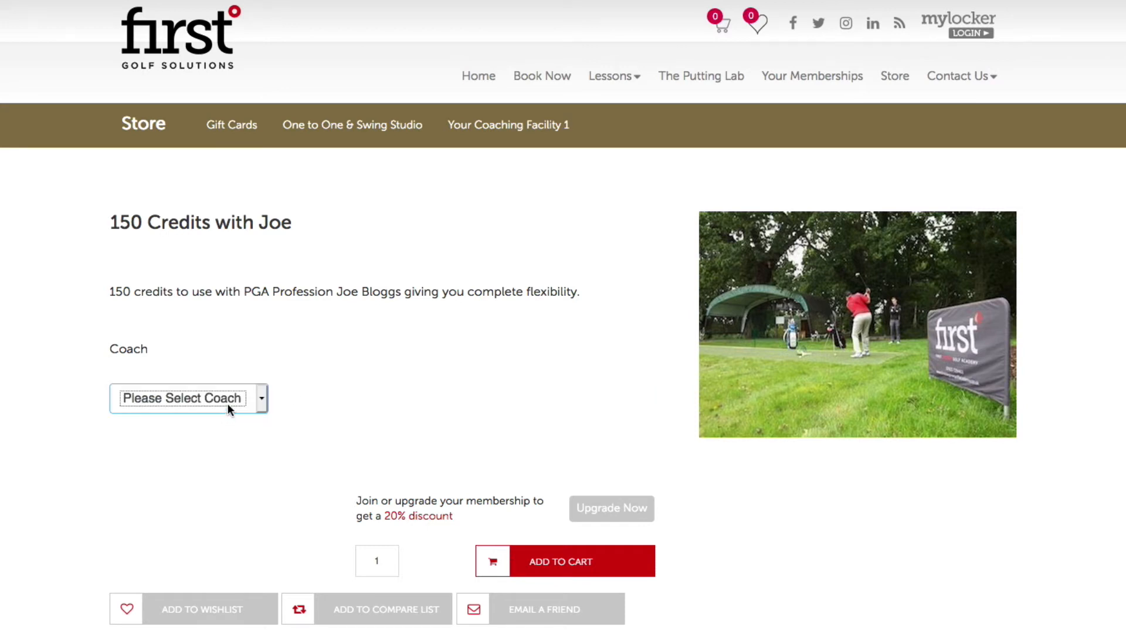
Step: Choose the product's coach on the store page and examine the price, full description and purchase options
{"action": "left_click", "coordinate": [224, 408]}
{"action": "left_click", "coordinate": [249, 397]}
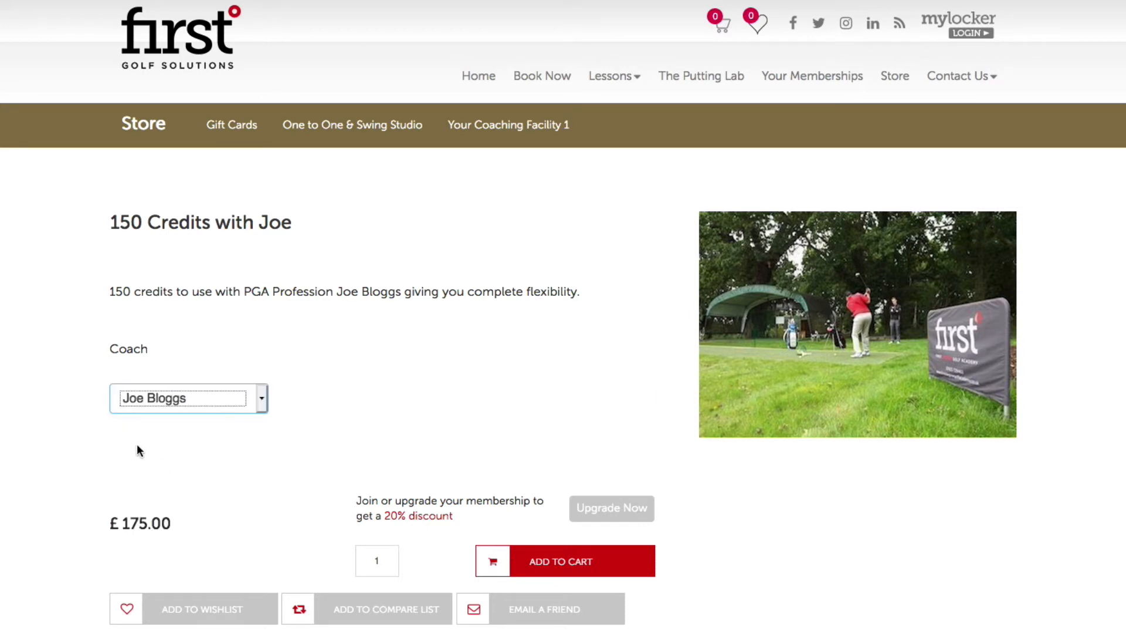
{"action": "scroll", "coordinate": [177, 513], "scroll_direction": "down", "scroll_amount": 8}
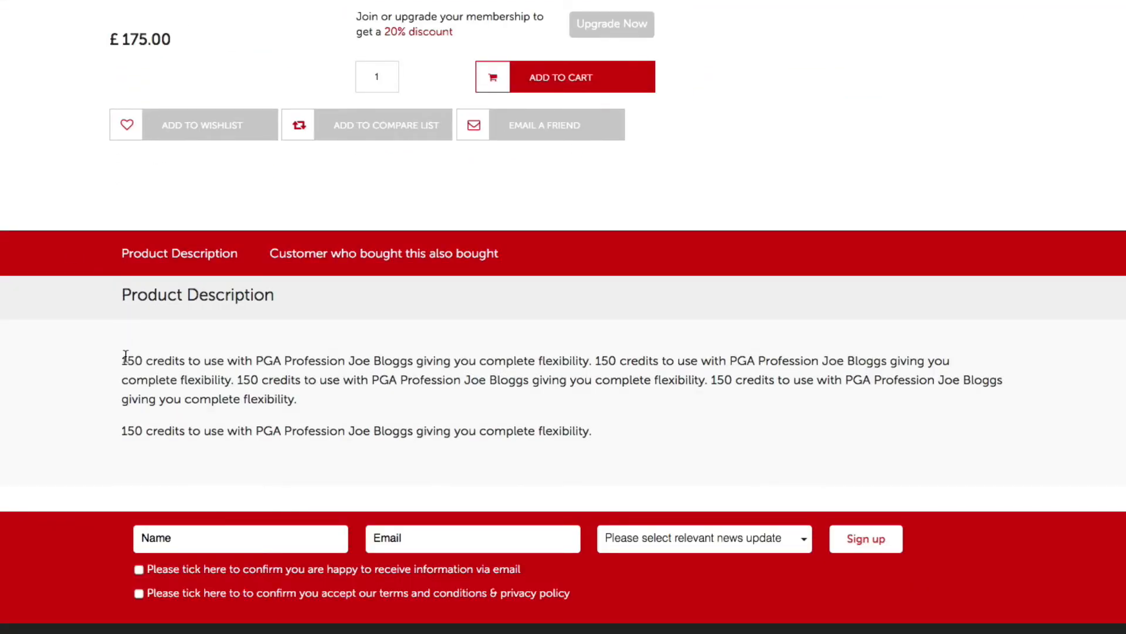
{"action": "left_click_drag", "start_coordinate": [125, 356], "coordinate": [628, 430]}
{"action": "left_click", "coordinate": [198, 338]}
{"action": "scroll", "coordinate": [143, 258], "scroll_direction": "up", "scroll_amount": 1}
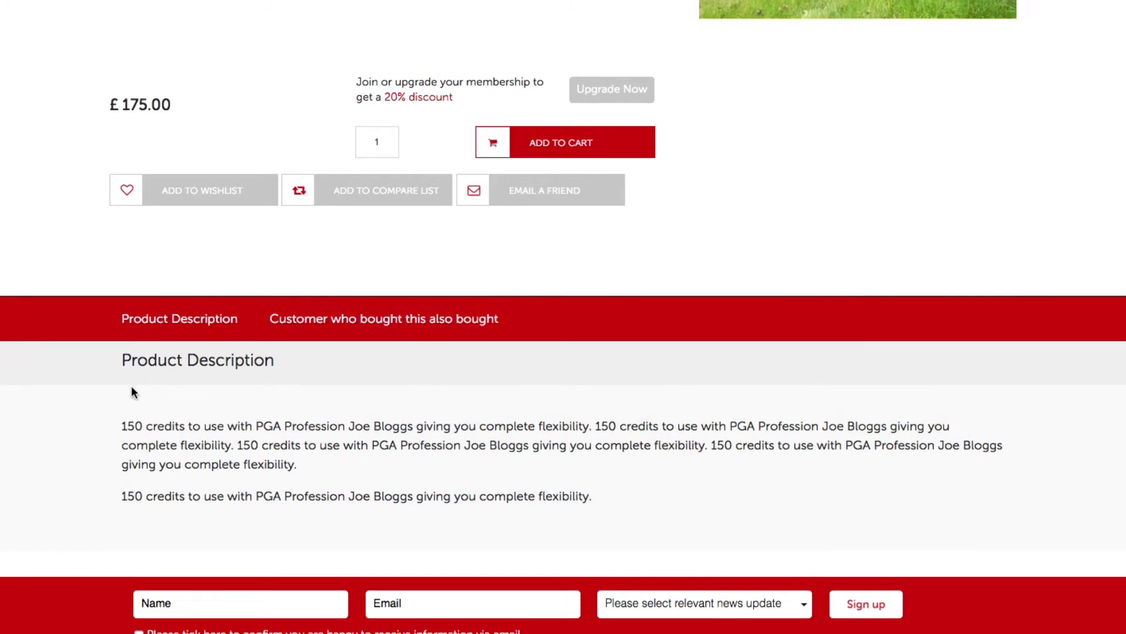
{"action": "scroll", "coordinate": [430, 461], "scroll_direction": "up", "scroll_amount": 7}
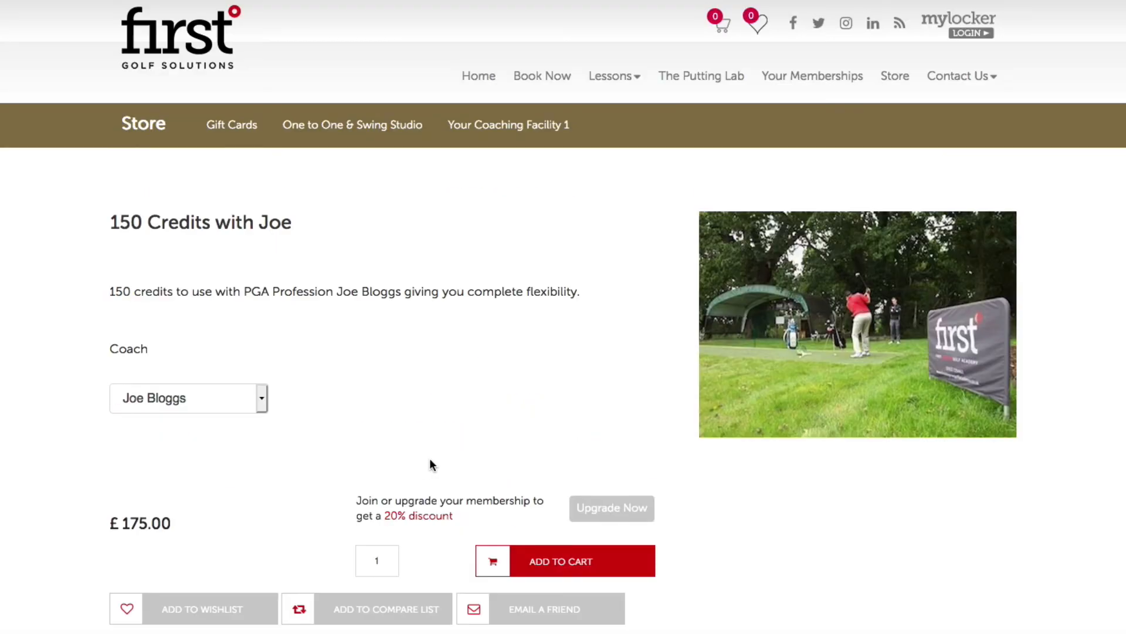
{"action": "scroll", "coordinate": [430, 463], "scroll_direction": "down", "scroll_amount": 3}
{"action": "scroll", "coordinate": [427, 467], "scroll_direction": "up", "scroll_amount": 3}
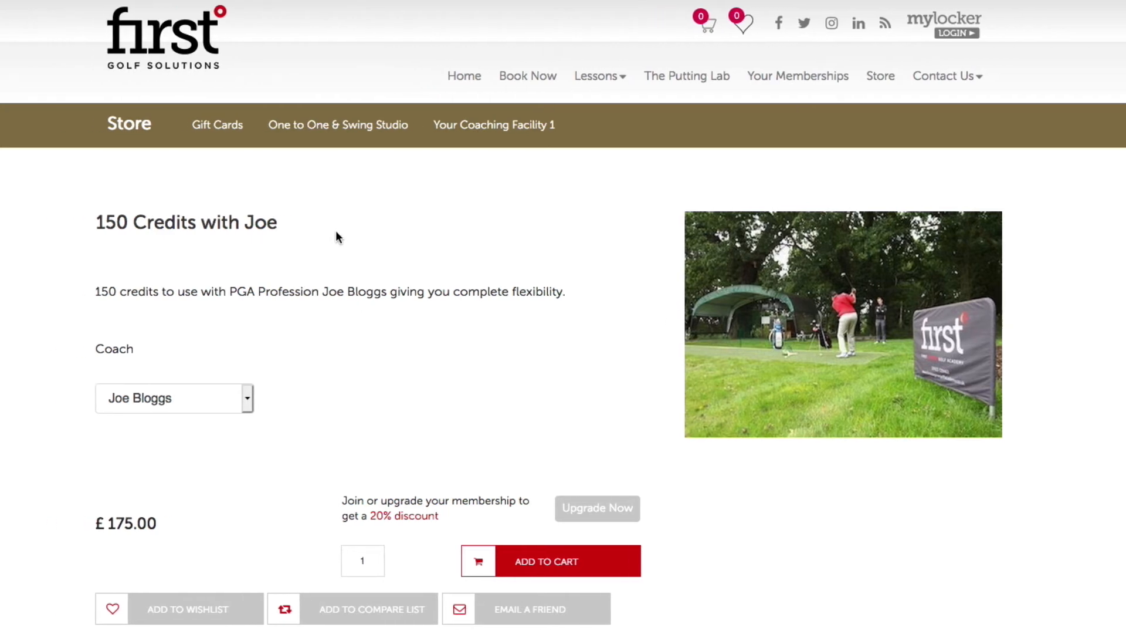
Step: Switch back to the nopCommerce admin, open the product list and compare the two 150-credit product entries
{"action": "key", "text": "ctrl+Left"}
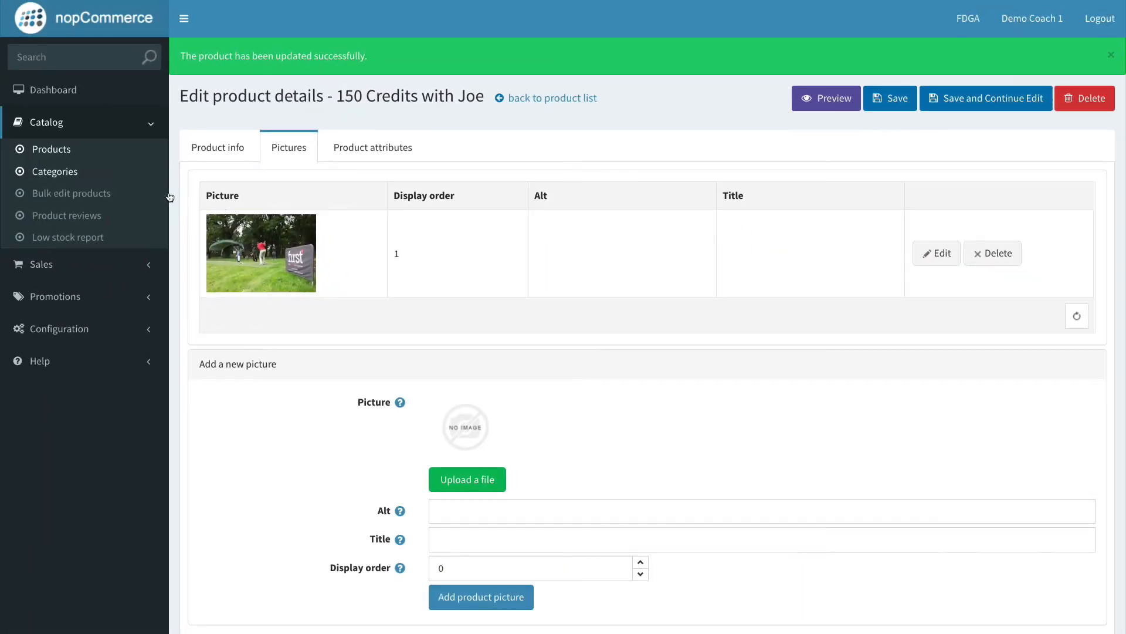
{"action": "left_click", "coordinate": [51, 148]}
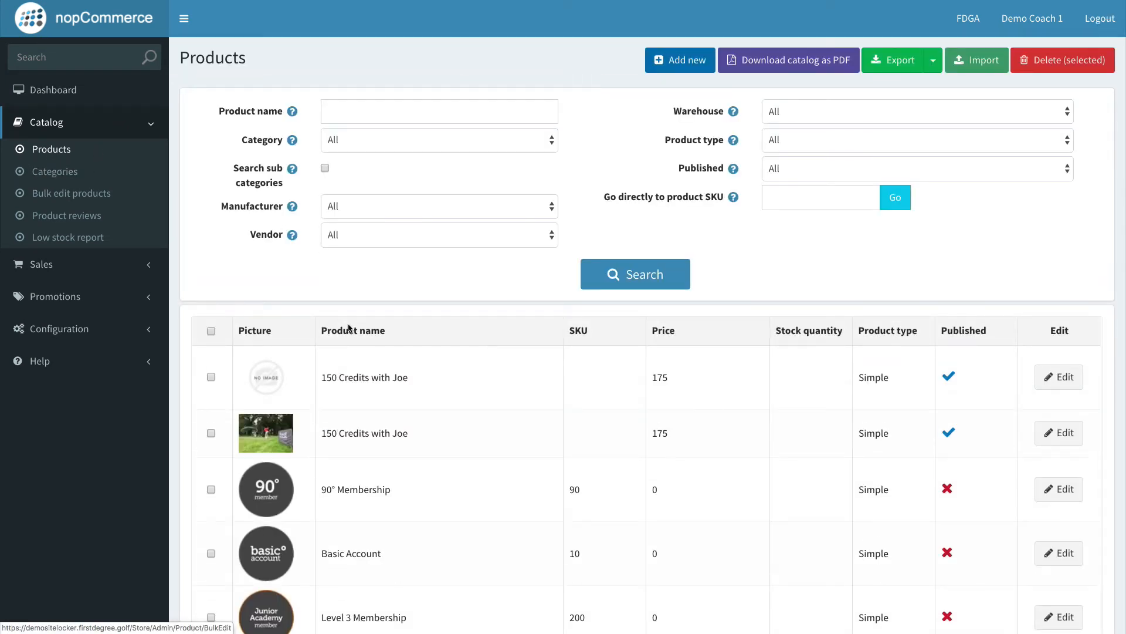
{"action": "scroll", "coordinate": [308, 344], "scroll_direction": "down", "scroll_amount": 2}
{"action": "scroll", "coordinate": [642, 309], "scroll_direction": "up", "scroll_amount": 2}
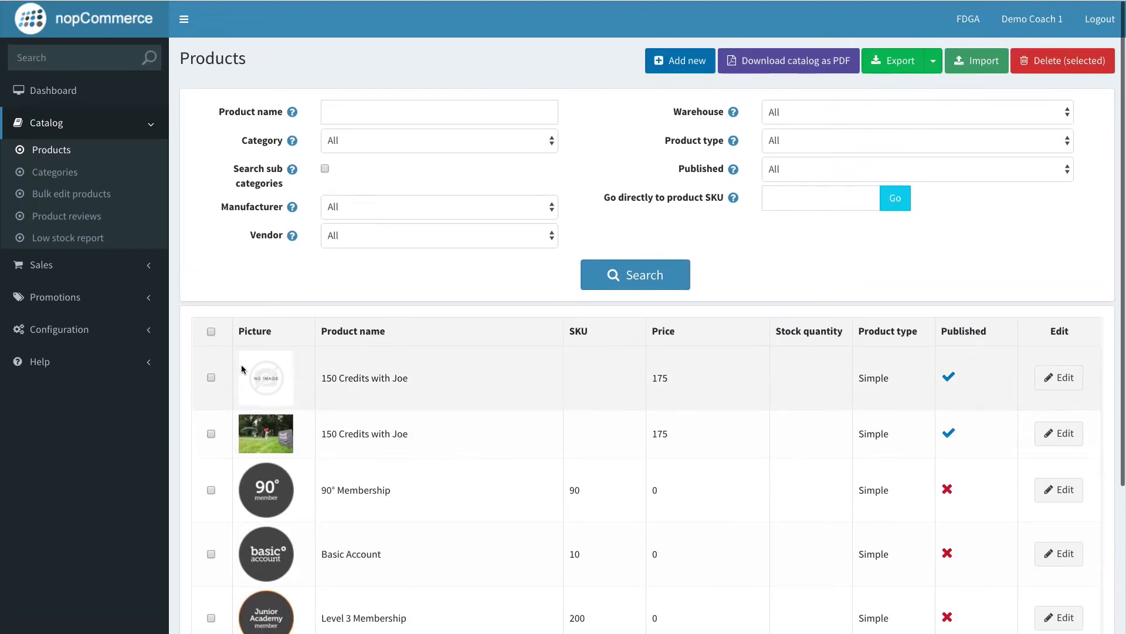
{"action": "left_click", "coordinate": [211, 306]}
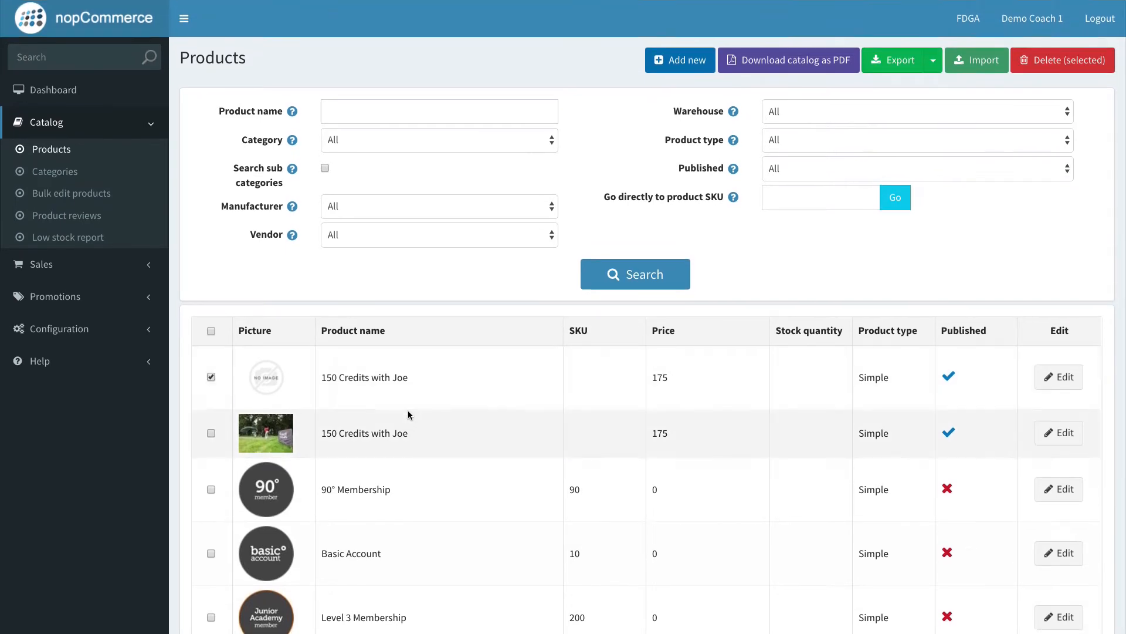
{"action": "left_click", "coordinate": [213, 377]}
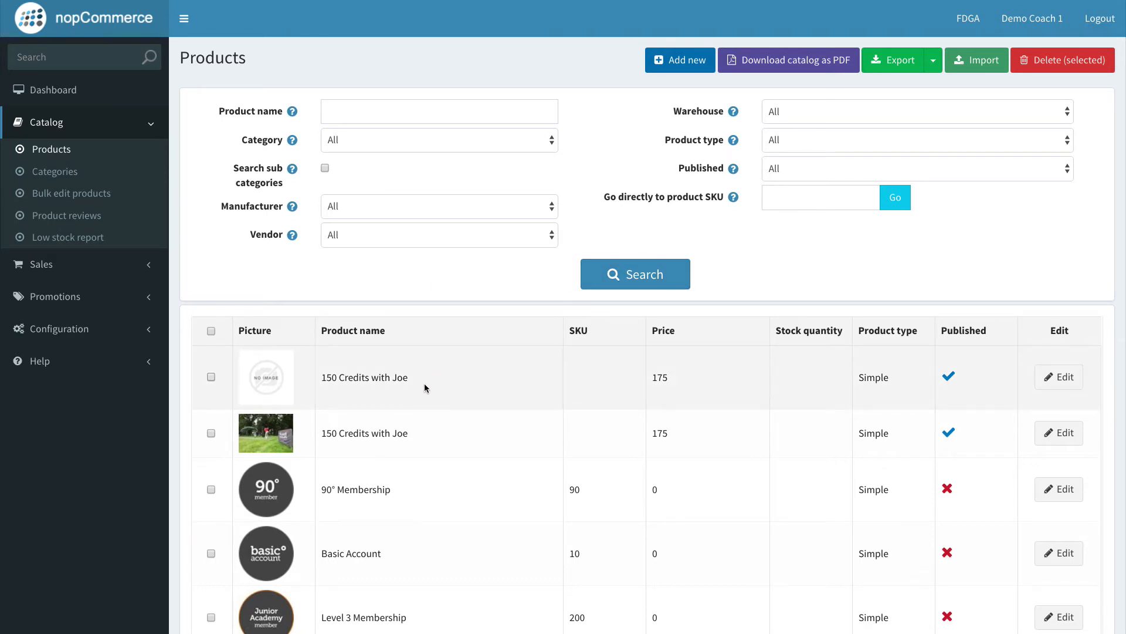
Step: Open the 150-credit product without a picture to check its details, and return to the product list
{"action": "scroll", "coordinate": [424, 383], "scroll_direction": "down", "scroll_amount": 1}
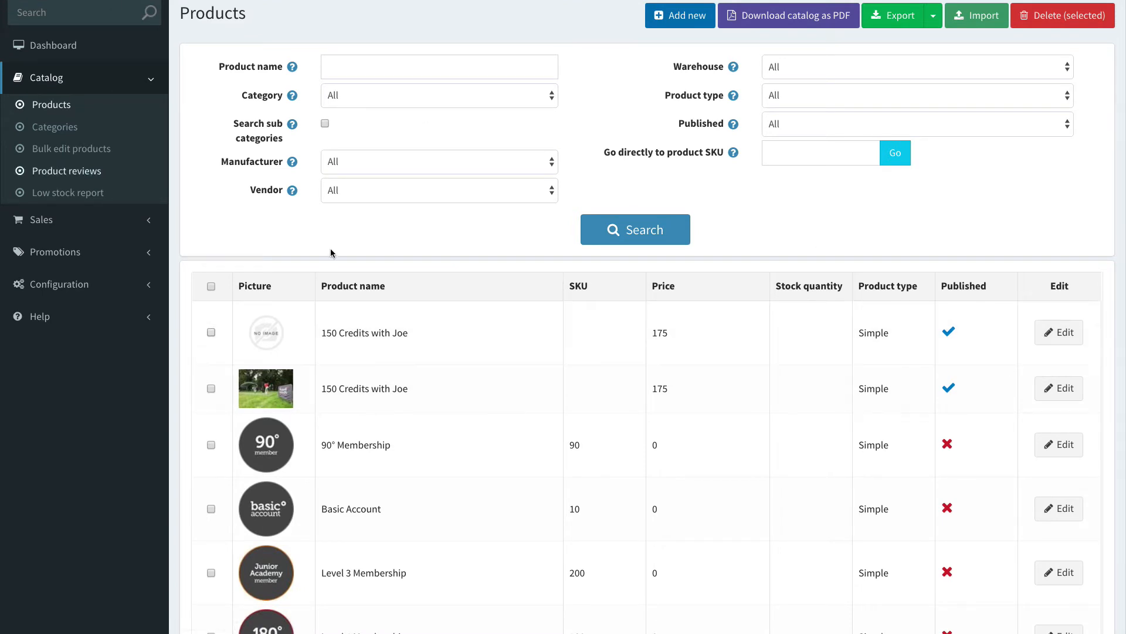
{"action": "left_click", "coordinate": [1050, 337]}
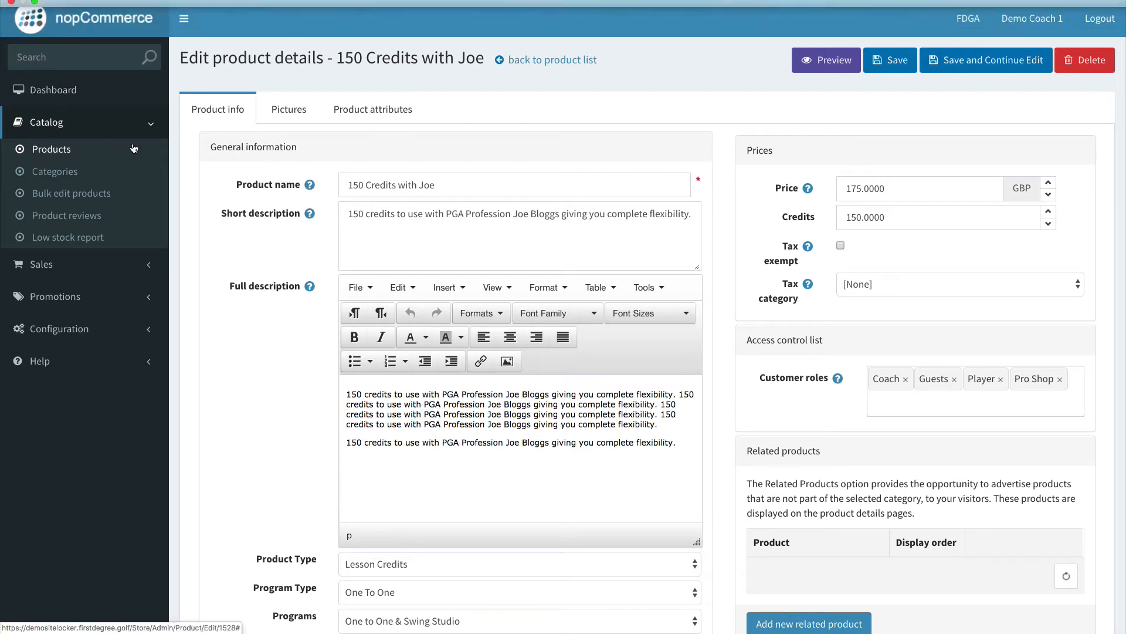
{"action": "left_click", "coordinate": [52, 148]}
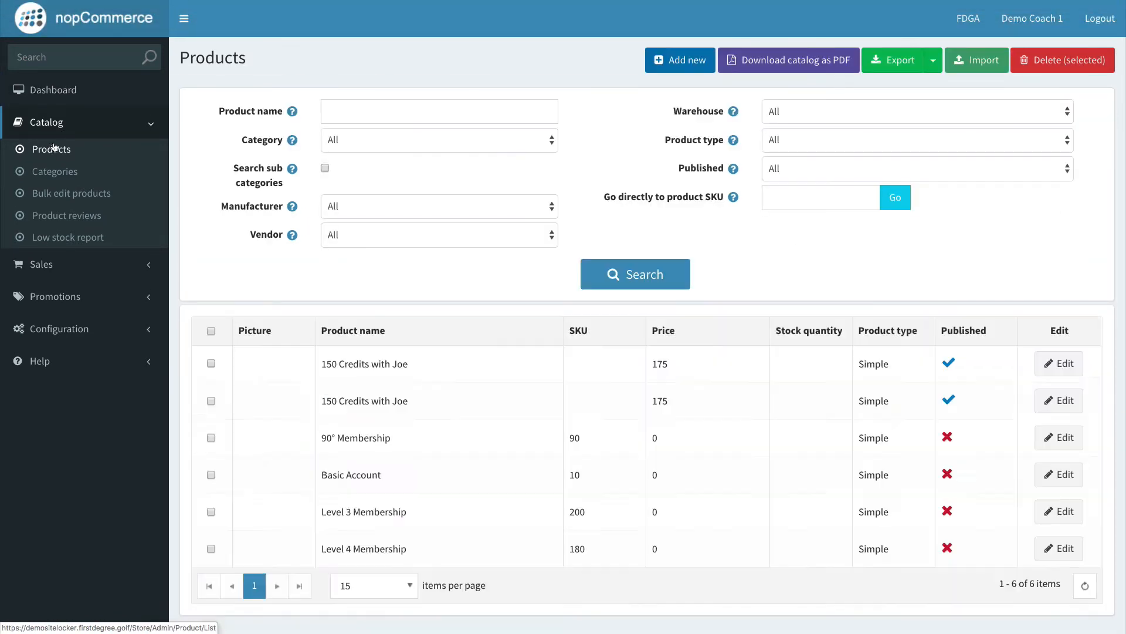
Step: Delete the duplicate 150-credit product that has no picture from the product list
{"action": "scroll", "coordinate": [435, 414], "scroll_direction": "down", "scroll_amount": 2}
{"action": "scroll", "coordinate": [436, 414], "scroll_direction": "down", "scroll_amount": 2}
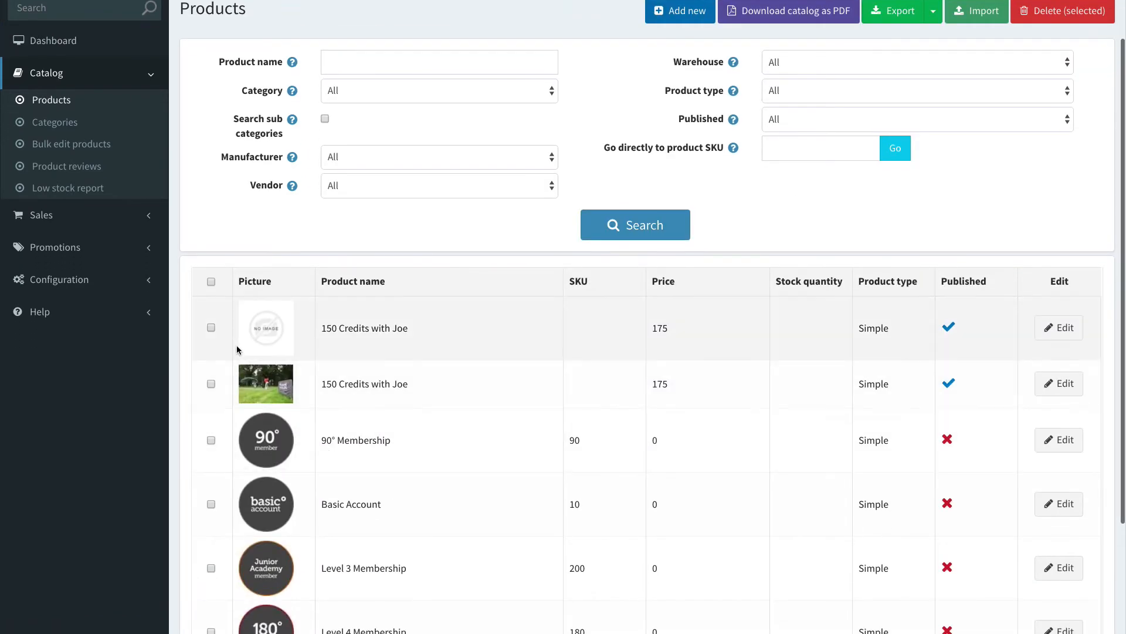
{"action": "left_click", "coordinate": [211, 328]}
{"action": "scroll", "coordinate": [884, 455], "scroll_direction": "up", "scroll_amount": 2}
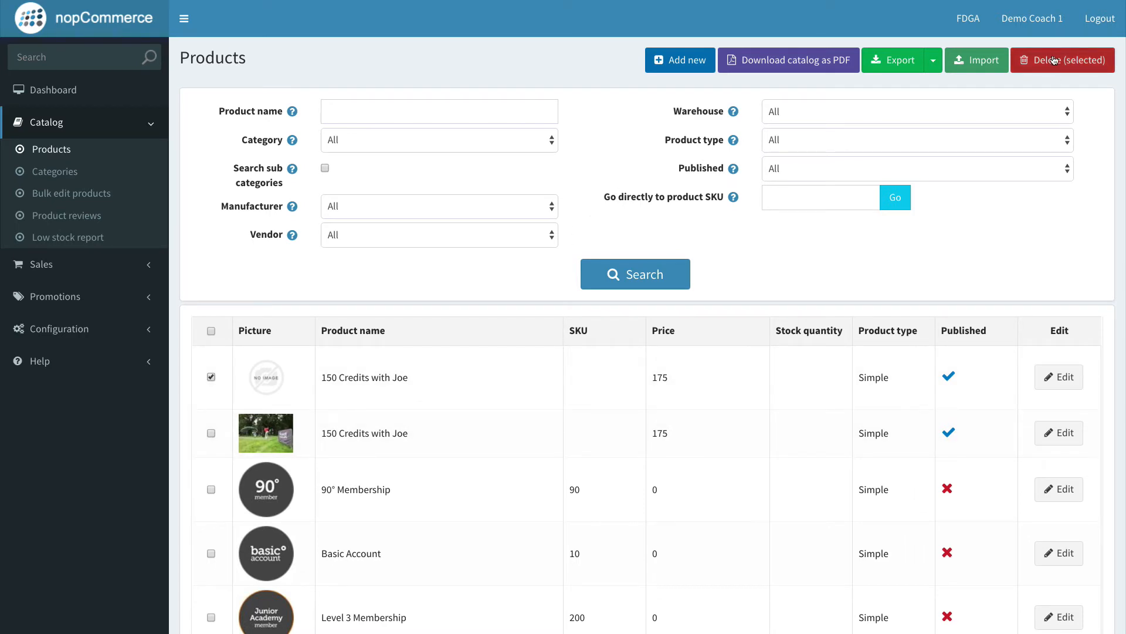
{"action": "left_click", "coordinate": [1054, 60]}
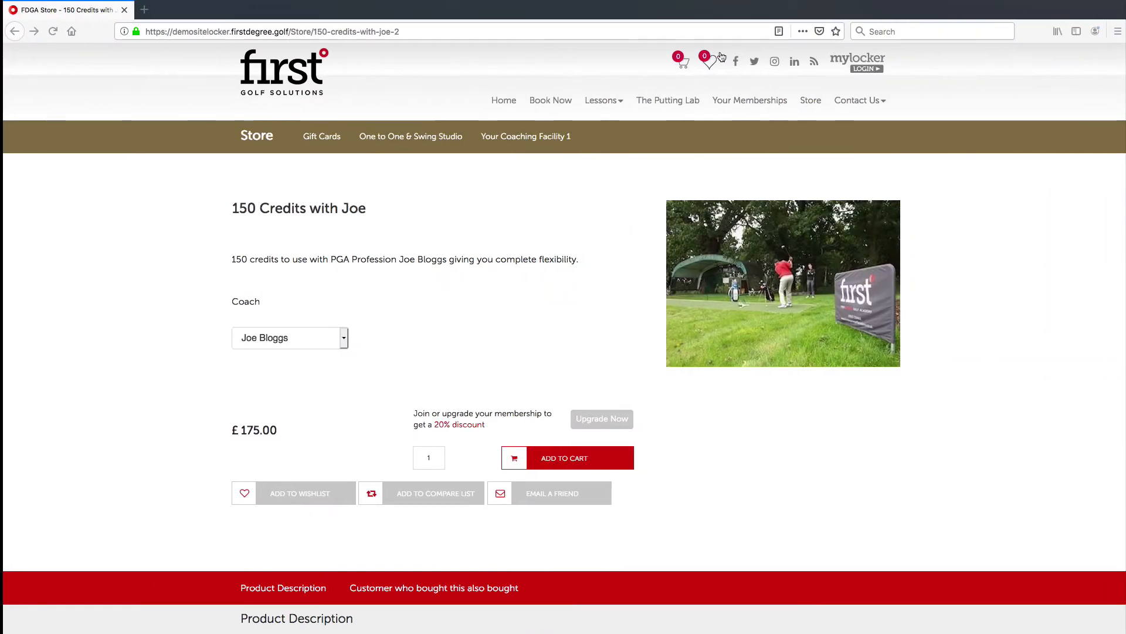
Step: Return to the store website, reload the 150-credit product page and look through the Your Coaching Facility 1 category
{"action": "left_click", "coordinate": [455, 33]}
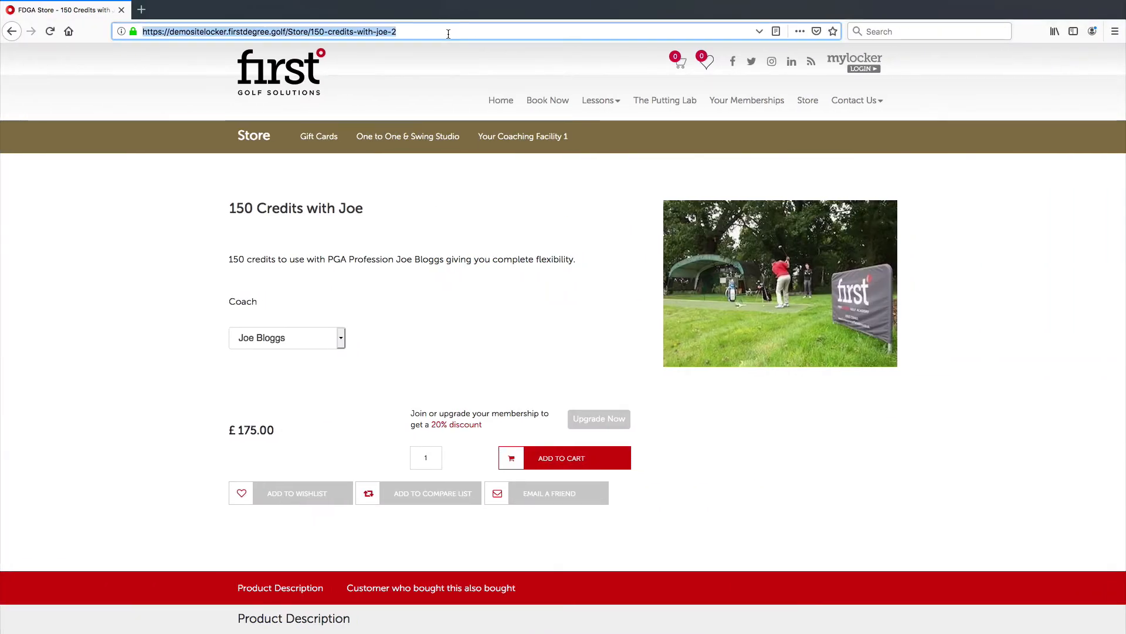
{"action": "key", "text": "Return"}
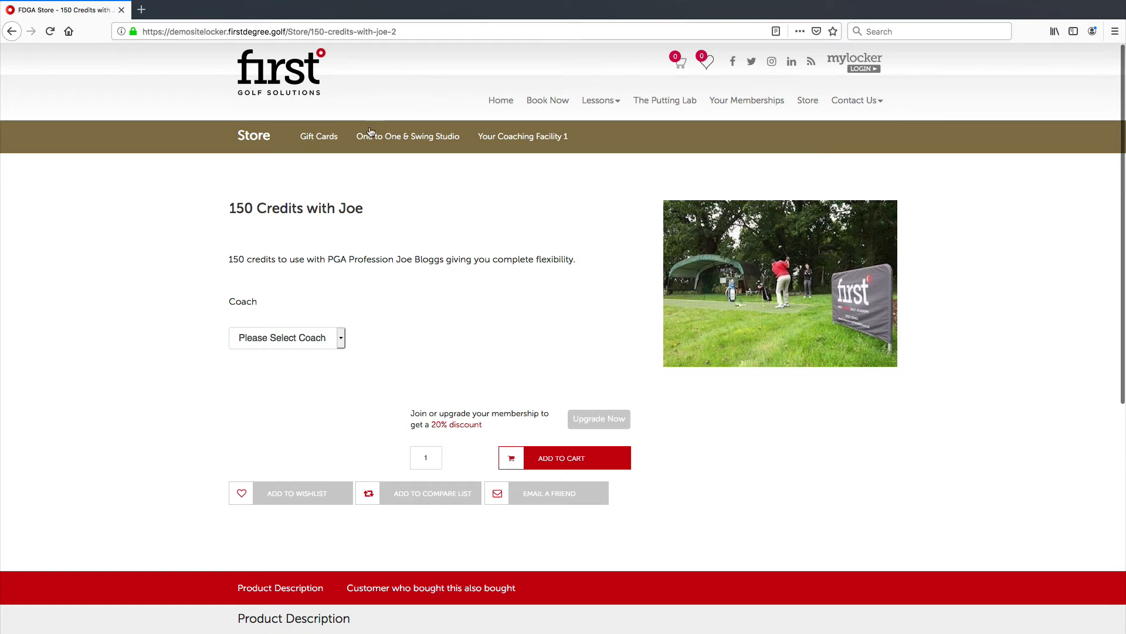
{"action": "left_click", "coordinate": [545, 148]}
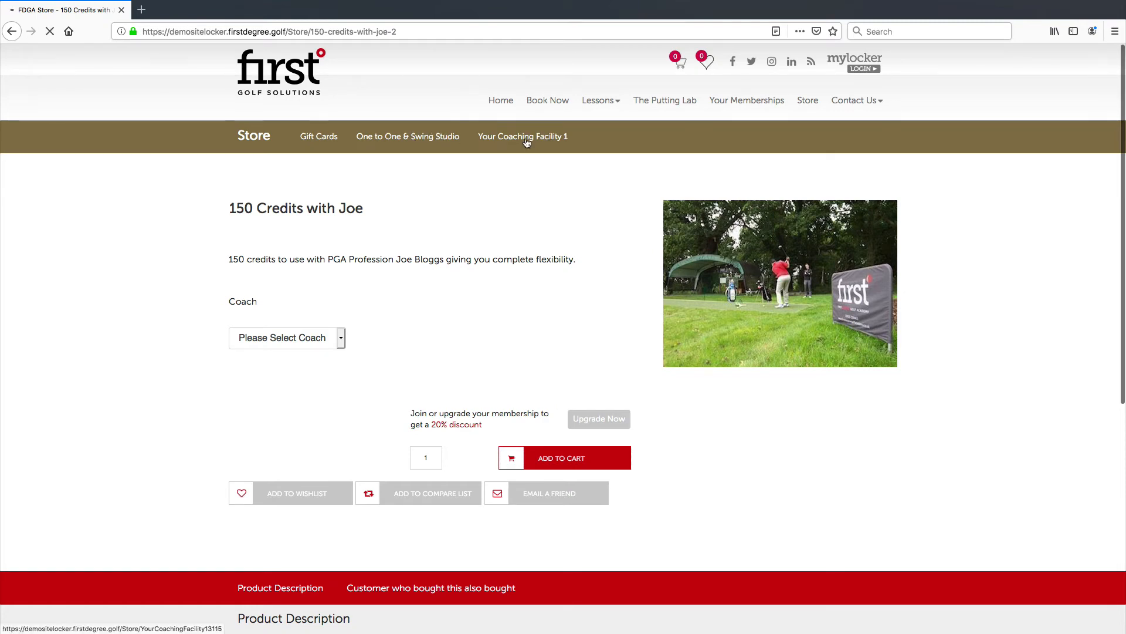
{"action": "scroll", "coordinate": [562, 298], "scroll_direction": "down", "scroll_amount": 5}
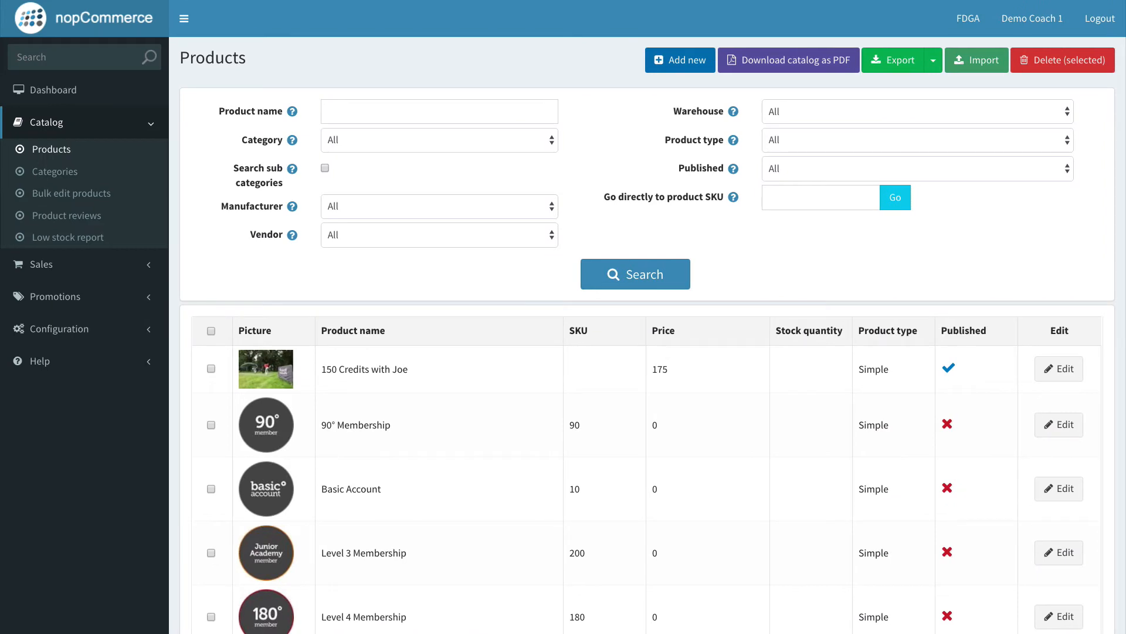
Step: Start a new product in the nopCommerce admin and name it "150 credits with Coach 2"
{"action": "left_click", "coordinate": [672, 67]}
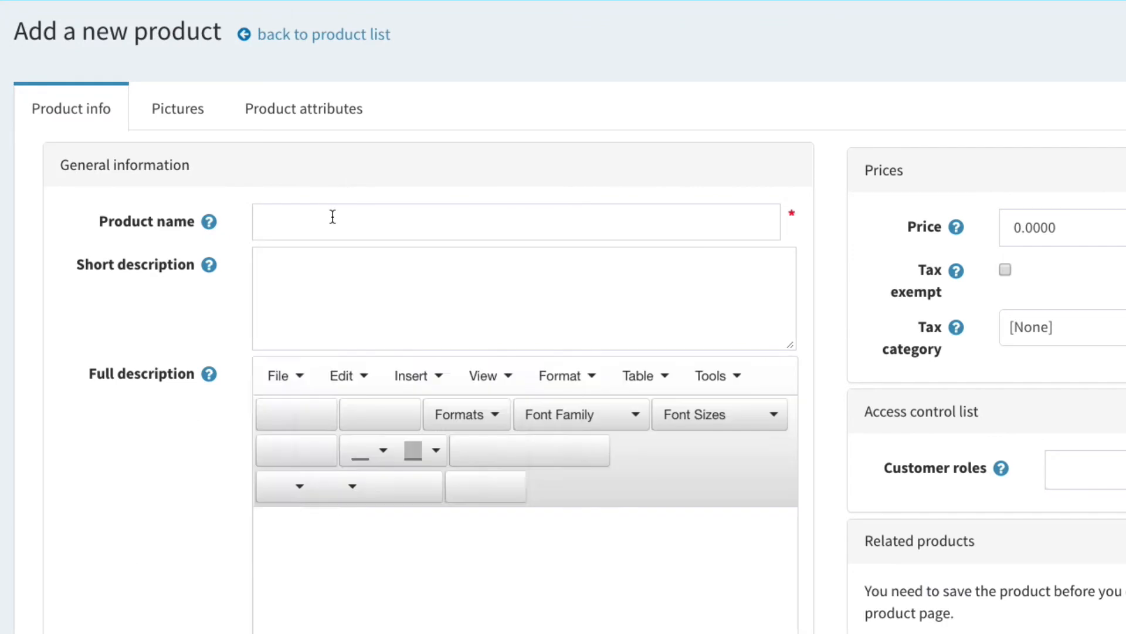
{"action": "left_click", "coordinate": [332, 216]}
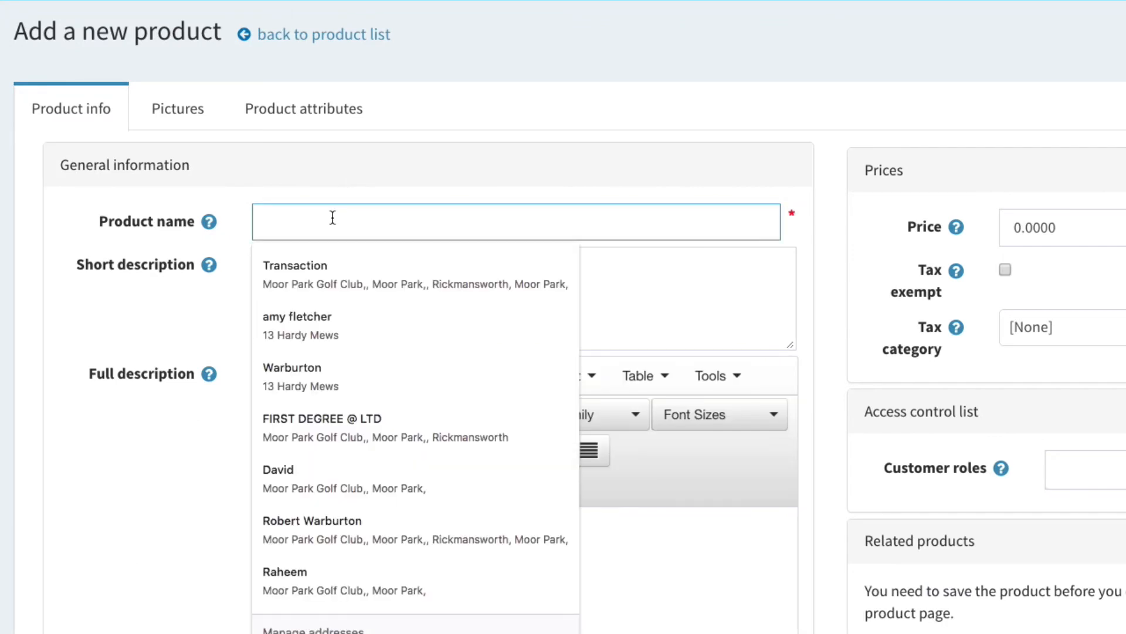
{"action": "type", "text": "150 cre"}
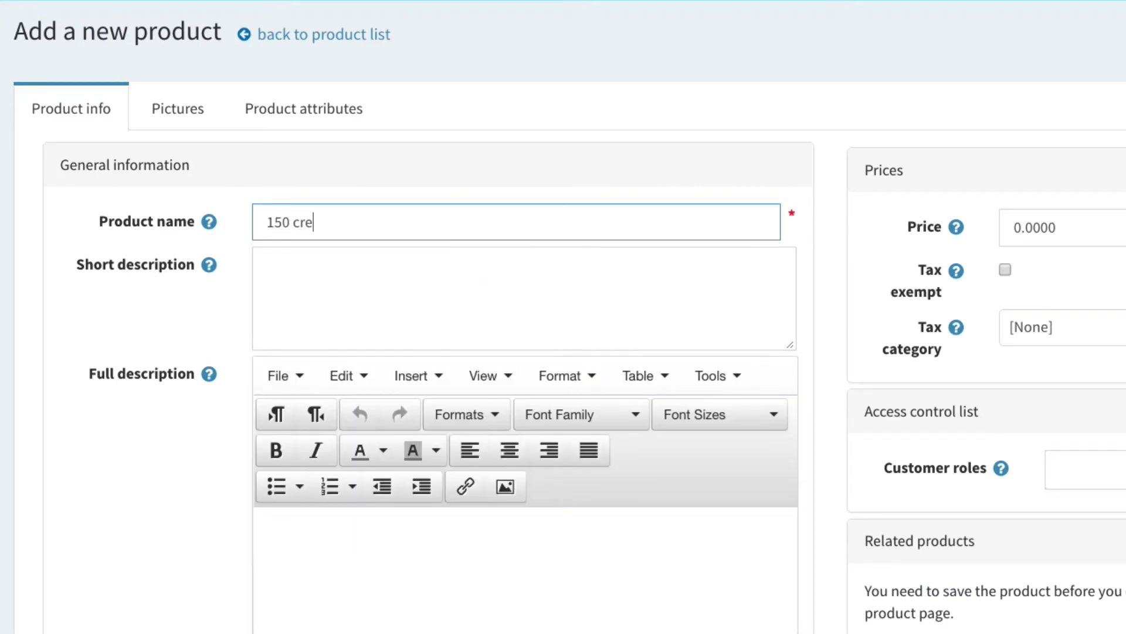
{"action": "type", "text": "dit"}
{"action": "key", "text": "BackSpace"}
{"action": "type", "text": "its with Coach 2"}
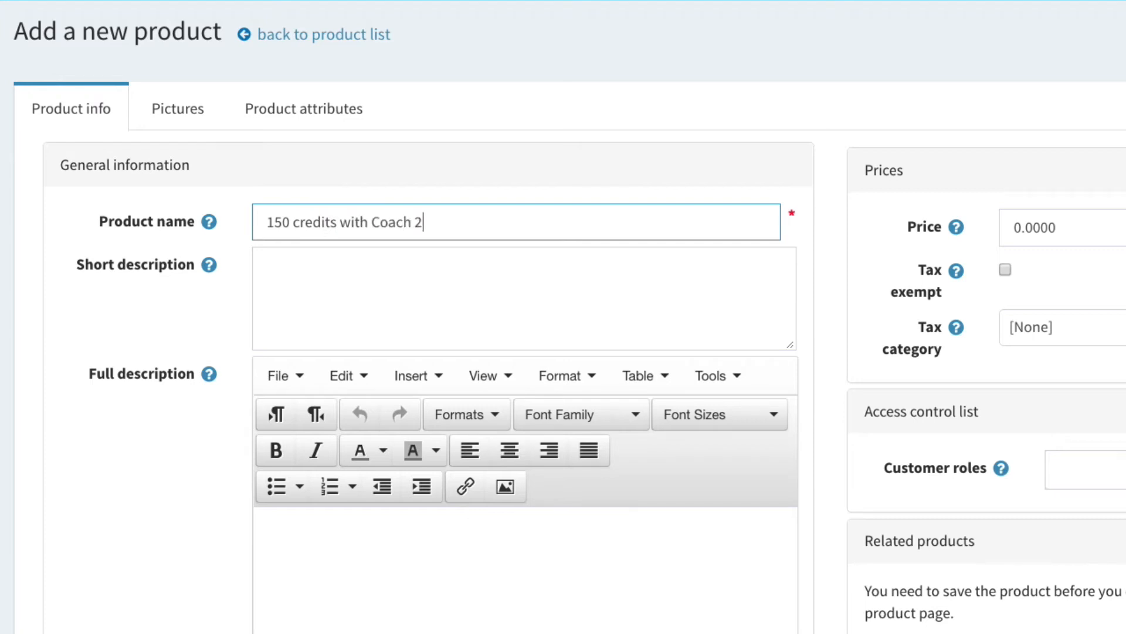
Step: Enter the short description "150 credits with with PGA Professional Coach 2 giving you complete flixibility."
{"action": "left_click", "coordinate": [382, 276]}
{"action": "type", "text": "150 c"}
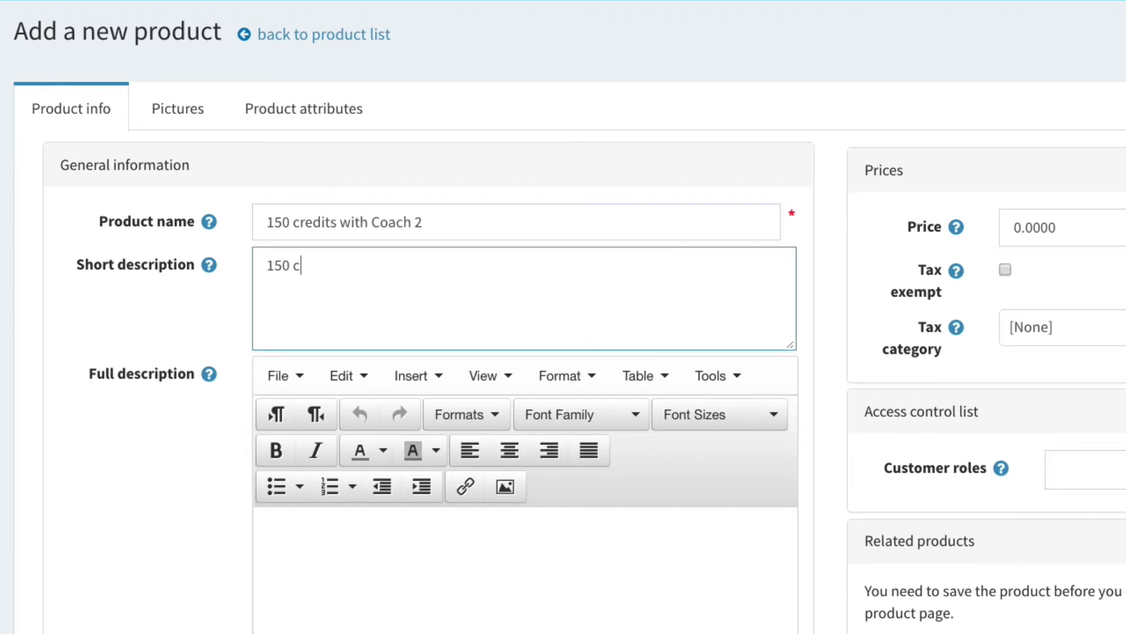
{"action": "type", "text": "redits with coach "}
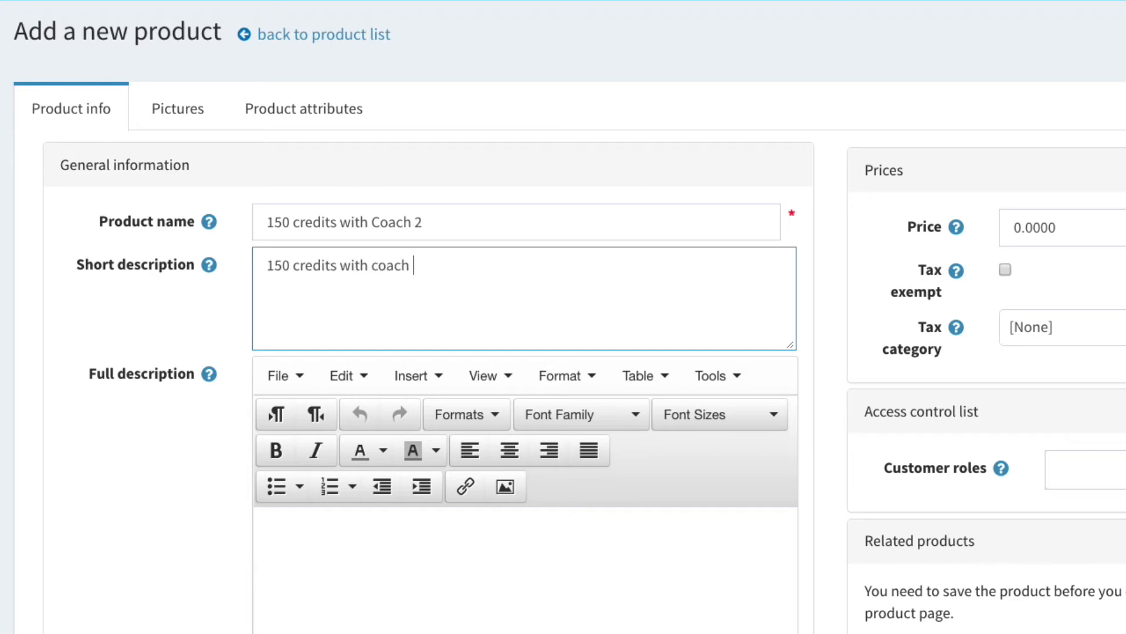
{"action": "type", "text": "2"}
{"action": "key", "text": "BackSpace"}
{"action": "type", "text": "with PGA Profe"}
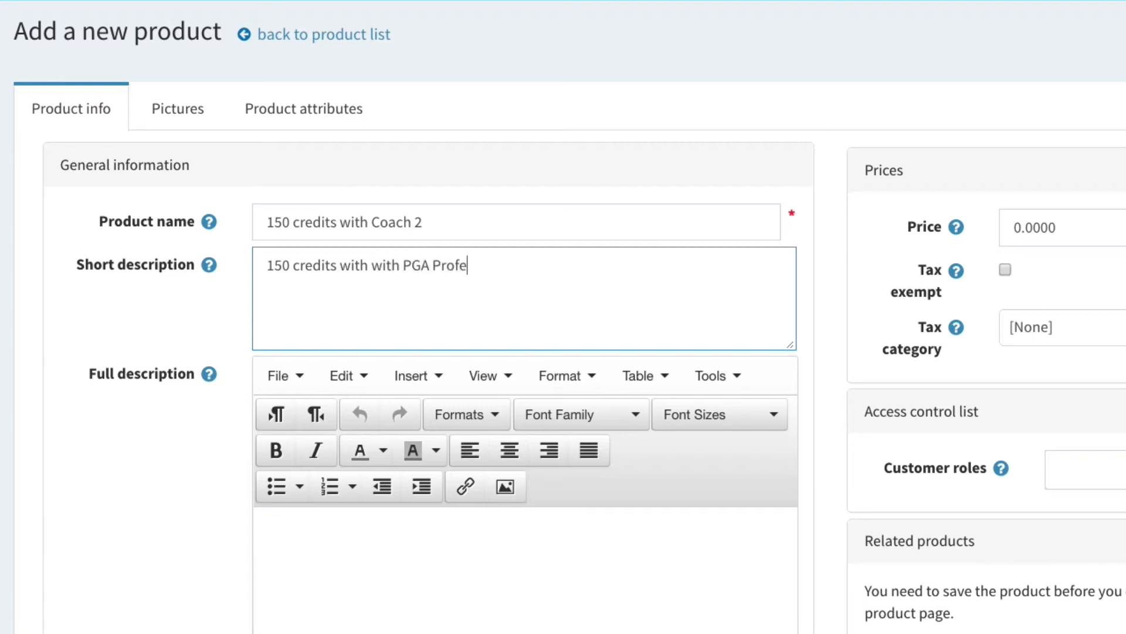
{"action": "type", "text": "ssional Coach 2 giving y"}
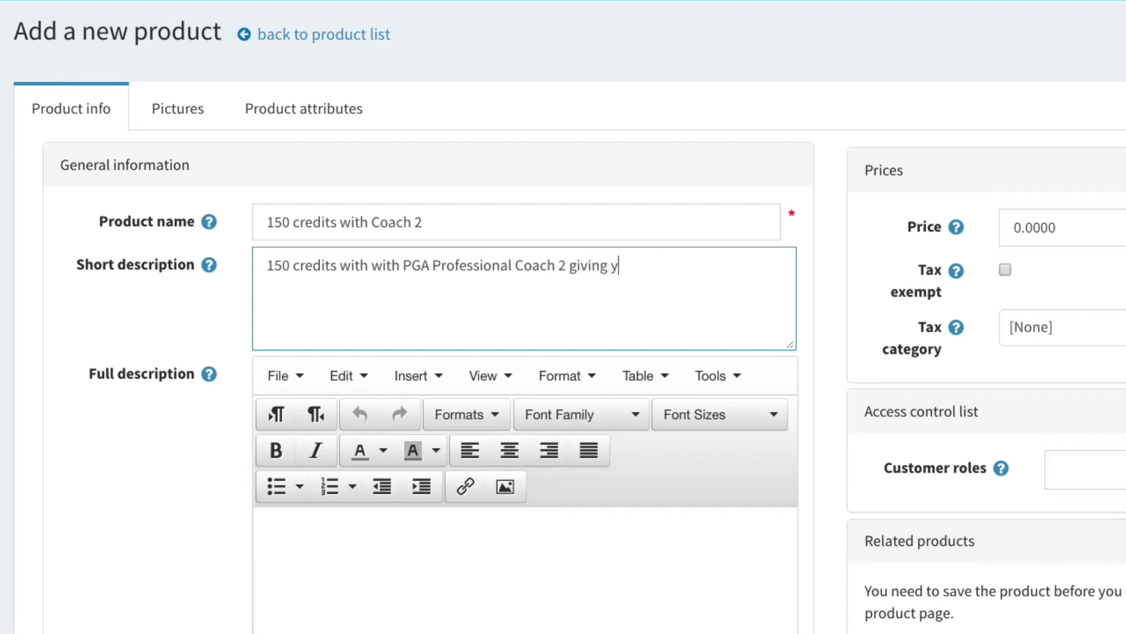
{"action": "type", "text": "ou complete fl"}
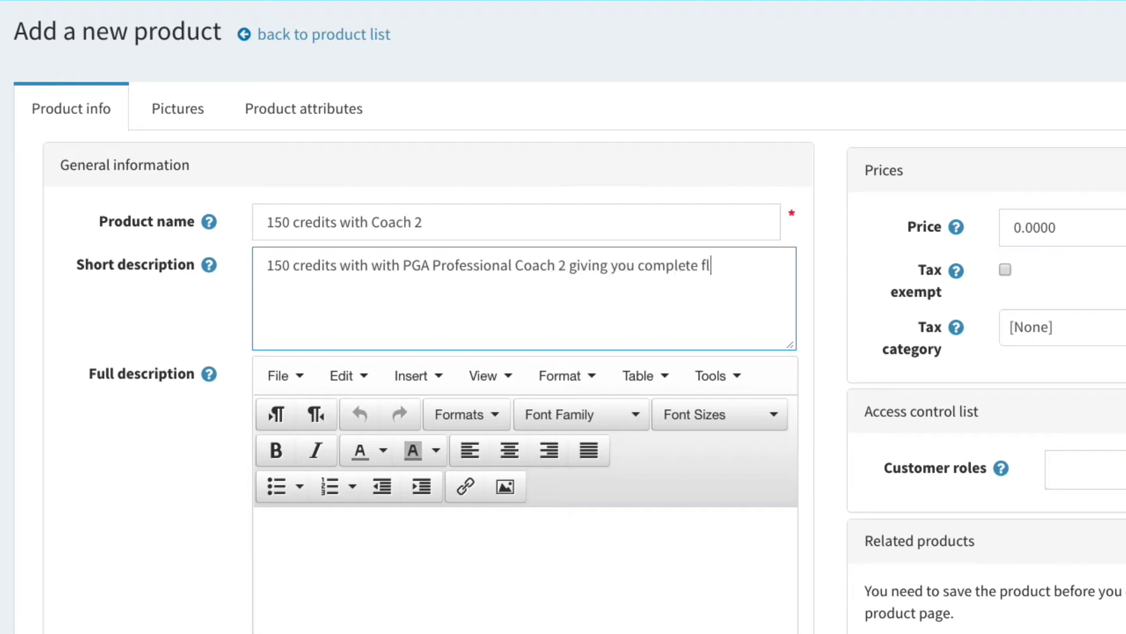
{"action": "type", "text": "ixibility."}
Step: Fill the full description with the copied short description, four times in one paragraph and once more below a blank line
{"action": "left_click_drag", "start_coordinate": [781, 254], "coordinate": [112, 267]}
{"action": "key", "text": "ctrl+c"}
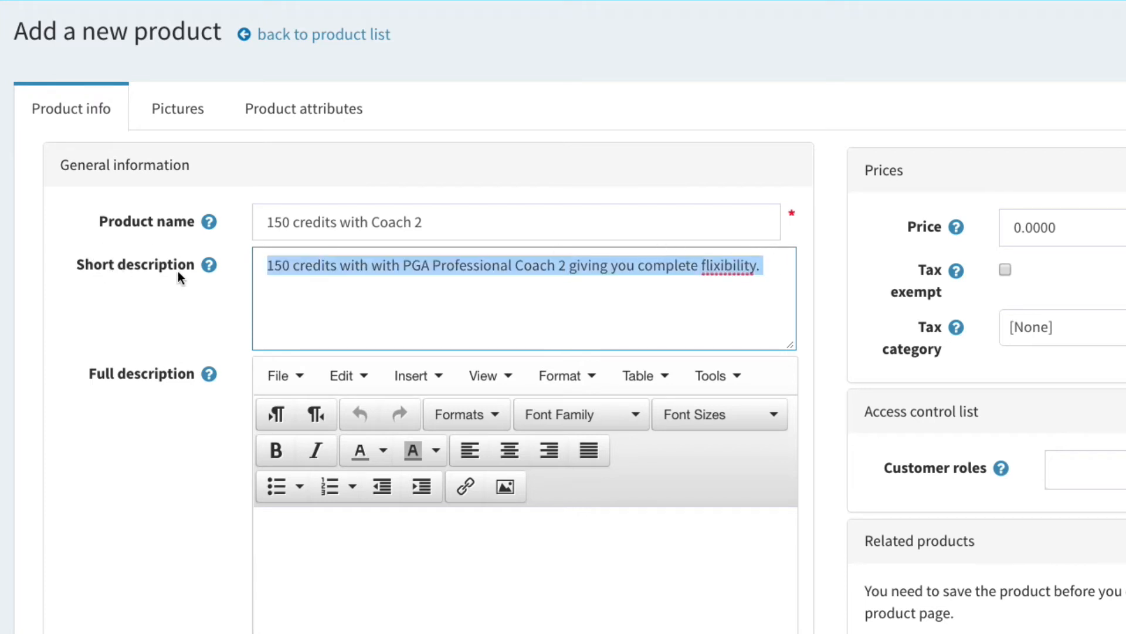
{"action": "scroll", "coordinate": [402, 465], "scroll_direction": "down", "scroll_amount": 2}
{"action": "left_click", "coordinate": [402, 465]}
{"action": "key", "text": "ctrl+v"}
{"action": "key", "text": "ctrl+v"}
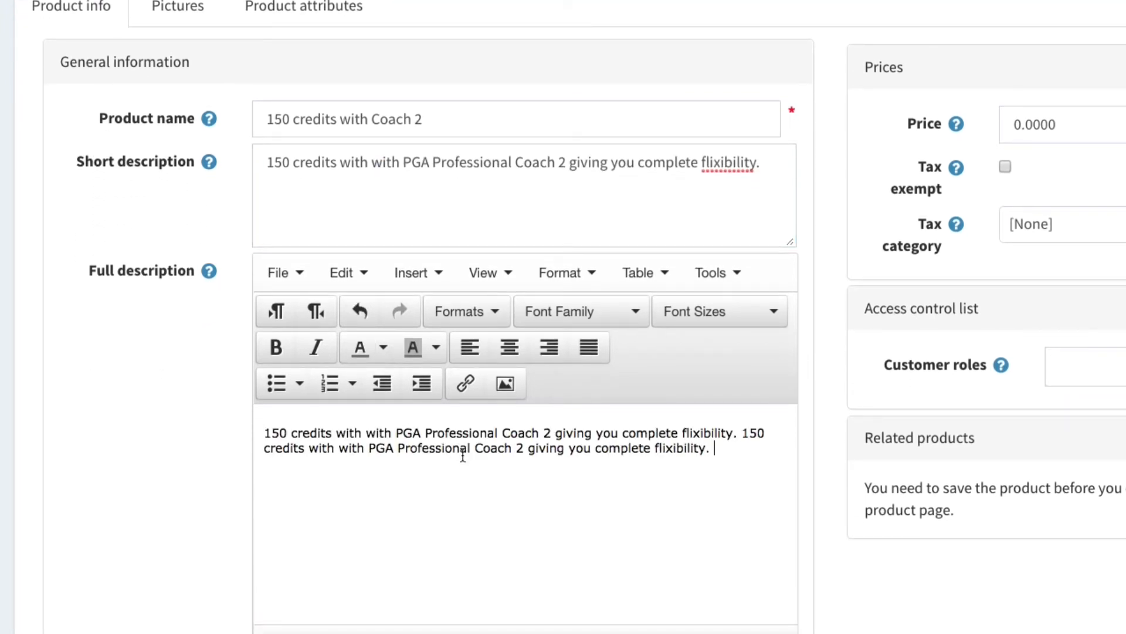
{"action": "key", "text": "ctrl+v"}
{"action": "key", "text": "ctrl+v"}
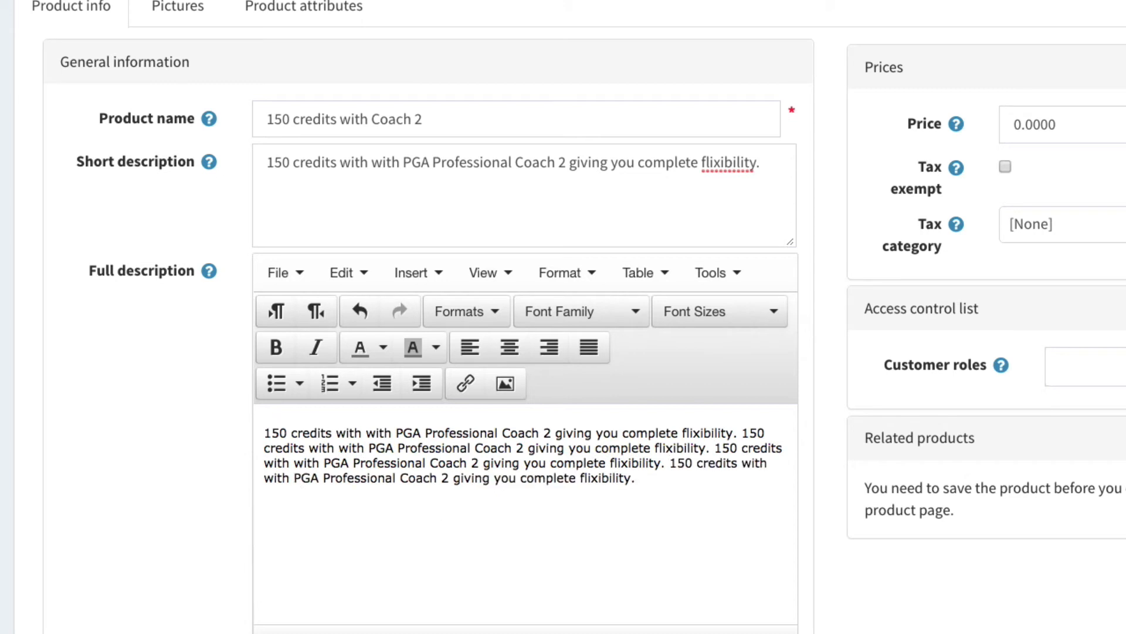
{"action": "key", "text": "Return"}
{"action": "key", "text": "Return"}
{"action": "key", "text": "ctrl+v"}
Step: Set the product type to Lesson Credits, the program type to One To One and the program to One to One & Swing Studio
{"action": "scroll", "coordinate": [171, 352], "scroll_direction": "down", "scroll_amount": 5}
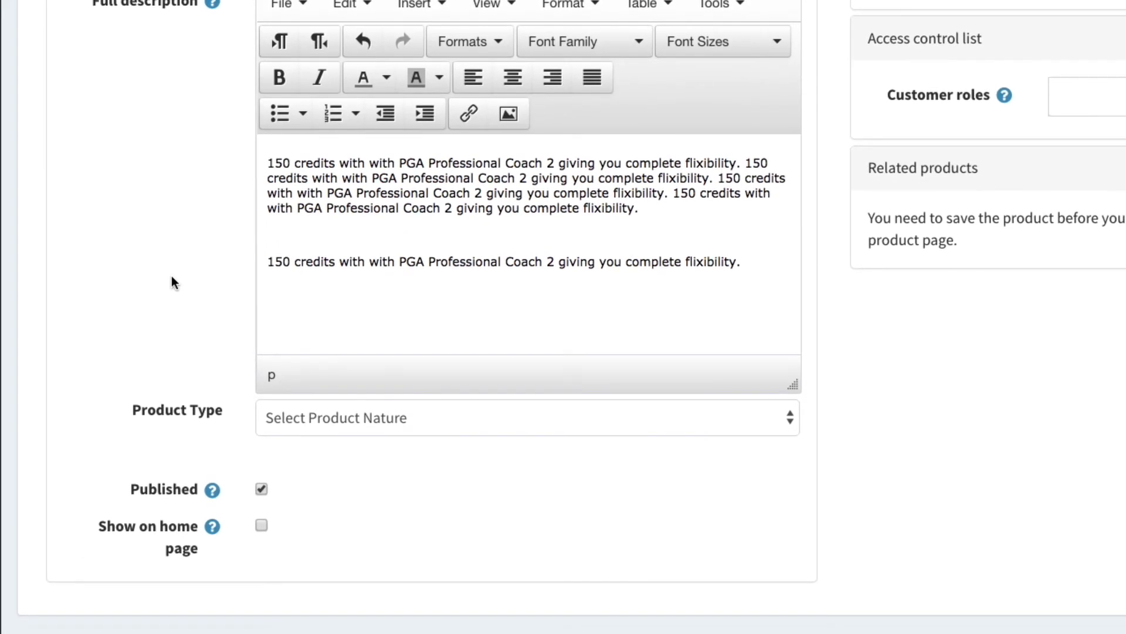
{"action": "left_click", "coordinate": [340, 413]}
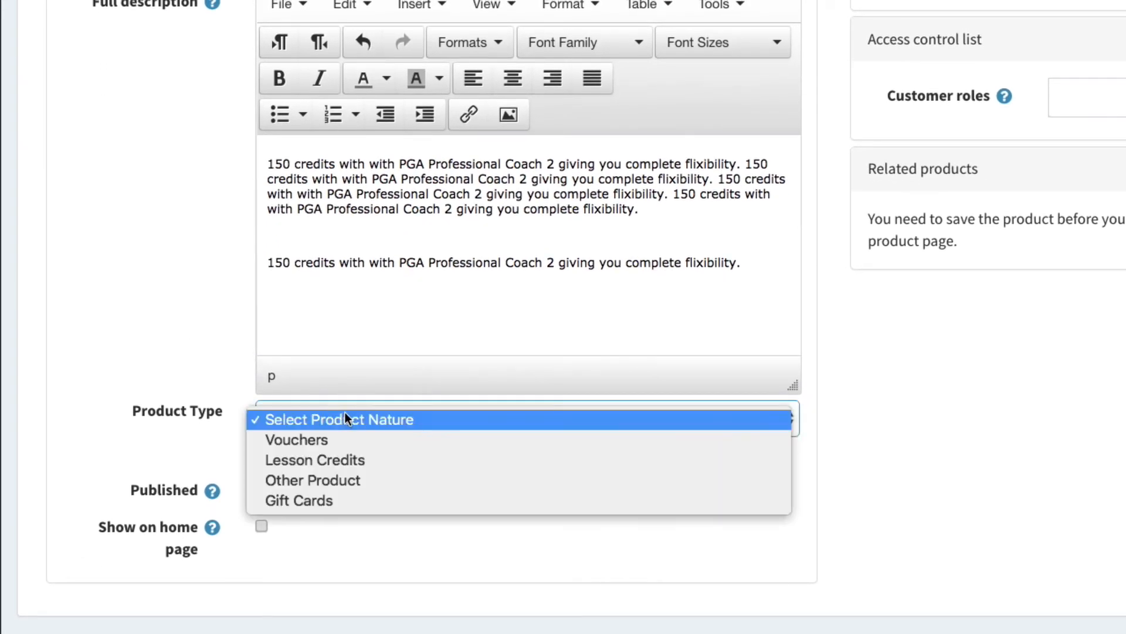
{"action": "left_click", "coordinate": [299, 461]}
{"action": "left_click", "coordinate": [330, 464]}
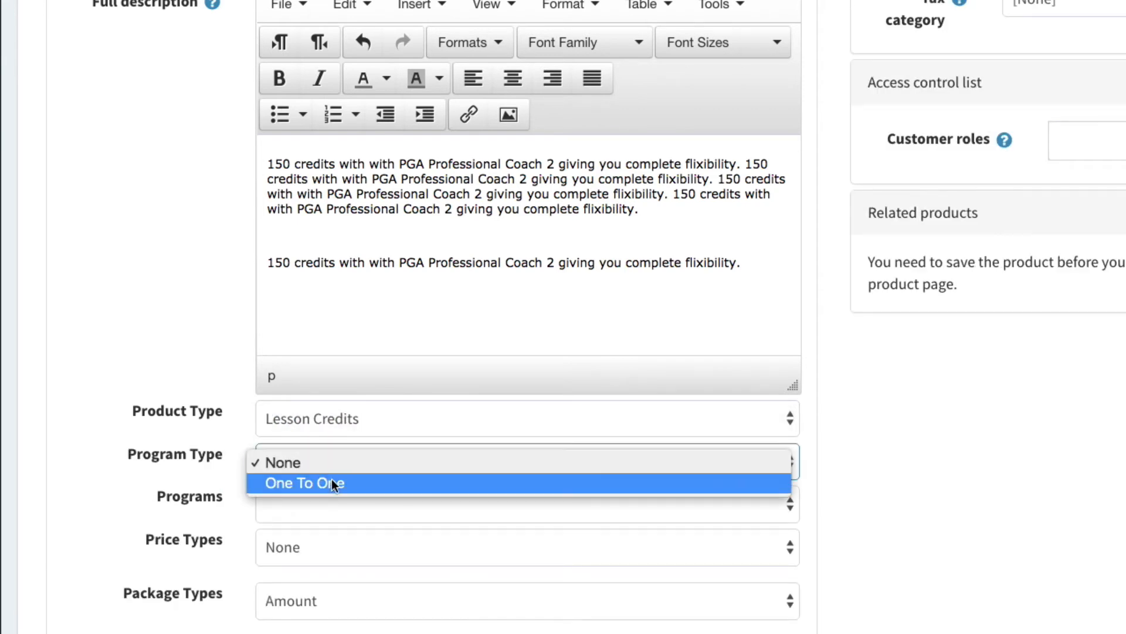
{"action": "left_click", "coordinate": [332, 483]}
{"action": "left_click", "coordinate": [305, 501]}
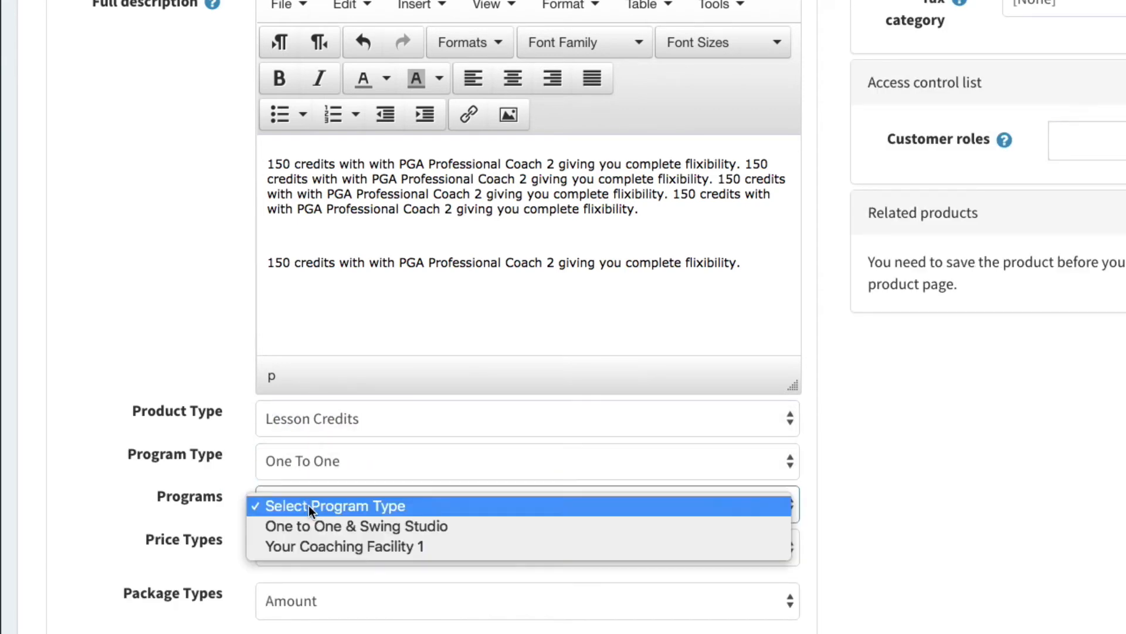
{"action": "left_click", "coordinate": [336, 526]}
{"action": "double_click", "coordinate": [223, 493]}
Step: Set the price type to Customized with Coach Number 2 as the coach, and the package type to Credit Minutes
{"action": "scroll", "coordinate": [226, 491], "scroll_direction": "down", "scroll_amount": 3}
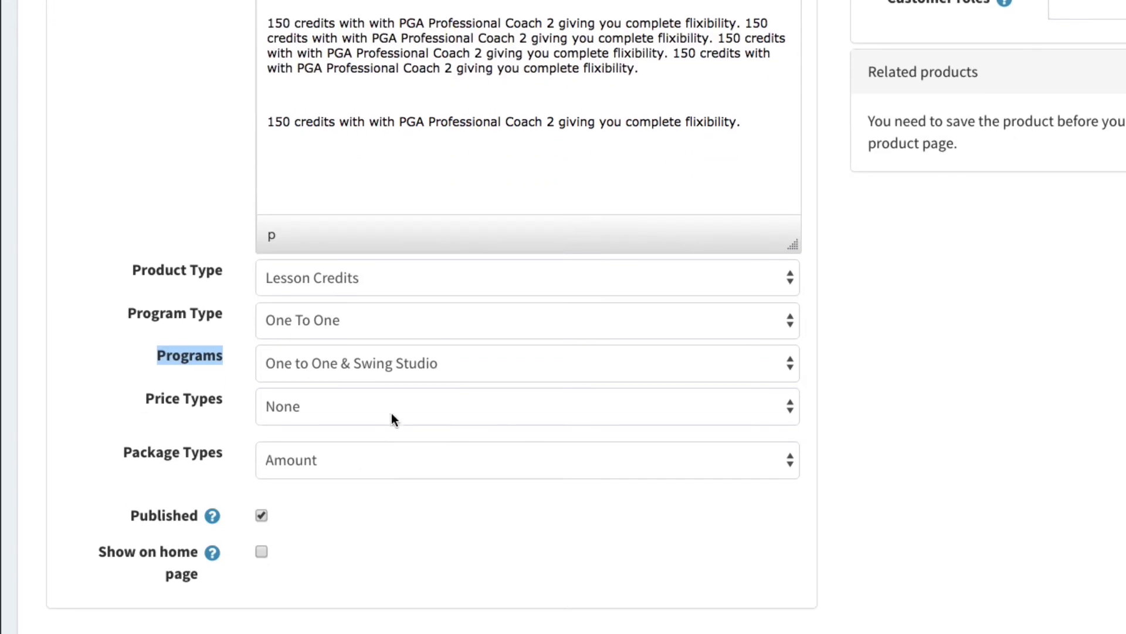
{"action": "left_click", "coordinate": [392, 413]}
{"action": "left_click", "coordinate": [395, 446]}
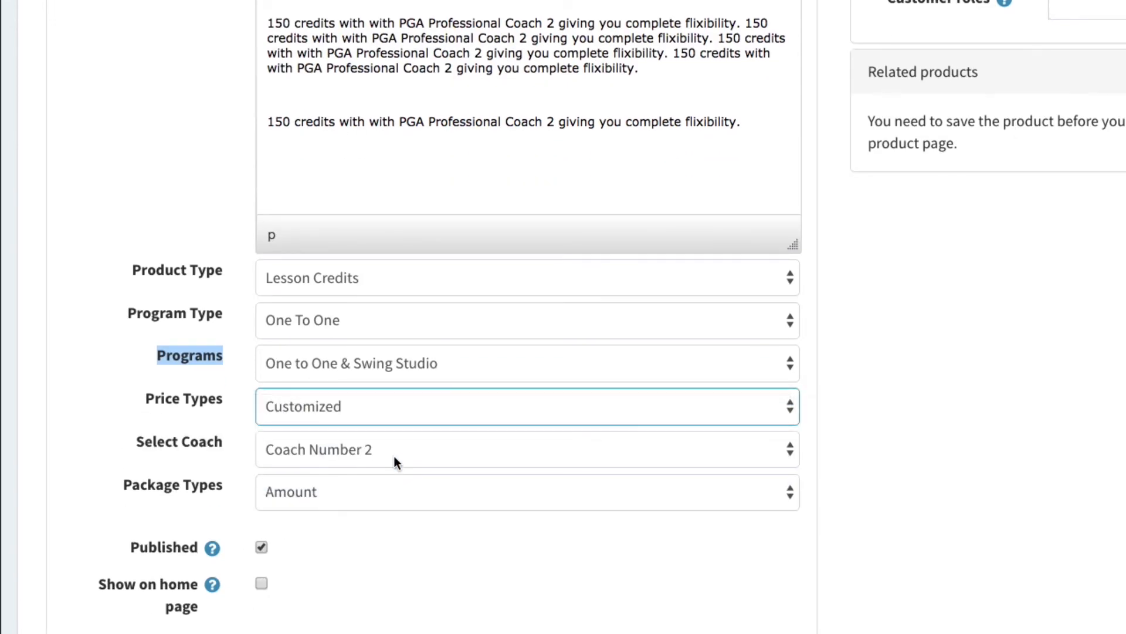
{"action": "left_click", "coordinate": [393, 456]}
{"action": "left_click", "coordinate": [401, 454]}
{"action": "left_click", "coordinate": [390, 494]}
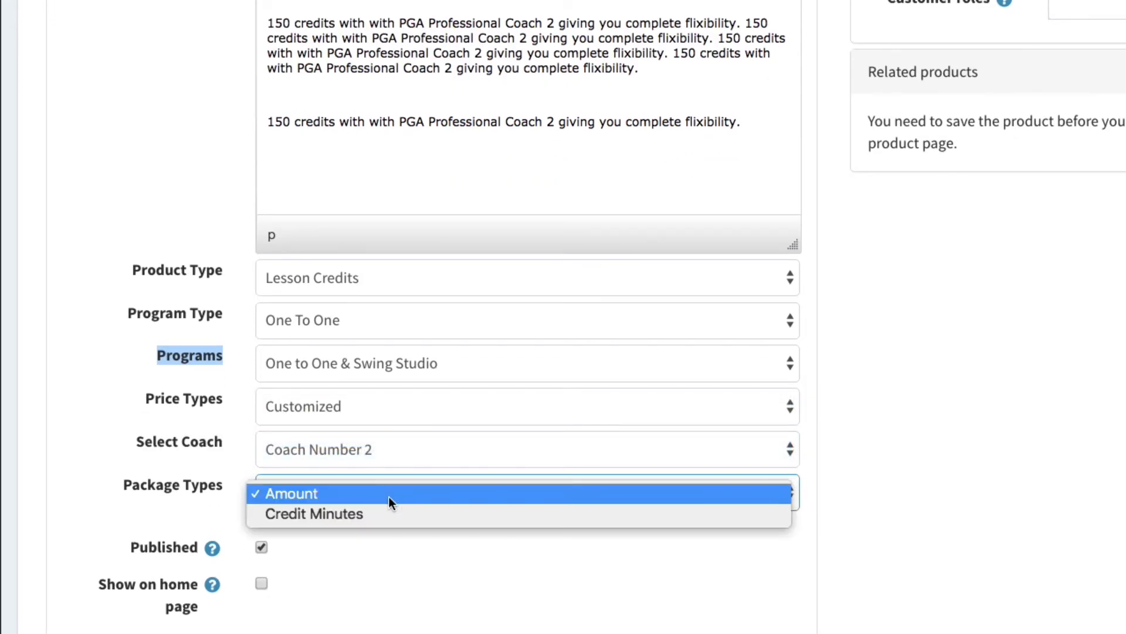
{"action": "left_click", "coordinate": [378, 511]}
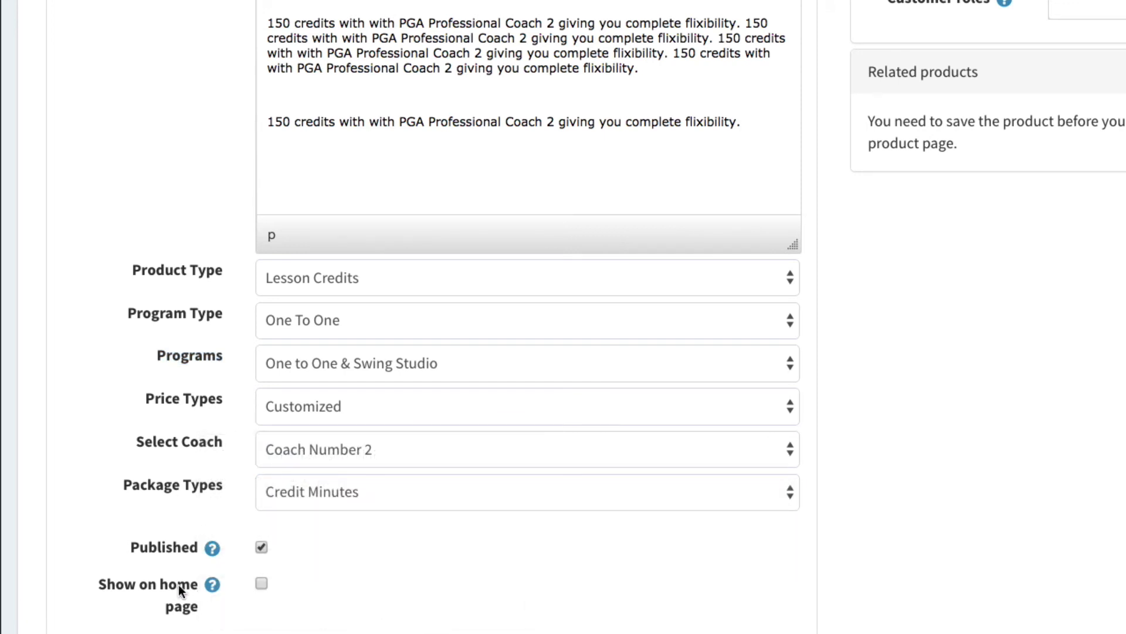
Step: Set the product's price to 150.00 GBP and its credits to 150
{"action": "scroll", "coordinate": [932, 492], "scroll_direction": "up", "scroll_amount": 3}
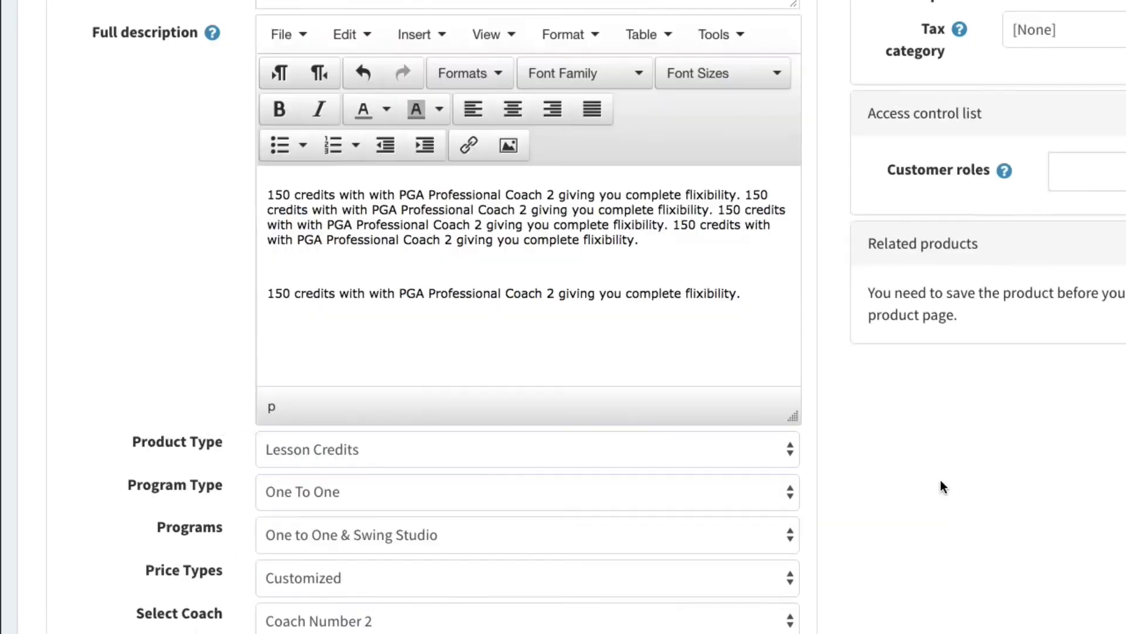
{"action": "scroll", "coordinate": [941, 483], "scroll_direction": "up", "scroll_amount": 3}
{"action": "left_click", "coordinate": [1026, 26]}
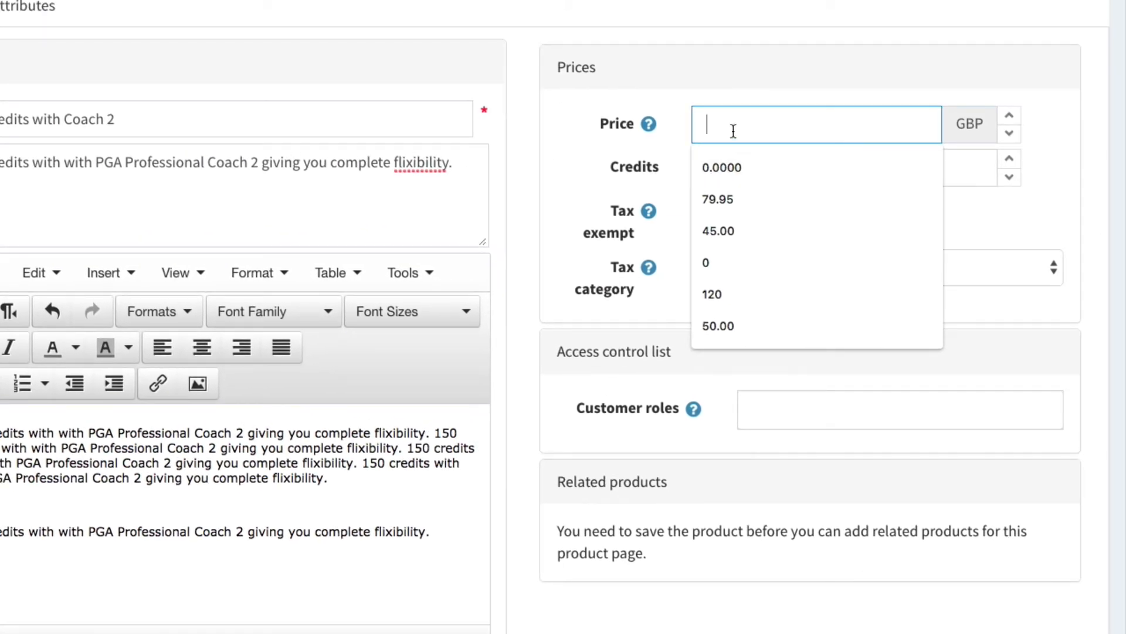
{"action": "type", "text": "150"}
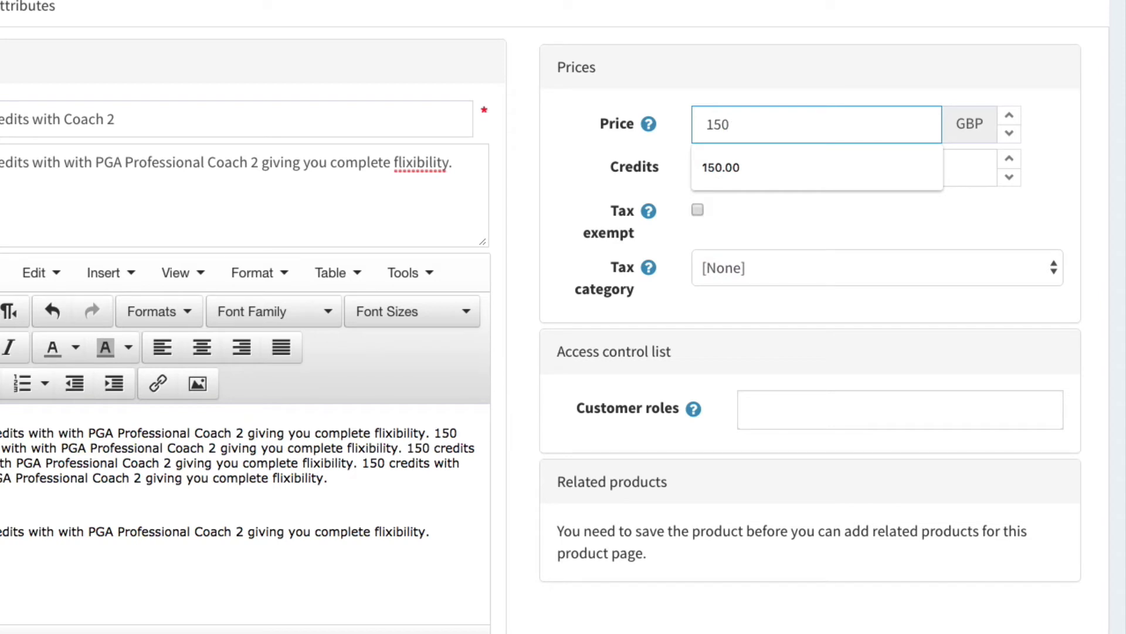
{"action": "type", "text": ".00"}
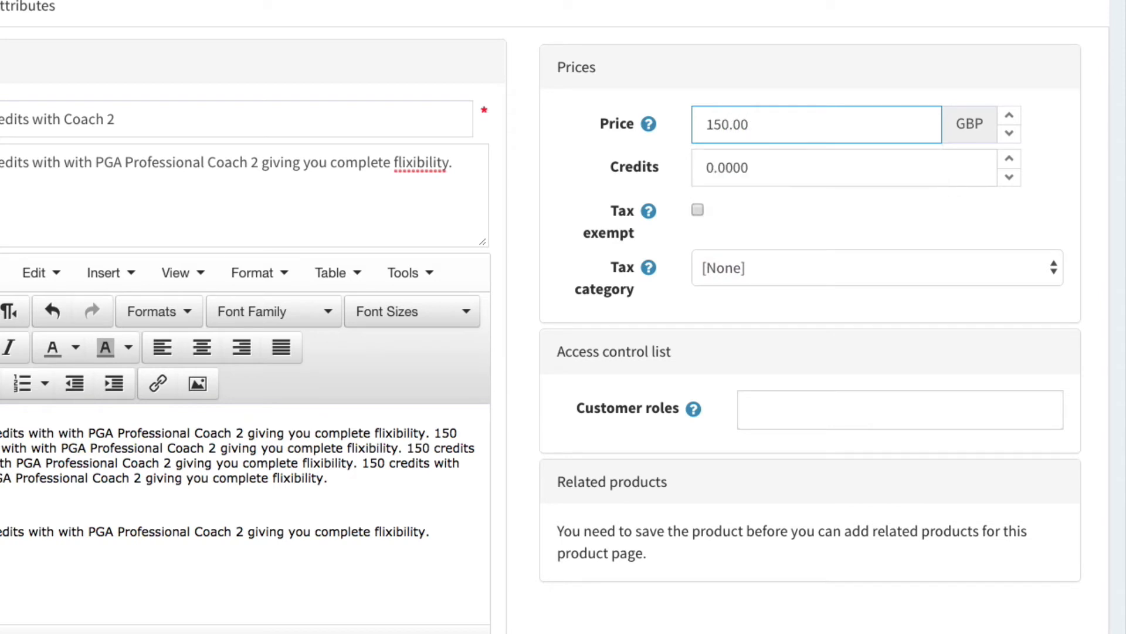
{"action": "double_click", "coordinate": [731, 169]}
{"action": "key", "text": "BackSpace"}
{"action": "type", "text": "150.0"}
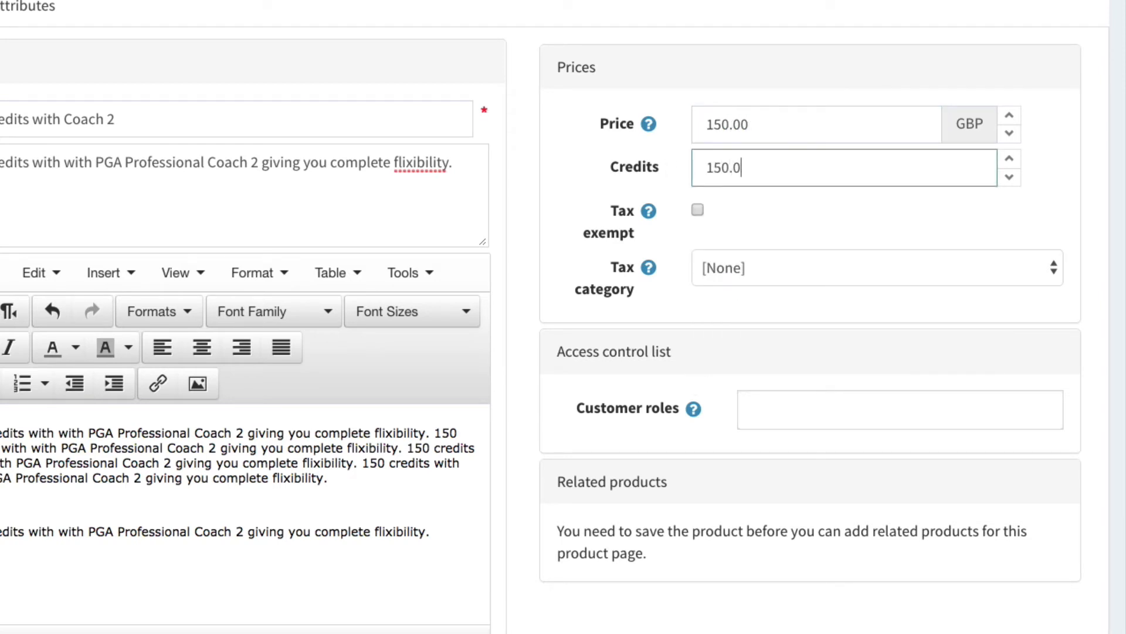
{"action": "type", "text": "0"}
{"action": "key", "text": "BackSpace"}
Step: Give the Coach, Guests, Pro Shop and Player roles access to the product and save it, keeping it open for editing
{"action": "left_click", "coordinate": [803, 407]}
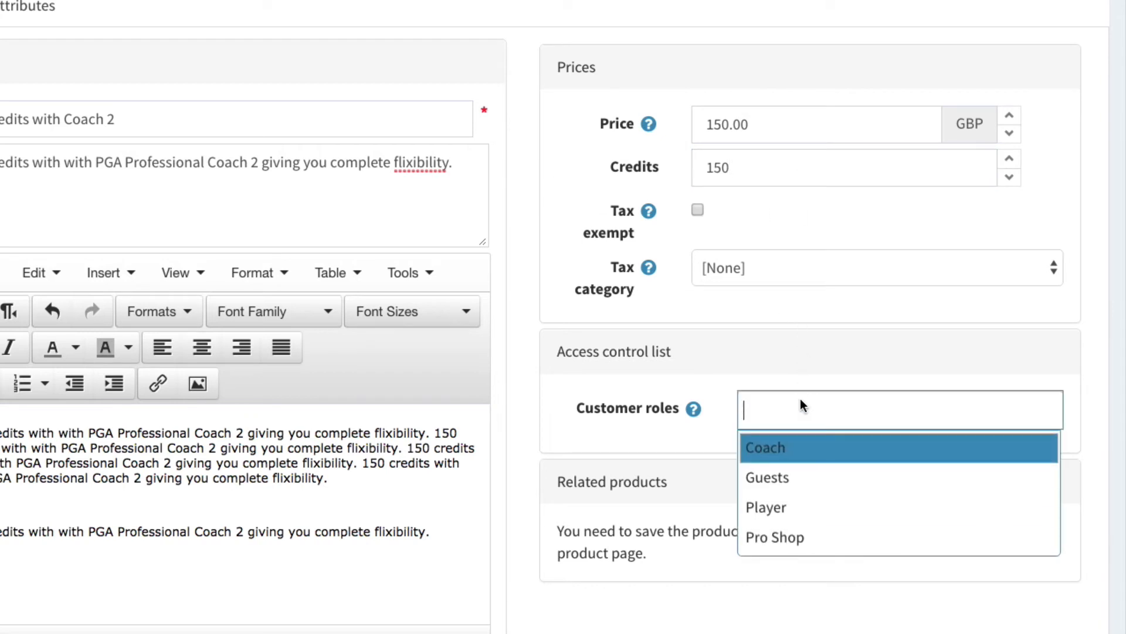
{"action": "left_click", "coordinate": [825, 449]}
{"action": "left_click", "coordinate": [821, 452]}
{"action": "left_click", "coordinate": [818, 463]}
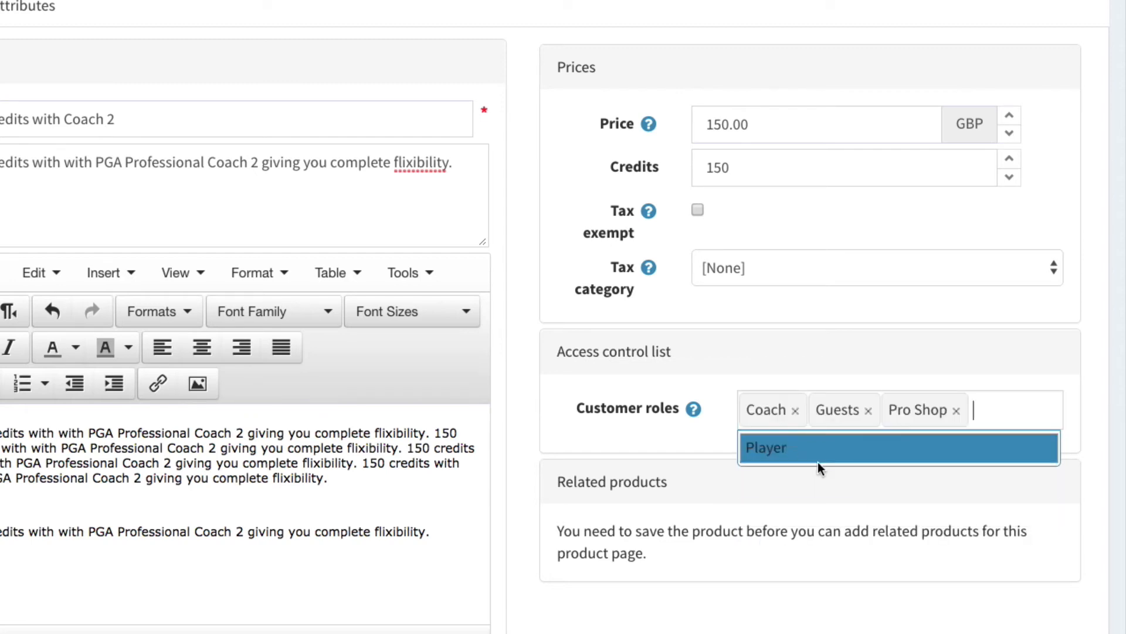
{"action": "left_click", "coordinate": [818, 462]}
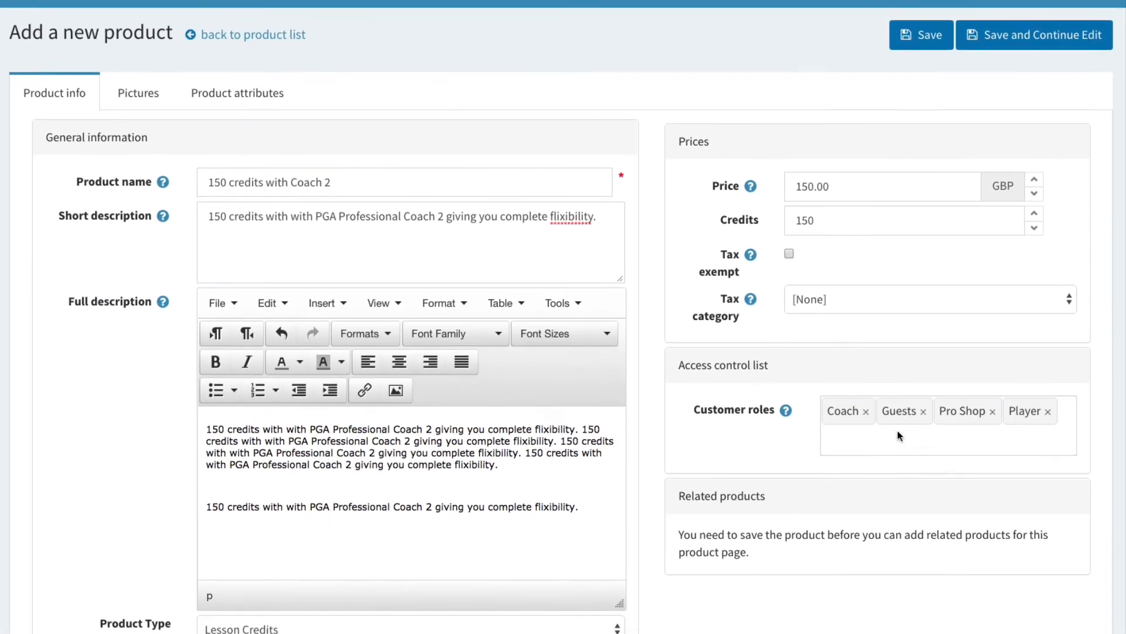
{"action": "left_click", "coordinate": [1004, 38]}
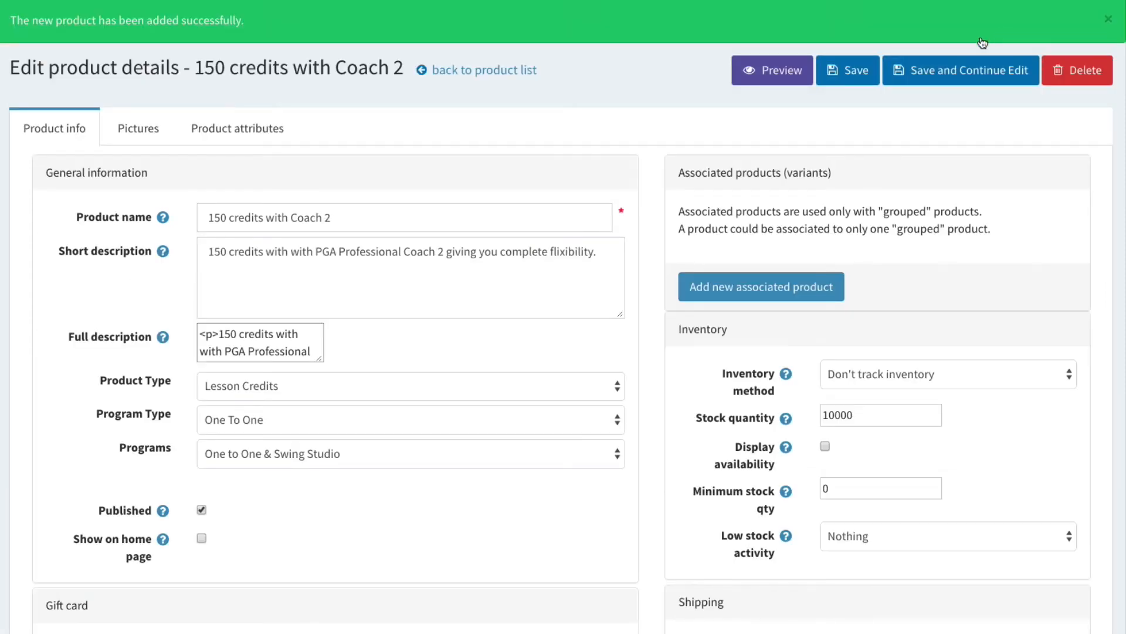
Step: Correct the misspelled last word of the short description to "flexibility" and save the product, keeping it open for editing
{"action": "left_click", "coordinate": [580, 253]}
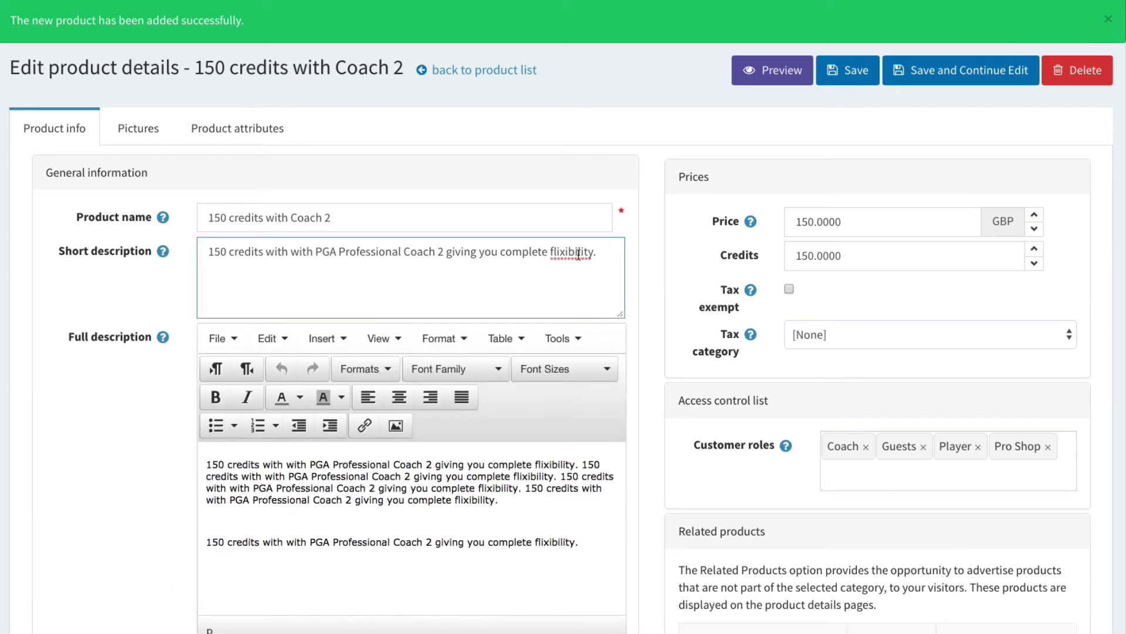
{"action": "right_click", "coordinate": [579, 254]}
{"action": "left_click", "coordinate": [599, 261]}
{"action": "left_click", "coordinate": [937, 85]}
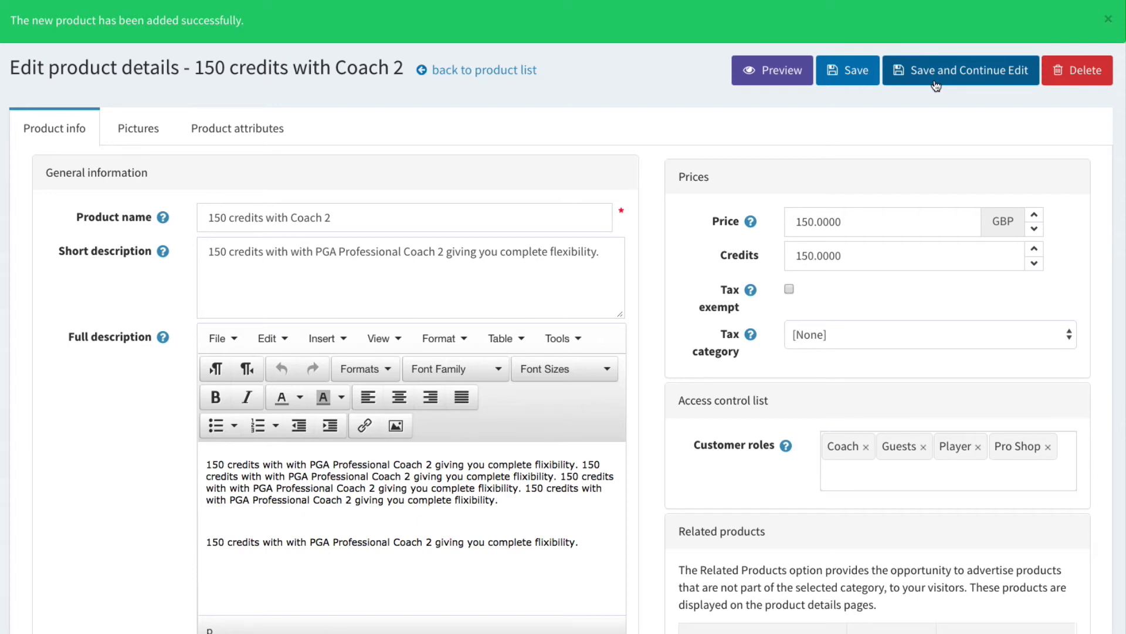
Step: Add the picture 0002397_180-minute-bulk-purchase-17500_550.jpg to the product with display order 1
{"action": "left_click", "coordinate": [146, 134]}
{"action": "scroll", "coordinate": [381, 463], "scroll_direction": "up", "scroll_amount": 2}
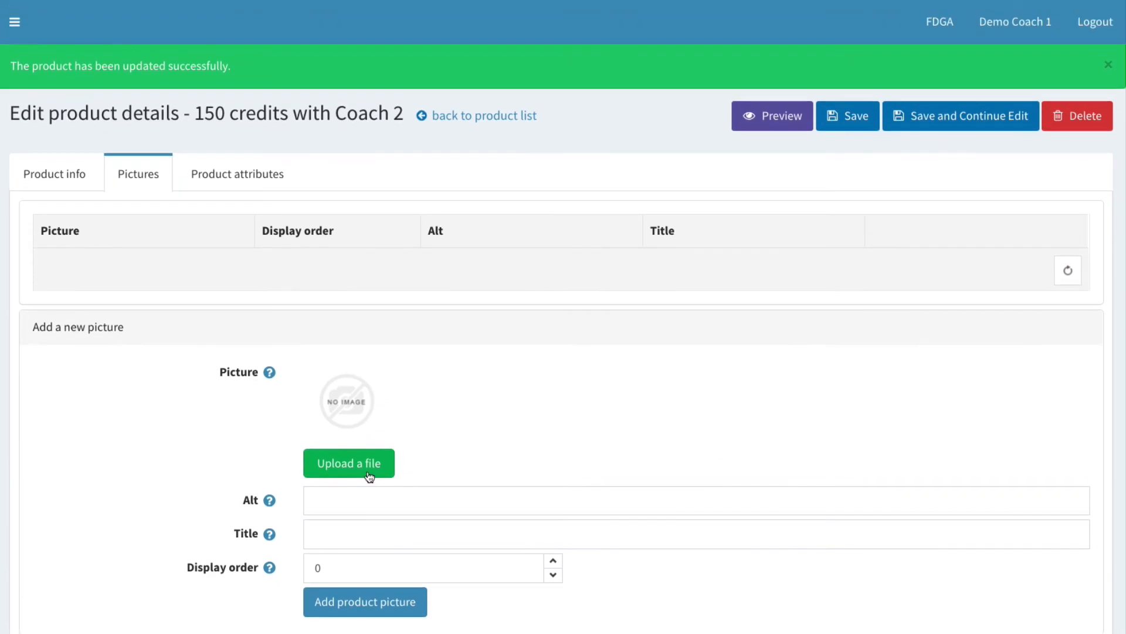
{"action": "left_click", "coordinate": [372, 477]}
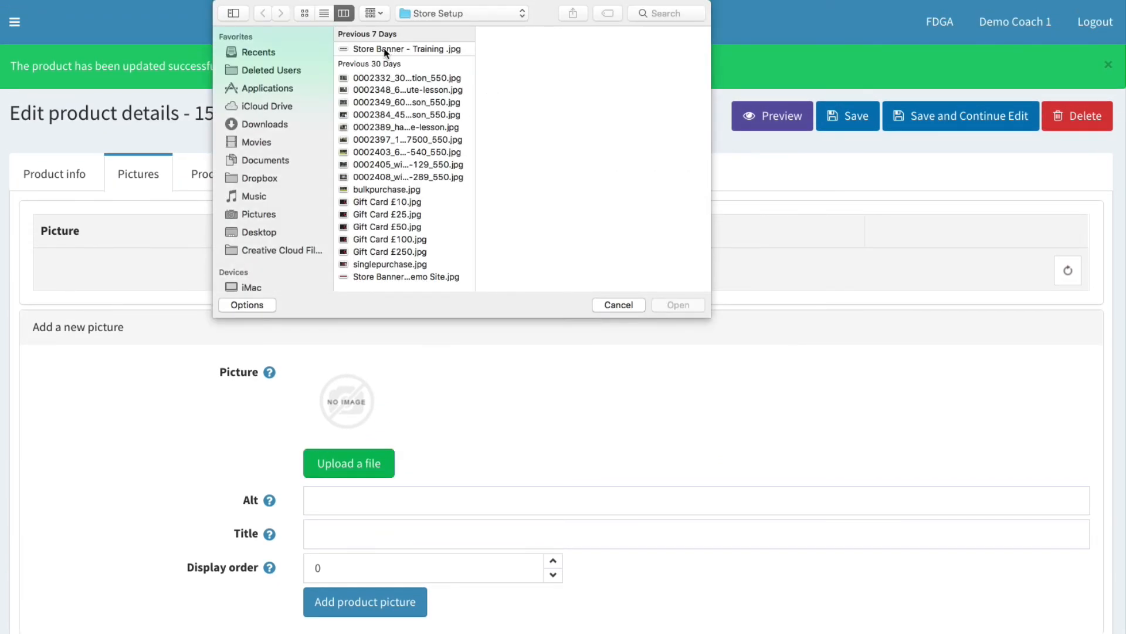
{"action": "left_click", "coordinate": [383, 78]}
{"action": "left_click", "coordinate": [382, 88]}
{"action": "left_click", "coordinate": [390, 103]}
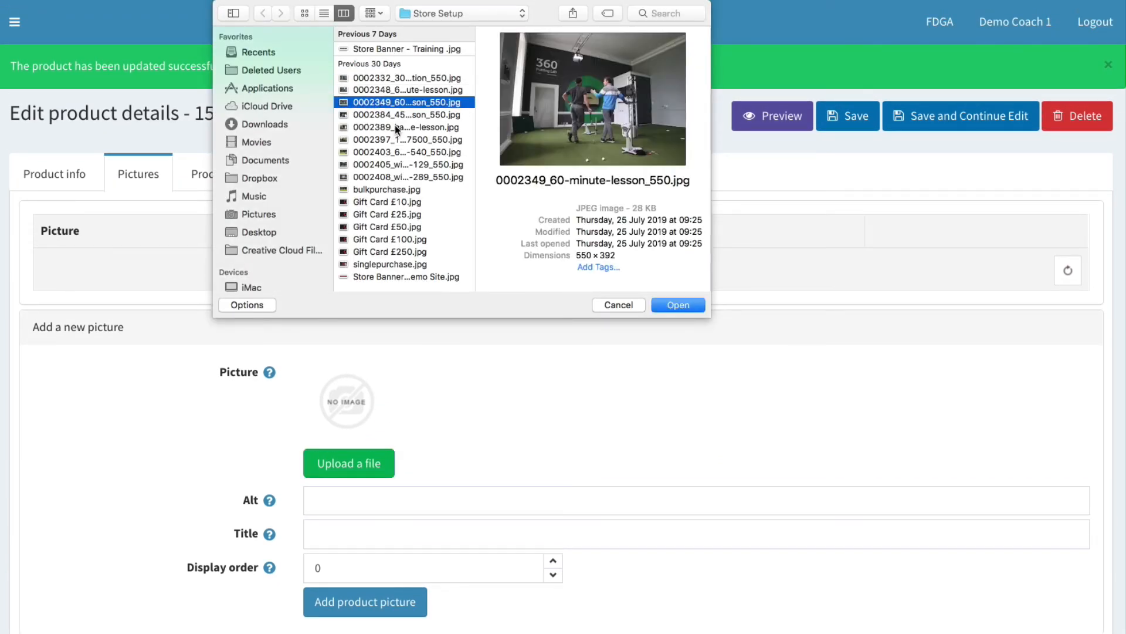
{"action": "left_click", "coordinate": [396, 127]}
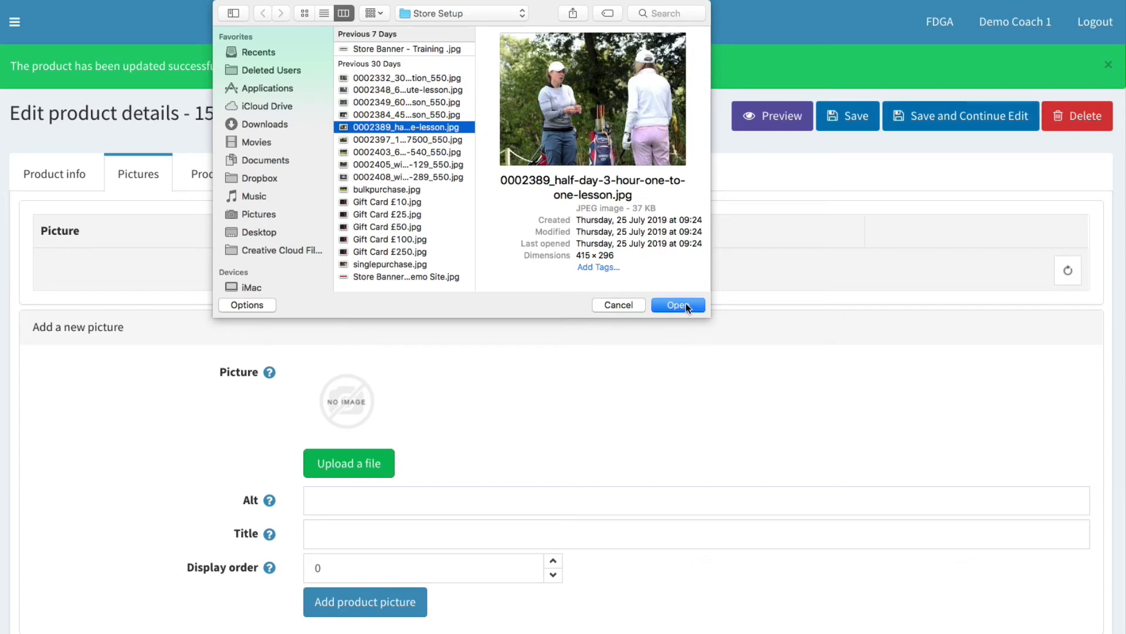
{"action": "left_click", "coordinate": [455, 142]}
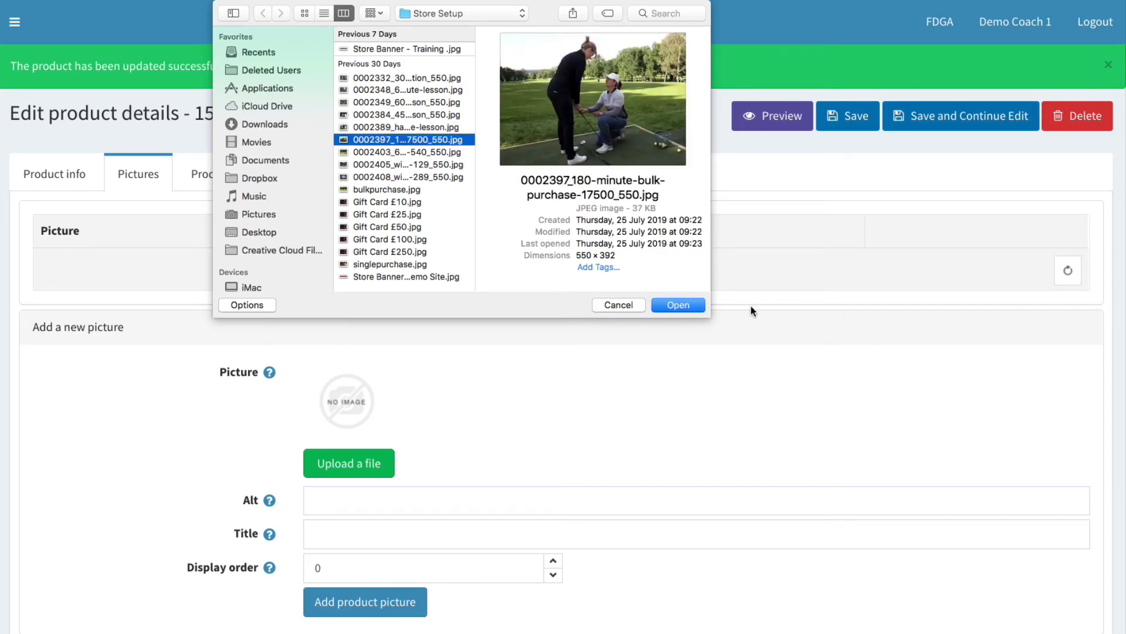
{"action": "left_click", "coordinate": [696, 305]}
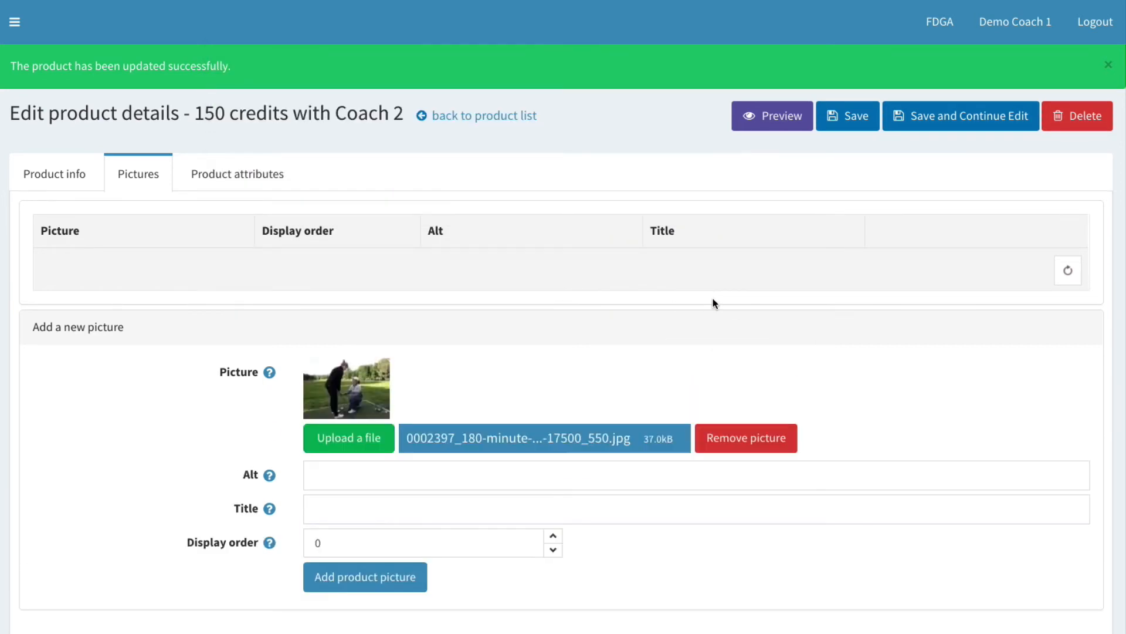
{"action": "left_click", "coordinate": [553, 532]}
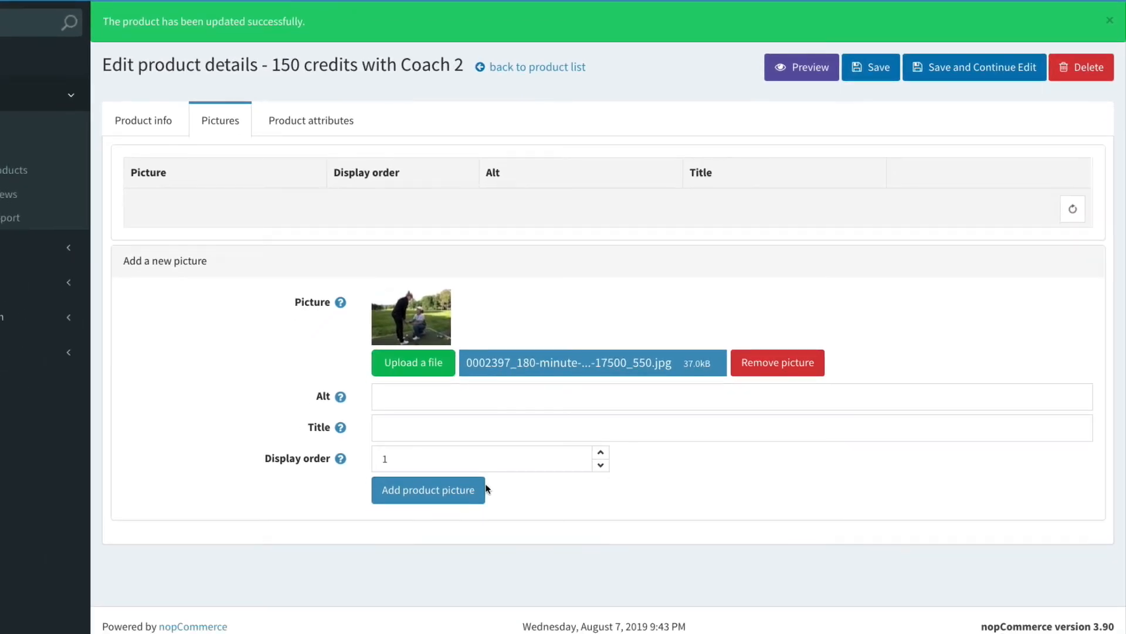
{"action": "left_click", "coordinate": [459, 524]}
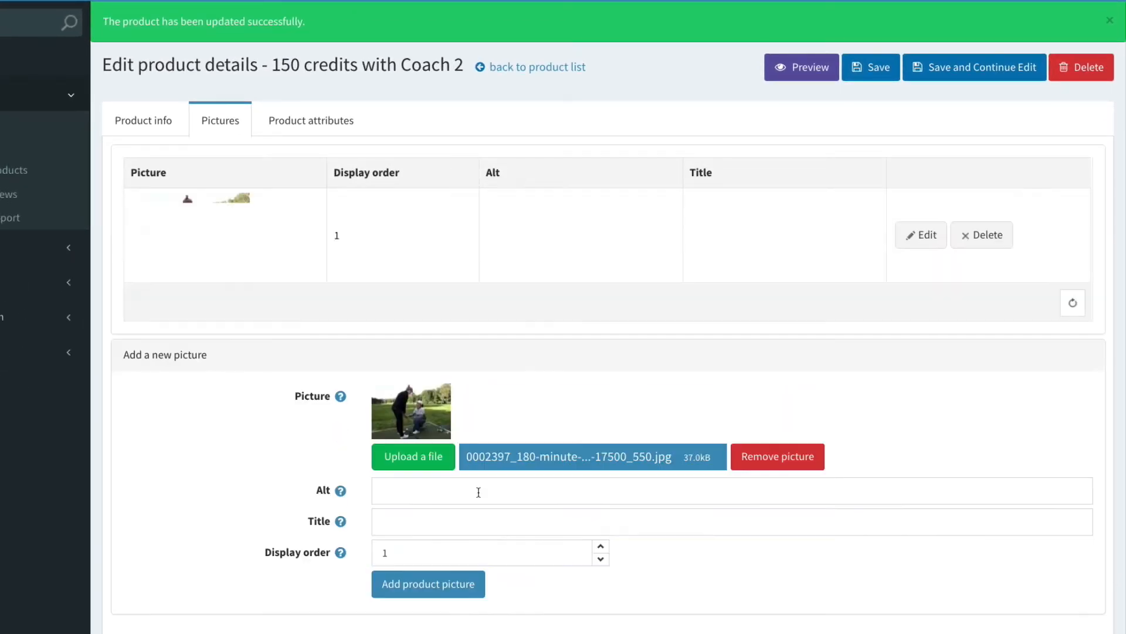
Step: Add 0002405_winter-programme-option-1-129_550.jpg as another product picture, raising the display order by one
{"action": "scroll", "coordinate": [442, 503], "scroll_direction": "down", "scroll_amount": 1}
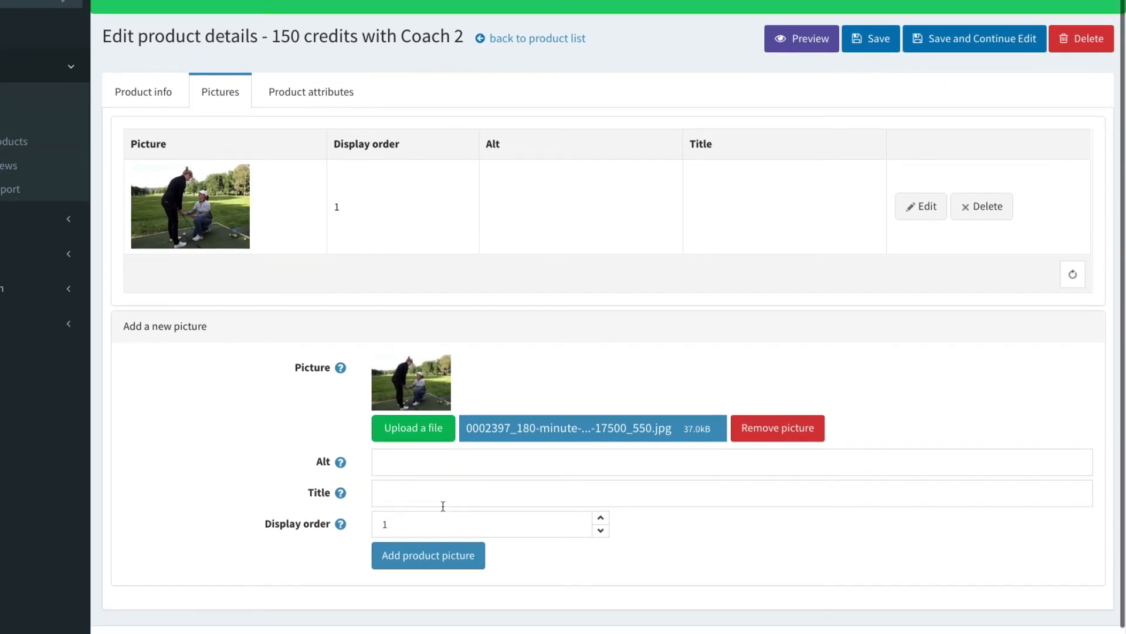
{"action": "left_click", "coordinate": [442, 430]}
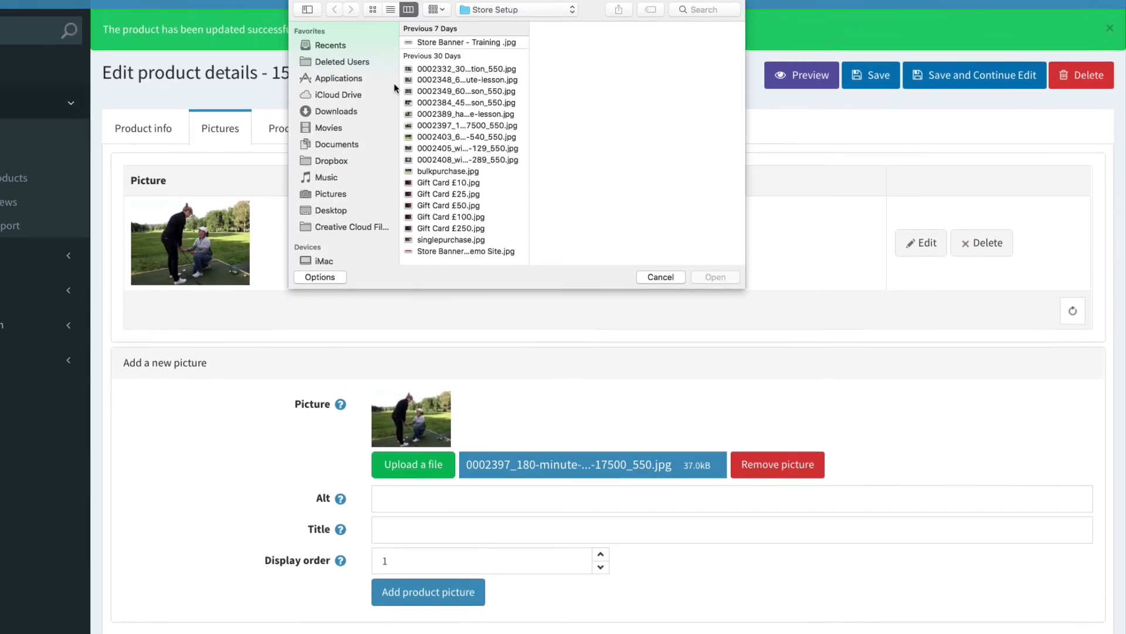
{"action": "left_click", "coordinate": [427, 147]}
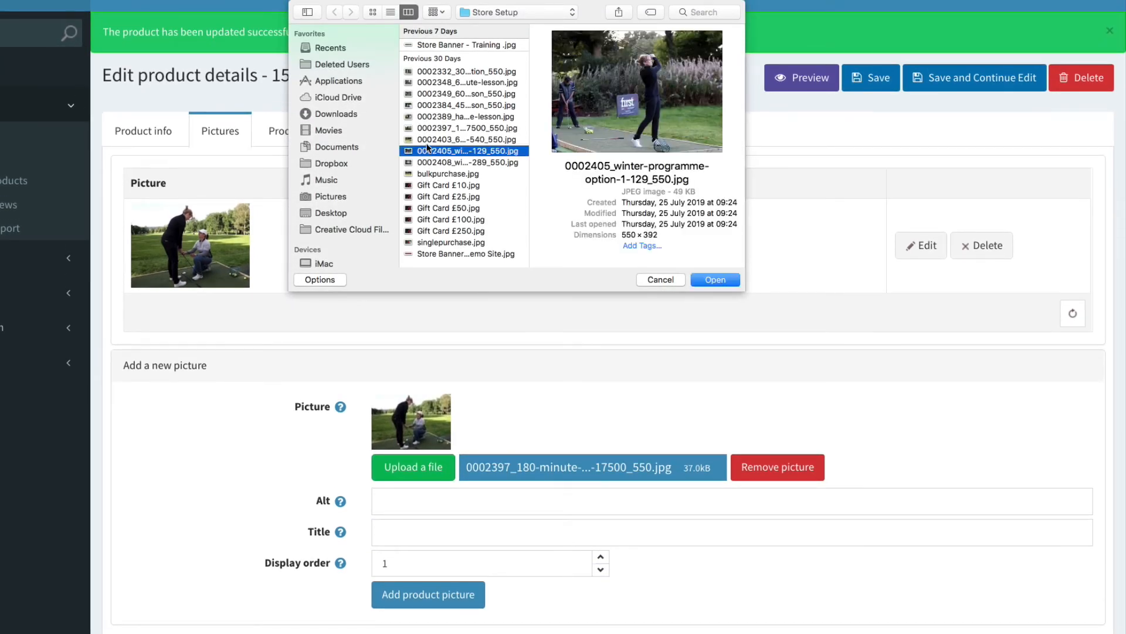
{"action": "left_click", "coordinate": [715, 278]}
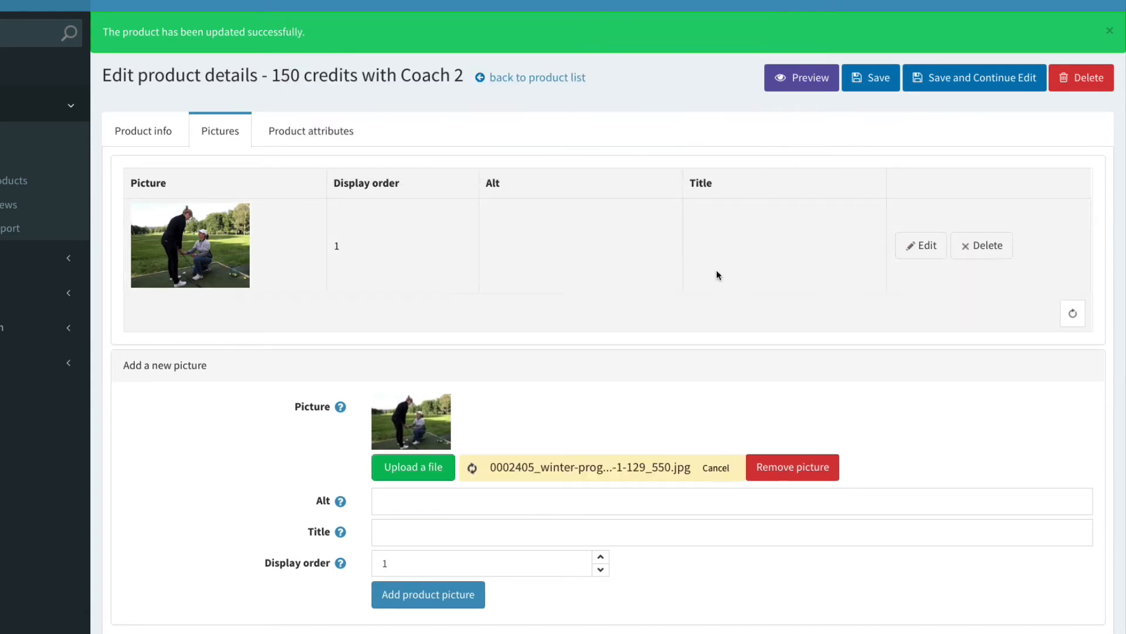
{"action": "scroll", "coordinate": [704, 419], "scroll_direction": "down", "scroll_amount": 1}
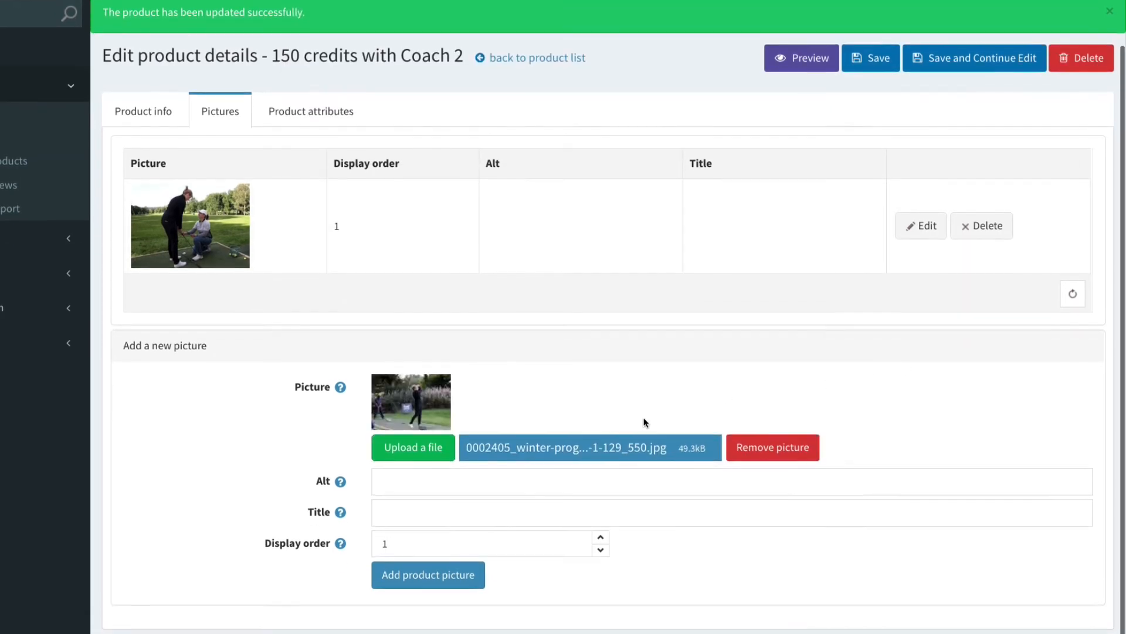
{"action": "left_click", "coordinate": [600, 538]}
{"action": "left_click", "coordinate": [386, 568]}
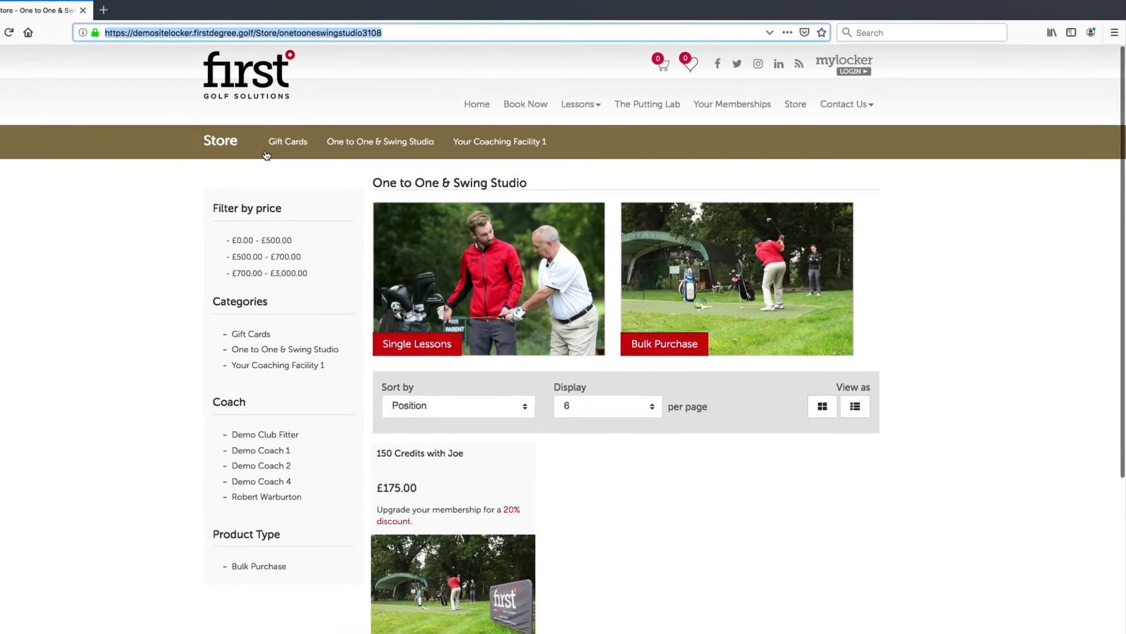
Step: Check the product listing in the store's One to One & Swing Studio category and open the 150 credits with Coach 2 product
{"action": "left_click", "coordinate": [254, 136]}
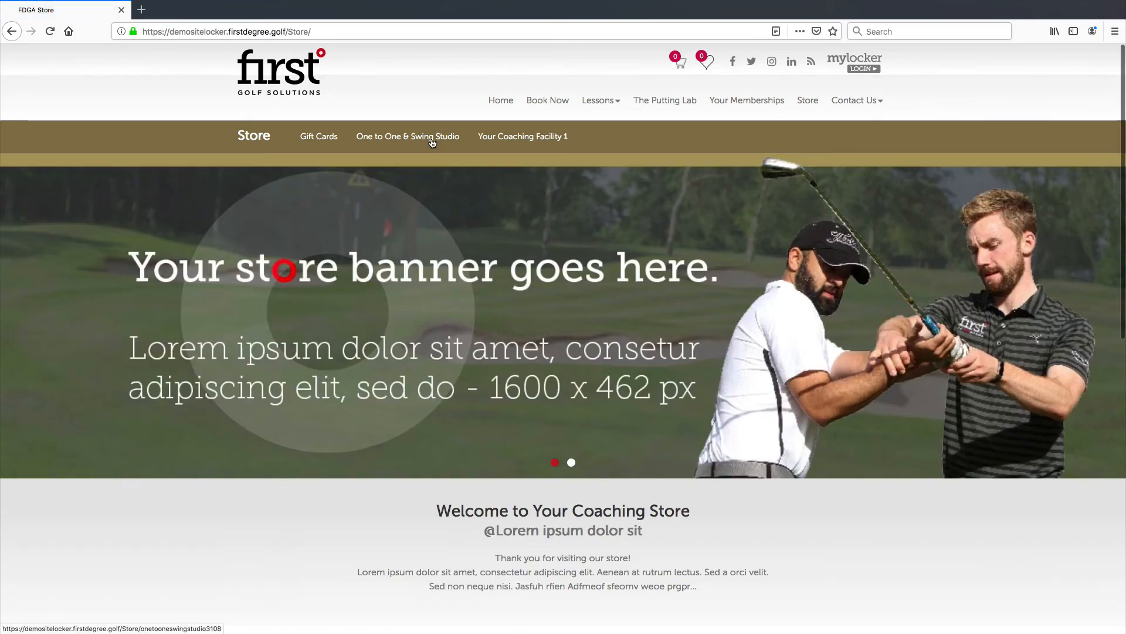
{"action": "left_click", "coordinate": [431, 141]}
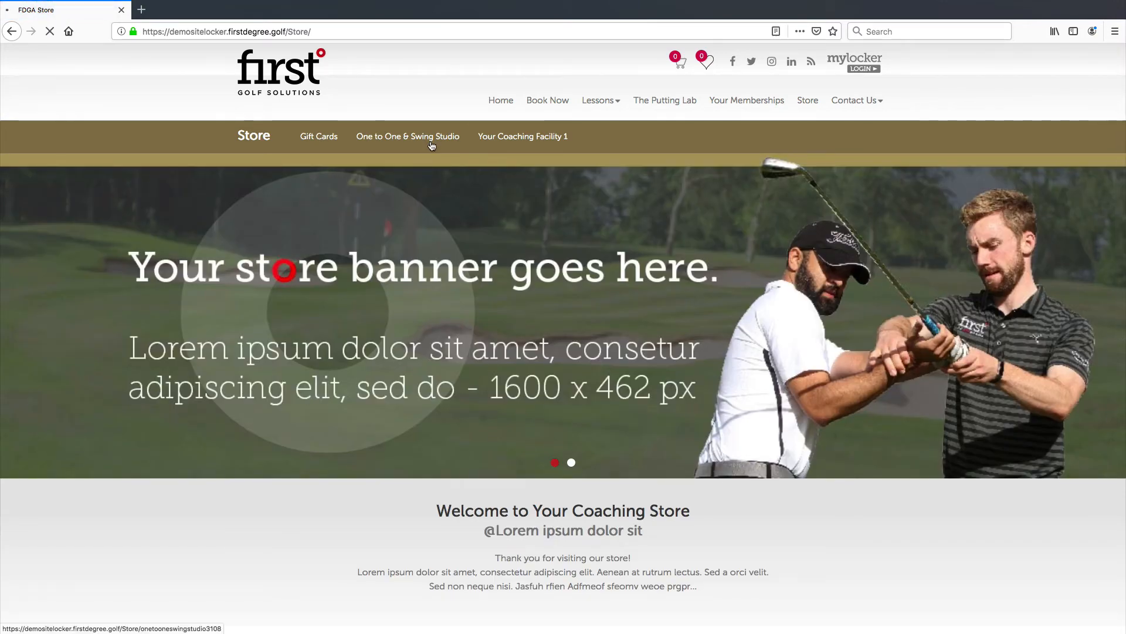
{"action": "scroll", "coordinate": [508, 200], "scroll_direction": "down", "scroll_amount": 3}
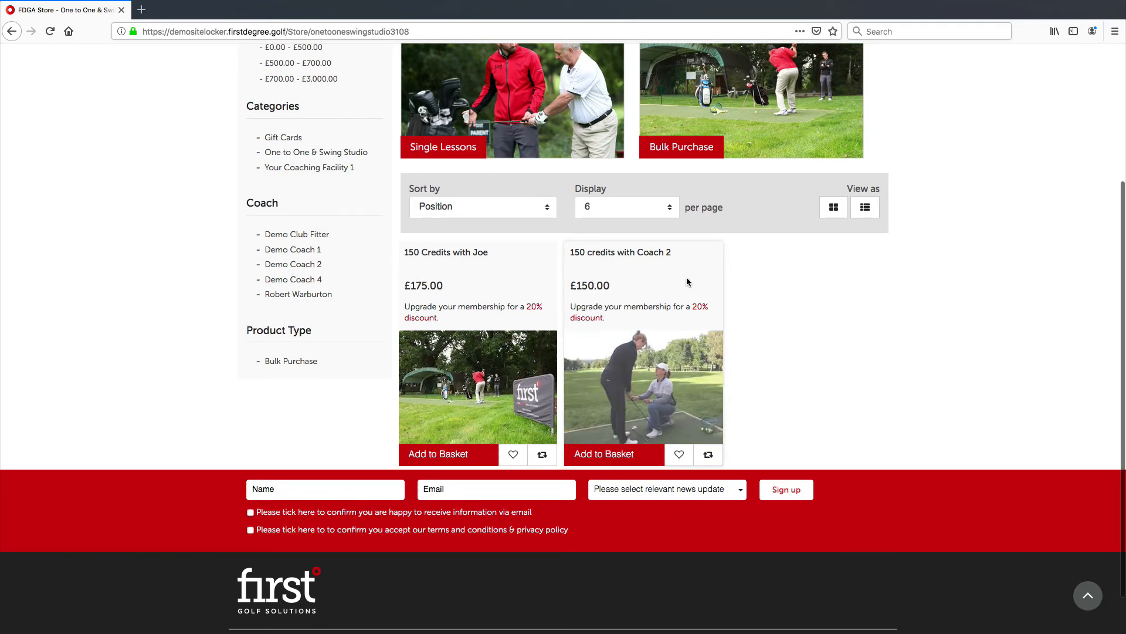
{"action": "scroll", "coordinate": [686, 277], "scroll_direction": "up", "scroll_amount": 3}
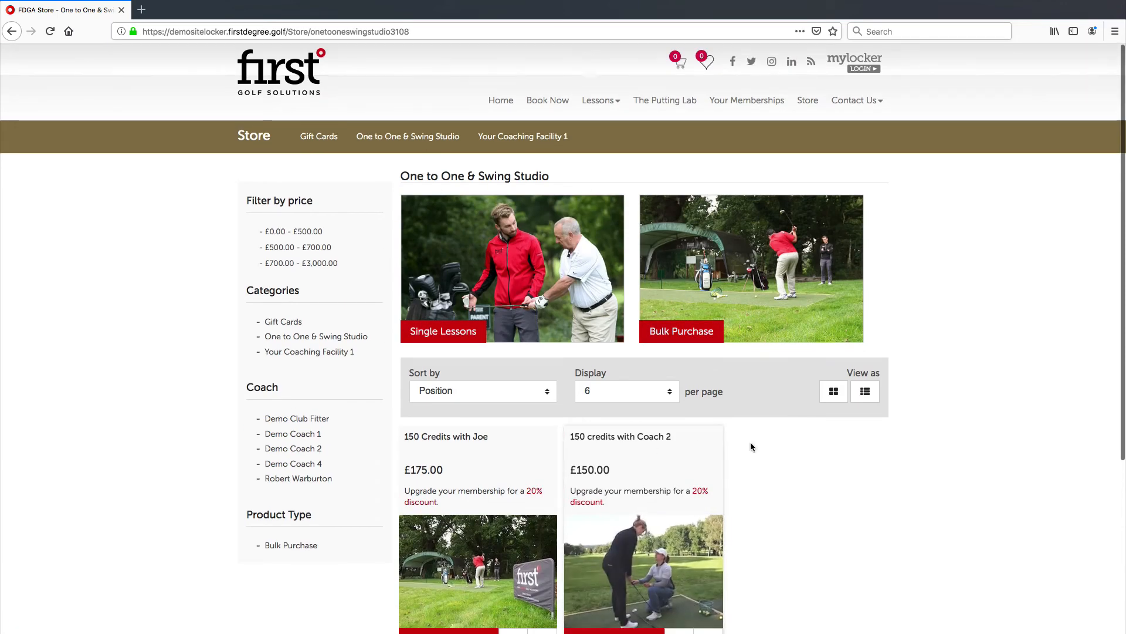
{"action": "scroll", "coordinate": [874, 449], "scroll_direction": "down", "scroll_amount": 2}
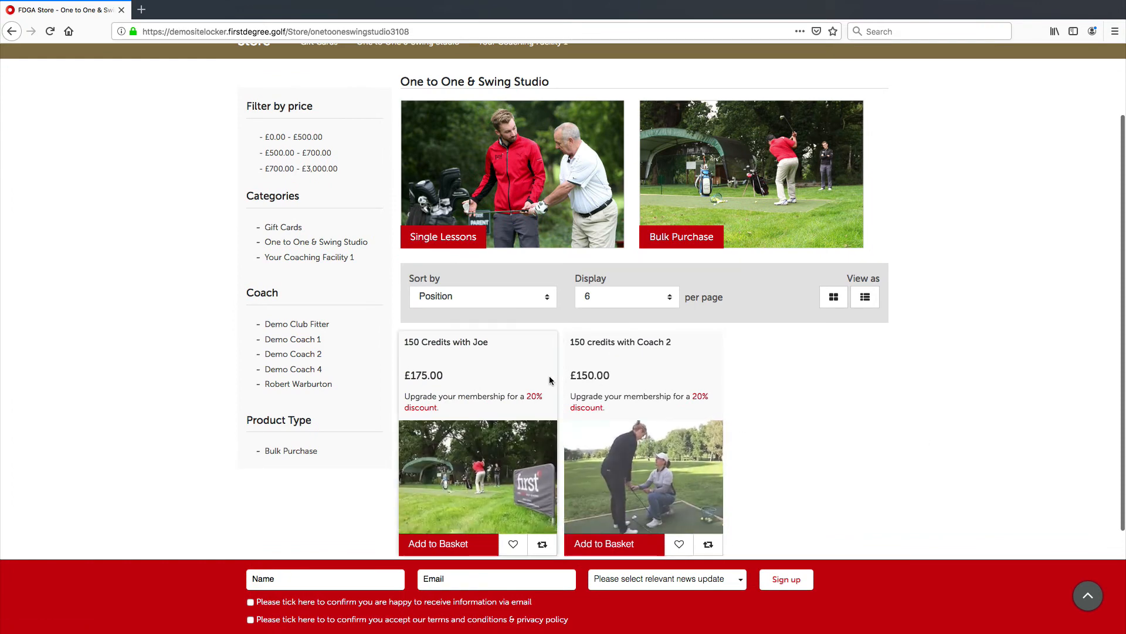
{"action": "left_click", "coordinate": [648, 485]}
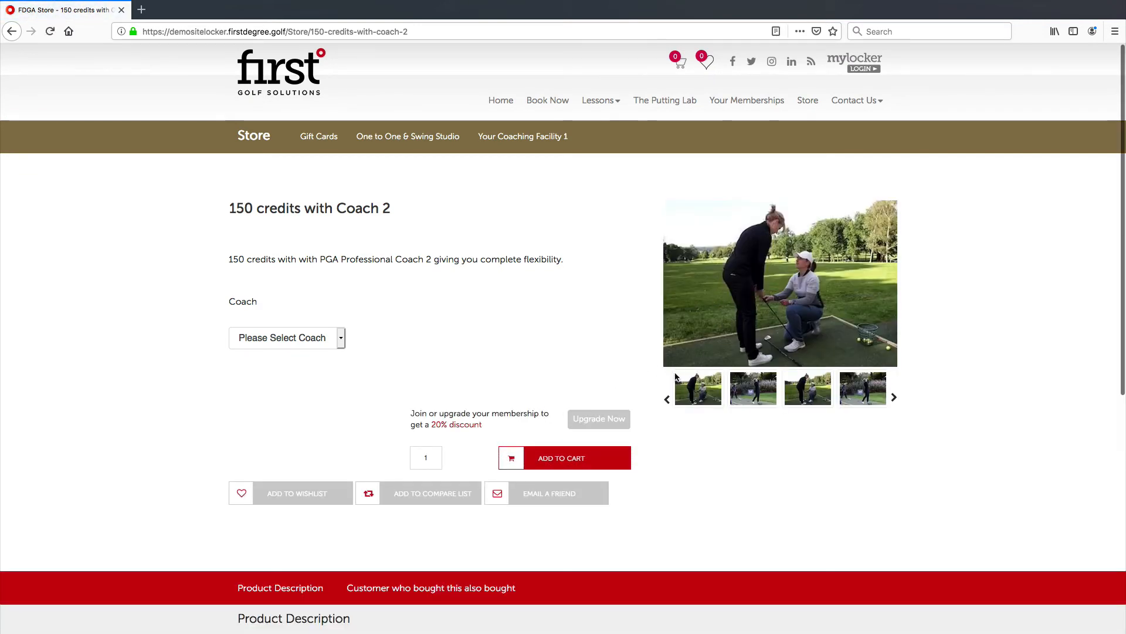
Step: Browse the picture gallery of the 150 credits with Coach 2 product in both directions
{"action": "left_click", "coordinate": [818, 389]}
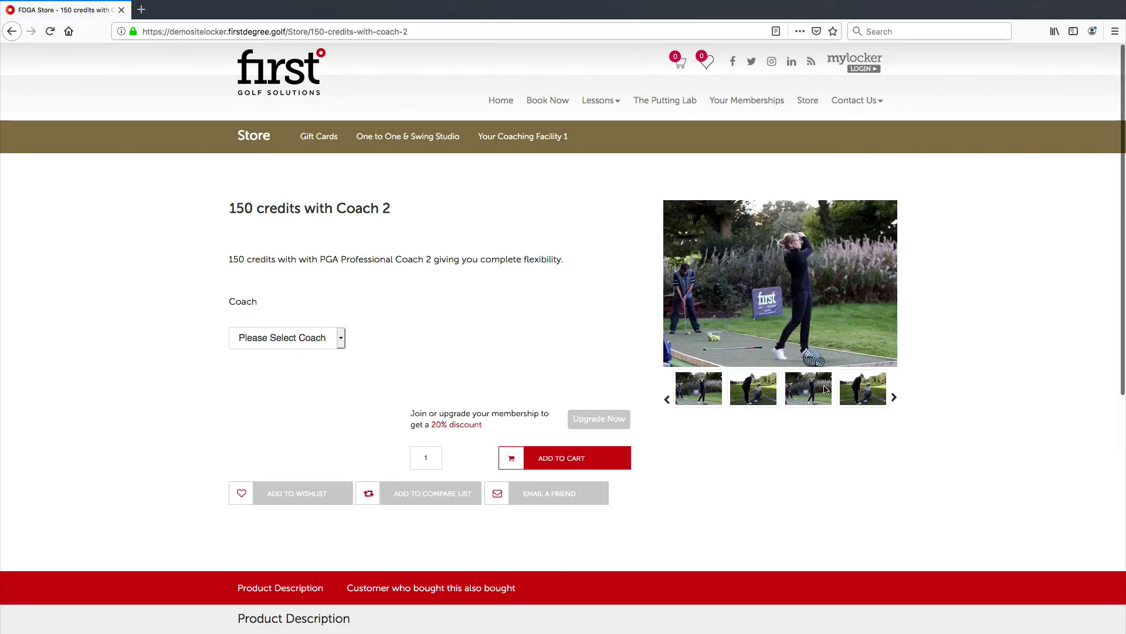
{"action": "left_click", "coordinate": [854, 388]}
{"action": "left_click", "coordinate": [895, 399]}
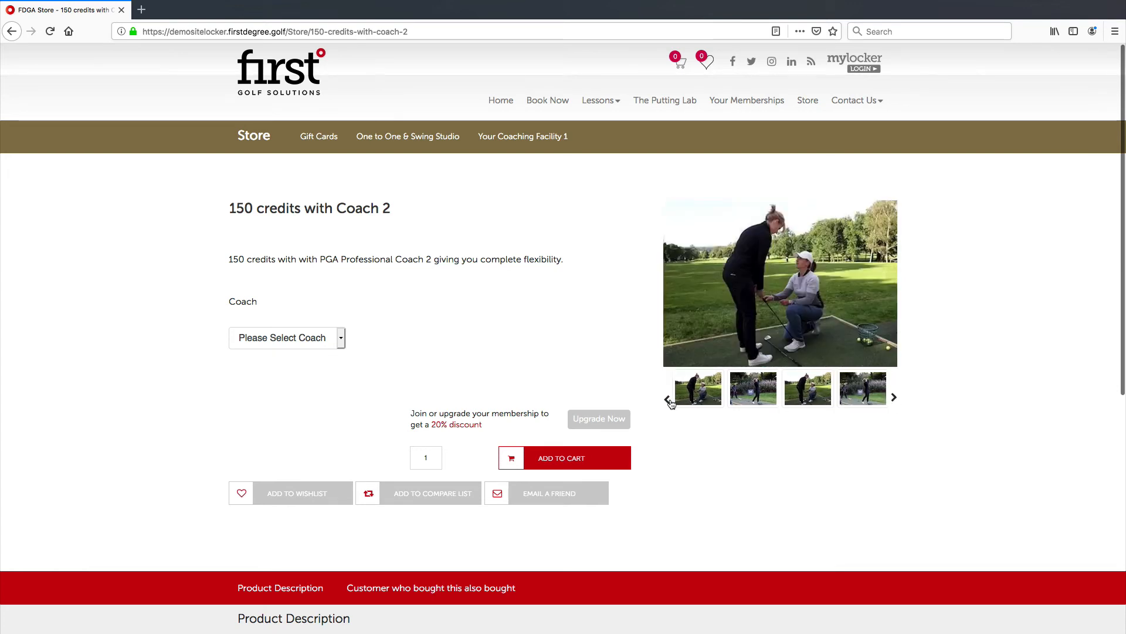
{"action": "left_click", "coordinate": [667, 399]}
{"action": "left_click", "coordinate": [667, 403]}
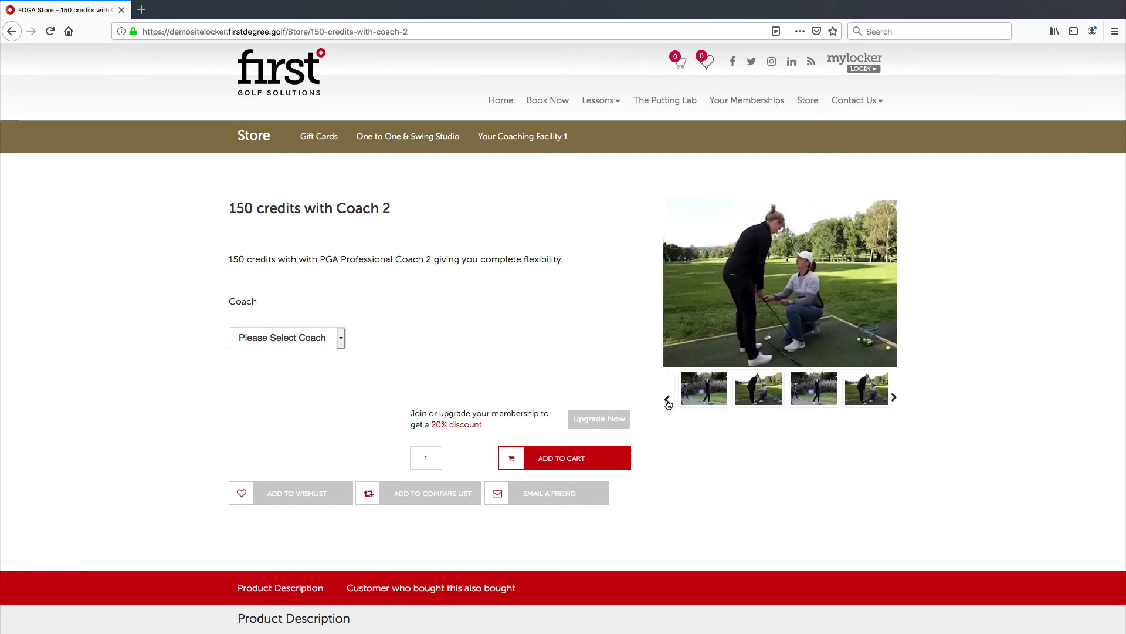
{"action": "left_click", "coordinate": [895, 400]}
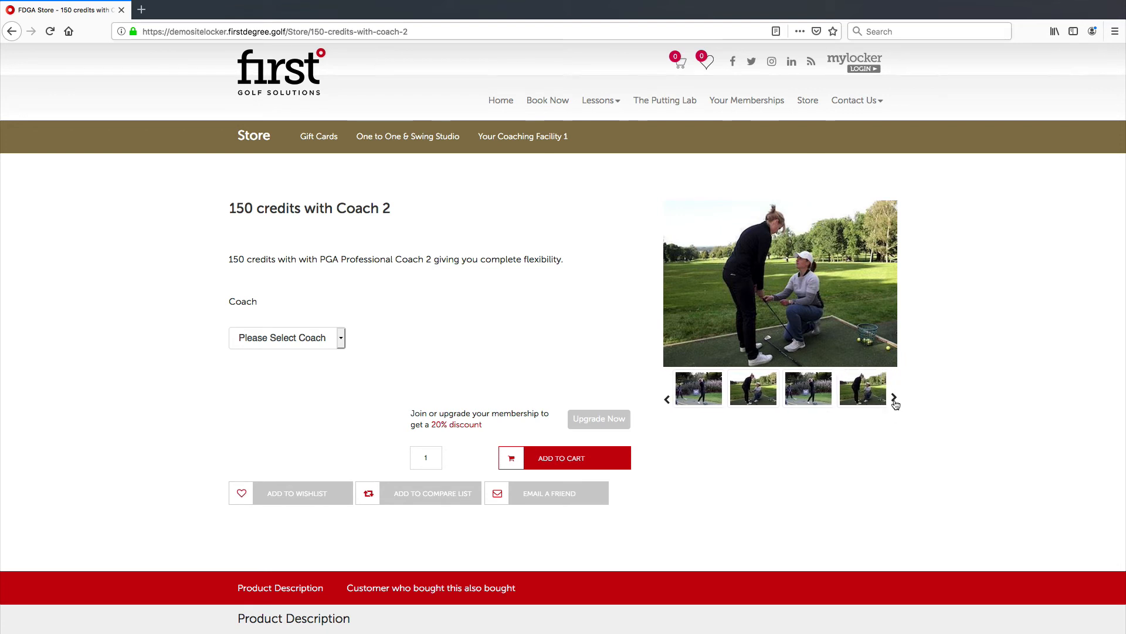
{"action": "left_click", "coordinate": [895, 402]}
Step: Choose Coach Number 2 as the coach on the store page and review the product's price and description
{"action": "left_click", "coordinate": [278, 338]}
{"action": "left_click", "coordinate": [277, 336]}
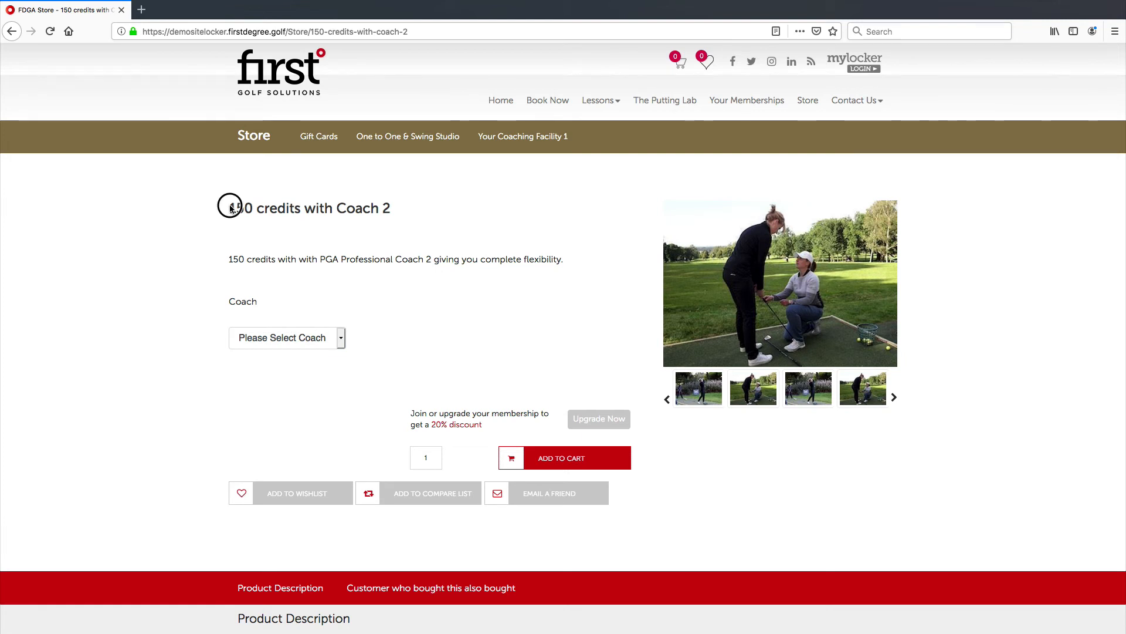
{"action": "left_click_drag", "start_coordinate": [231, 208], "coordinate": [386, 210]}
{"action": "left_click", "coordinate": [386, 210]}
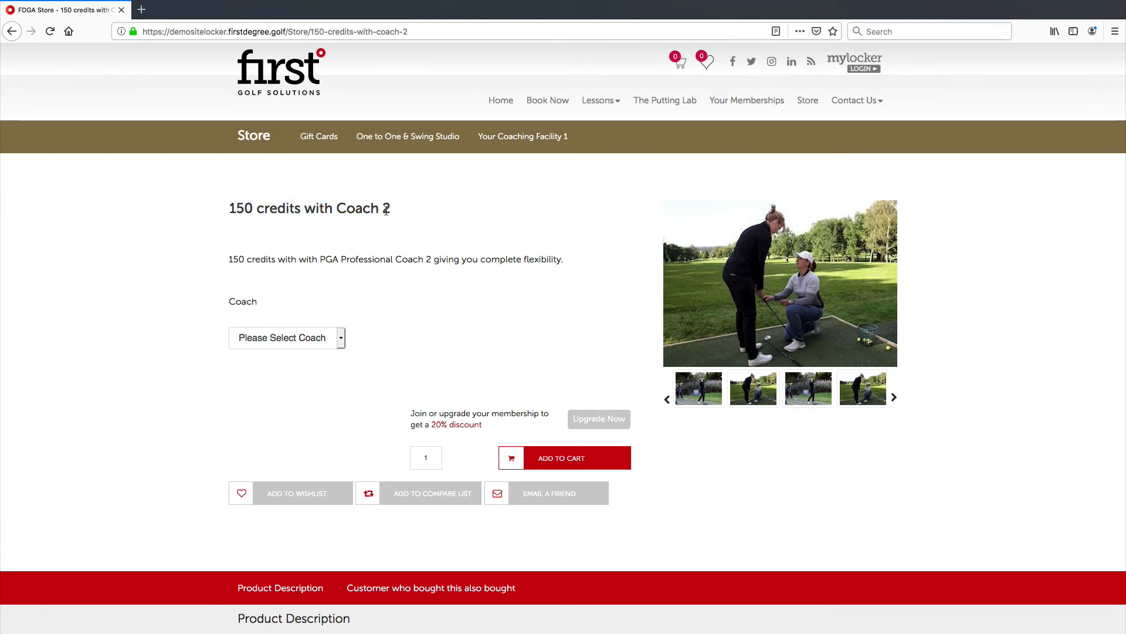
{"action": "left_click", "coordinate": [329, 338]}
{"action": "left_click", "coordinate": [313, 346]}
{"action": "left_click", "coordinate": [309, 346]}
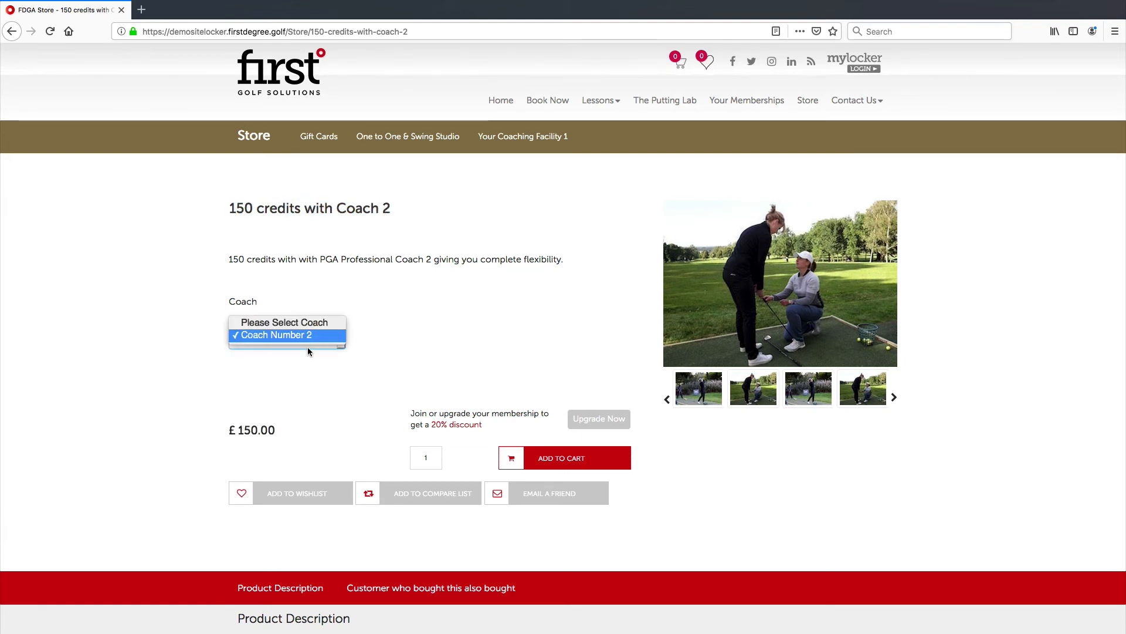
{"action": "left_click", "coordinate": [307, 346]}
{"action": "scroll", "coordinate": [453, 346], "scroll_direction": "down", "scroll_amount": 2}
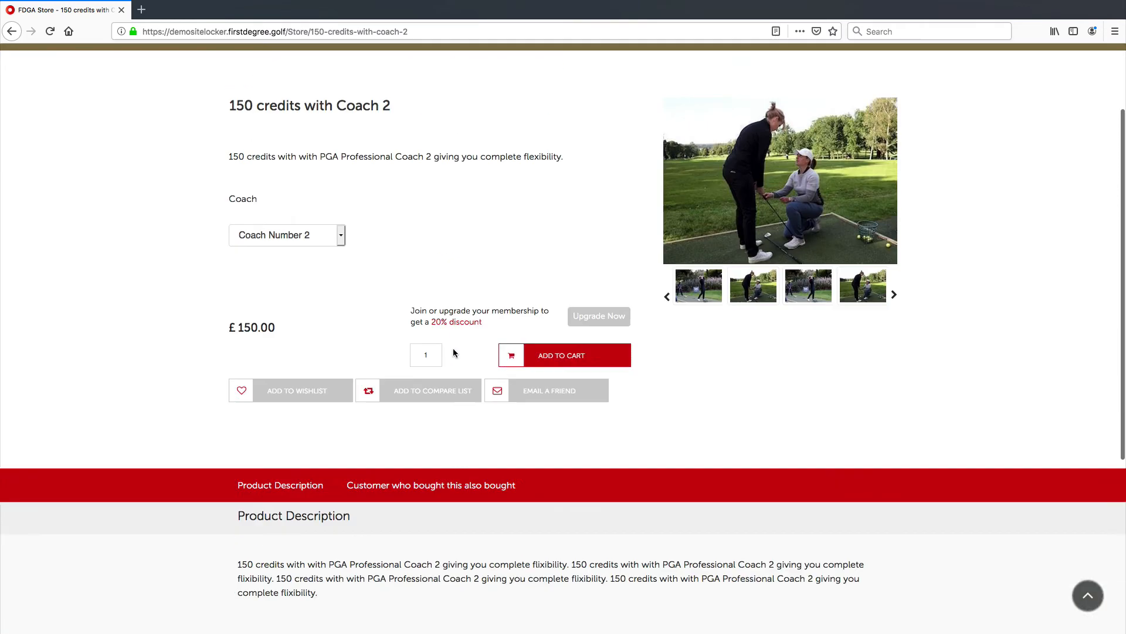
{"action": "scroll", "coordinate": [453, 347], "scroll_direction": "up", "scroll_amount": 2}
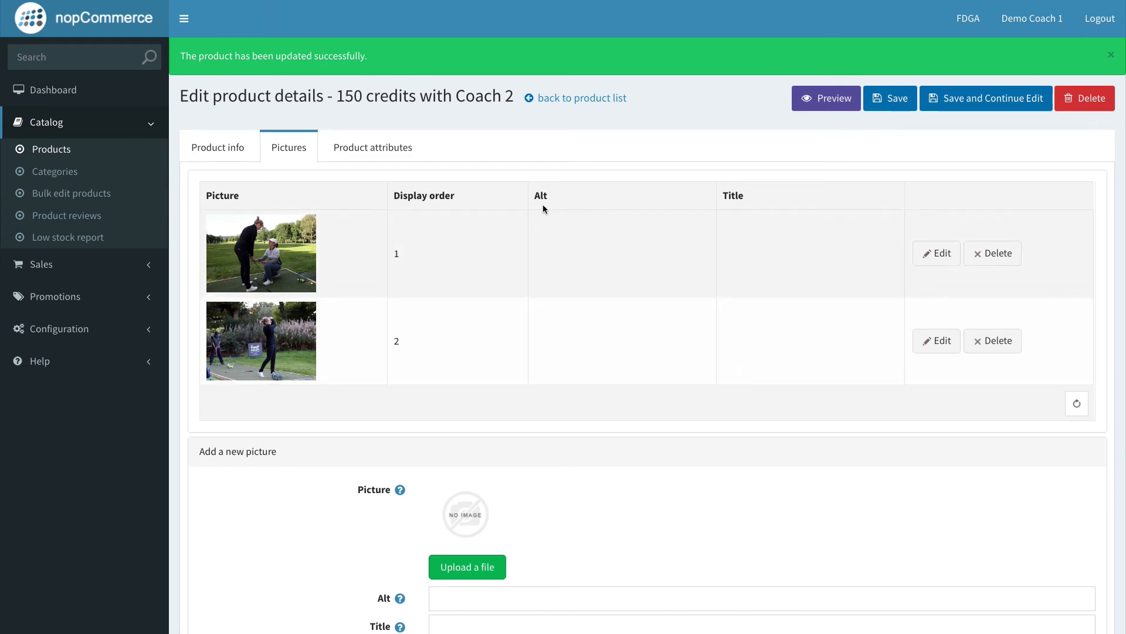
Step: Save the Coach 2 product in the nopCommerce admin and start a new product named "300 Minute Bulk Purchase"
{"action": "left_click", "coordinate": [913, 98]}
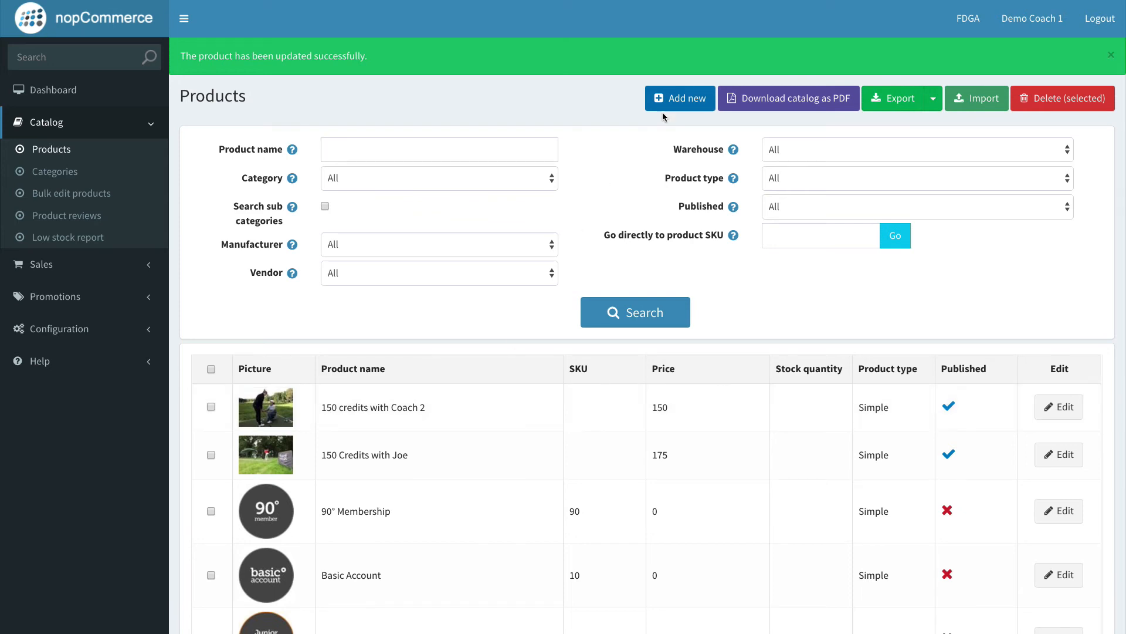
{"action": "left_click", "coordinate": [676, 103]}
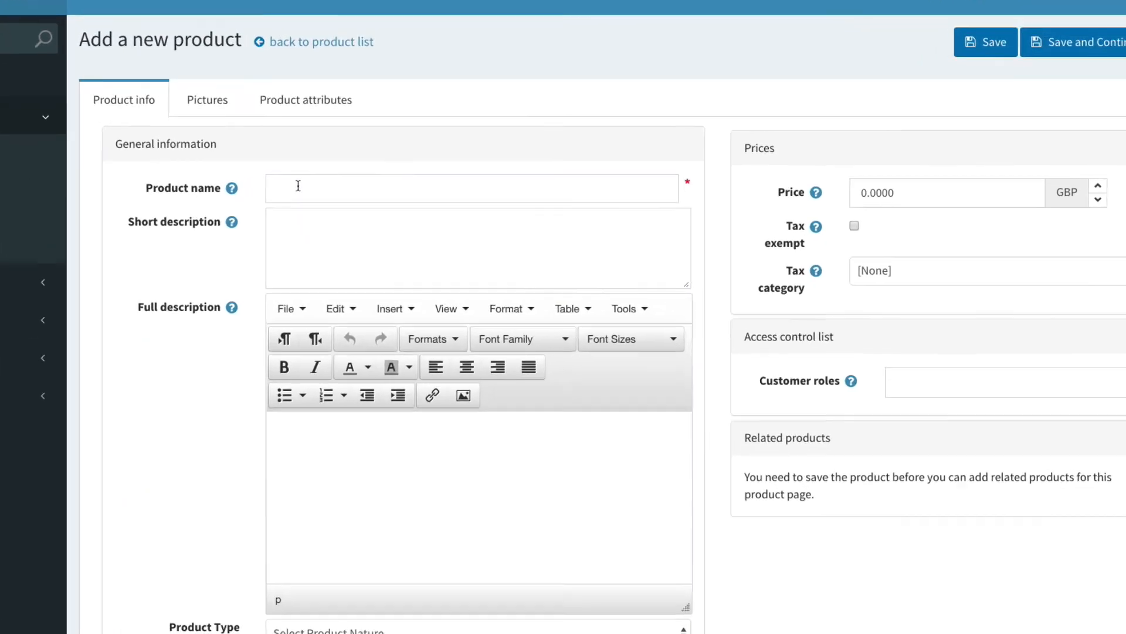
{"action": "left_click", "coordinate": [371, 184]}
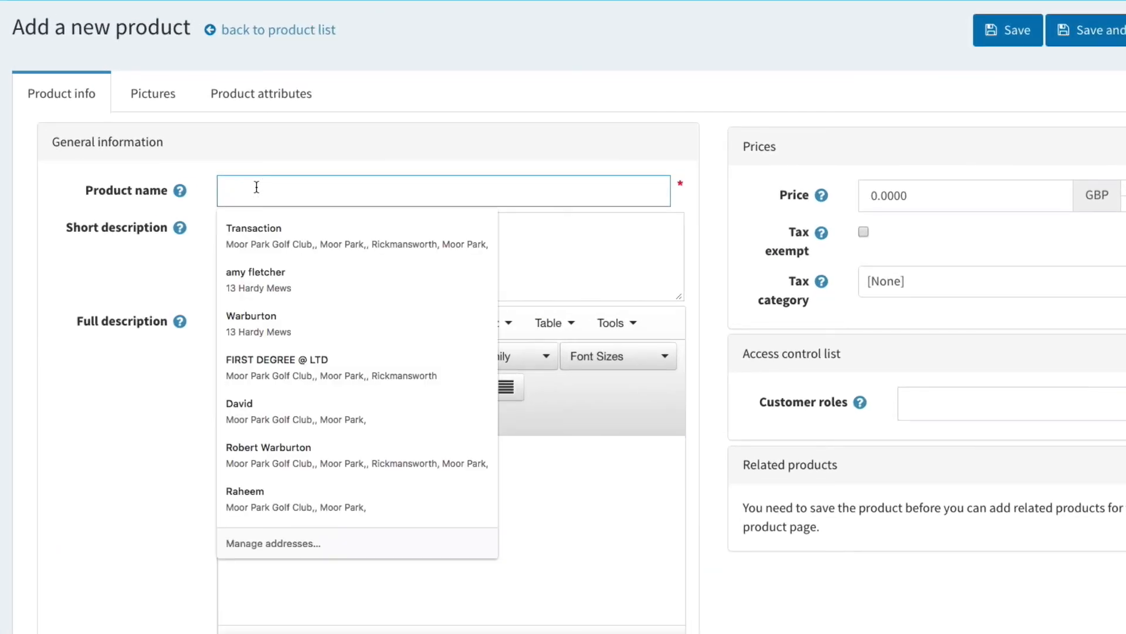
{"action": "type", "text": "300 Minut"}
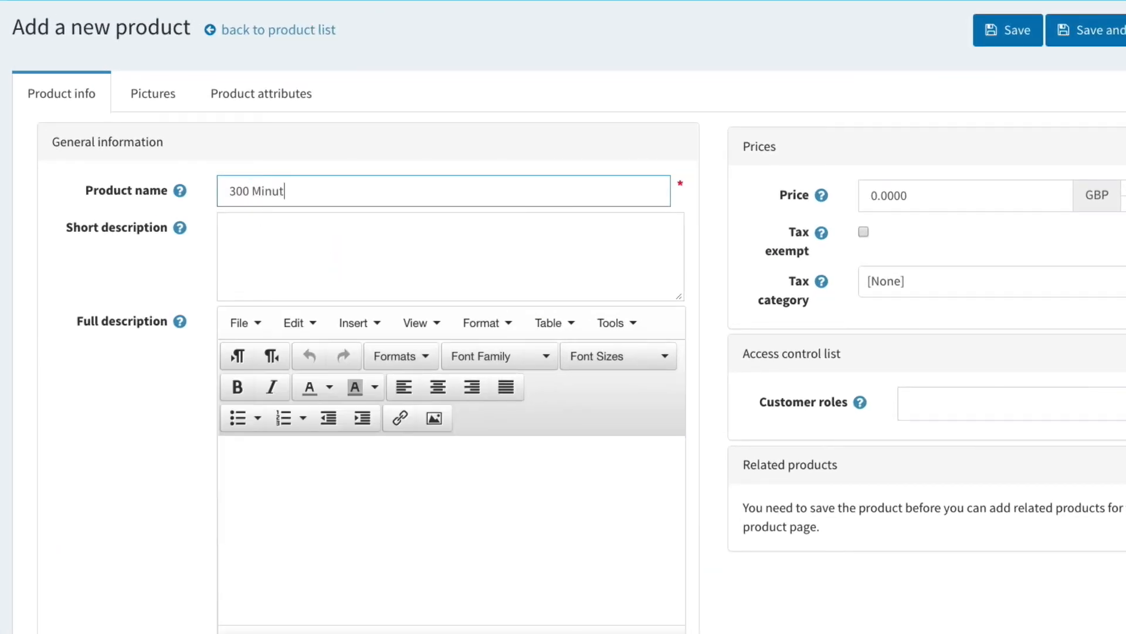
{"action": "type", "text": "e Bulk Purchase"}
{"action": "left_click", "coordinate": [333, 257]}
{"action": "key", "text": "shift+Tab"}
{"action": "left_click", "coordinate": [272, 190]}
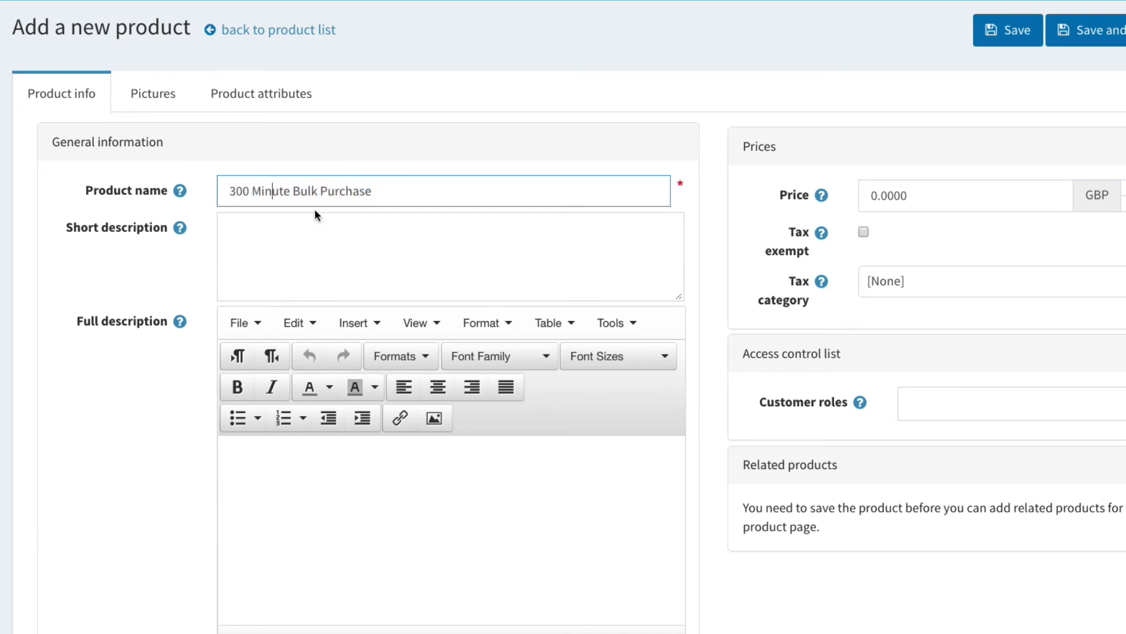
Step: Enter the short description "300 Minute Bulk Purchase with our coaching team giving you complete flexibility.", reusing the product name
{"action": "left_click", "coordinate": [327, 217]}
{"action": "left_click_drag", "start_coordinate": [366, 198], "coordinate": [228, 186]}
{"action": "key", "text": "ctrl+c"}
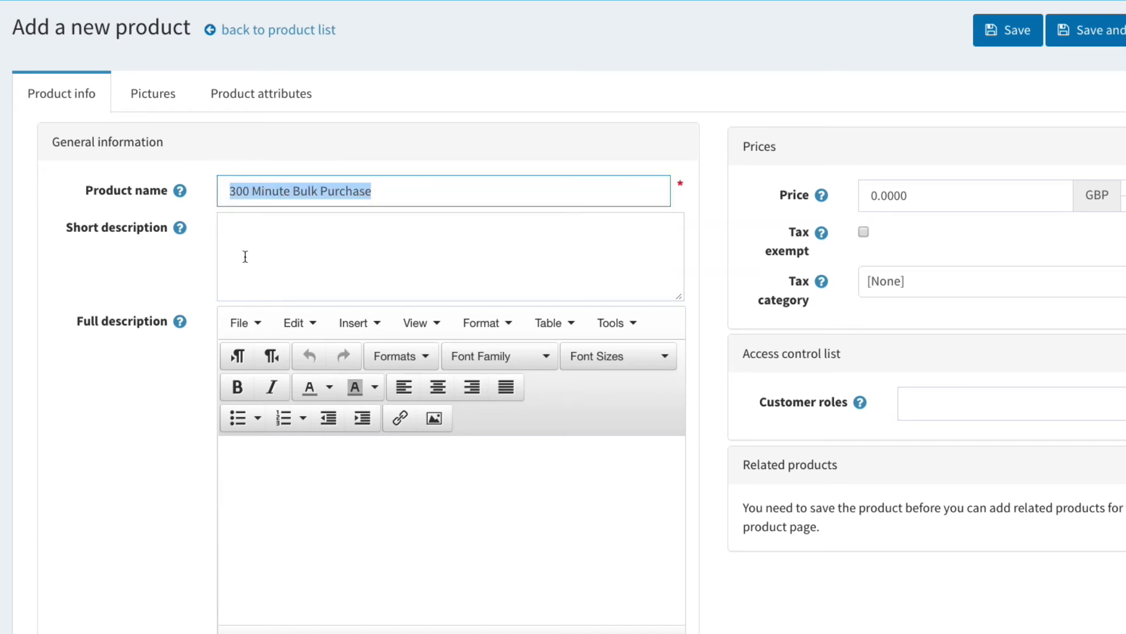
{"action": "left_click", "coordinate": [259, 239]}
{"action": "key", "text": "ctrl+v"}
{"action": "type", "text": "wit"}
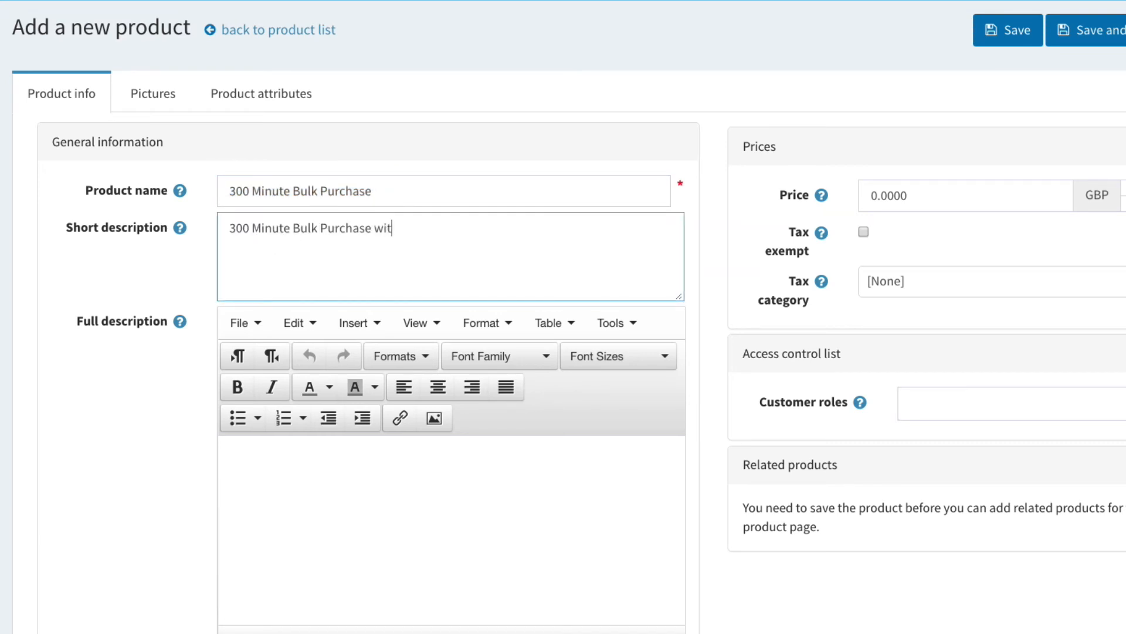
{"action": "type", "text": "h our coaching team giving "}
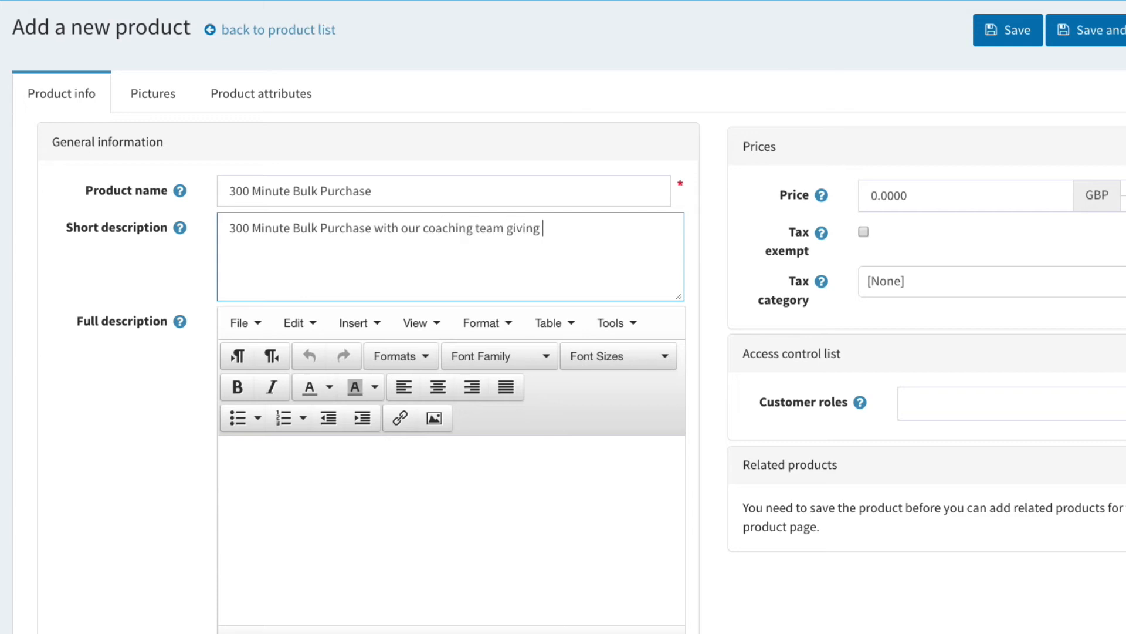
{"action": "type", "text": "you complete dl"}
{"action": "key", "text": "BackSpace"}
{"action": "type", "text": "flexi"}
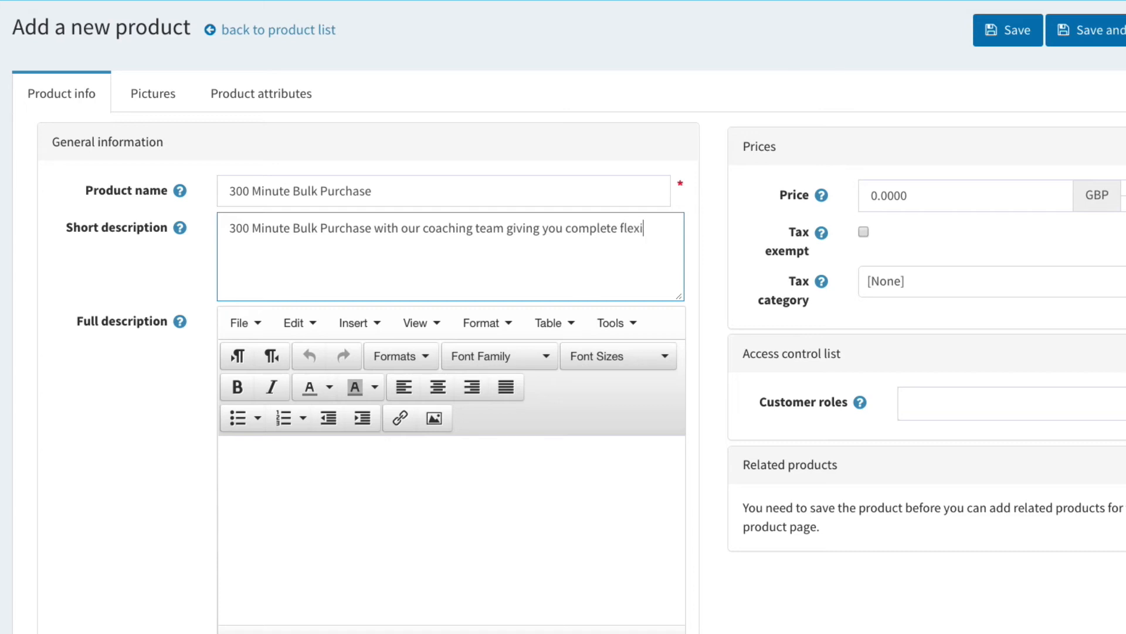
{"action": "type", "text": "bility."}
Step: Fill the full description with the short description's sentence four times, plus once more in a new paragraph
{"action": "left_click_drag", "start_coordinate": [322, 274], "coordinate": [231, 217]}
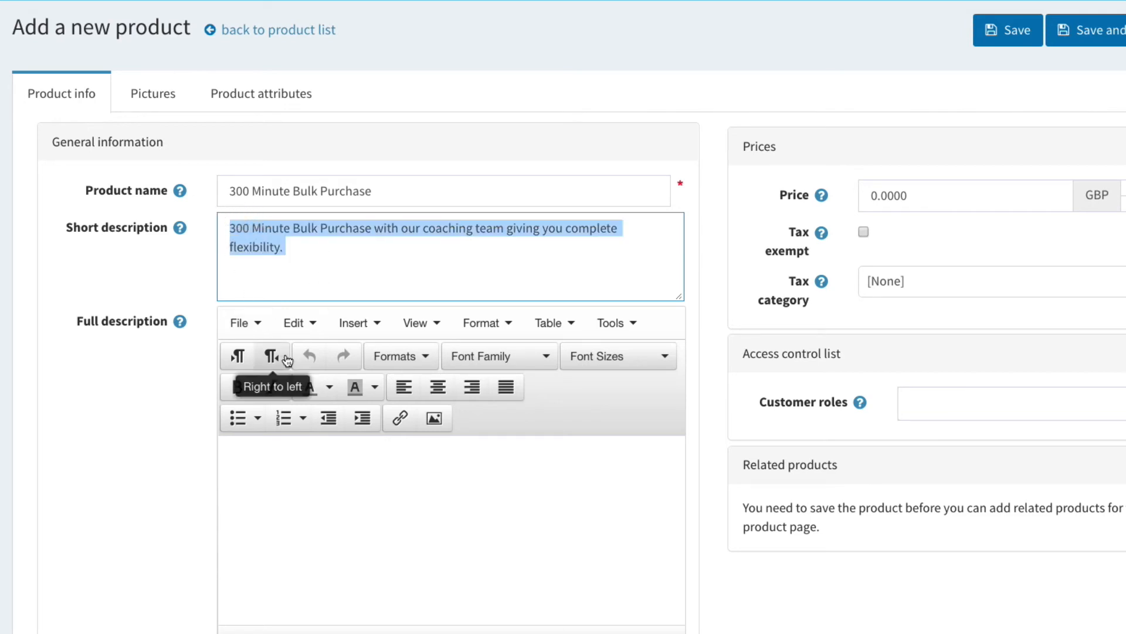
{"action": "key", "text": "ctrl+c"}
{"action": "left_click", "coordinate": [280, 447]}
{"action": "key", "text": "ctrl+v"}
{"action": "key", "text": "ctrl+v"}
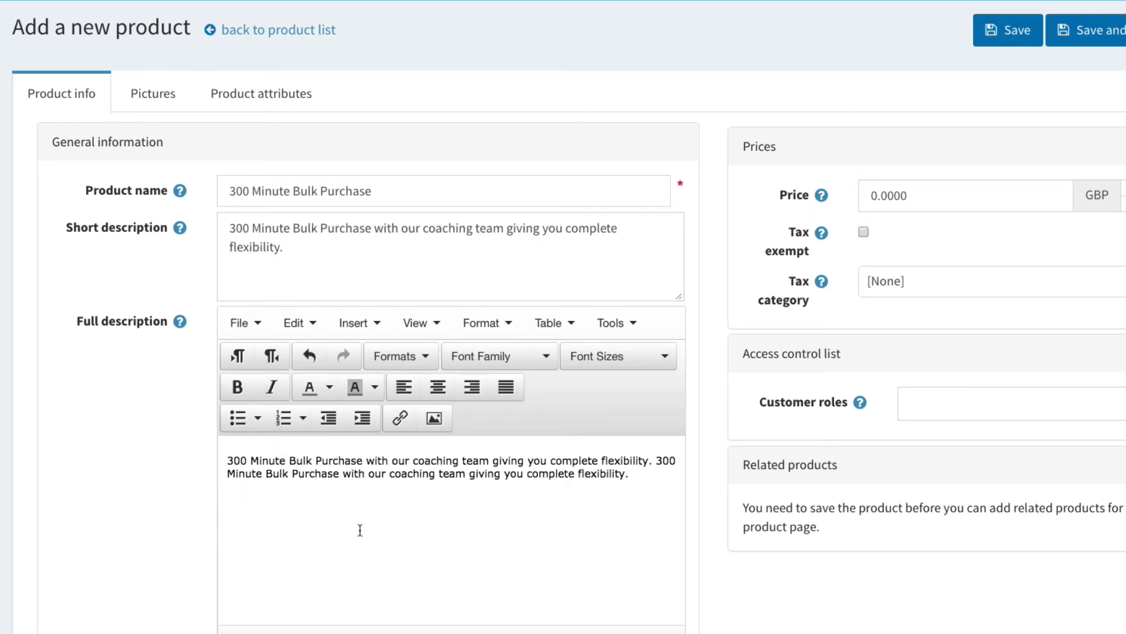
{"action": "key", "text": "ctrl+v"}
{"action": "key", "text": "ctrl+v"}
{"action": "key", "text": "Return"}
{"action": "scroll", "coordinate": [369, 537], "scroll_direction": "down", "scroll_amount": 2}
{"action": "key", "text": "ctrl+v"}
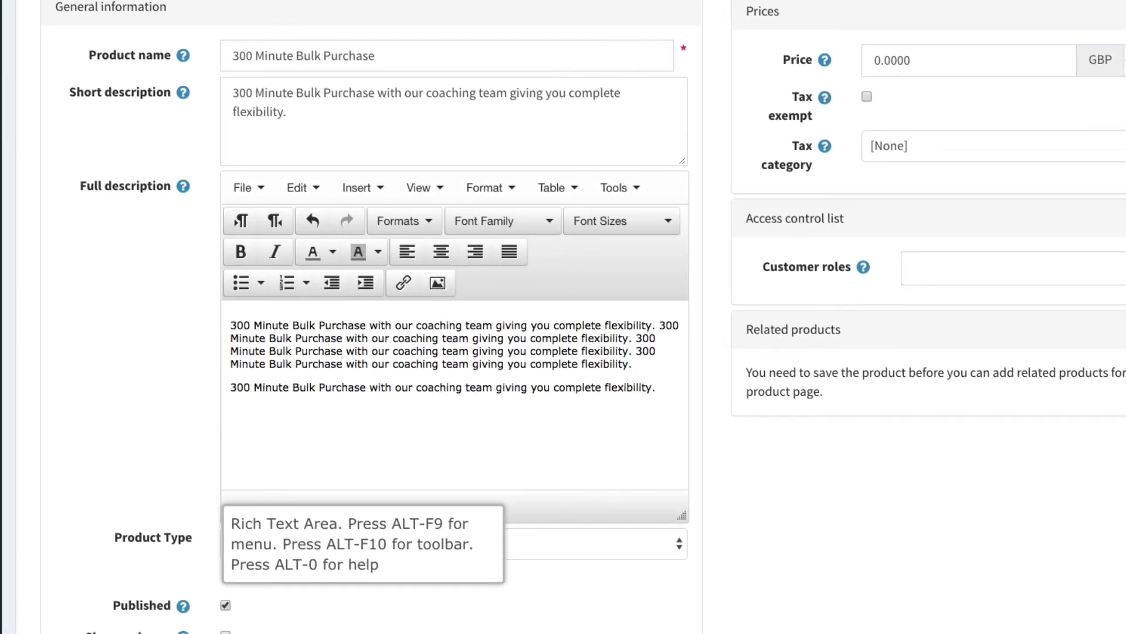
Step: Set the product type to Lesson Credits, the program type to One To One and the program to One to One & Swing Studio
{"action": "scroll", "coordinate": [182, 367], "scroll_direction": "down", "scroll_amount": 2}
{"action": "left_click", "coordinate": [301, 437]}
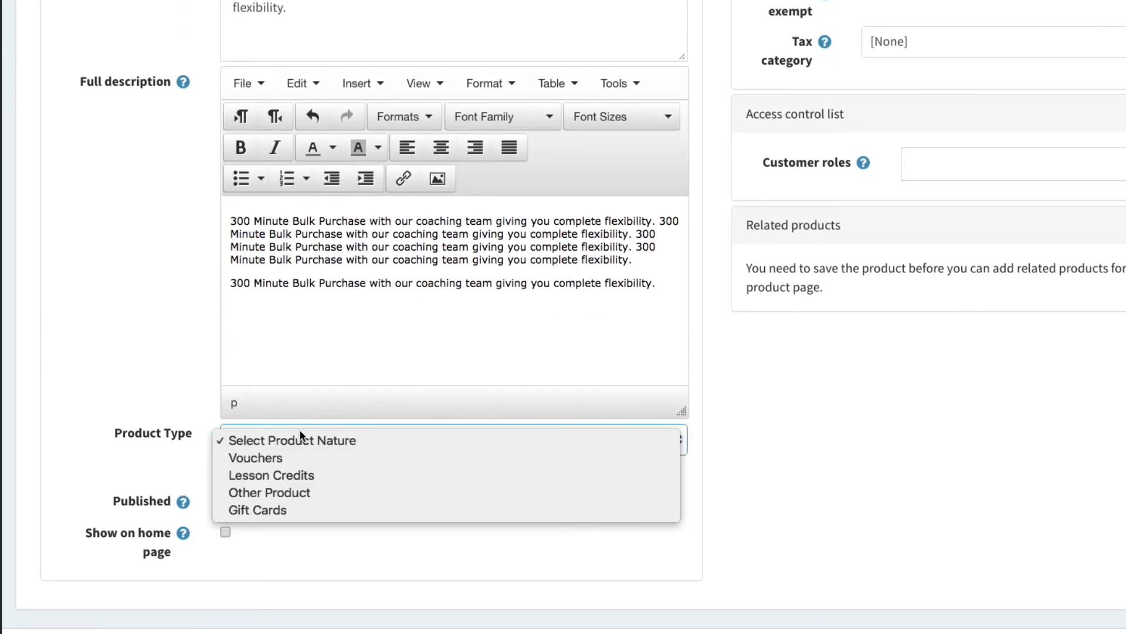
{"action": "left_click", "coordinate": [312, 474]}
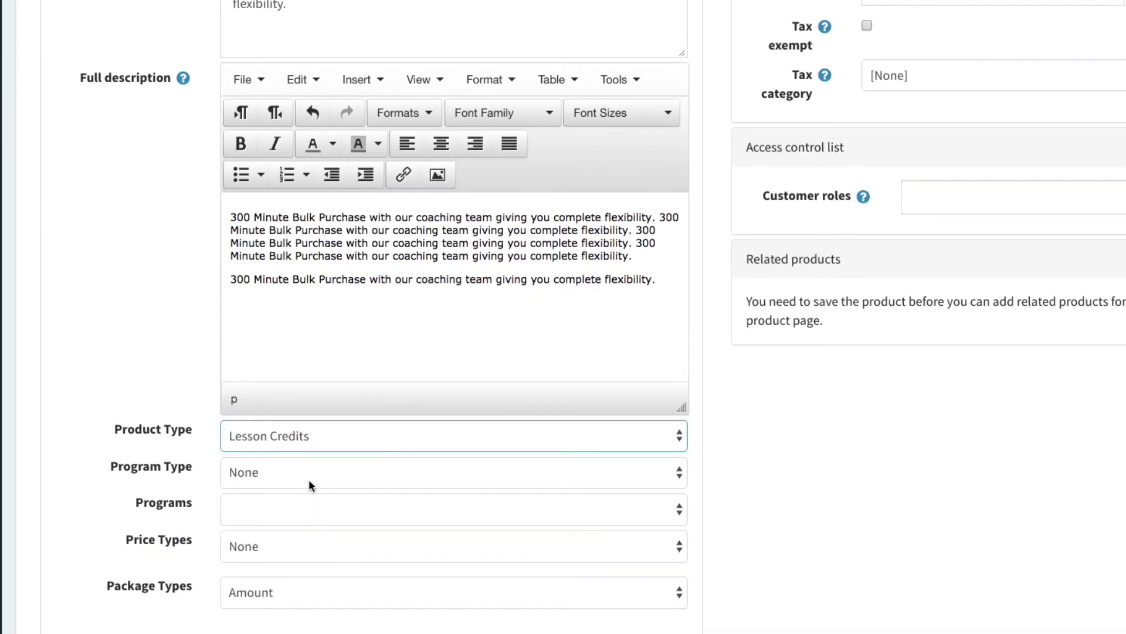
{"action": "left_click", "coordinate": [309, 478]}
{"action": "left_click", "coordinate": [312, 490]}
{"action": "left_click", "coordinate": [277, 514]}
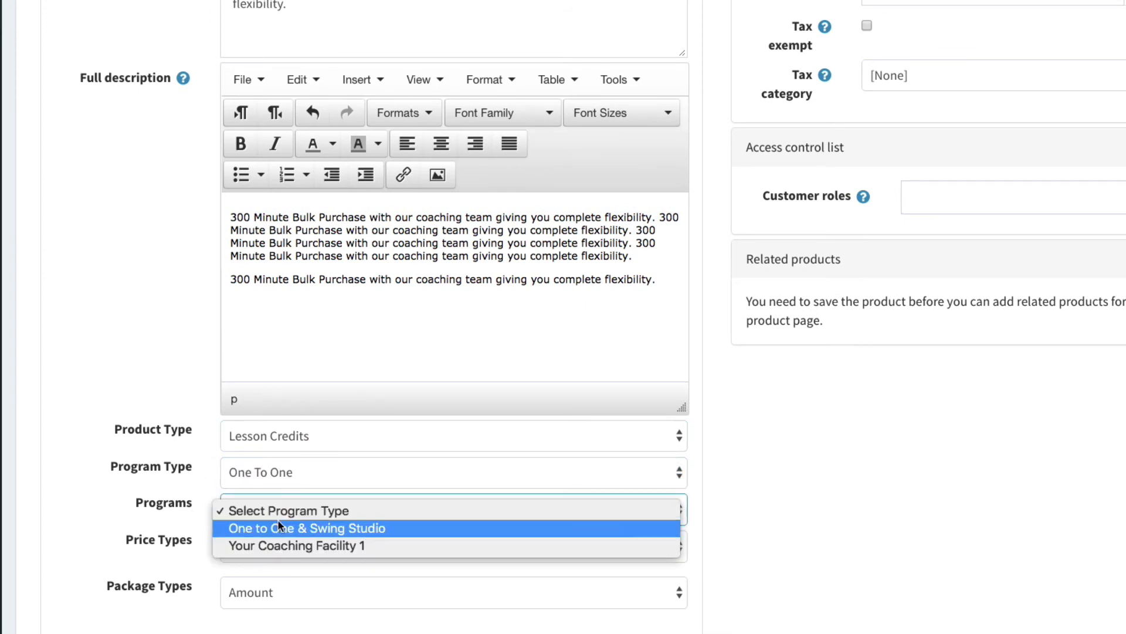
{"action": "left_click", "coordinate": [282, 535]}
Step: Set the price type to Customized and select the coach listed after Coach Number 4
{"action": "scroll", "coordinate": [176, 504], "scroll_direction": "down", "scroll_amount": 2}
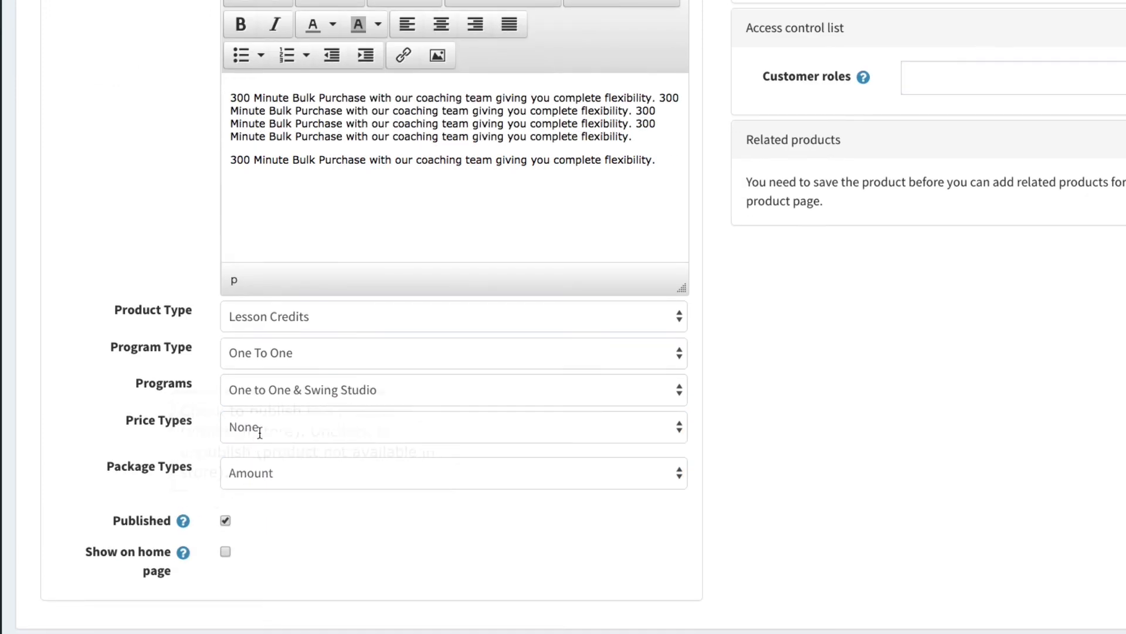
{"action": "left_click", "coordinate": [262, 431]}
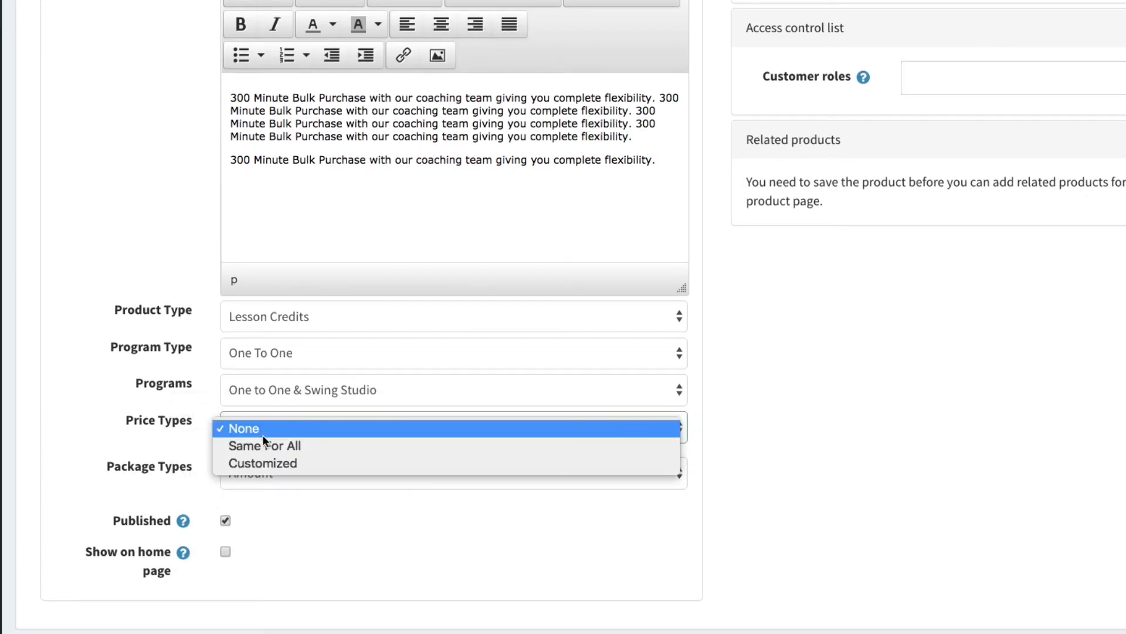
{"action": "left_click", "coordinate": [309, 463]}
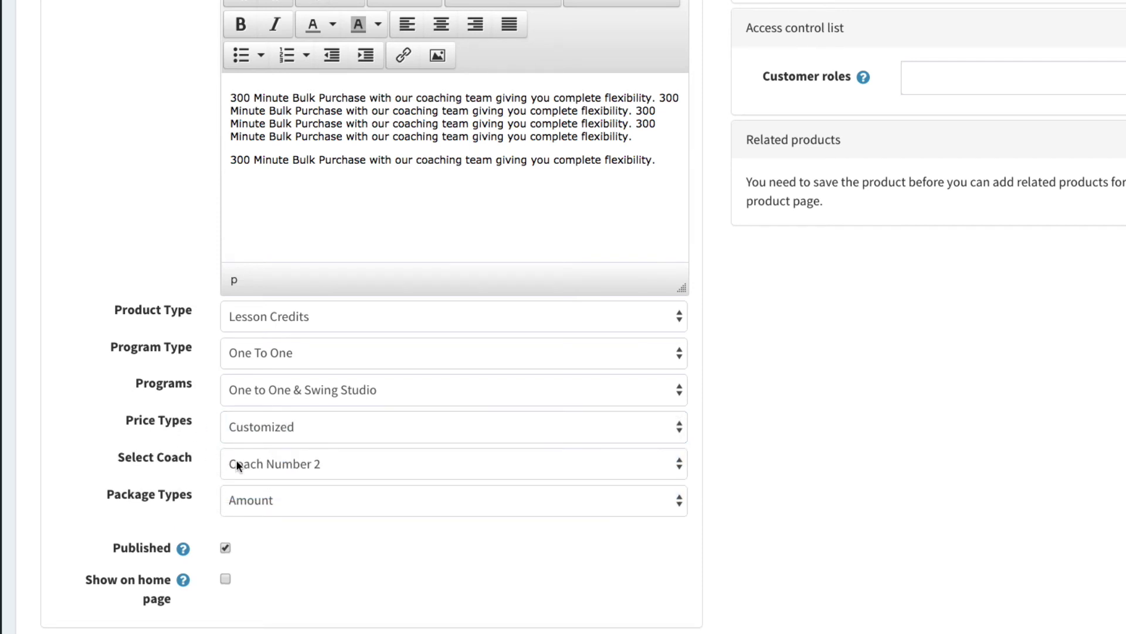
{"action": "left_click", "coordinate": [235, 462]}
{"action": "left_click", "coordinate": [149, 438]}
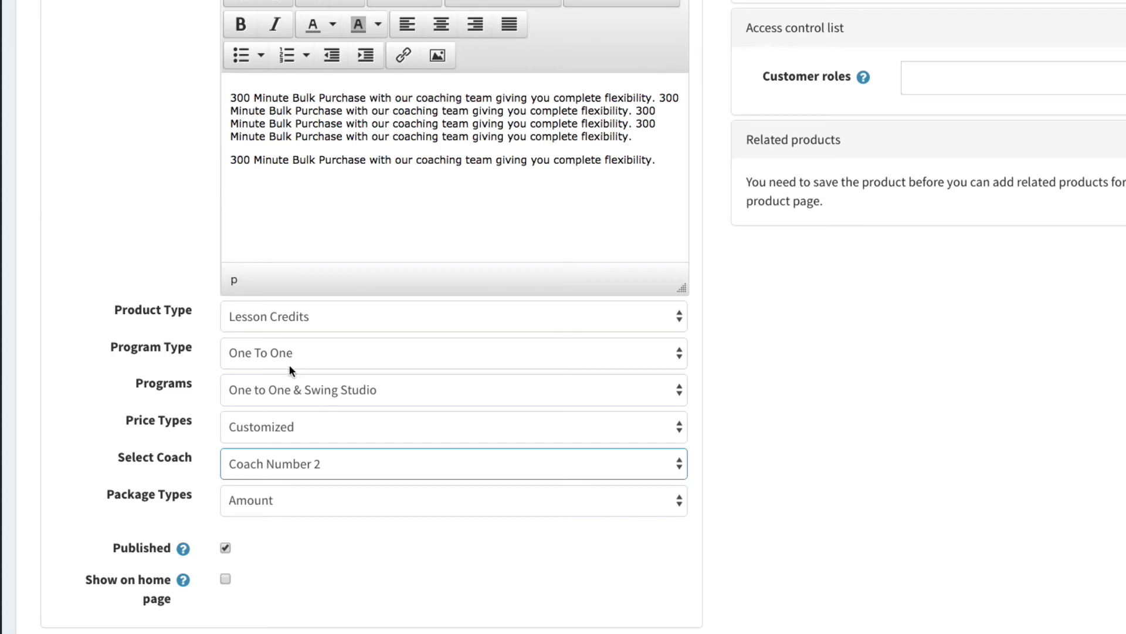
{"action": "left_click", "coordinate": [274, 473]}
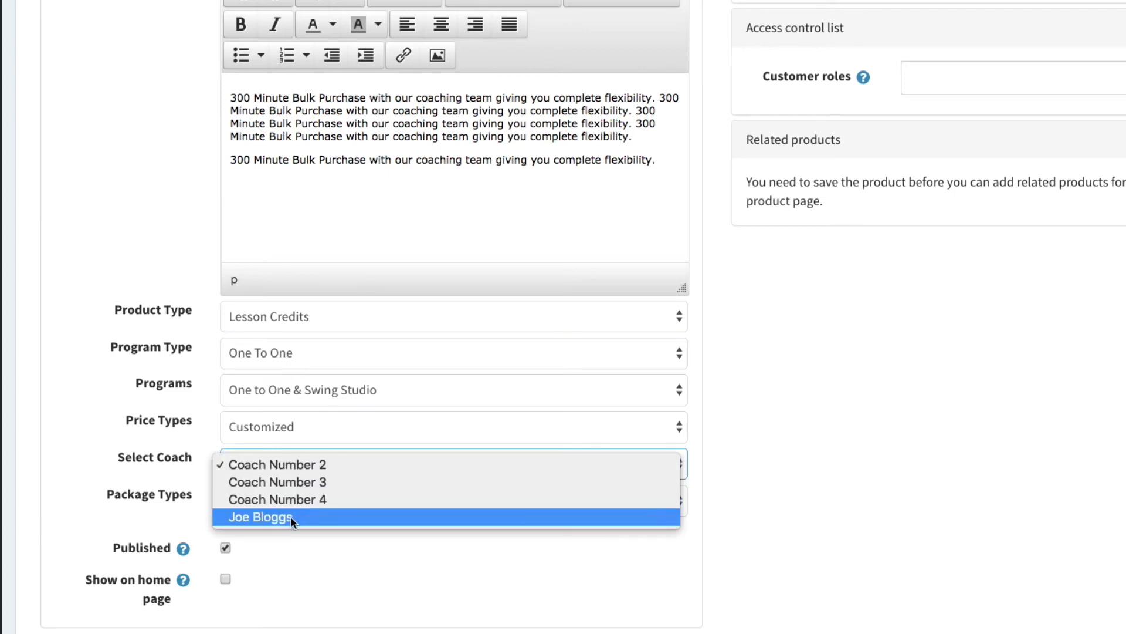
{"action": "left_click", "coordinate": [290, 516]}
Step: Set the product's package type to Credit Minutes
{"action": "left_click", "coordinate": [258, 497]}
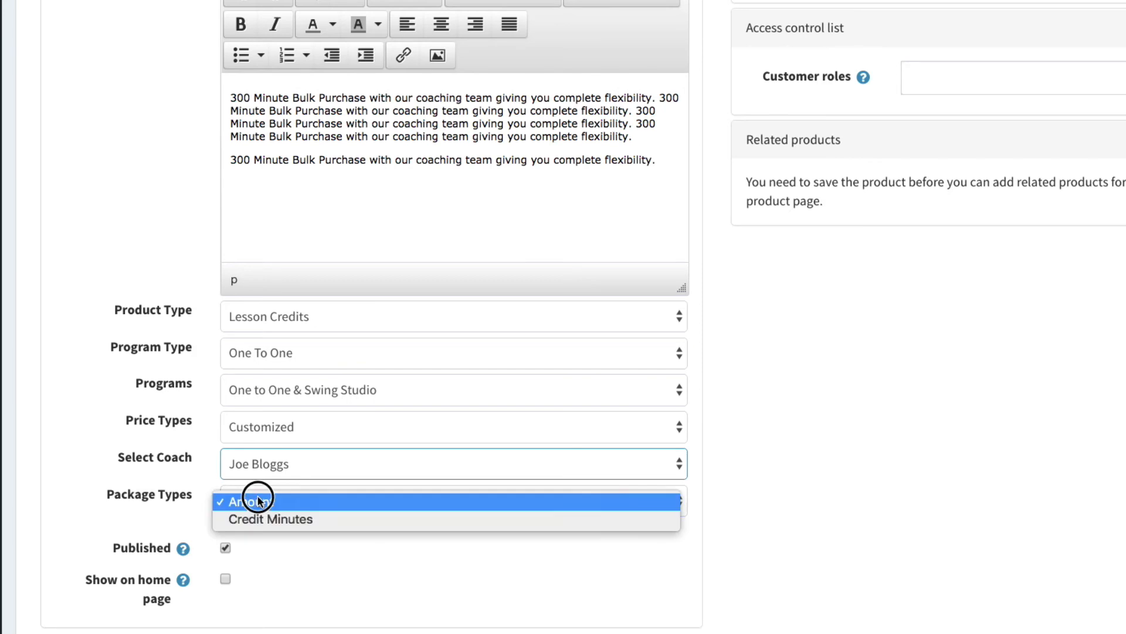
{"action": "left_click", "coordinate": [280, 519]}
{"action": "left_click", "coordinate": [829, 521]}
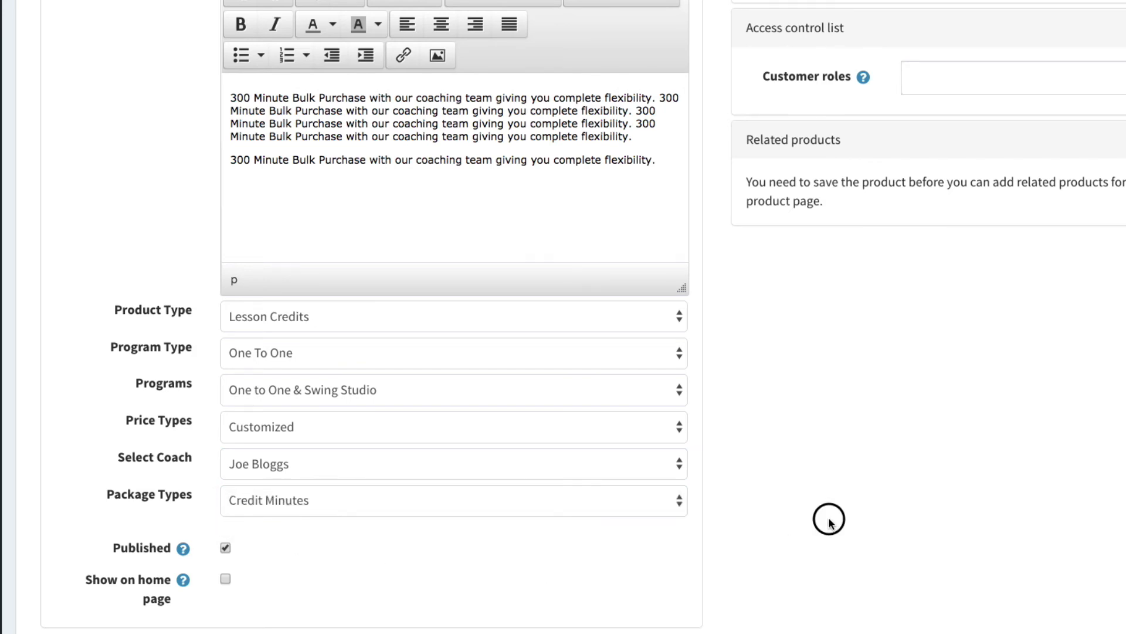
Step: Set the selected coach's price to 320.00 GBP and the credits to 300
{"action": "scroll", "coordinate": [828, 522], "scroll_direction": "down", "scroll_amount": 1}
{"action": "scroll", "coordinate": [828, 523], "scroll_direction": "up", "scroll_amount": 5}
{"action": "scroll", "coordinate": [860, 134], "scroll_direction": "right", "scroll_amount": 2}
{"action": "left_click", "coordinate": [765, 123]}
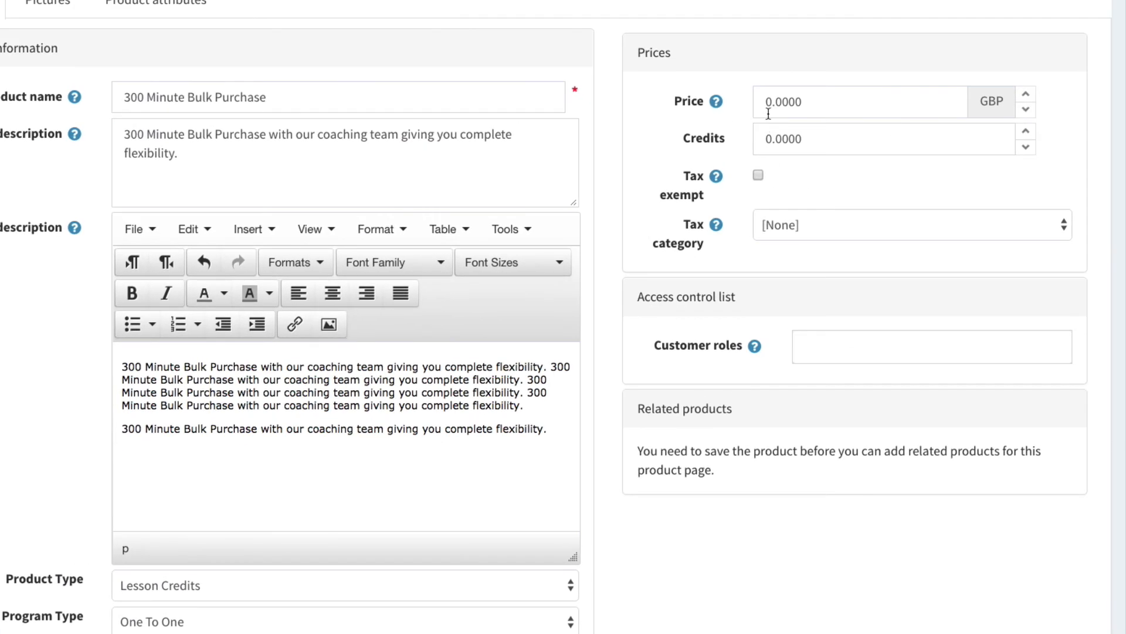
{"action": "left_click", "coordinate": [768, 114]}
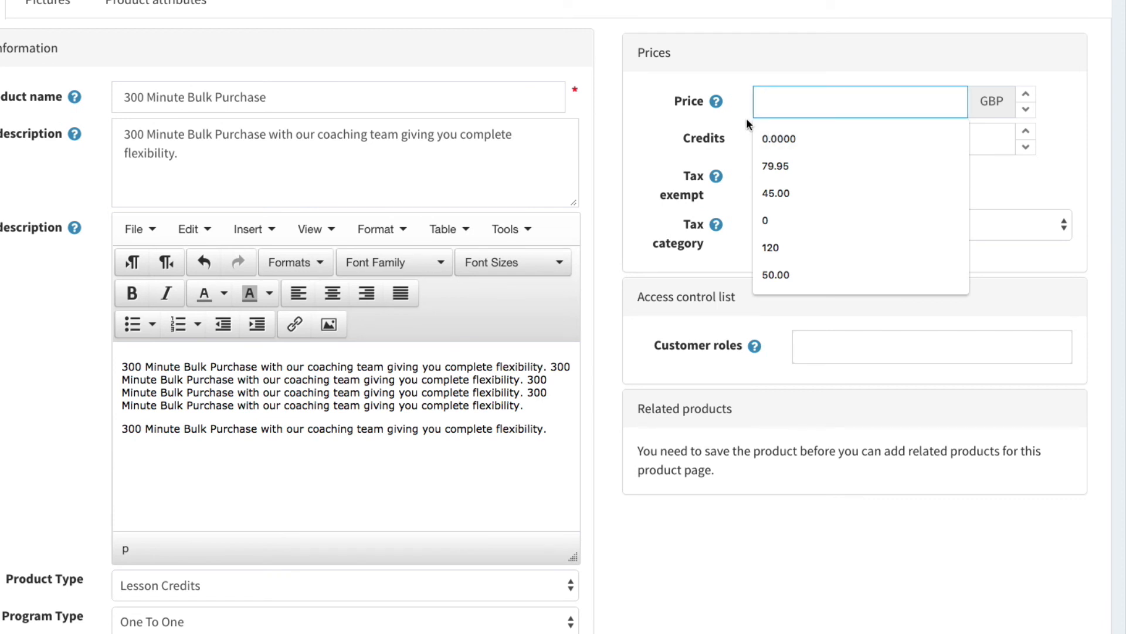
{"action": "type", "text": "3"}
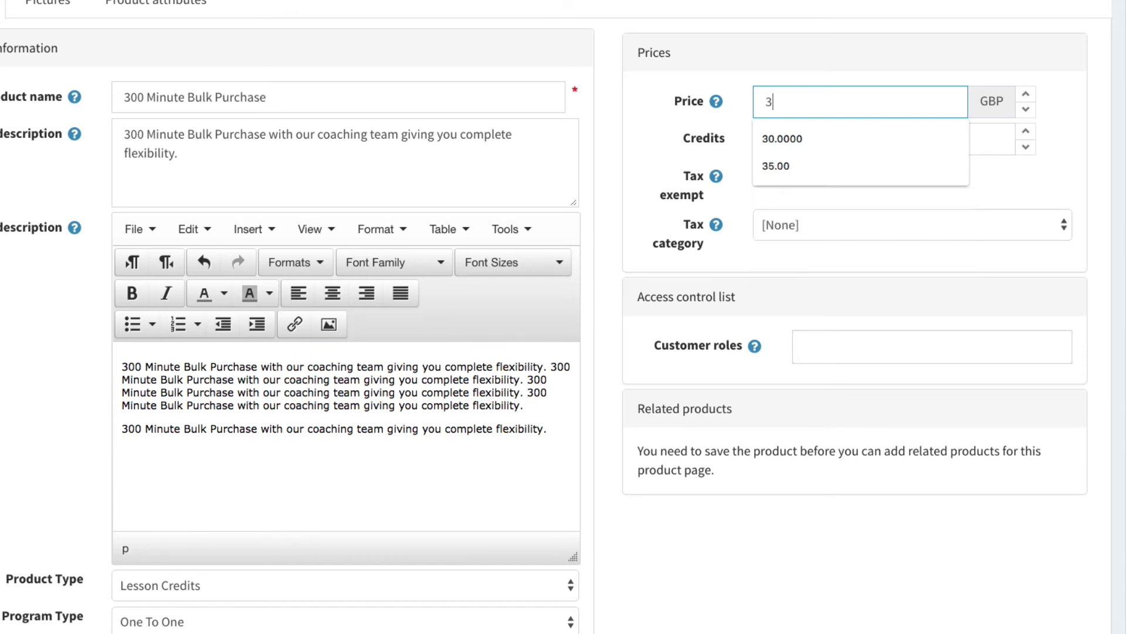
{"action": "type", "text": "20.00"}
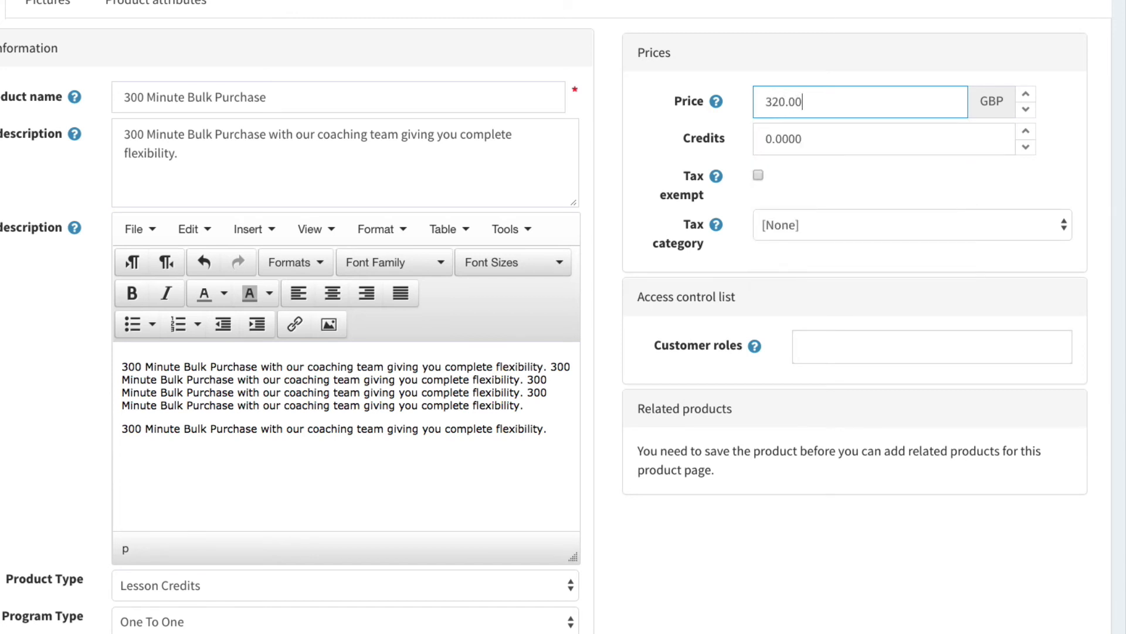
{"action": "left_click", "coordinate": [784, 142]}
{"action": "type", "text": "300.00"}
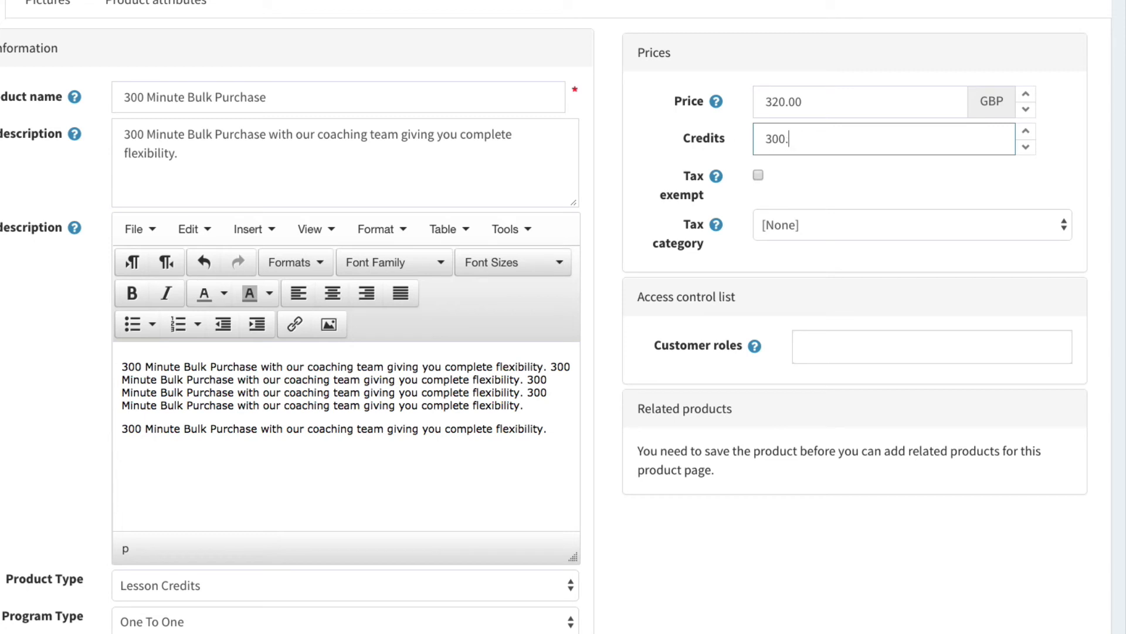
{"action": "left_click", "coordinate": [690, 179]}
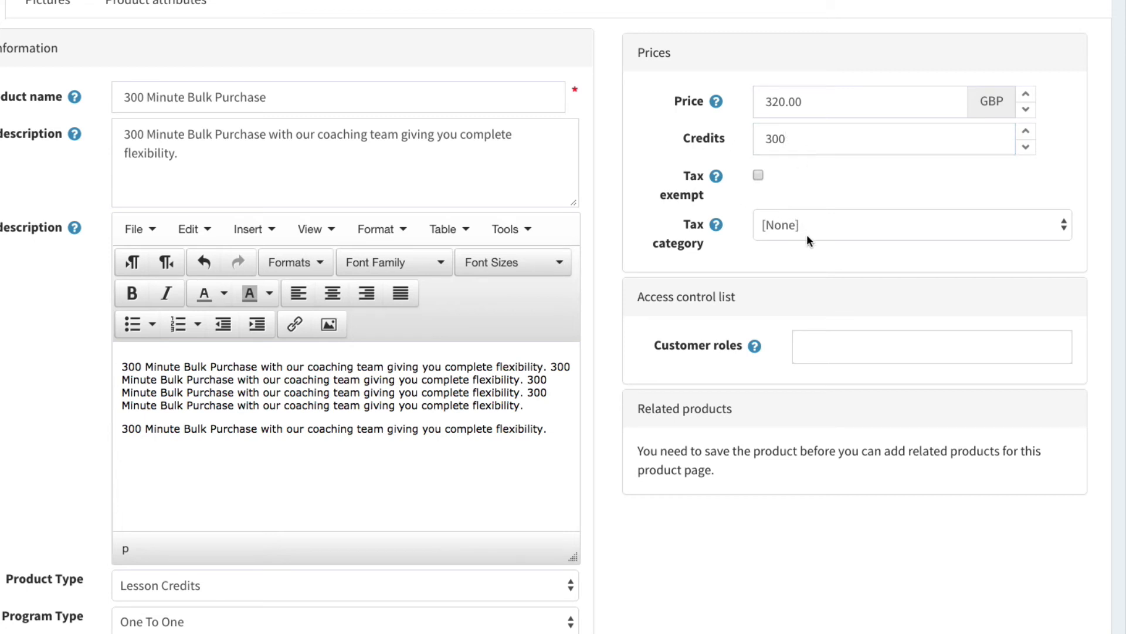
Step: Give the Coach, Guests, Player and Pro Shop customer roles access to the product, and save it while keeping it open for editing
{"action": "scroll", "coordinate": [807, 234], "scroll_direction": "down", "scroll_amount": 2}
{"action": "left_click", "coordinate": [818, 264]}
{"action": "left_click", "coordinate": [817, 308]}
{"action": "left_click", "coordinate": [824, 306]}
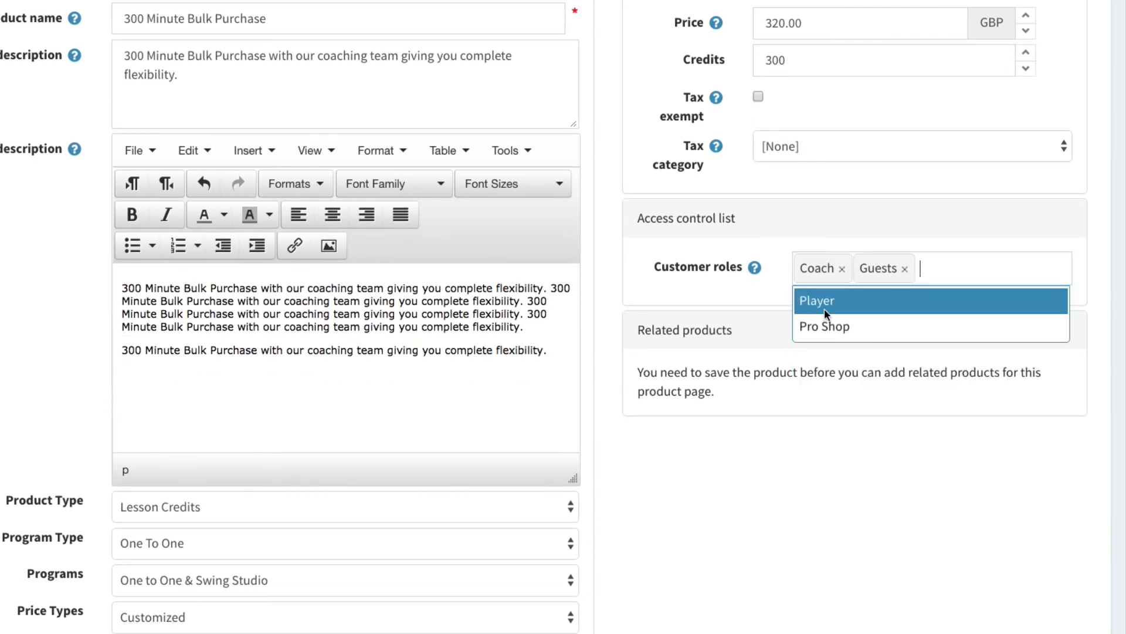
{"action": "left_click", "coordinate": [824, 302]}
{"action": "left_click", "coordinate": [826, 304]}
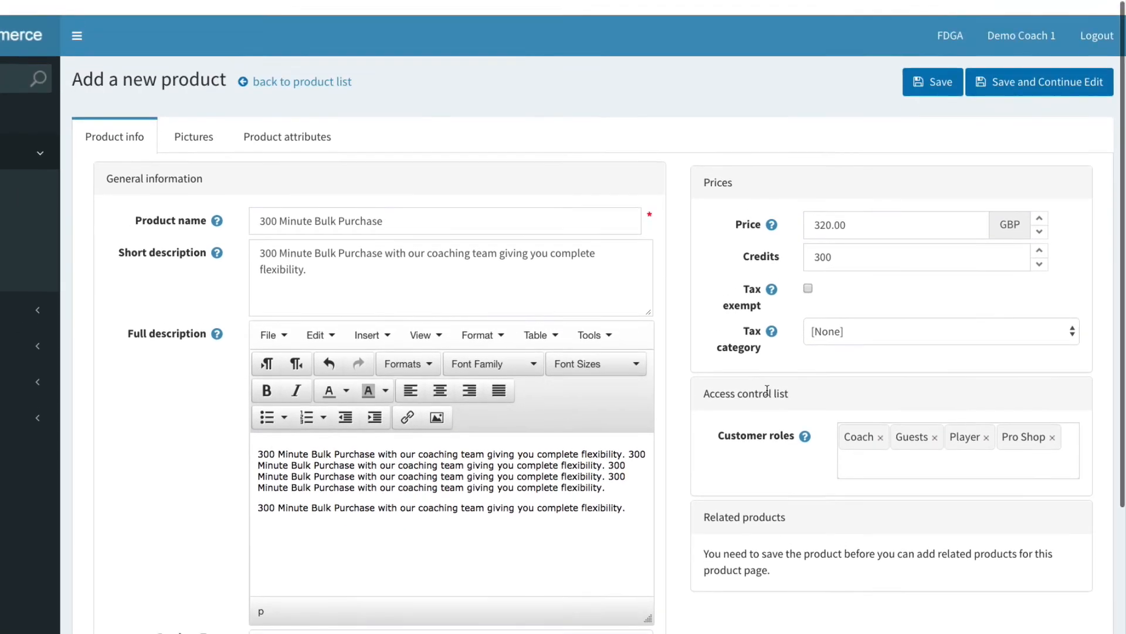
{"action": "left_click", "coordinate": [999, 69]}
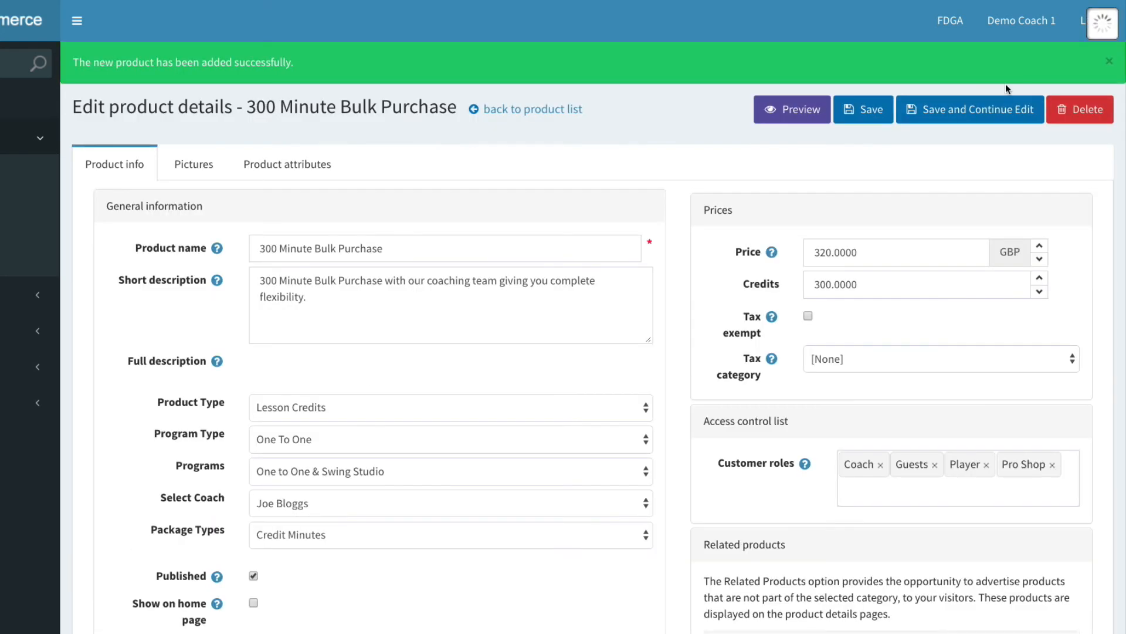
Step: Switch the saved product to a different coach for separate pricing, and postpone the iCloud connection prompt
{"action": "scroll", "coordinate": [544, 261], "scroll_direction": "down", "scroll_amount": 1}
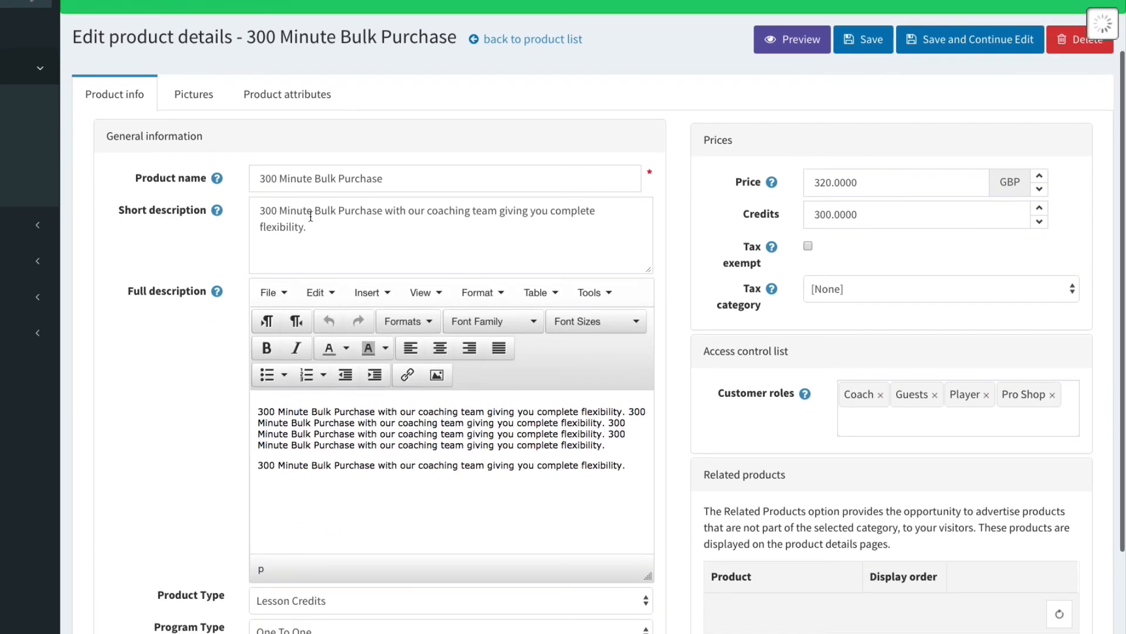
{"action": "scroll", "coordinate": [531, 463], "scroll_direction": "down", "scroll_amount": 3}
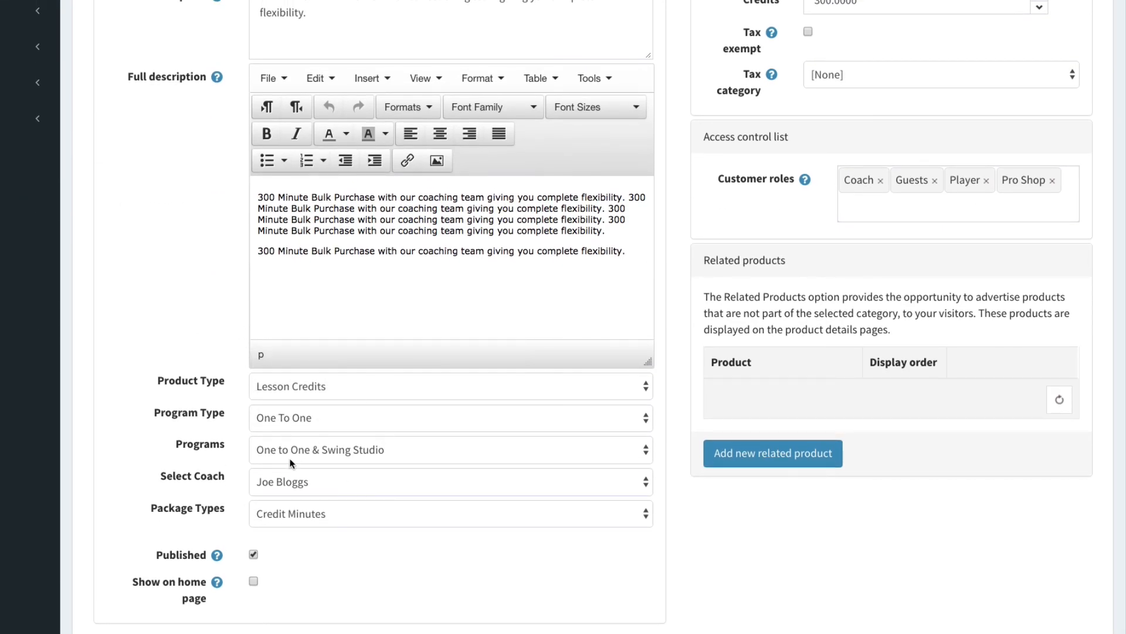
{"action": "left_click", "coordinate": [320, 484]}
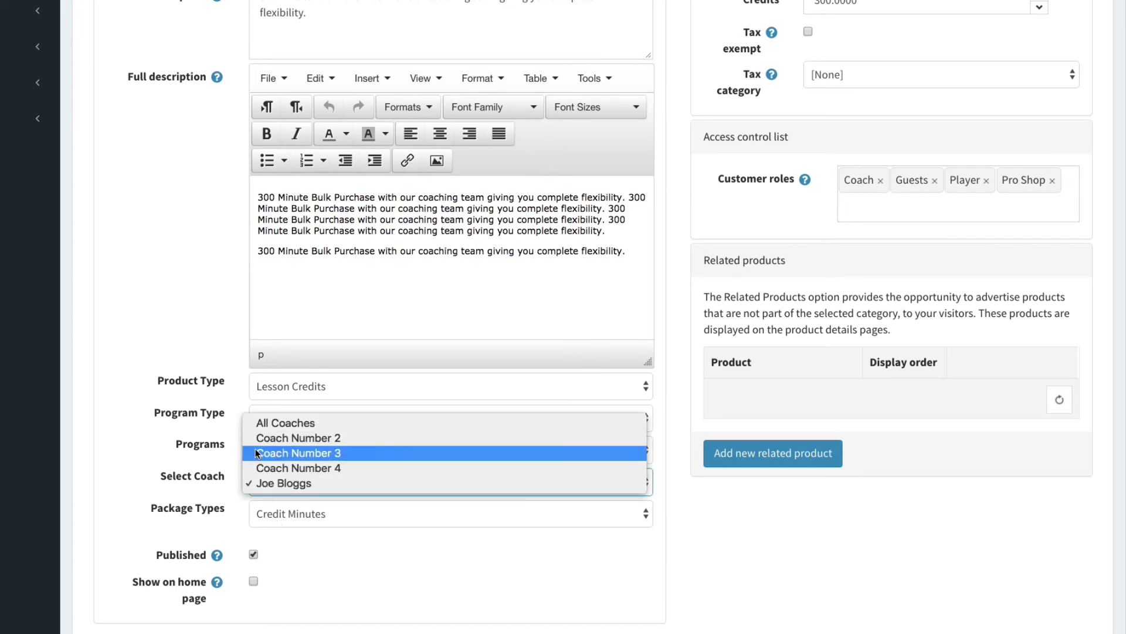
{"action": "left_click", "coordinate": [731, 582]}
{"action": "key", "text": "Down"}
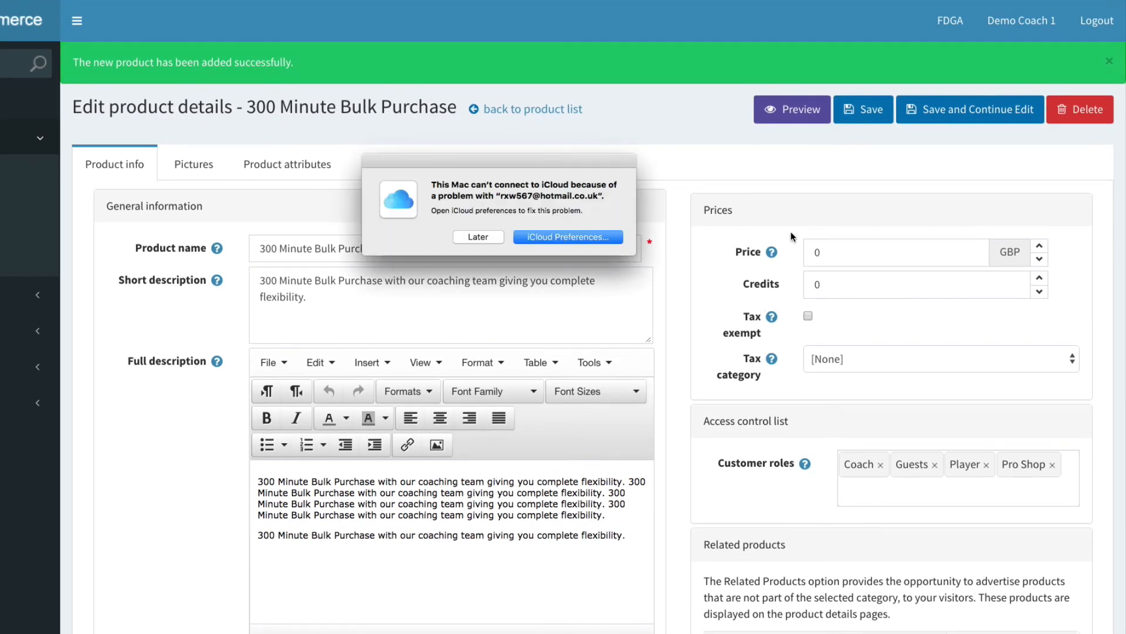
{"action": "left_click", "coordinate": [490, 236]}
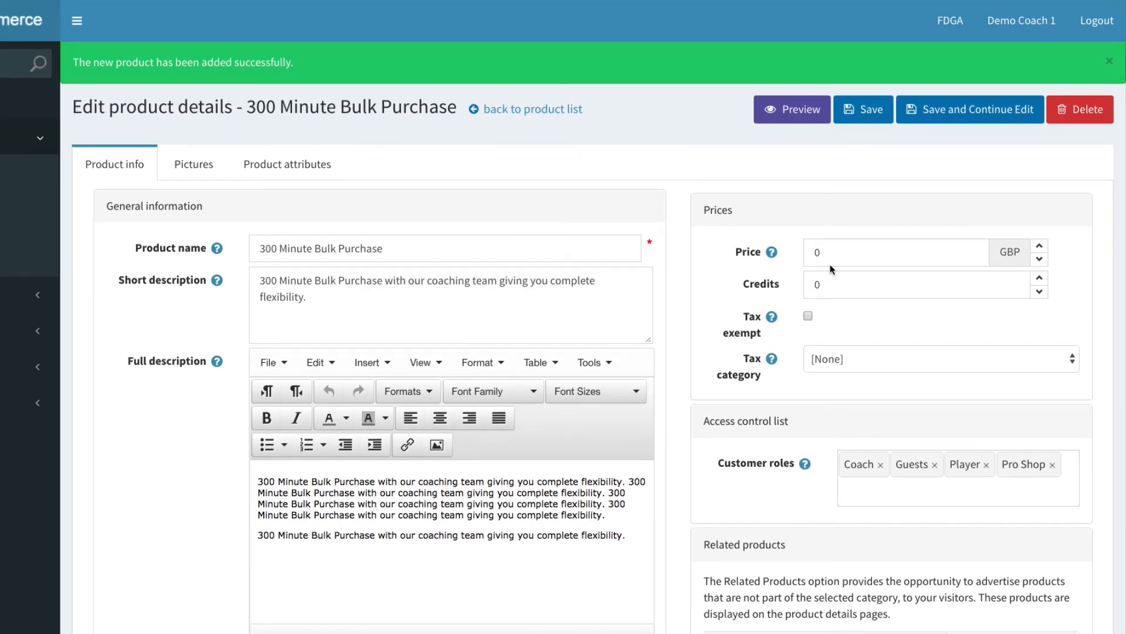
Step: Set this coach's price to 280.00 GBP and credits to 300, and save the product while keeping it open for editing
{"action": "left_click", "coordinate": [823, 252]}
{"action": "key", "text": "BackSpace"}
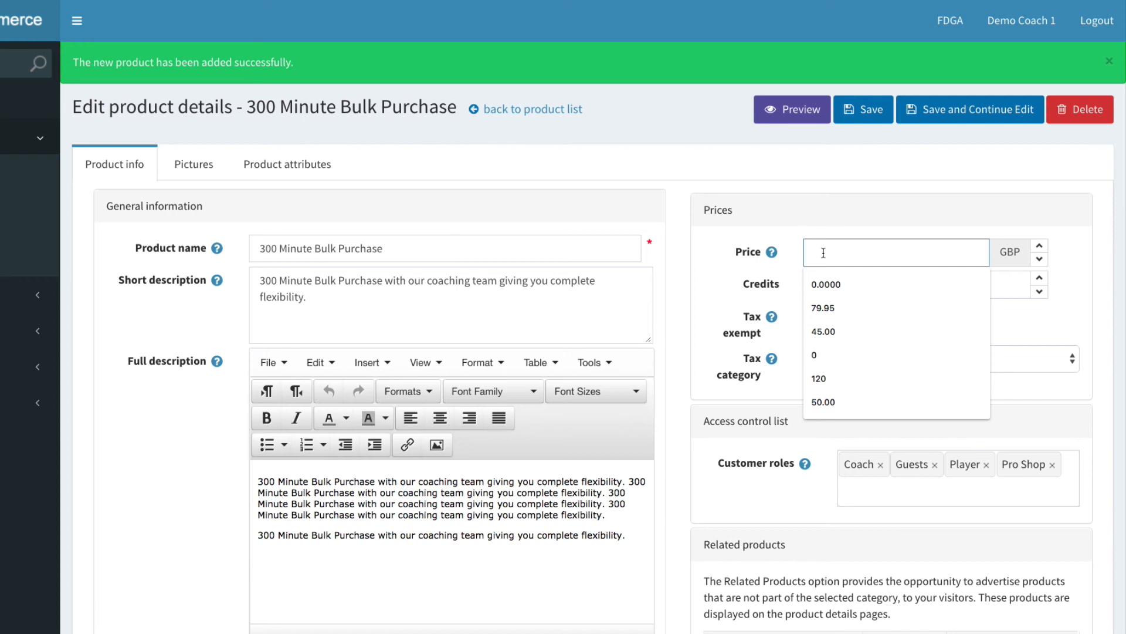
{"action": "type", "text": "280.00"}
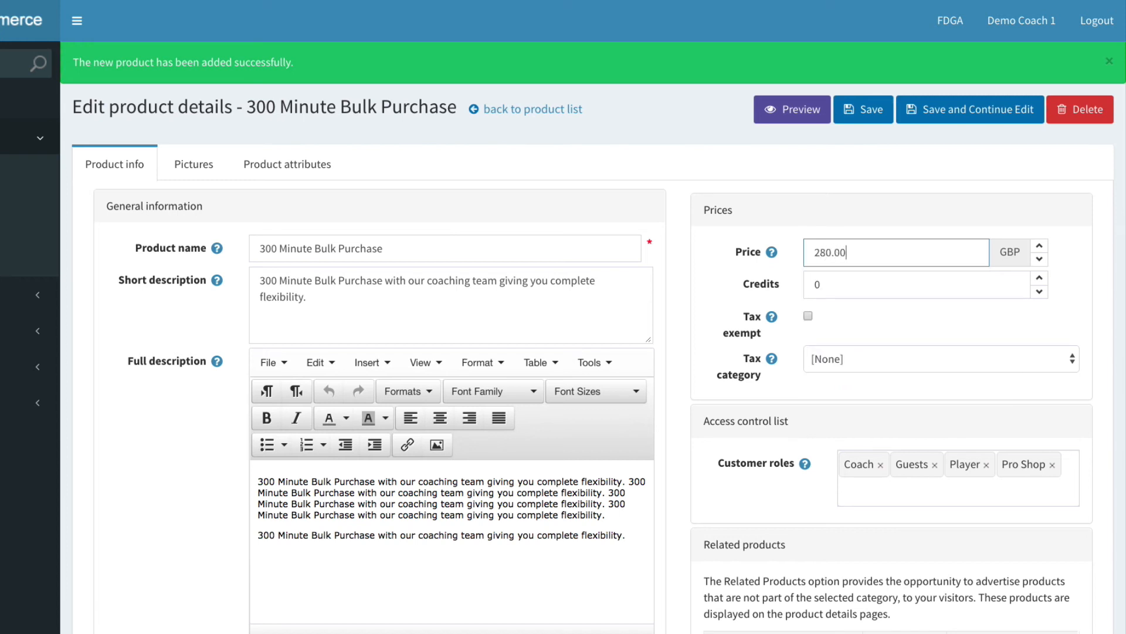
{"action": "double_click", "coordinate": [824, 285]}
{"action": "type", "text": "300"}
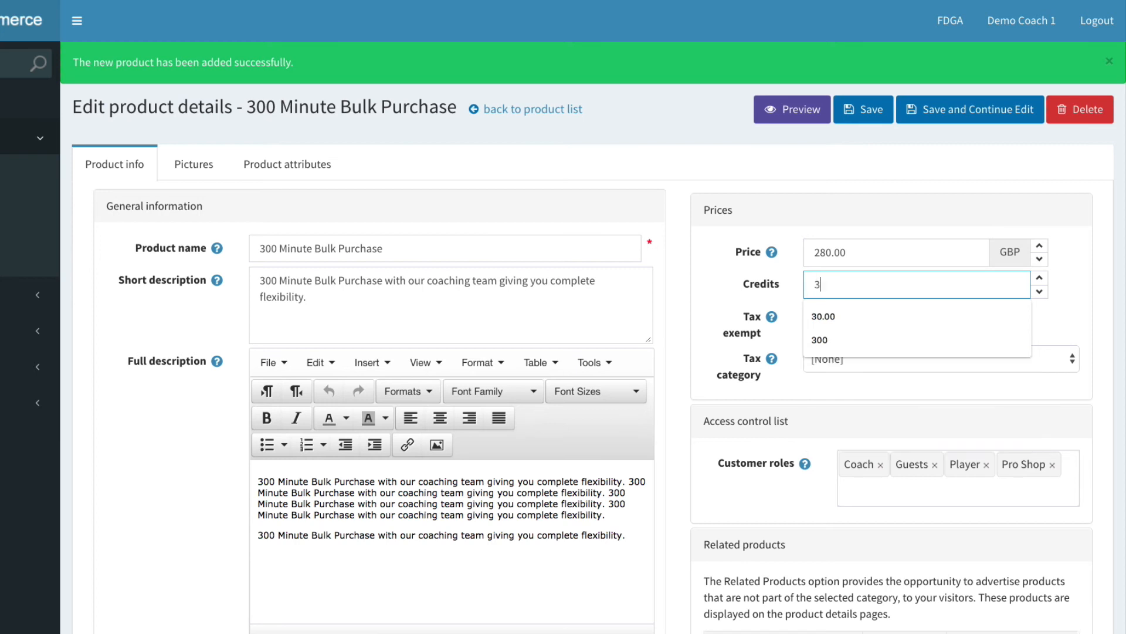
{"action": "left_click", "coordinate": [755, 286]}
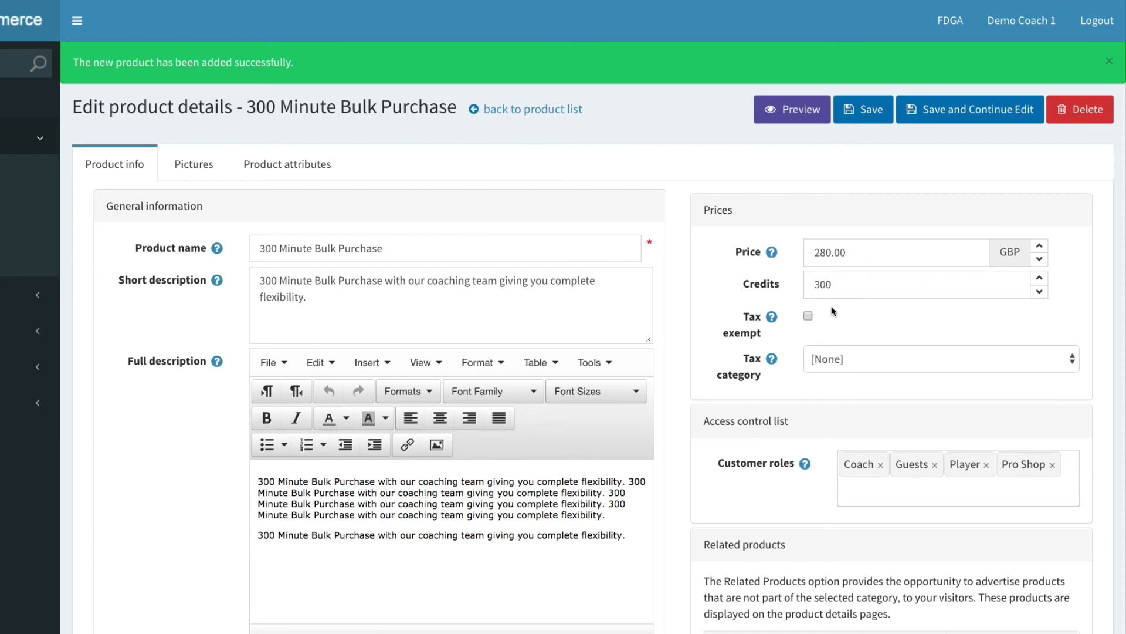
{"action": "scroll", "coordinate": [855, 328], "scroll_direction": "down", "scroll_amount": 2}
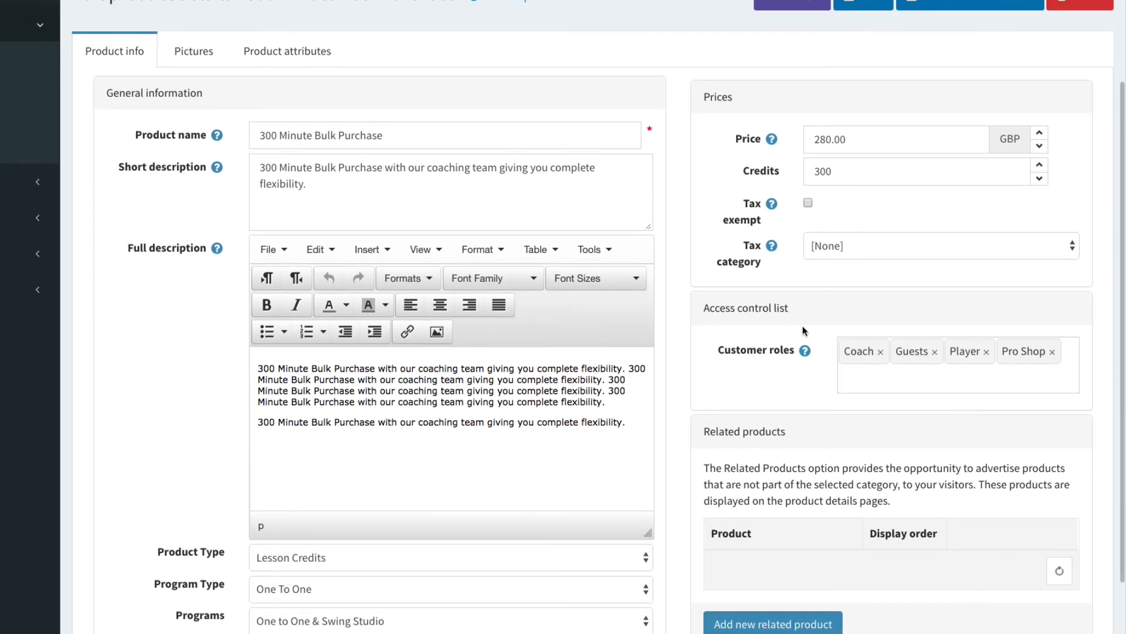
{"action": "scroll", "coordinate": [774, 390], "scroll_direction": "up", "scroll_amount": 5}
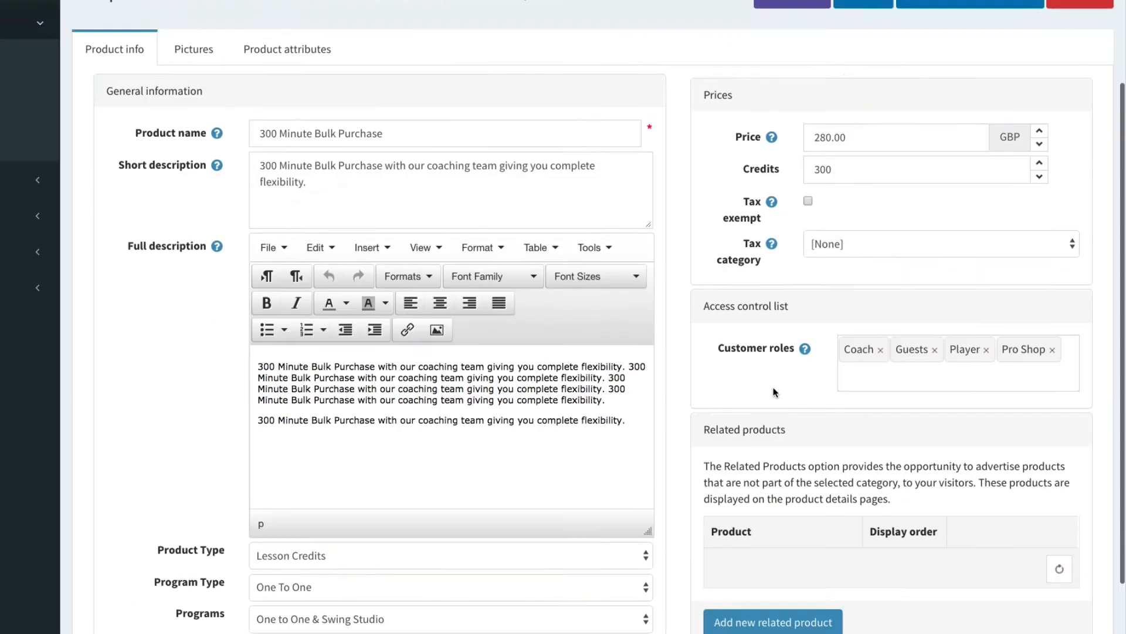
{"action": "left_click", "coordinate": [923, 116]}
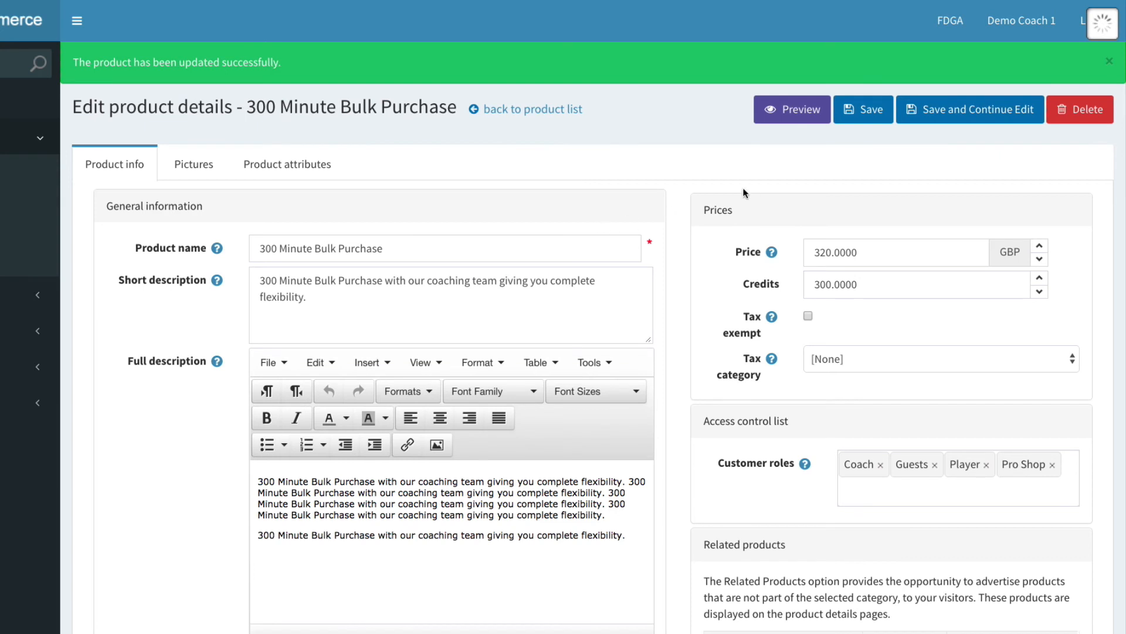
Step: Upload 0002384_45-minute-single-lesson_550.jpg from the Store Setup folder as a new picture for the 300 Minute Bulk Purchase
{"action": "left_click", "coordinate": [195, 166]}
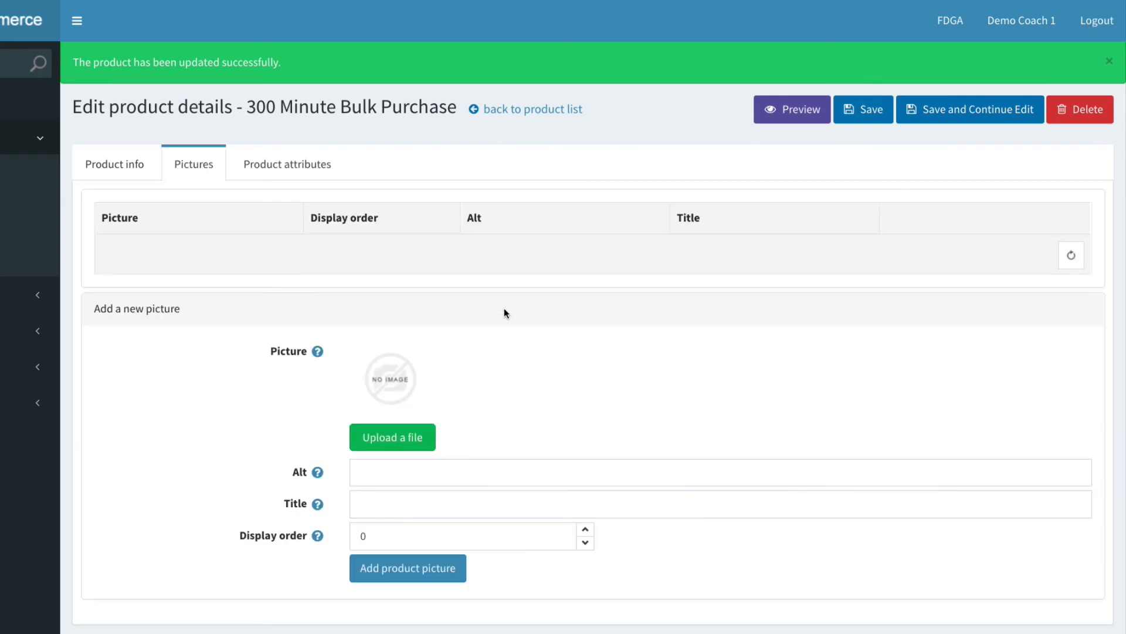
{"action": "left_click", "coordinate": [423, 446]}
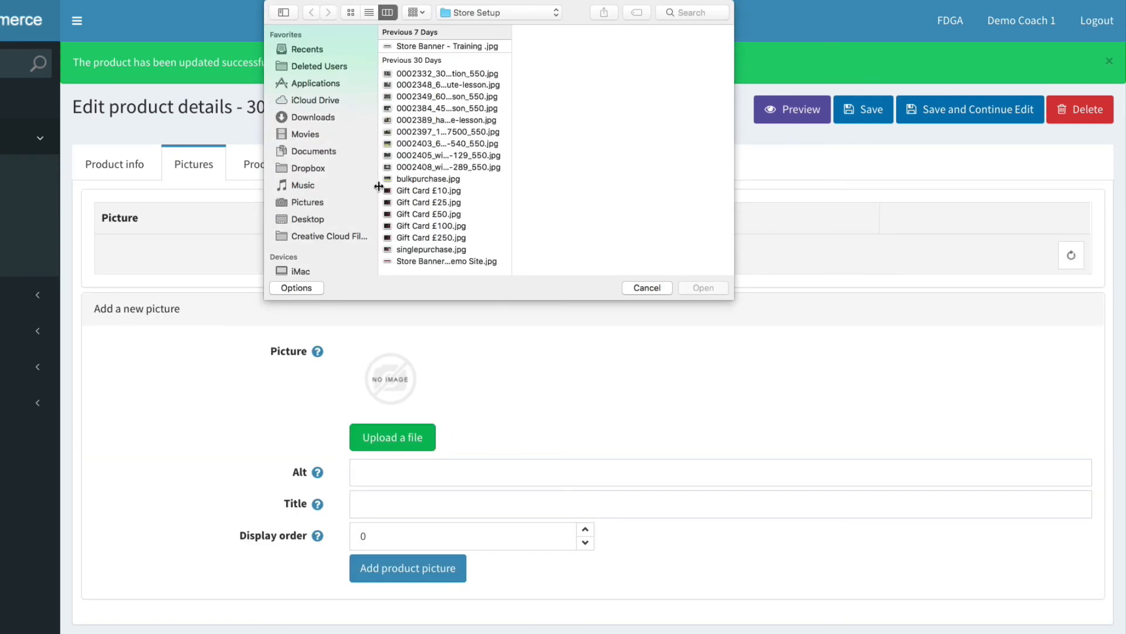
{"action": "left_click", "coordinate": [409, 156]}
{"action": "left_click", "coordinate": [418, 144]}
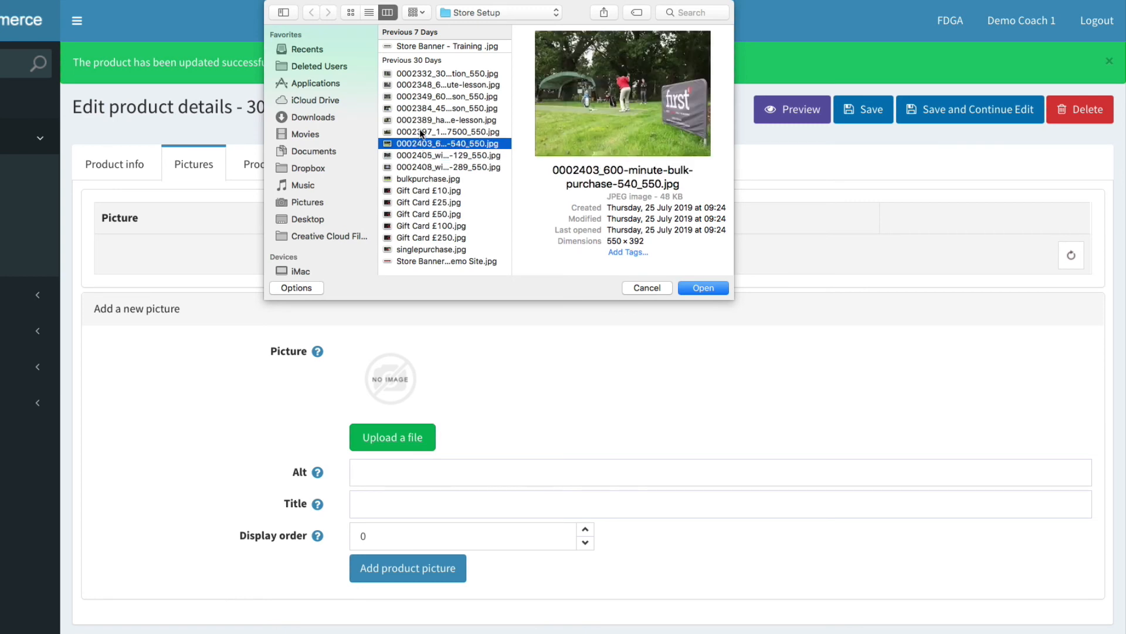
{"action": "left_click", "coordinate": [425, 120]}
{"action": "left_click", "coordinate": [431, 109]}
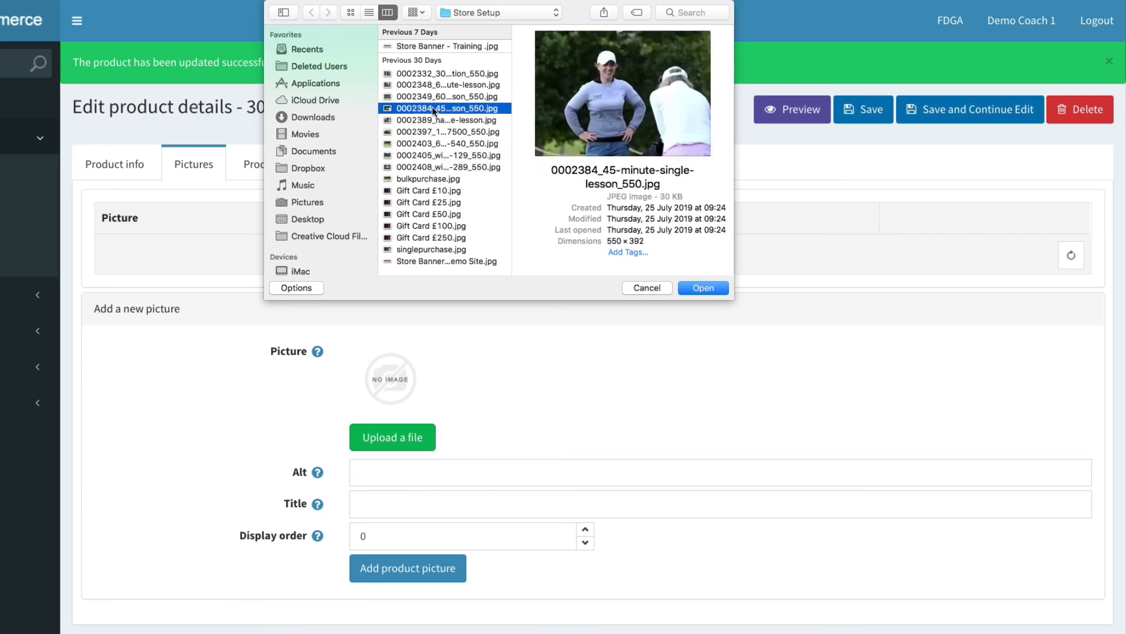
{"action": "left_click", "coordinate": [707, 291]}
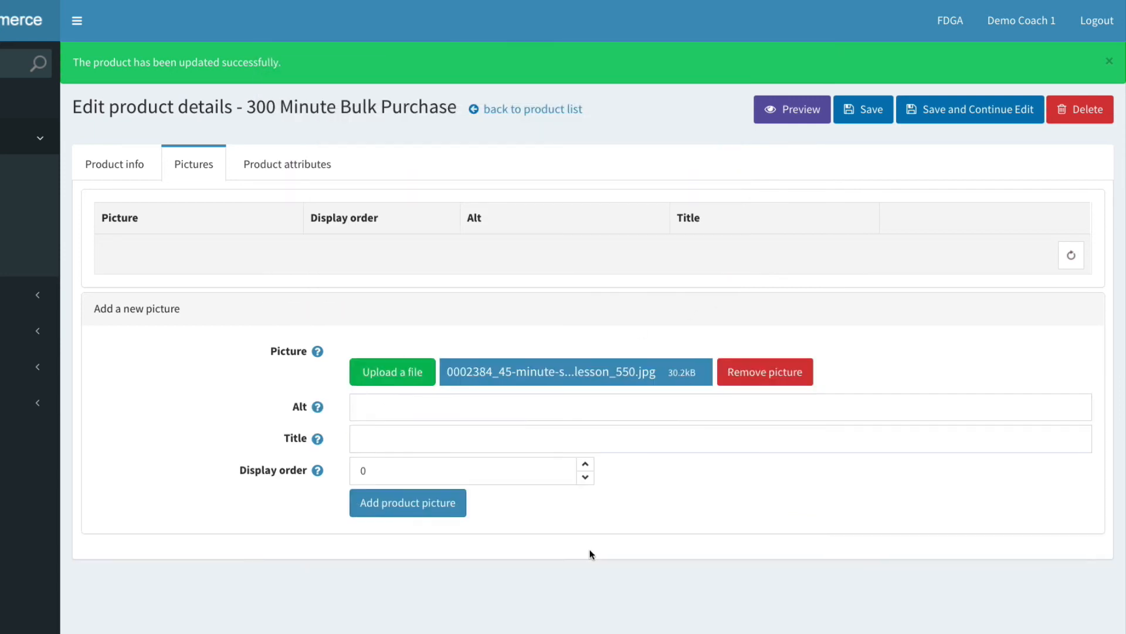
Step: Add the uploaded picture to the product with display order 1, and save the product
{"action": "left_click", "coordinate": [585, 505]}
{"action": "left_click", "coordinate": [412, 546]}
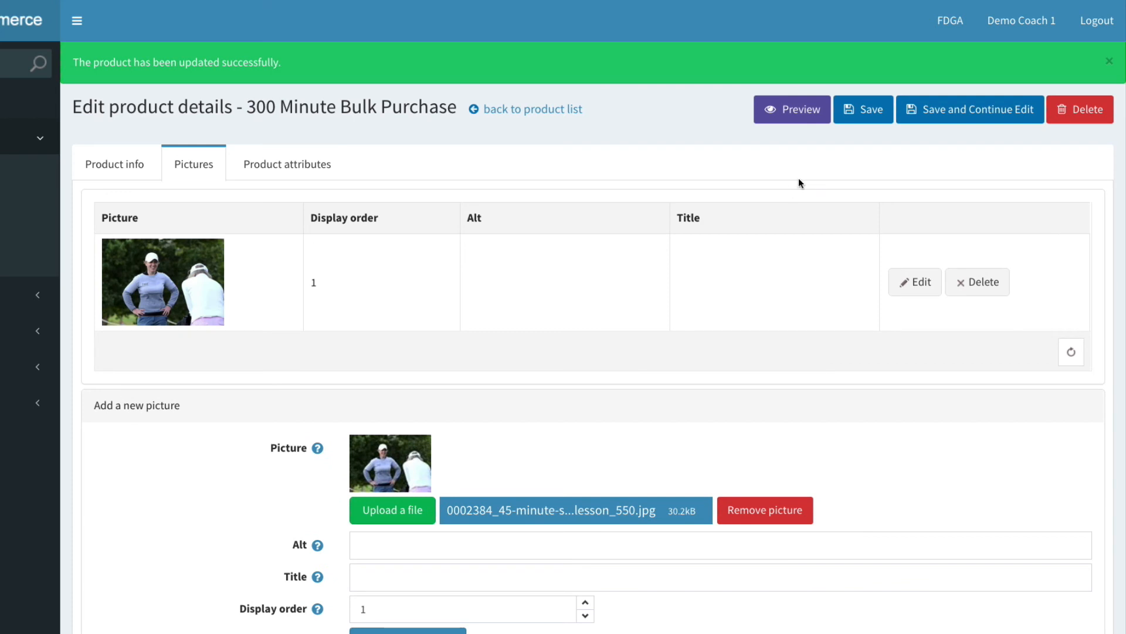
{"action": "left_click", "coordinate": [878, 122]}
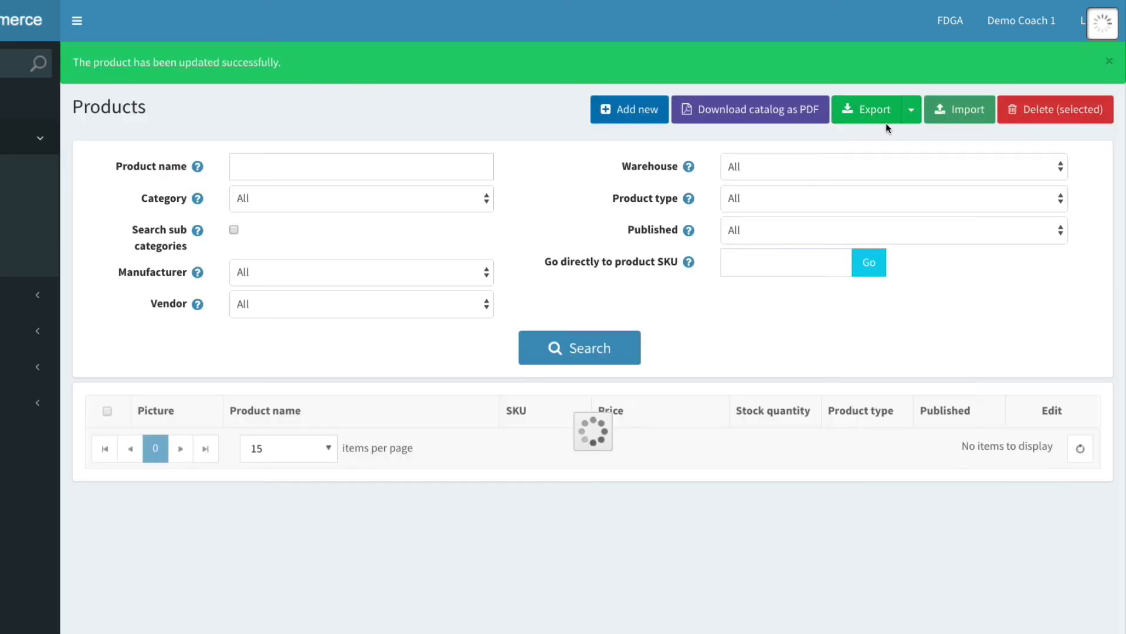
Step: Switch to the golf store, find the 300 Minute Bulk Purchase under One to One & Swing Studio, check its listing price, and open it
{"action": "key", "text": "ctrl+Right"}
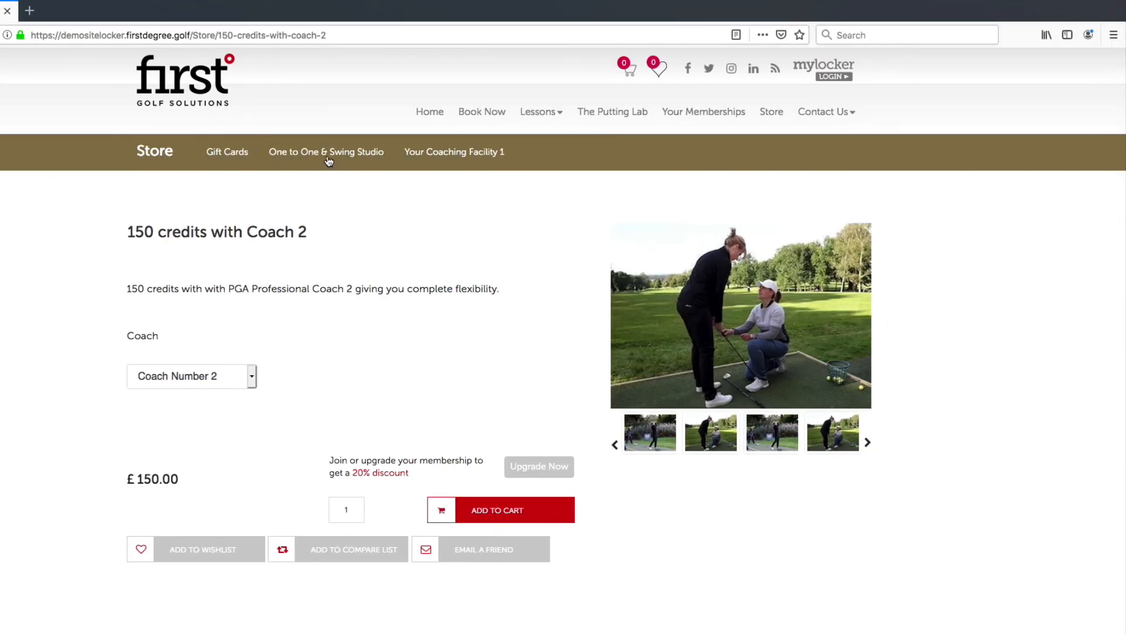
{"action": "left_click", "coordinate": [382, 152]}
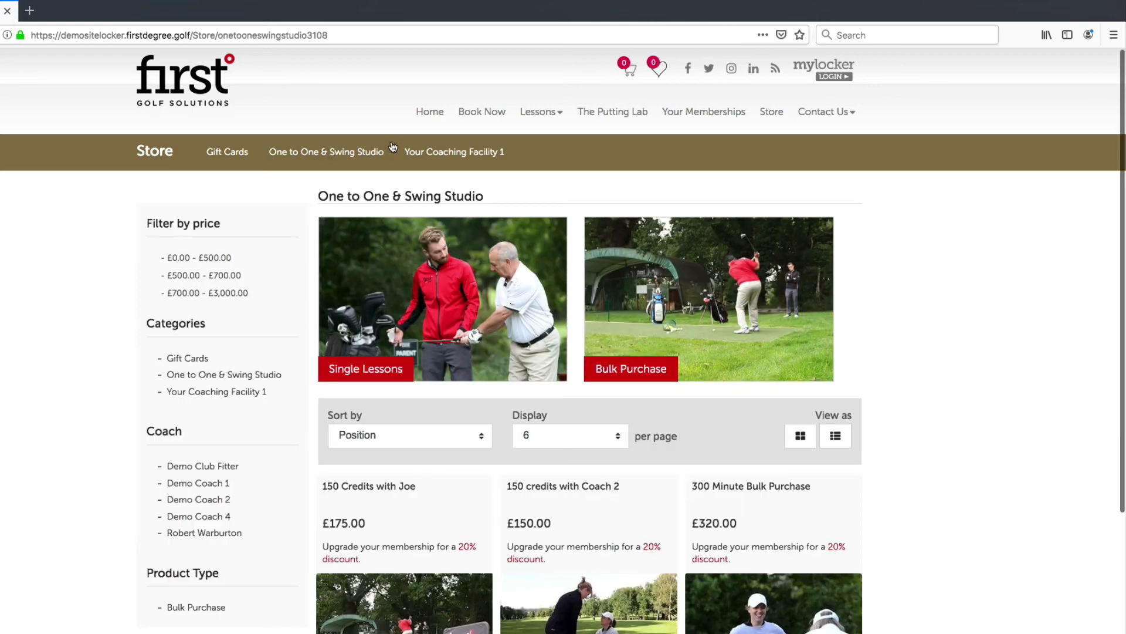
{"action": "scroll", "coordinate": [564, 399], "scroll_direction": "down", "scroll_amount": 3}
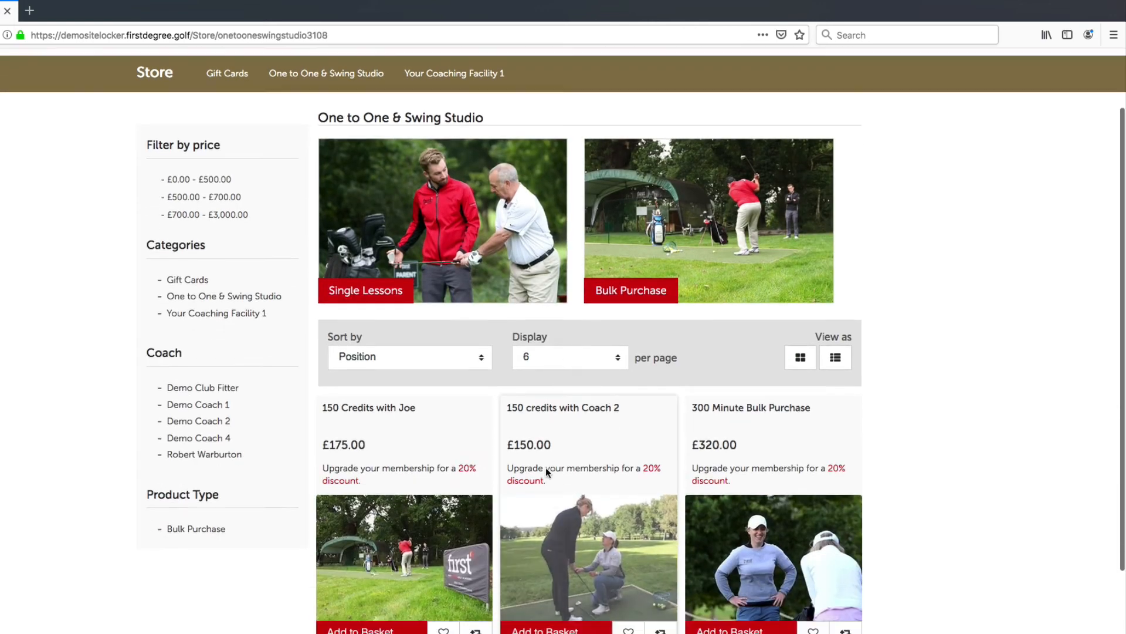
{"action": "scroll", "coordinate": [545, 467], "scroll_direction": "down", "scroll_amount": 3}
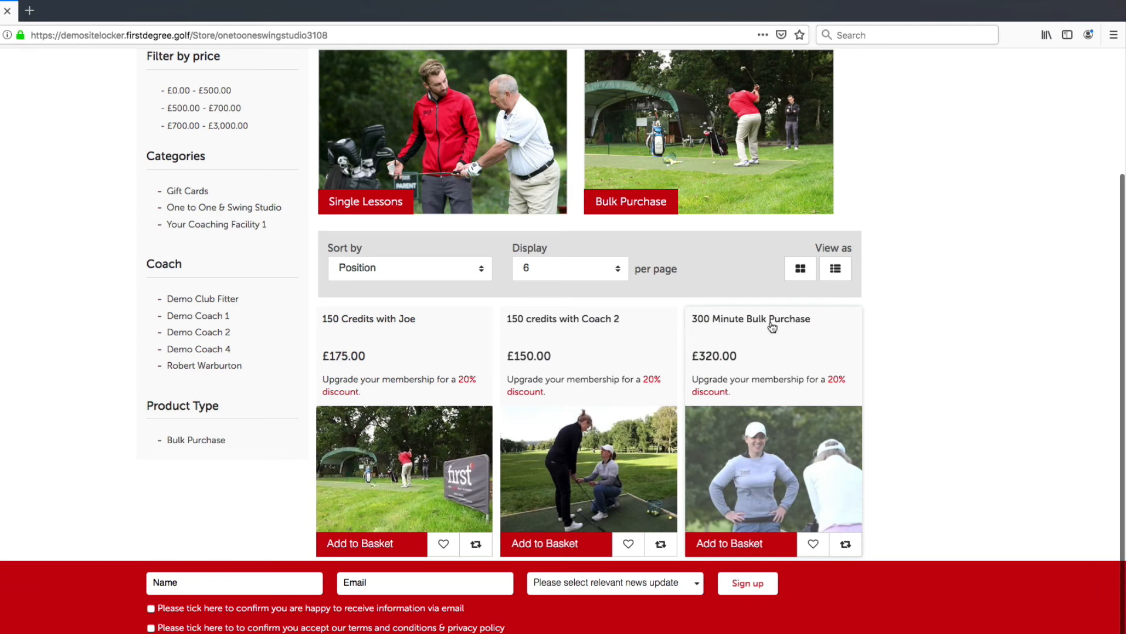
{"action": "left_click_drag", "start_coordinate": [736, 354], "coordinate": [686, 355]}
{"action": "left_click", "coordinate": [723, 356]}
{"action": "left_click", "coordinate": [738, 355]}
{"action": "left_click", "coordinate": [735, 359]}
{"action": "left_click", "coordinate": [753, 458]}
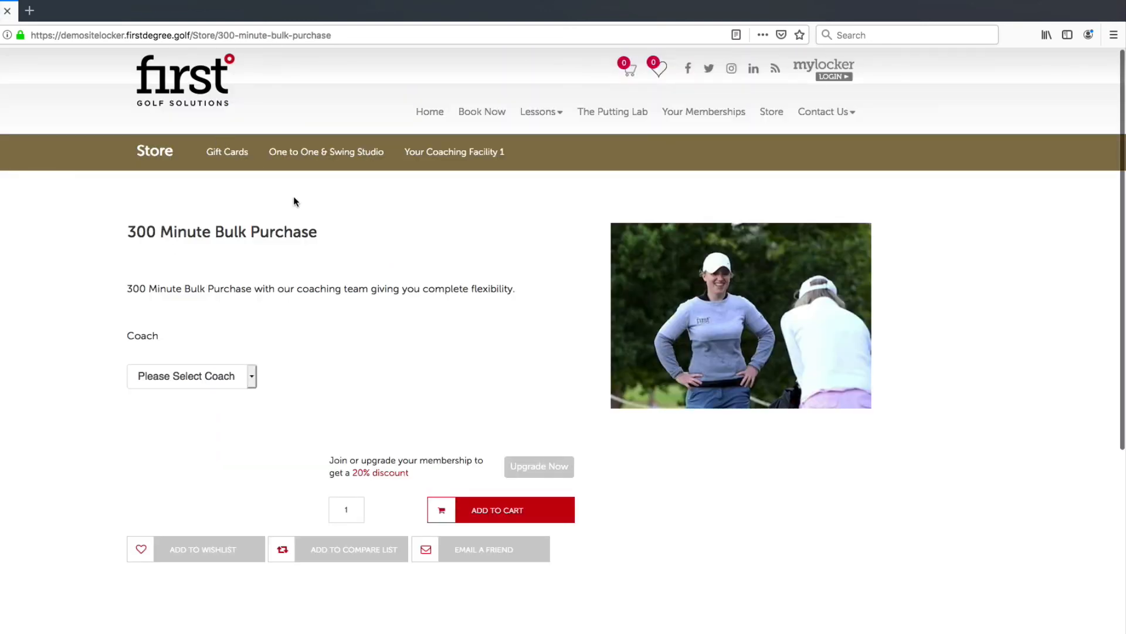
Step: Select the first listed coach on the 300 Minute Bulk Purchase page and check that coach's price
{"action": "left_click", "coordinate": [209, 377]}
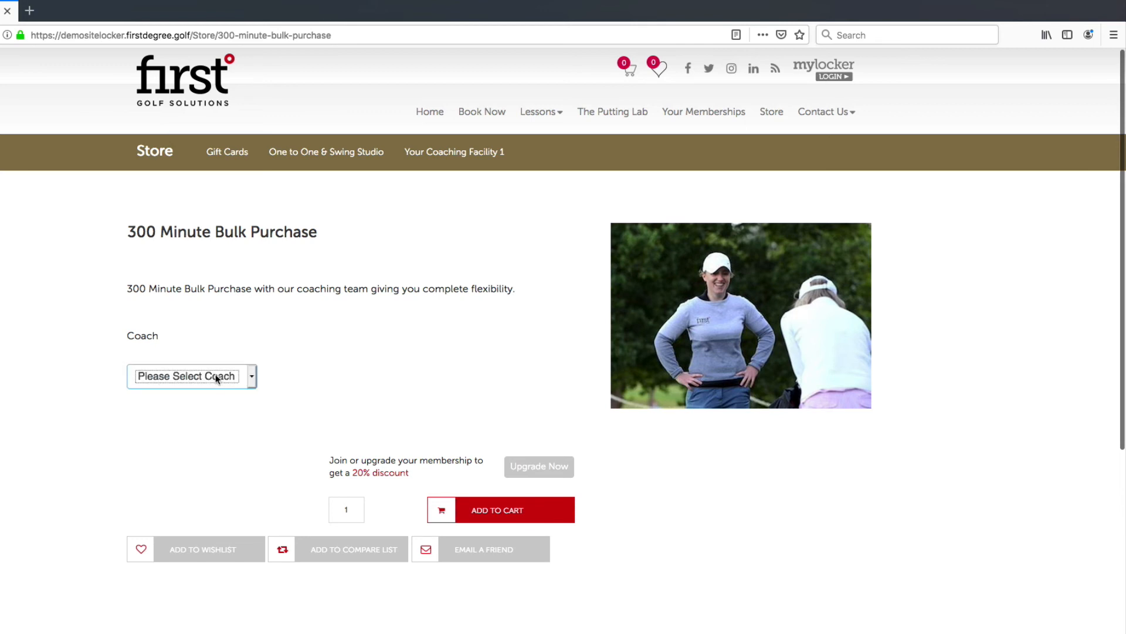
{"action": "left_click", "coordinate": [228, 380]}
{"action": "left_click", "coordinate": [241, 385]}
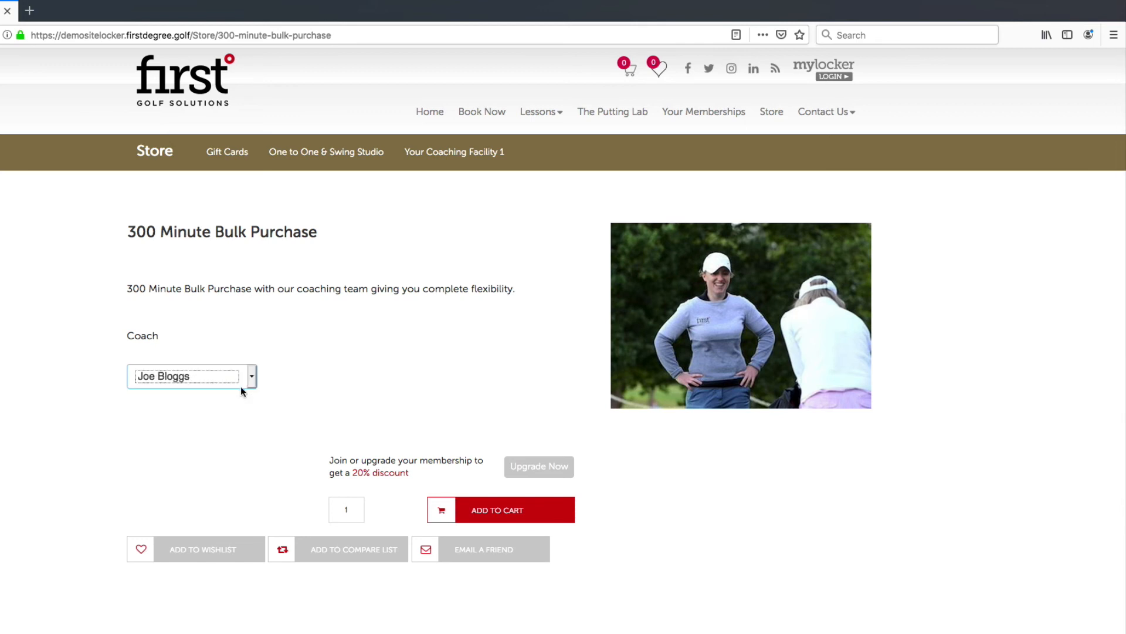
{"action": "left_click_drag", "start_coordinate": [186, 479], "coordinate": [120, 479]}
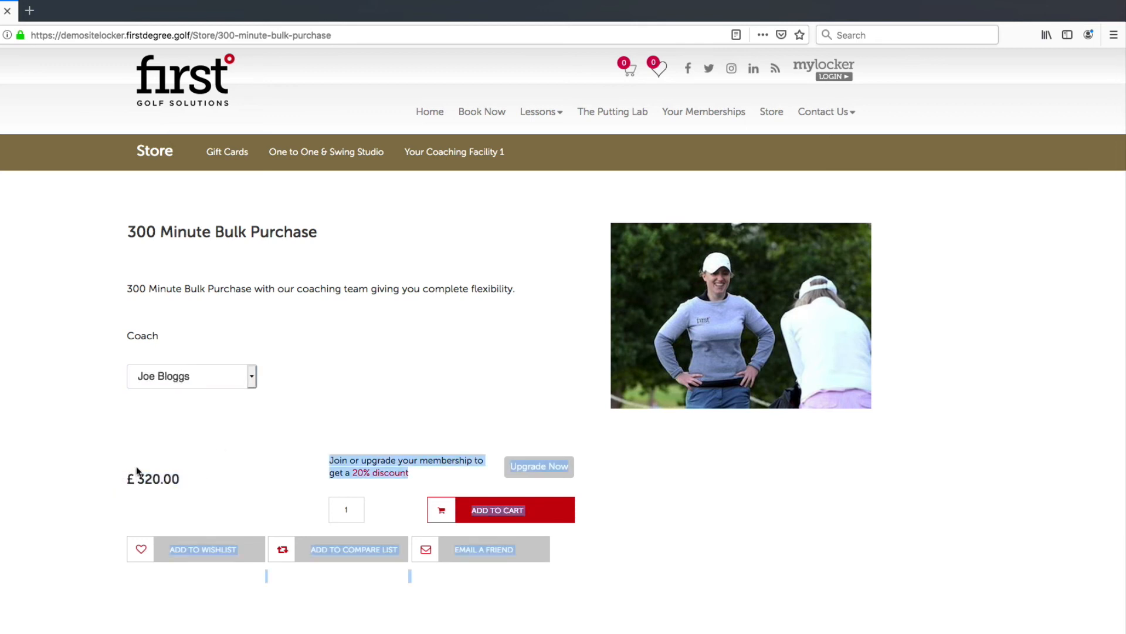
{"action": "left_click", "coordinate": [139, 469]}
Step: Change the coach selection to Coach Number 2 and check the price for that coach
{"action": "left_click", "coordinate": [251, 377]}
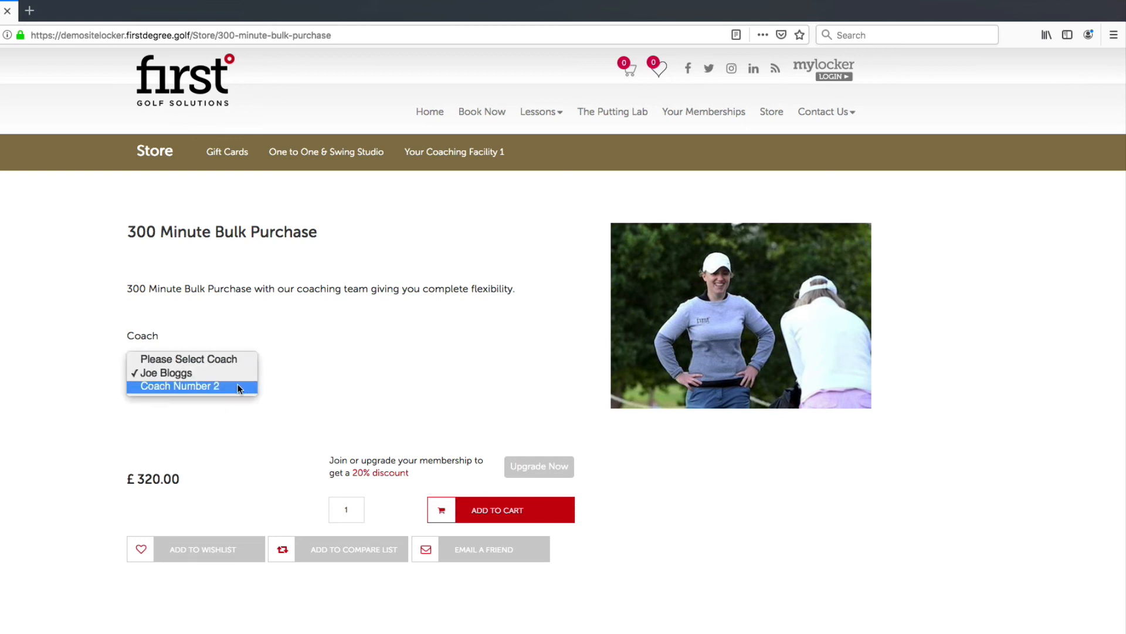
{"action": "left_click", "coordinate": [239, 386]}
{"action": "left_click_drag", "start_coordinate": [194, 483], "coordinate": [122, 480]}
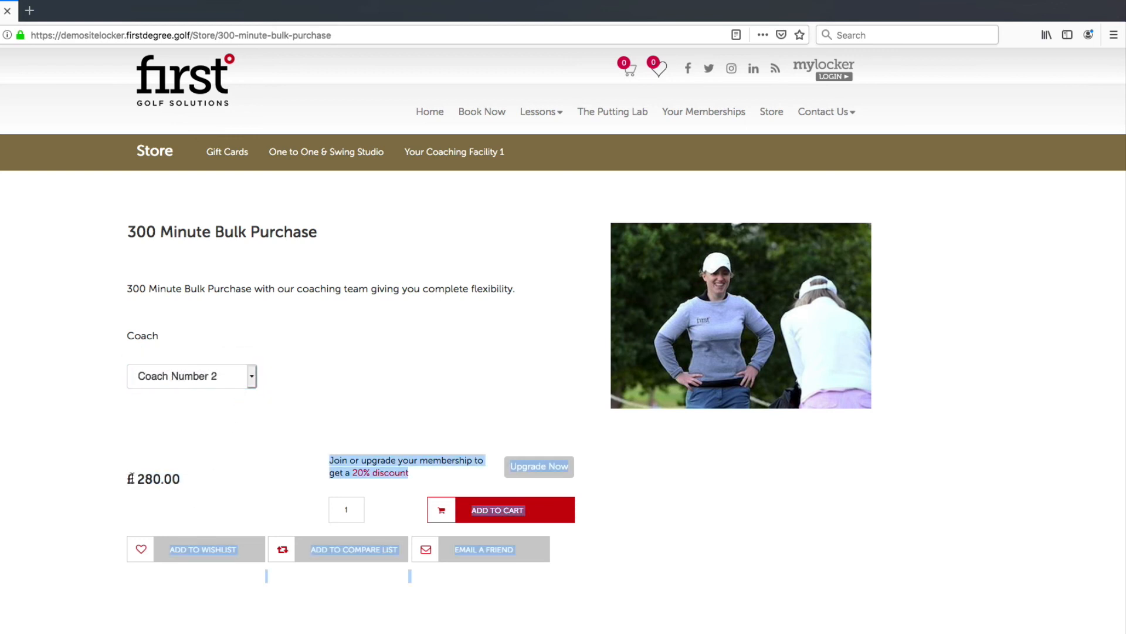
{"action": "left_click", "coordinate": [176, 478]}
Step: Review the available coach options while keeping Coach Number 2 selected, and highlight the 300 Minute Bulk Purchase title
{"action": "left_click", "coordinate": [195, 379]}
{"action": "left_click", "coordinate": [205, 378]}
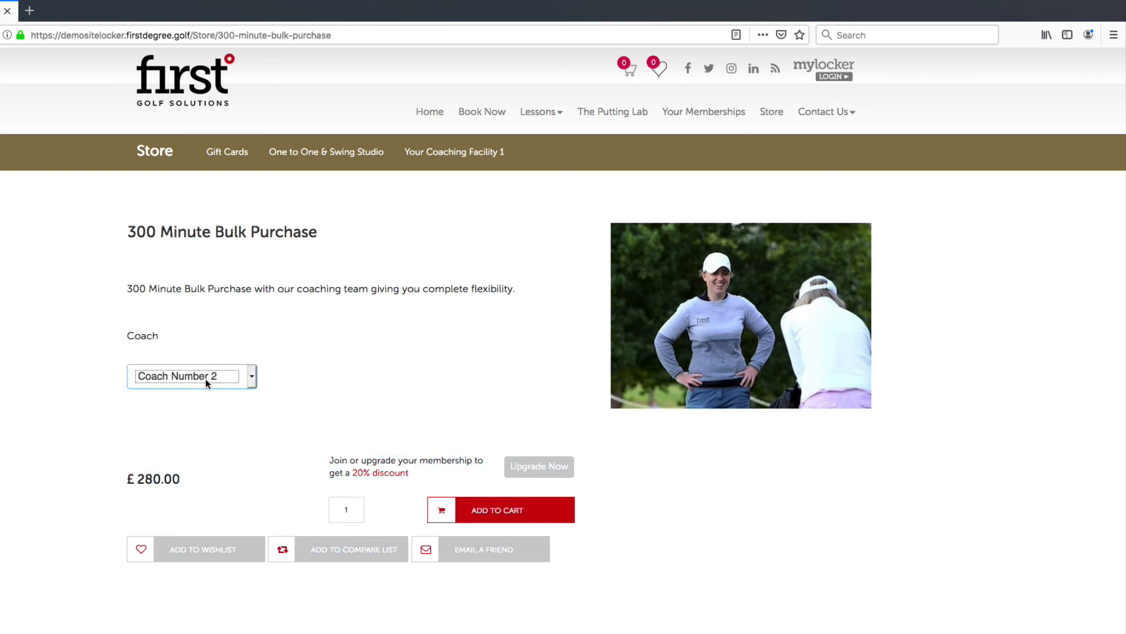
{"action": "left_click", "coordinate": [208, 380]}
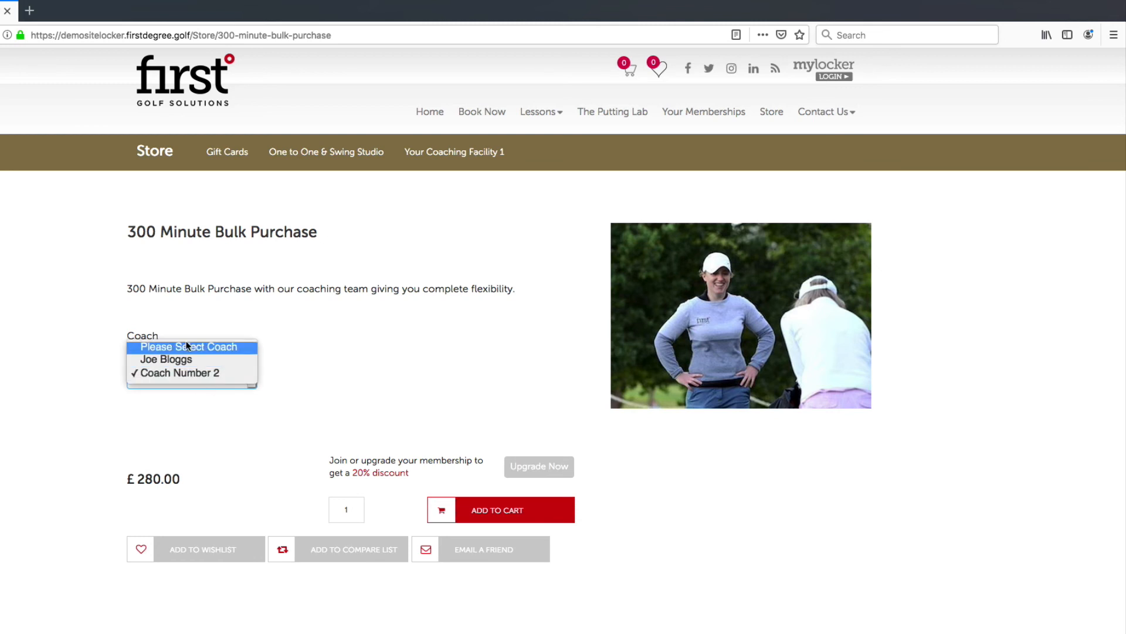
{"action": "left_click", "coordinate": [204, 374]}
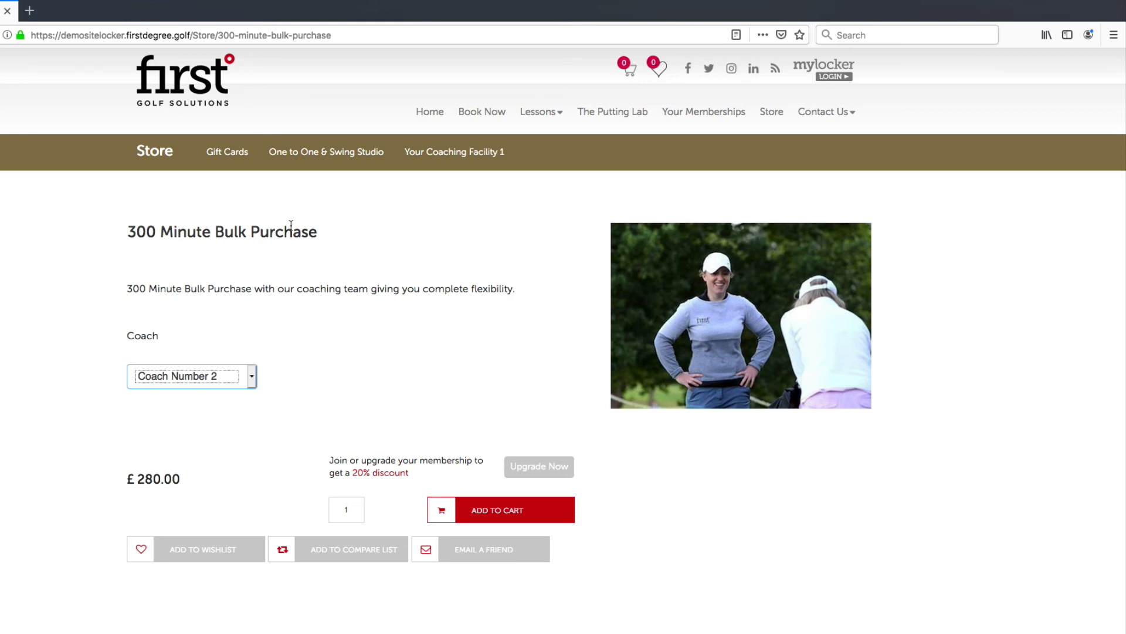
{"action": "left_click_drag", "start_coordinate": [317, 231], "coordinate": [126, 231]}
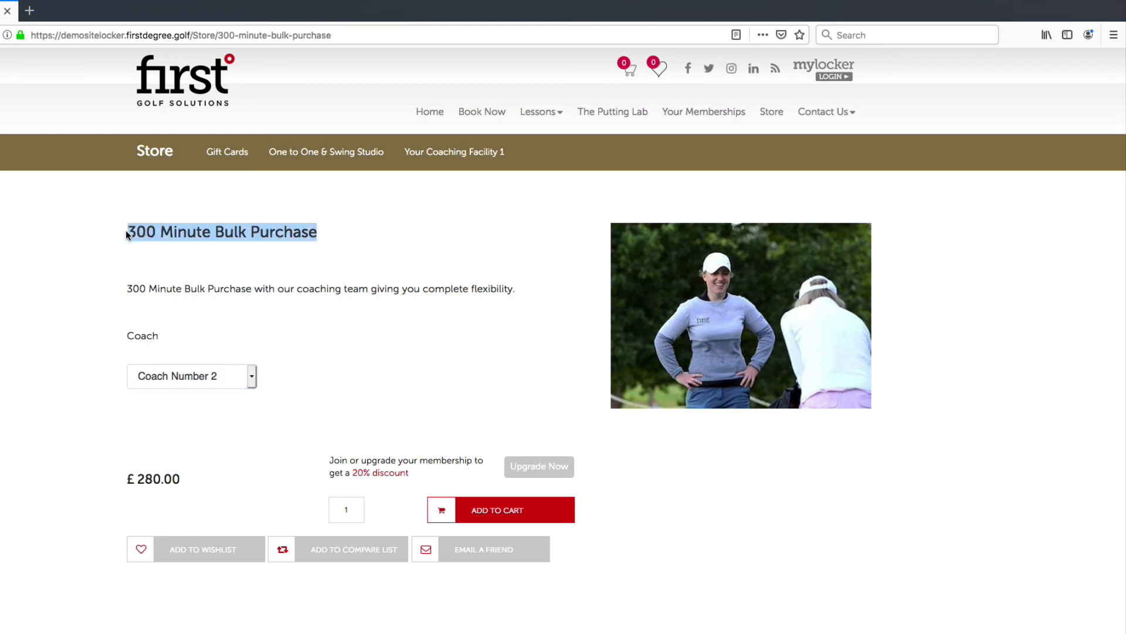
{"action": "left_click", "coordinate": [119, 243]}
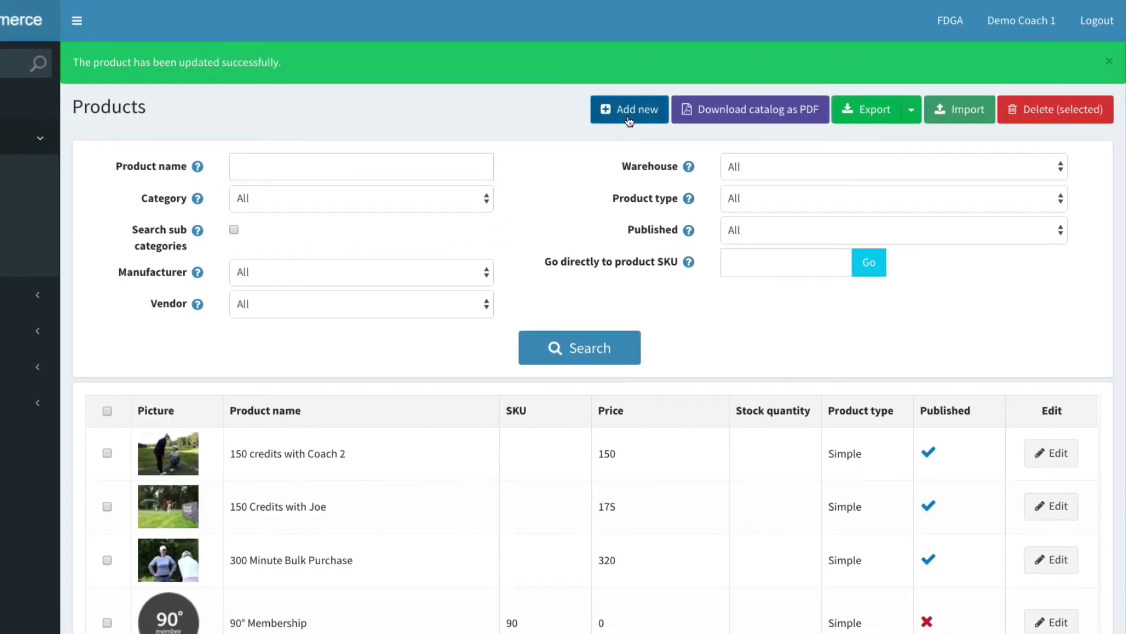
Step: Switch to the nopCommerce admin and start a new product named "90 Minute Lesson Experience"
{"action": "left_click", "coordinate": [627, 120]}
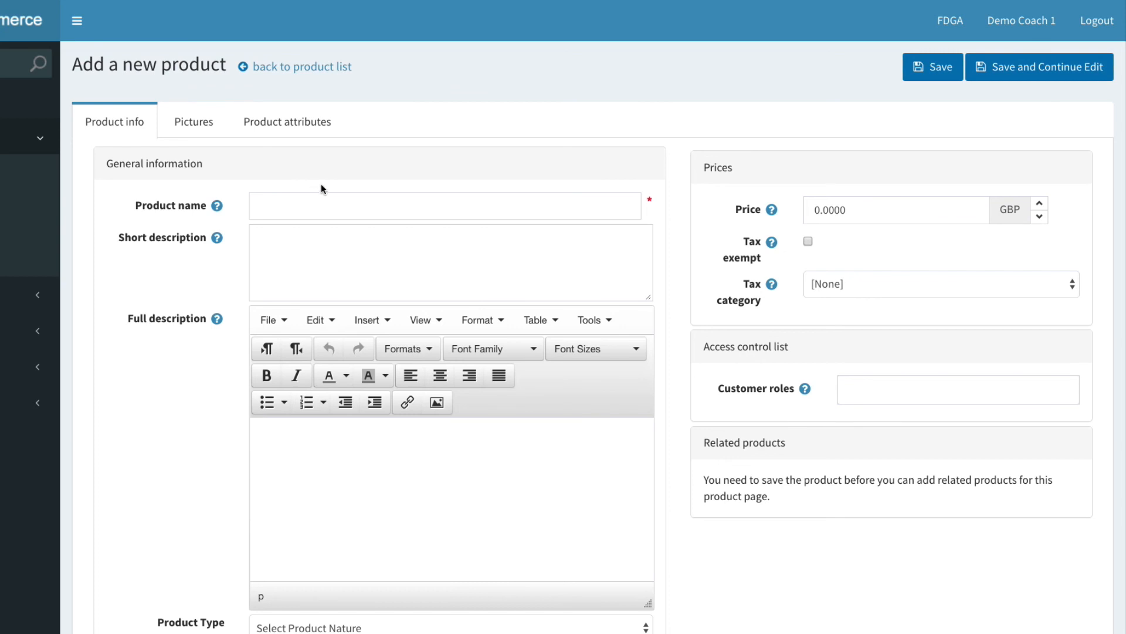
{"action": "left_click", "coordinate": [296, 205]}
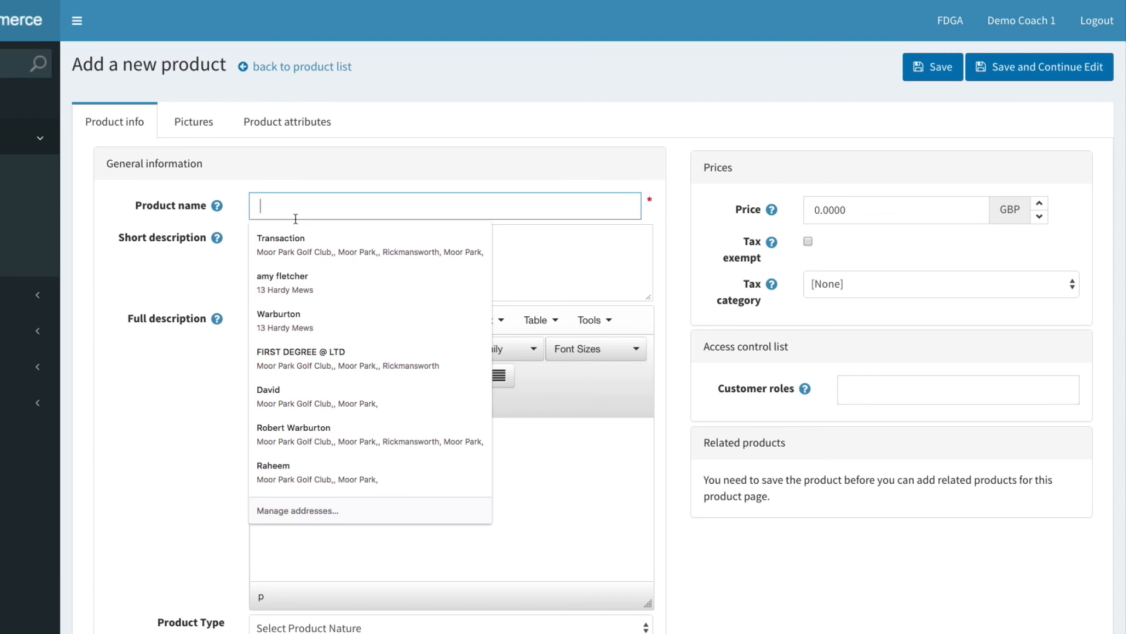
{"action": "type", "text": "90 C"}
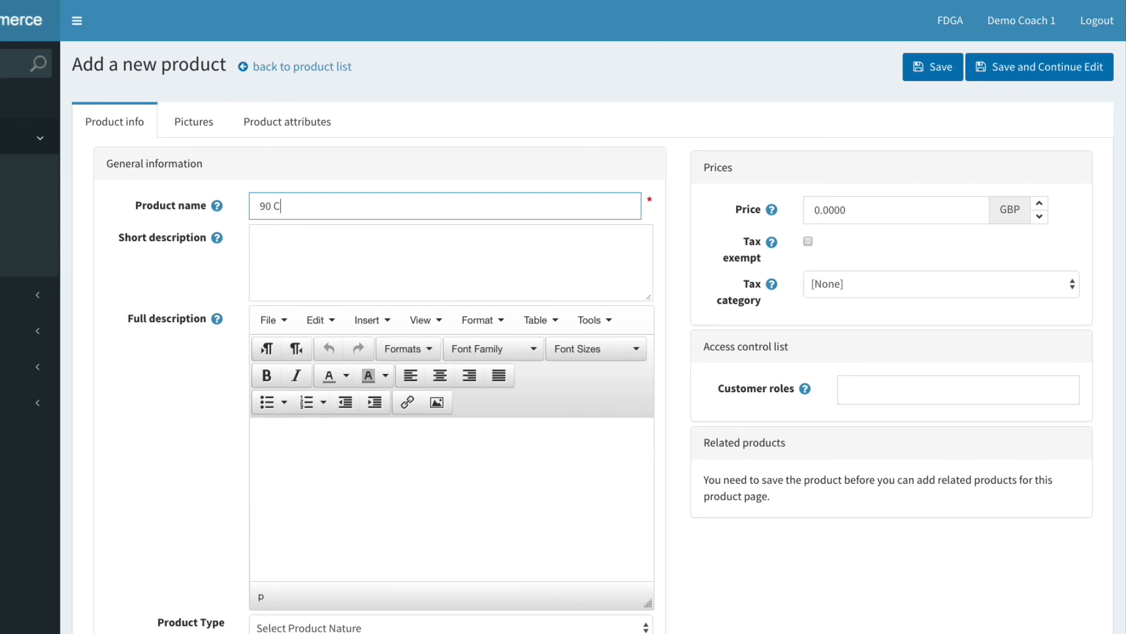
{"action": "type", "text": "r"}
{"action": "type", "text": "Minut"}
{"action": "type", "text": "e Lesson E"}
{"action": "type", "text": "xperience"}
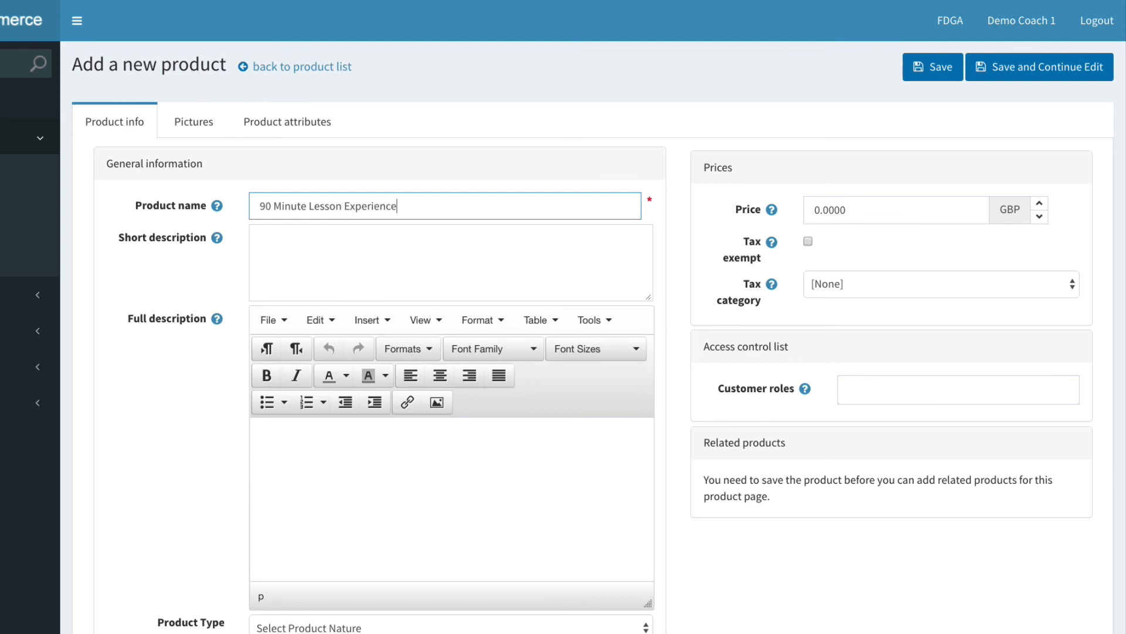
Step: Reuse the product name to write the short description "90 Minute Lesson Experience with a member of our coaching team."
{"action": "left_click", "coordinate": [305, 259]}
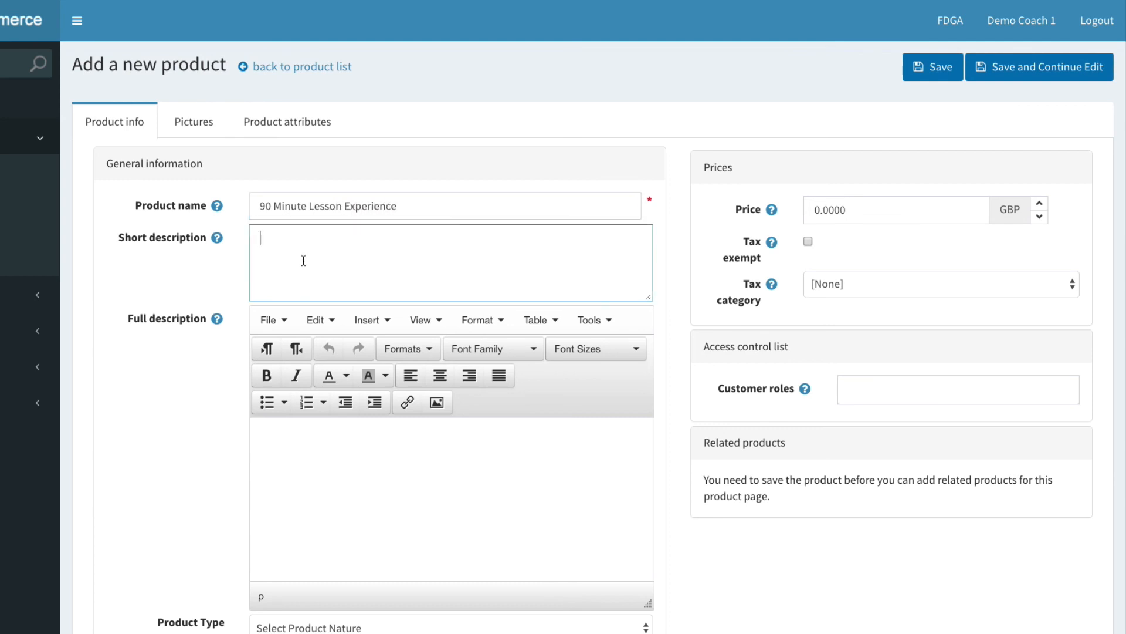
{"action": "left_click", "coordinate": [392, 183]}
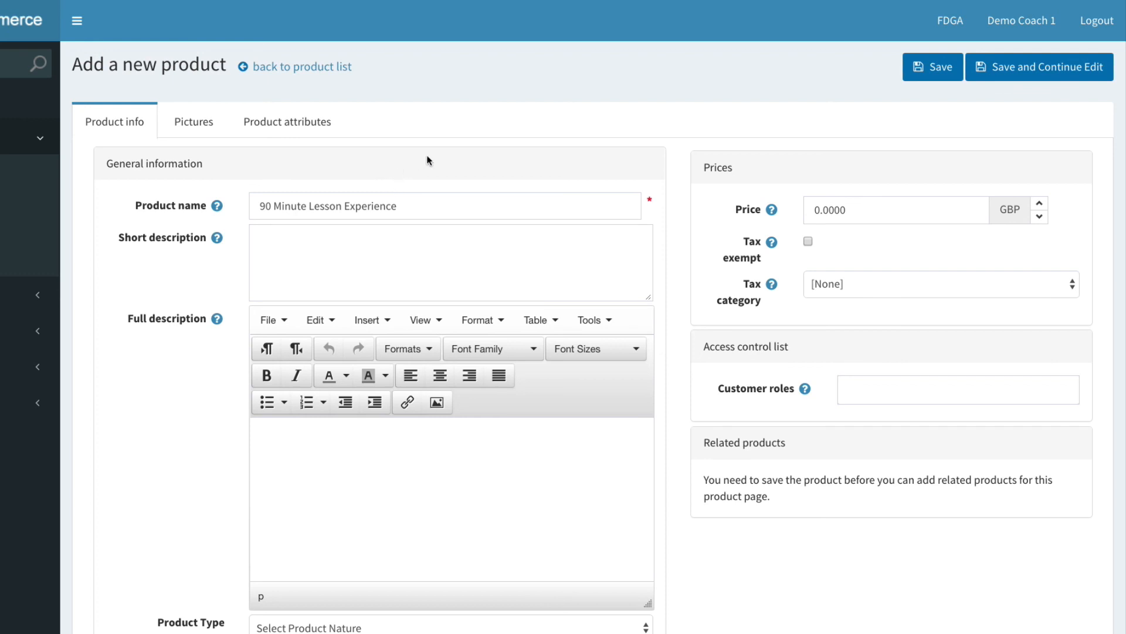
{"action": "left_click", "coordinate": [359, 229]}
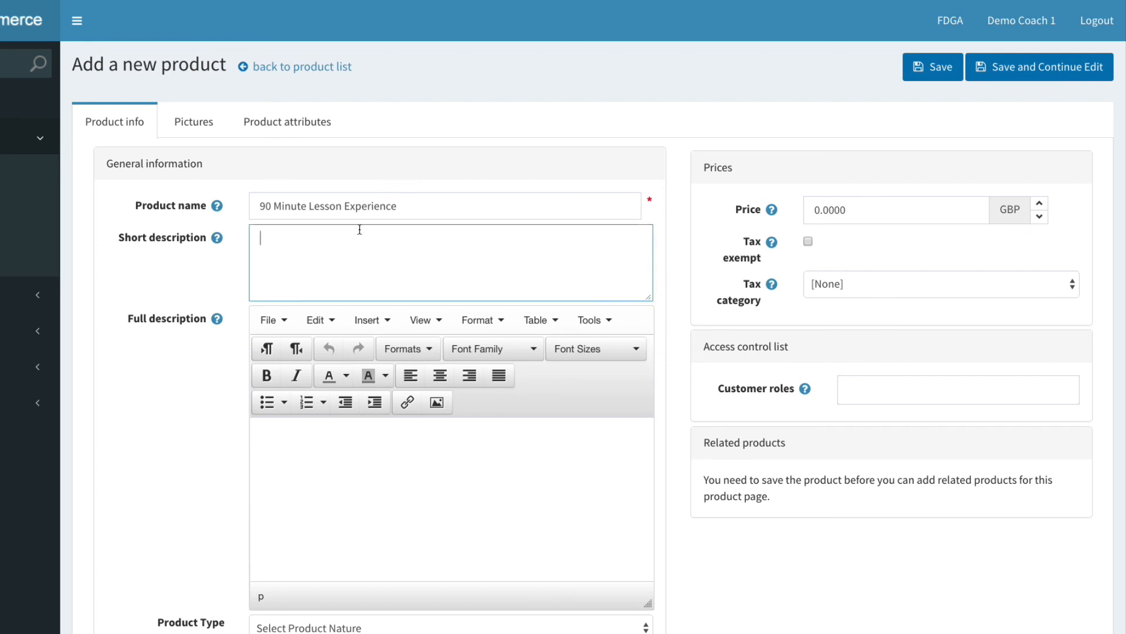
{"action": "left_click", "coordinate": [431, 205]}
{"action": "left_click", "coordinate": [388, 243]}
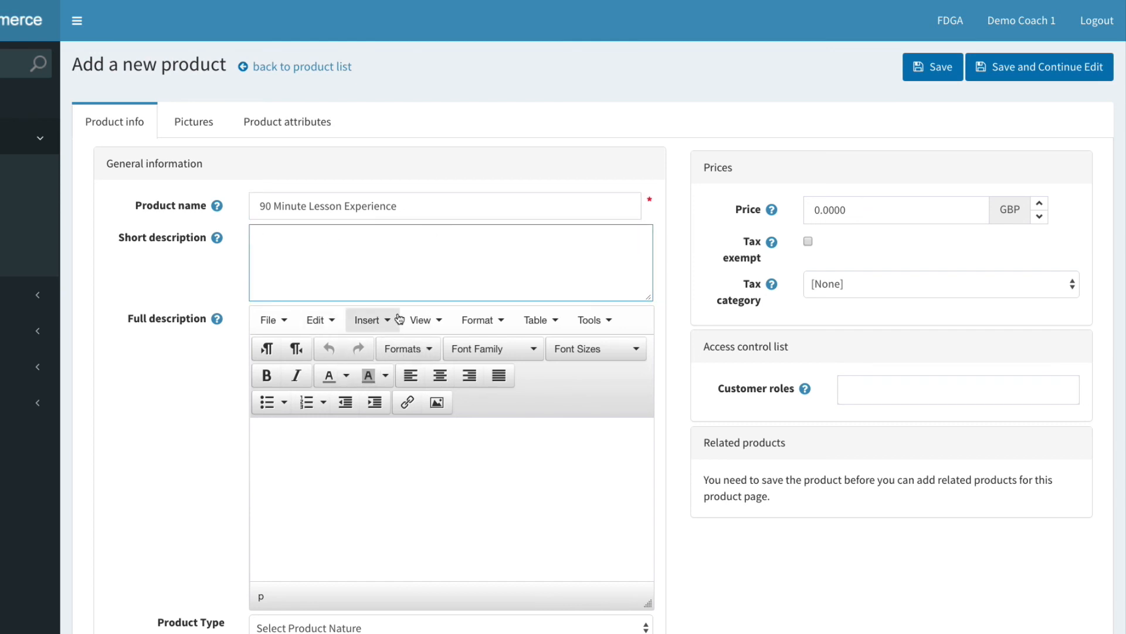
{"action": "triple_click", "coordinate": [389, 202]}
{"action": "key", "text": "ctrl+c"}
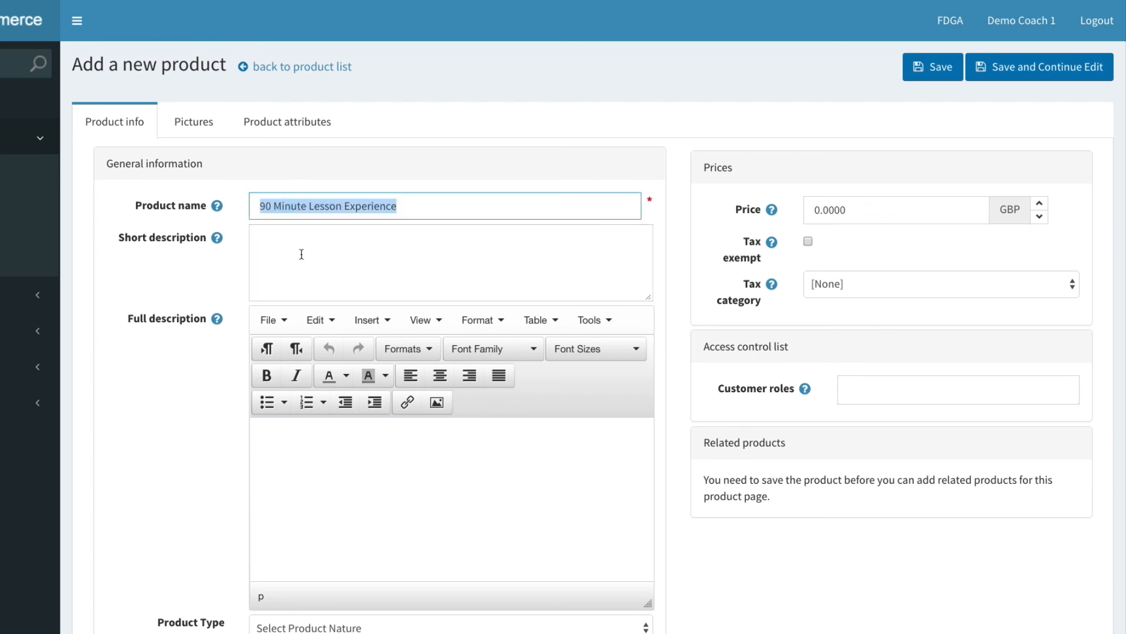
{"action": "left_click", "coordinate": [320, 263]}
{"action": "key", "text": "ctrl+v"}
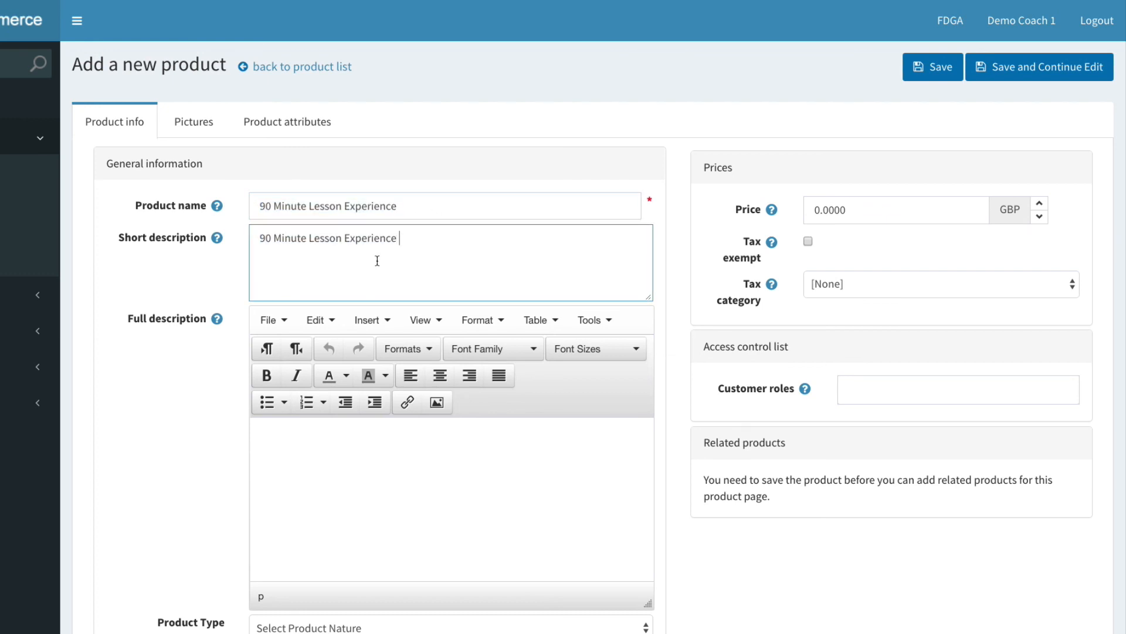
{"action": "type", "text": "with a member of our coach"}
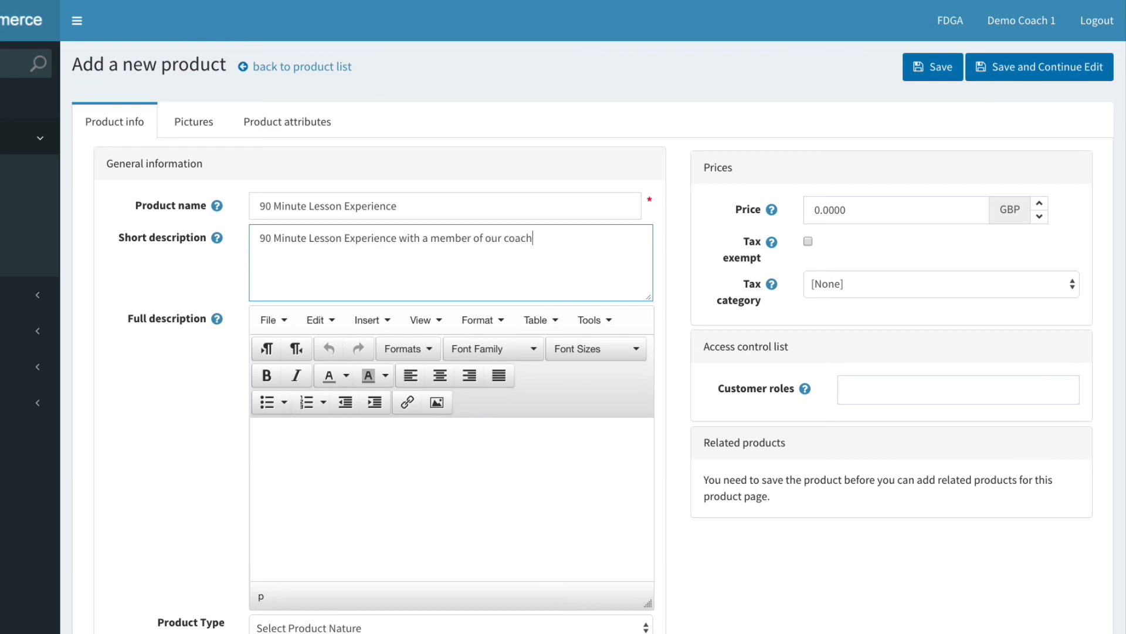
{"action": "type", "text": "ing team."}
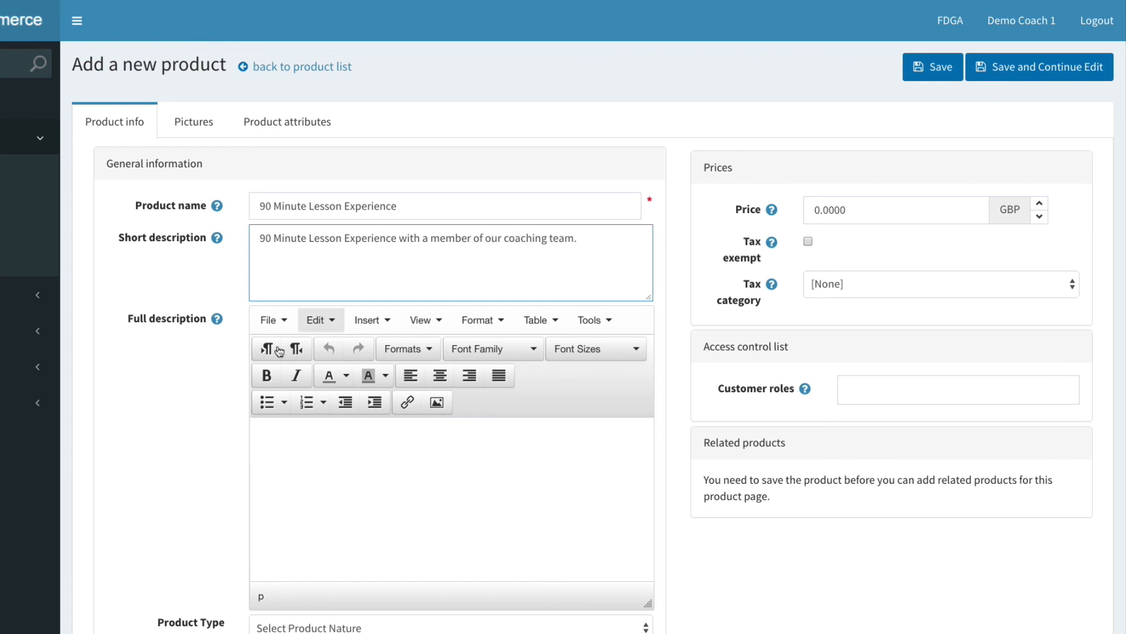
Step: Copy the short description into the full description four times in one paragraph and once more in a separate paragraph
{"action": "left_click", "coordinate": [326, 432]}
{"action": "left_click_drag", "start_coordinate": [580, 238], "coordinate": [217, 226]}
{"action": "key", "text": "ctrl+c"}
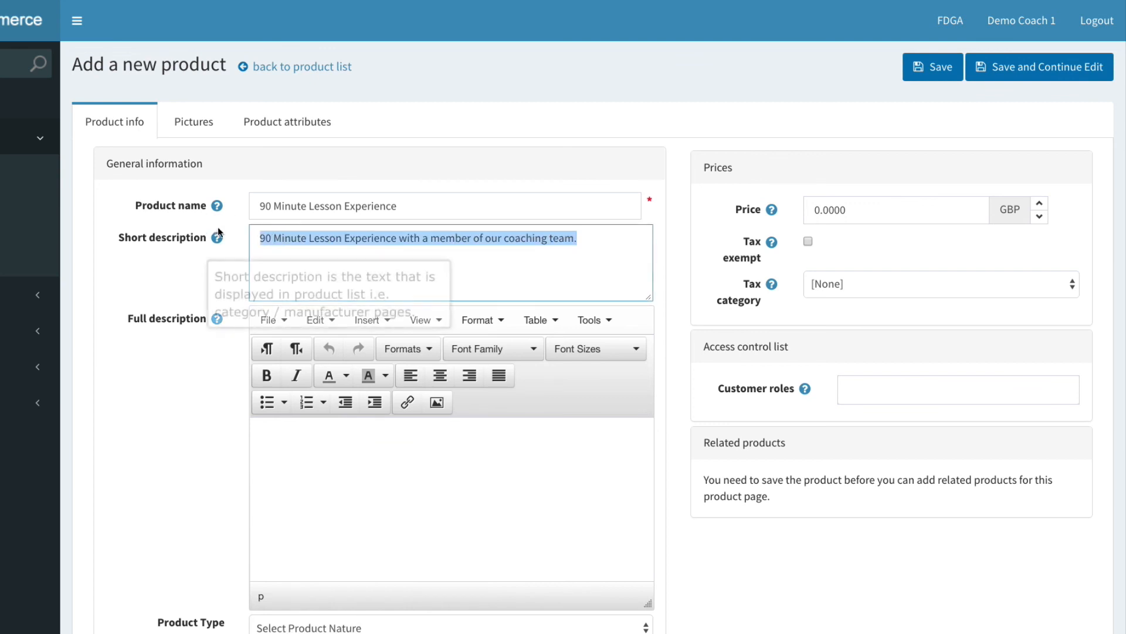
{"action": "left_click", "coordinate": [332, 431]}
{"action": "key", "text": "ctrl+v"}
{"action": "key", "text": "ctrl+v"}
{"action": "key", "text": "ctrl+v"}
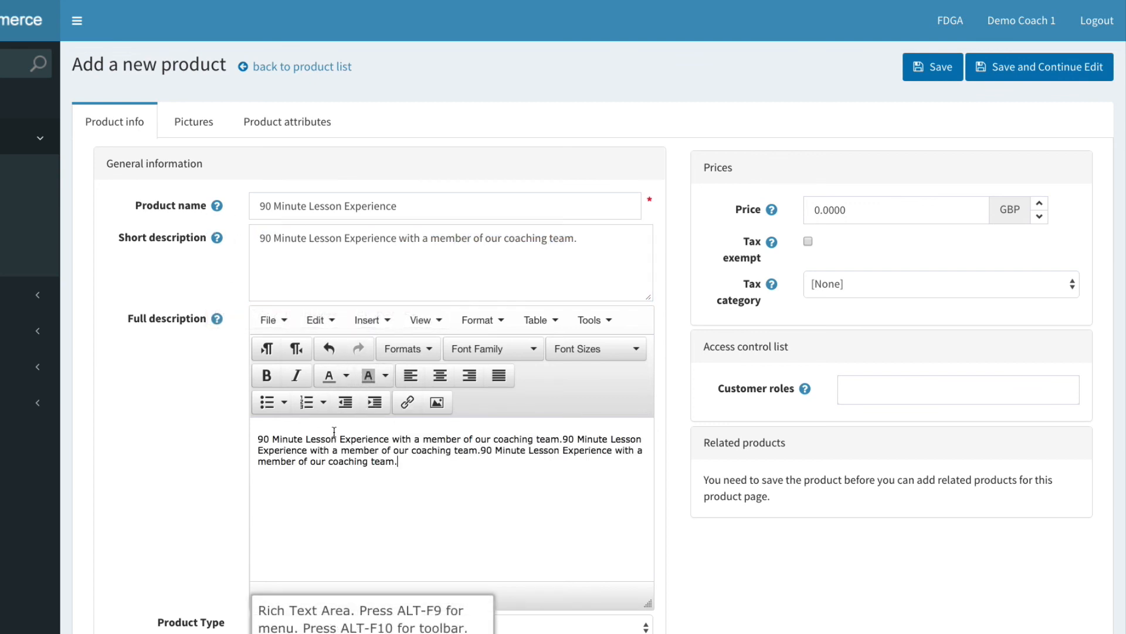
{"action": "key", "text": "ctrl+v"}
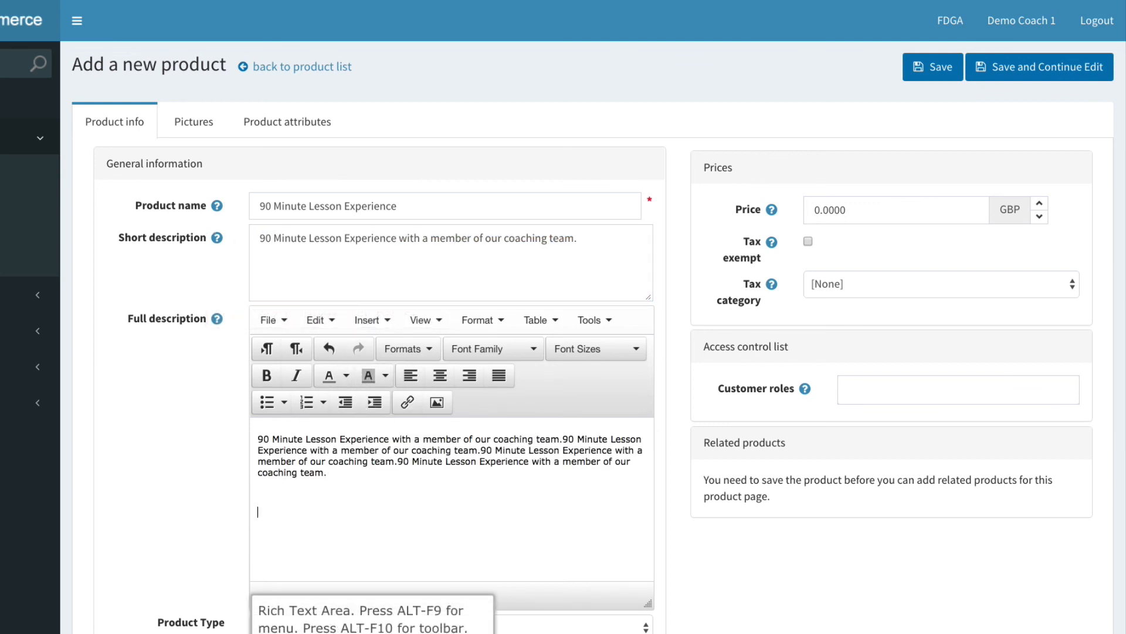
{"action": "key", "text": "ctrl+v"}
Step: Set the product type to Lesson Credits, program type to One To One, program to One to One & Swing Studio, and price type to Same For All
{"action": "scroll", "coordinate": [242, 478], "scroll_direction": "down", "scroll_amount": 3}
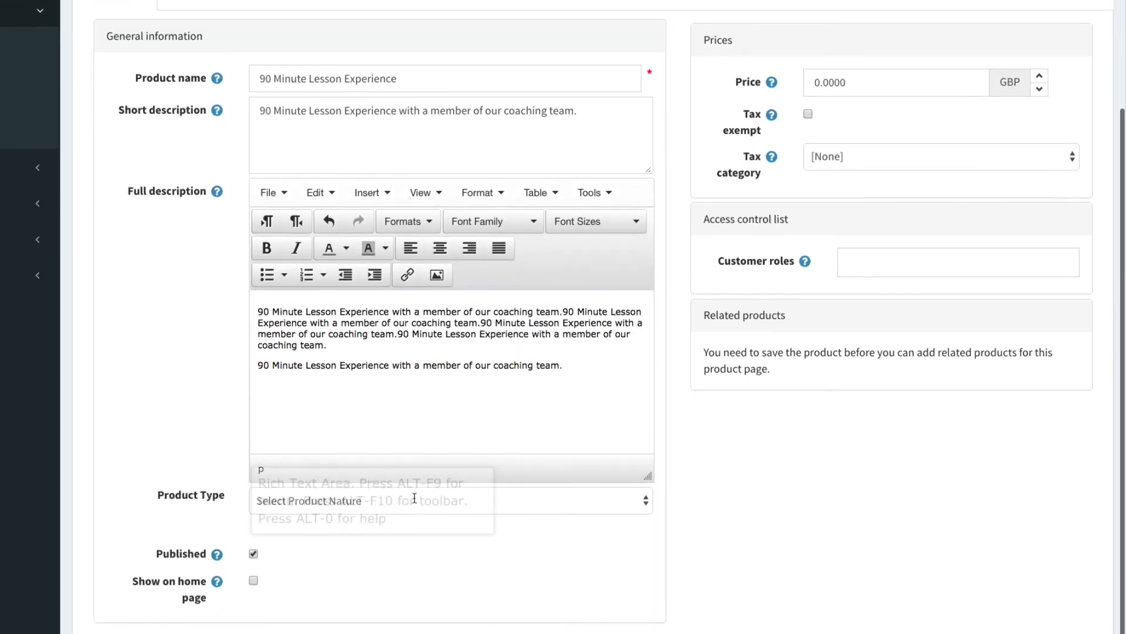
{"action": "left_click", "coordinate": [413, 502]}
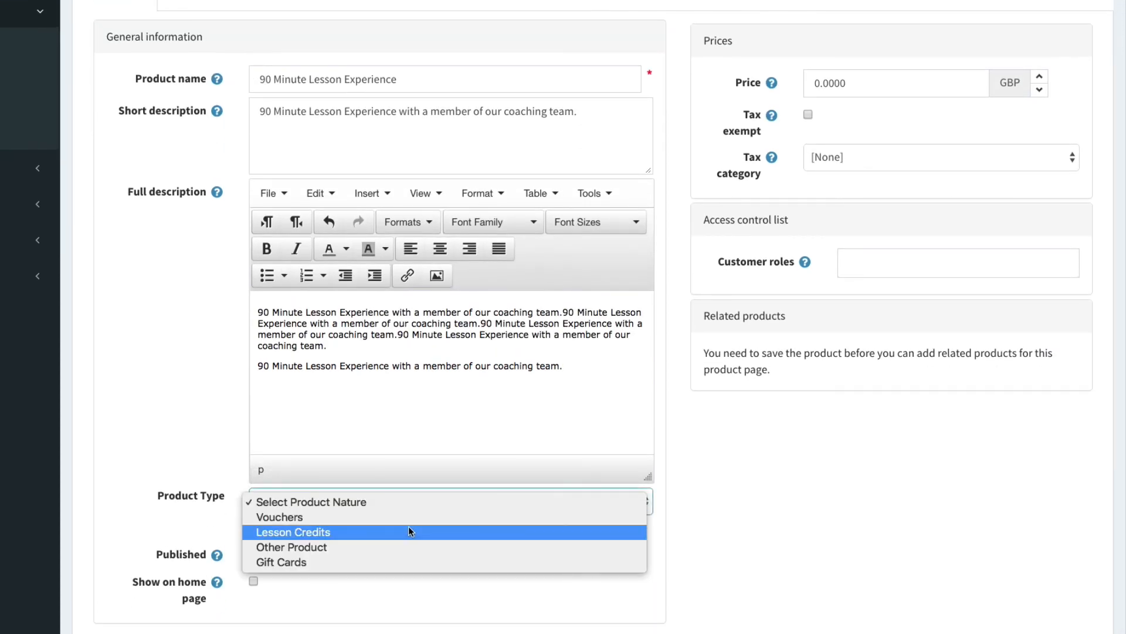
{"action": "left_click", "coordinate": [409, 531]}
{"action": "left_click", "coordinate": [382, 529]}
{"action": "left_click", "coordinate": [381, 551]}
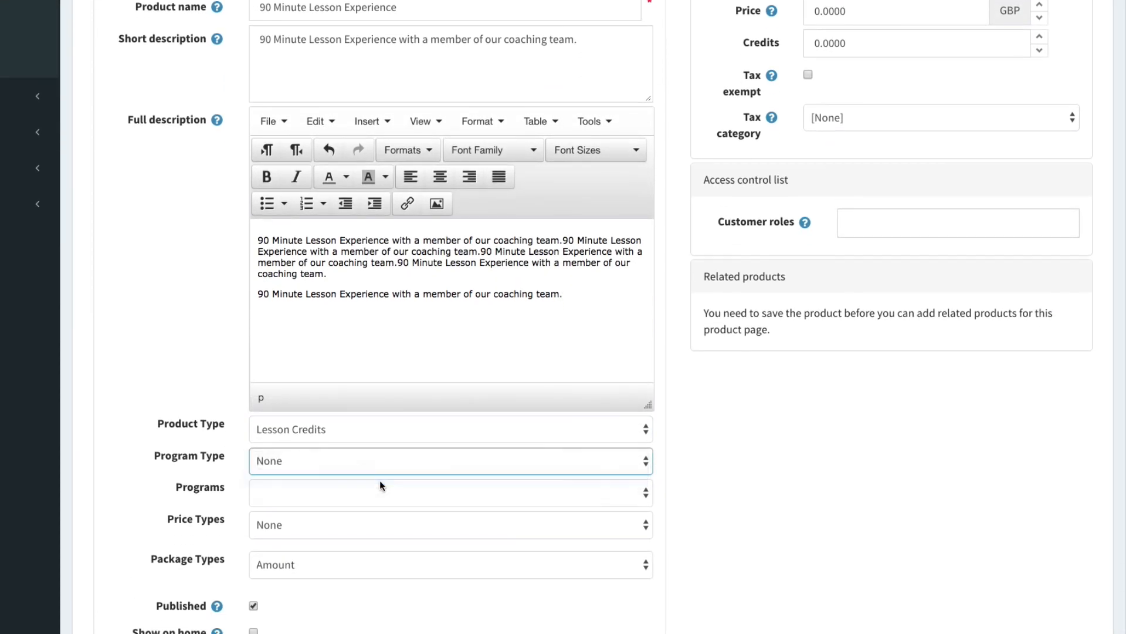
{"action": "left_click", "coordinate": [381, 564]}
{"action": "left_click", "coordinate": [381, 580]}
{"action": "left_click", "coordinate": [381, 509]}
{"action": "left_click", "coordinate": [267, 525]}
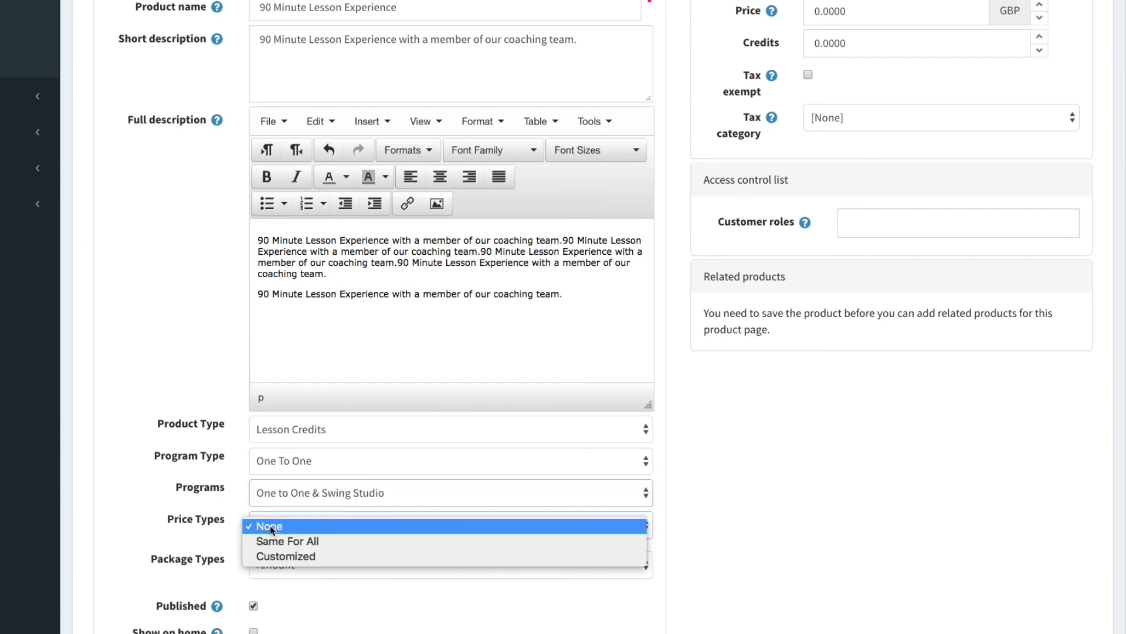
{"action": "left_click", "coordinate": [319, 541]}
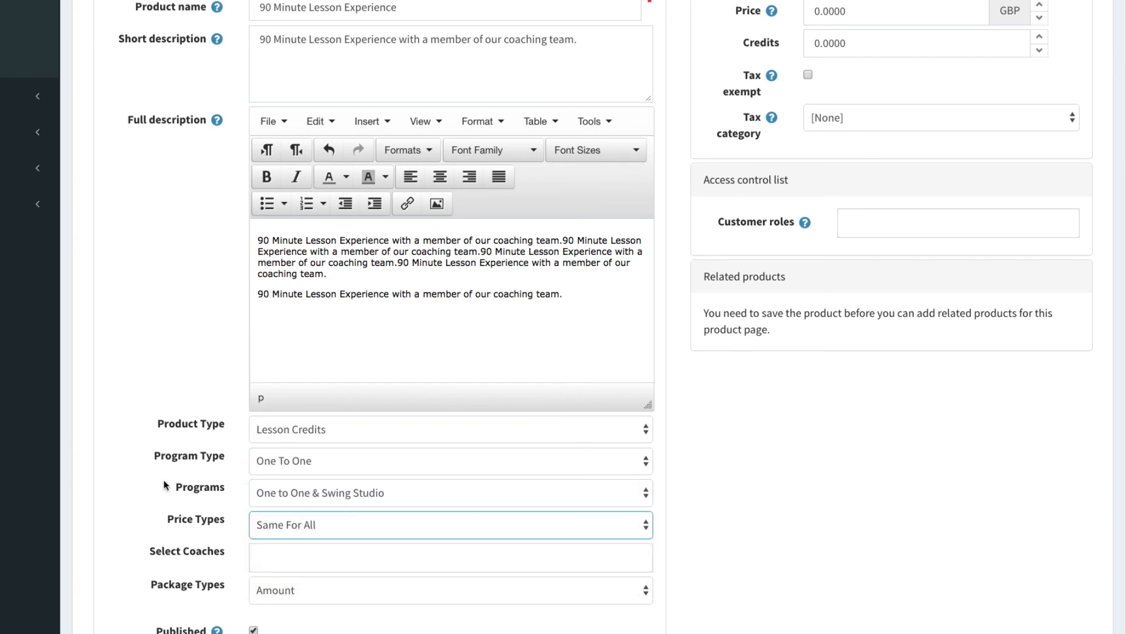
Step: Assign All Coaches to the product and set its package type to Credit Minutes
{"action": "scroll", "coordinate": [206, 486], "scroll_direction": "down", "scroll_amount": 3}
{"action": "left_click", "coordinate": [319, 411]}
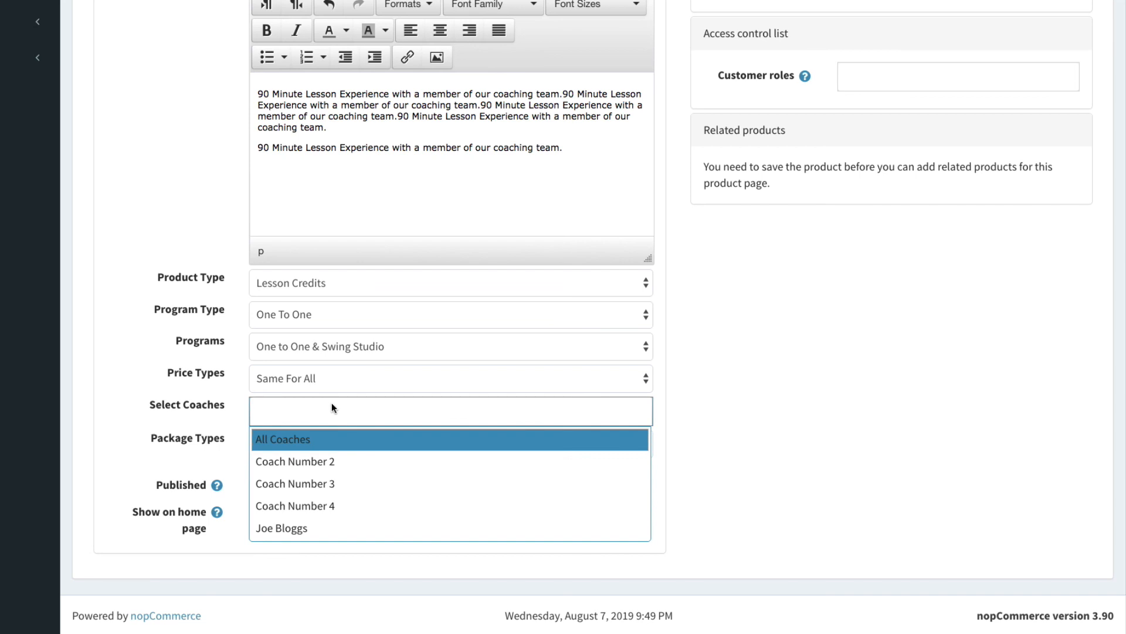
{"action": "left_click", "coordinate": [294, 437]}
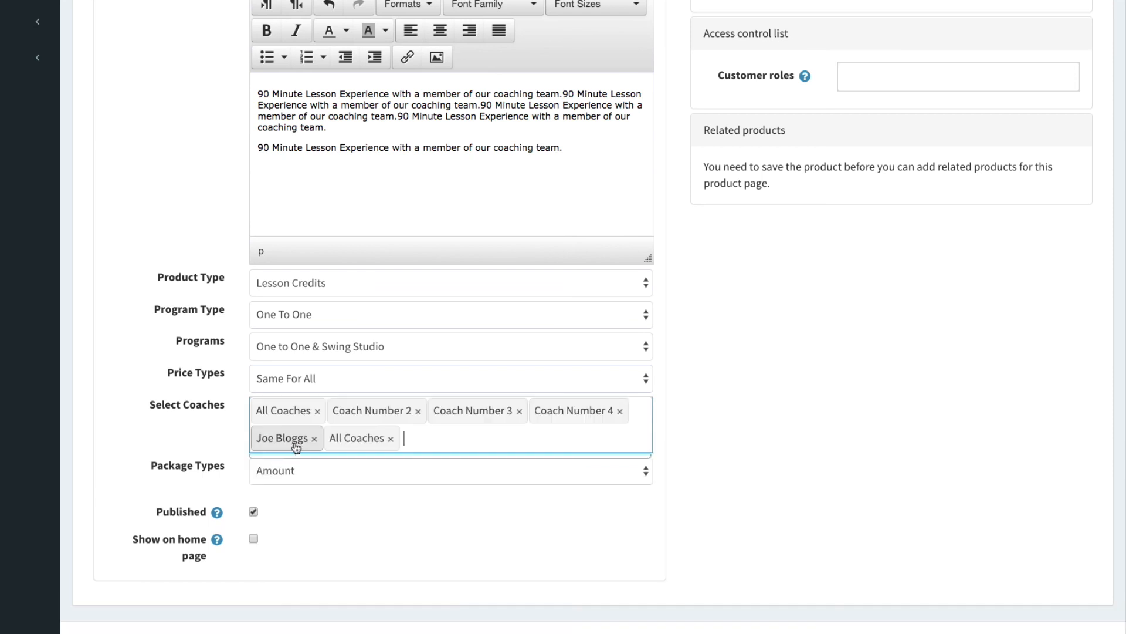
{"action": "left_click", "coordinate": [475, 470]}
{"action": "left_click", "coordinate": [294, 470]}
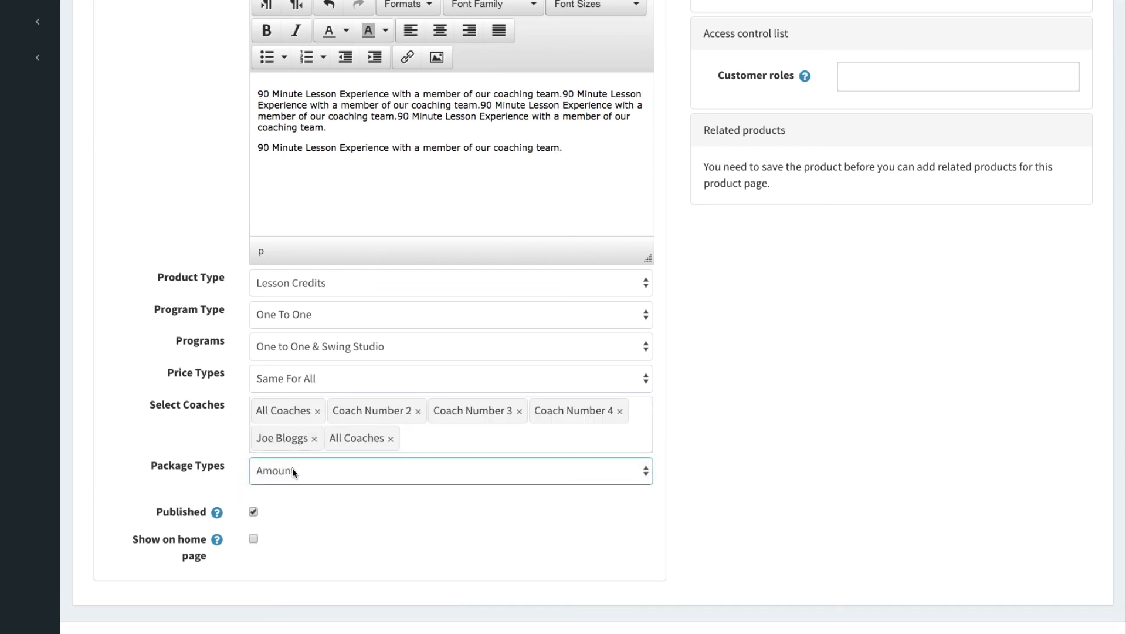
{"action": "left_click", "coordinate": [292, 467]}
{"action": "left_click", "coordinate": [294, 487]}
{"action": "left_click", "coordinate": [175, 487]}
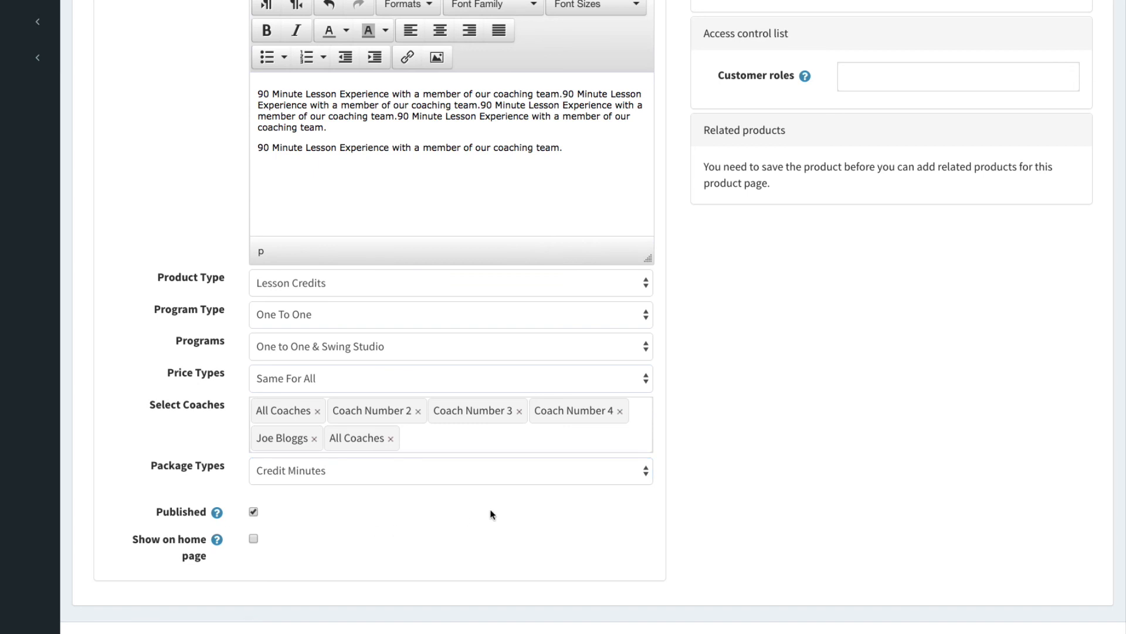
Step: Set the product's price to 100.00 GBP and its credits to 90
{"action": "scroll", "coordinate": [488, 516], "scroll_direction": "up", "scroll_amount": 5}
{"action": "left_click", "coordinate": [819, 142]}
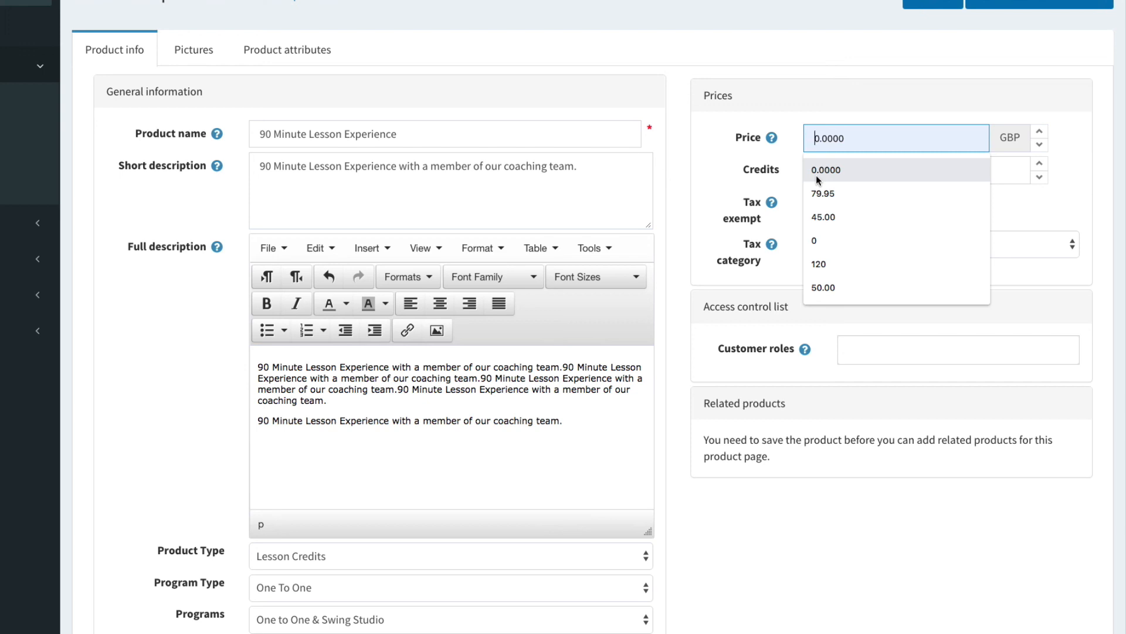
{"action": "type", "text": "100"}
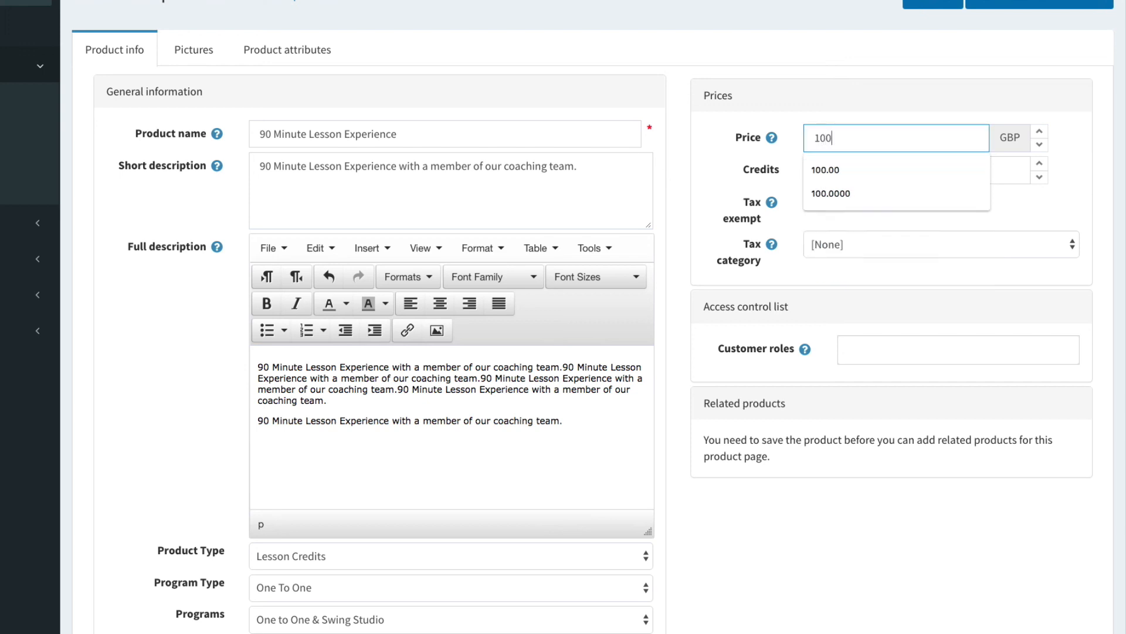
{"action": "type", "text": ".0"}
{"action": "left_click", "coordinate": [826, 170]}
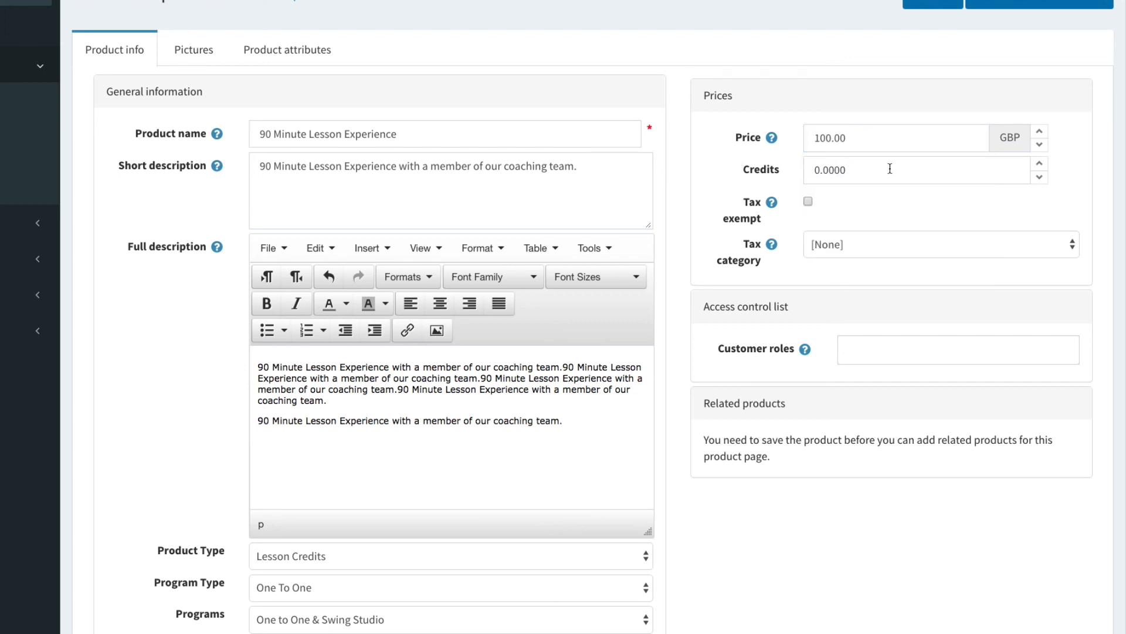
{"action": "left_click", "coordinate": [888, 169]}
{"action": "type", "text": "90"}
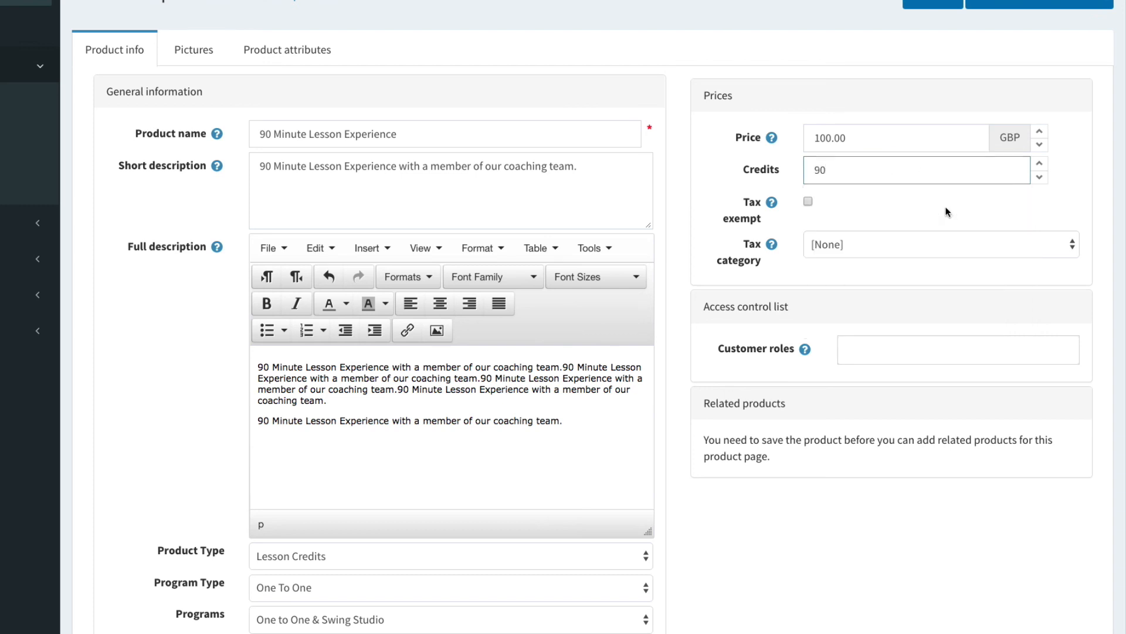
{"action": "left_click", "coordinate": [946, 212]}
Step: Grant access to the customer roles Coach, Guests, Player and Pro Shop, and save the product while keeping it open for editing
{"action": "scroll", "coordinate": [927, 223], "scroll_direction": "down", "scroll_amount": 3}
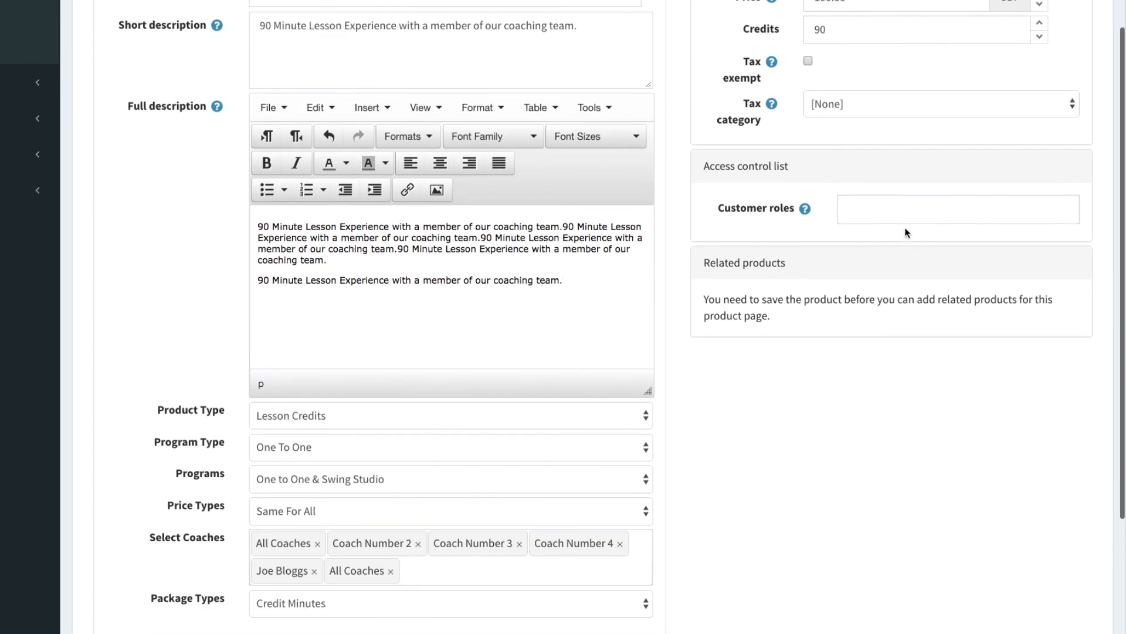
{"action": "left_click", "coordinate": [907, 222]}
{"action": "left_click", "coordinate": [903, 234]}
{"action": "left_click", "coordinate": [900, 234]}
{"action": "left_click", "coordinate": [897, 237]}
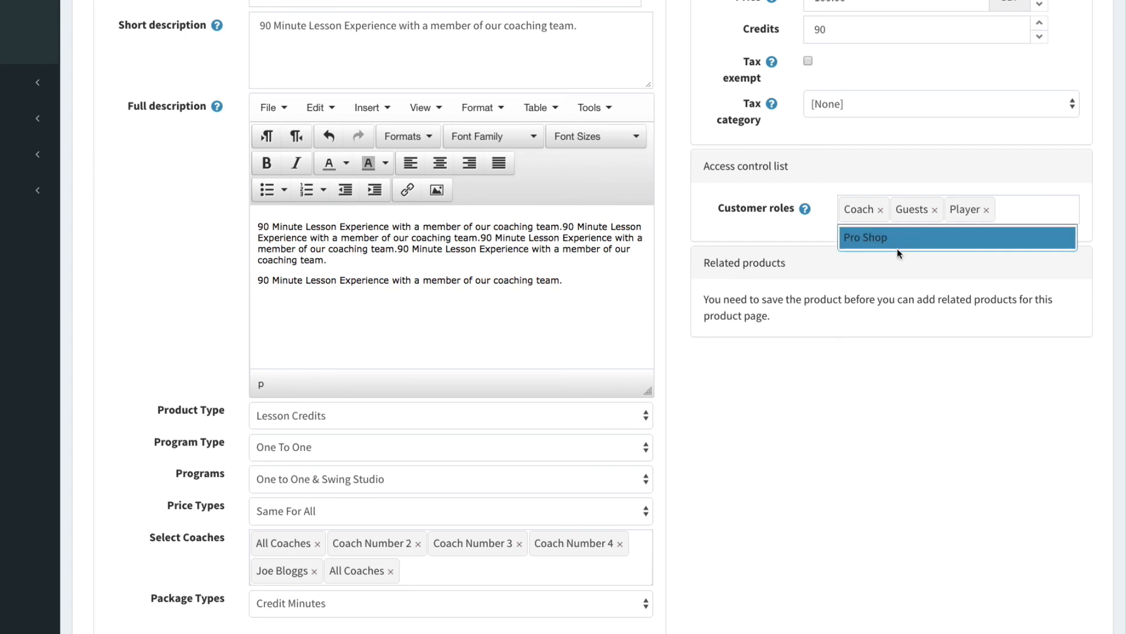
{"action": "left_click", "coordinate": [898, 237]}
{"action": "scroll", "coordinate": [900, 243], "scroll_direction": "up", "scroll_amount": 4}
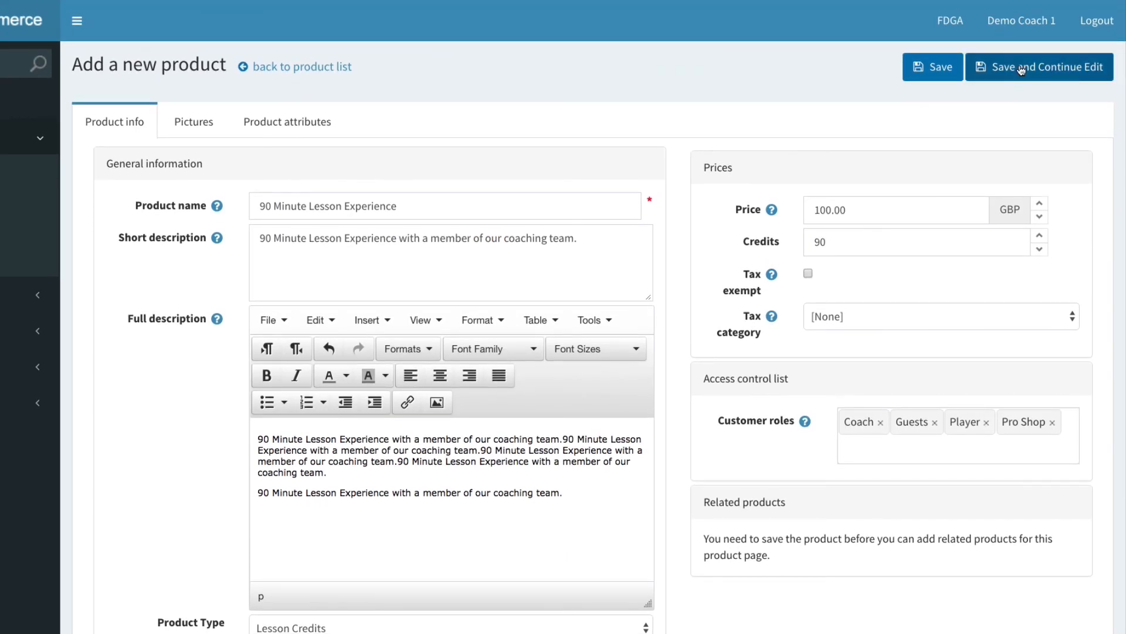
{"action": "left_click", "coordinate": [1096, 75]}
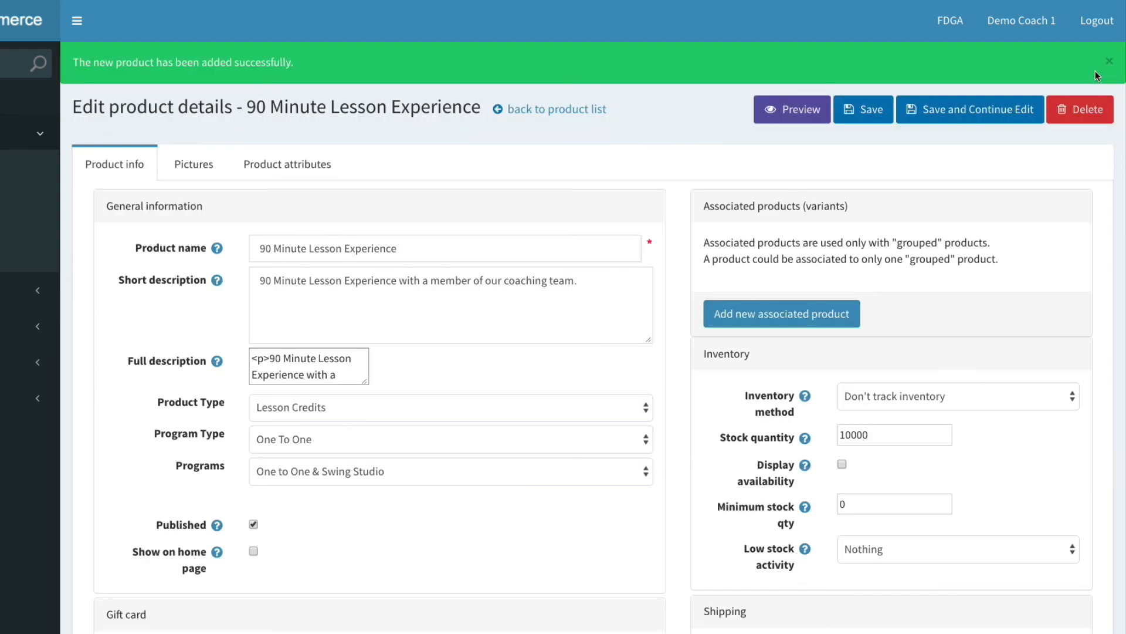
Step: Upload 0002408_winter-programme-option-3-289_550.jpg as the product picture with display order 1, add it, and save the product
{"action": "left_click", "coordinate": [193, 162]}
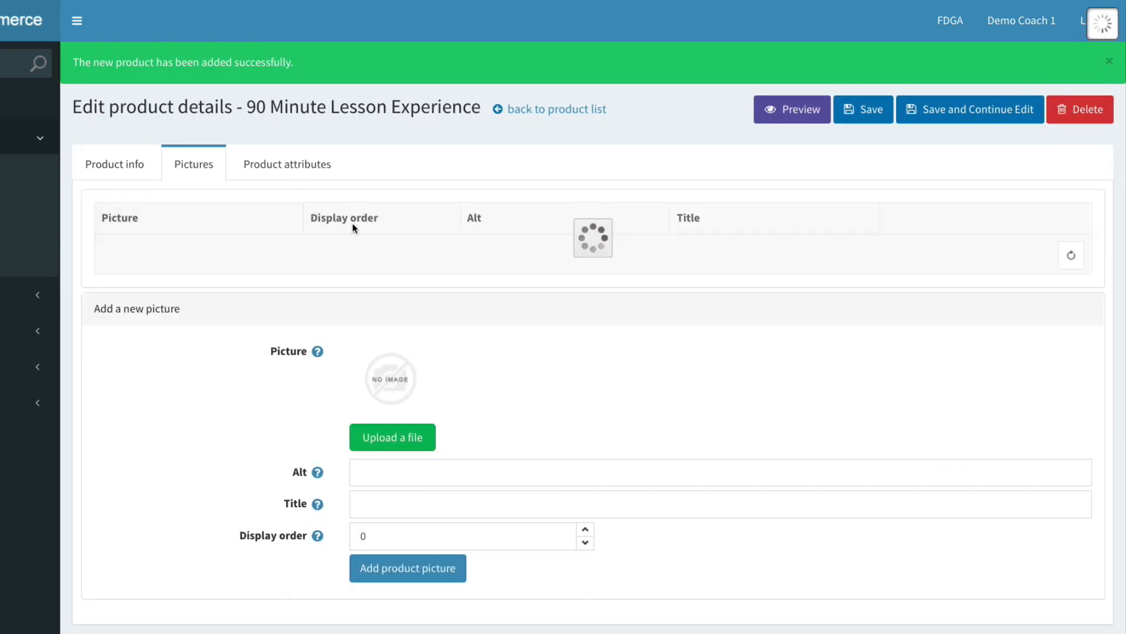
{"action": "left_click", "coordinate": [410, 440]}
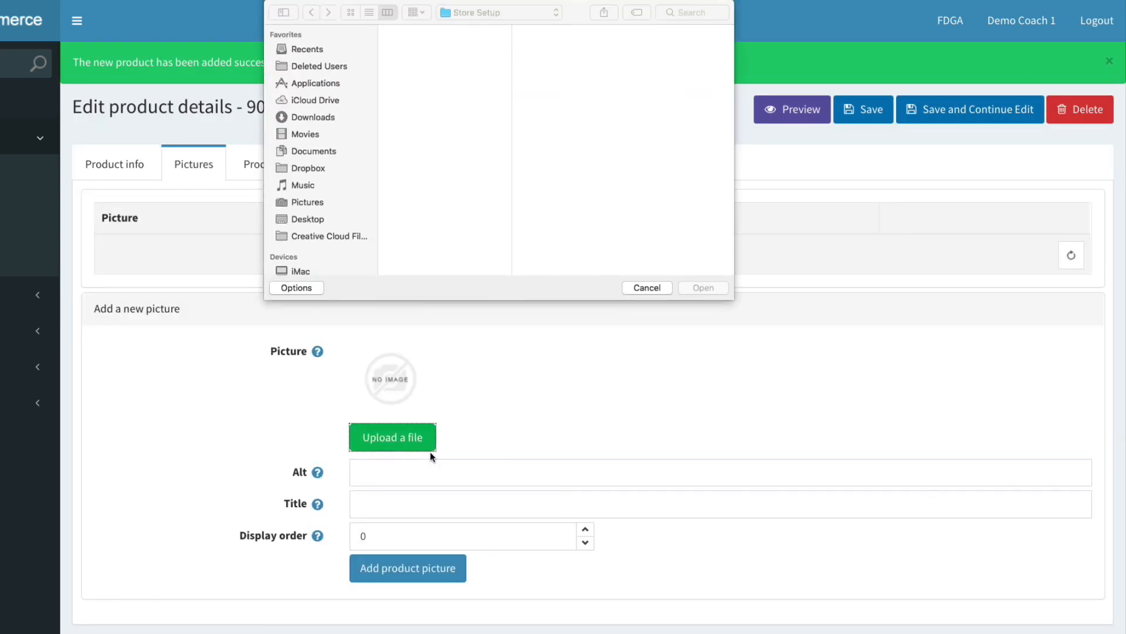
{"action": "left_click", "coordinate": [475, 167]}
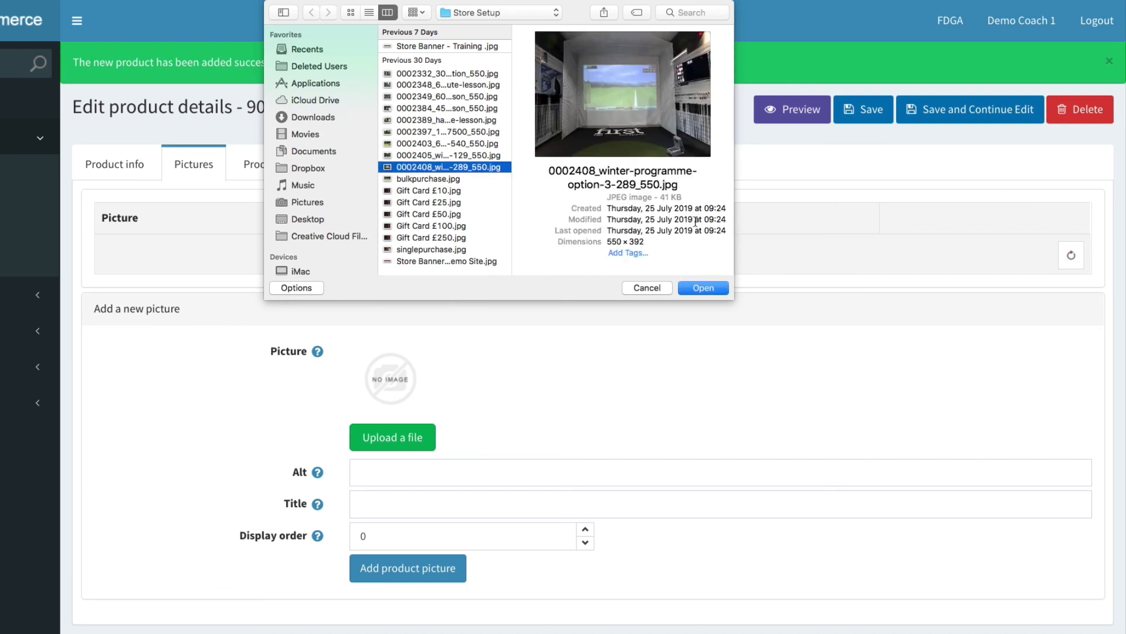
{"action": "left_click", "coordinate": [690, 288]}
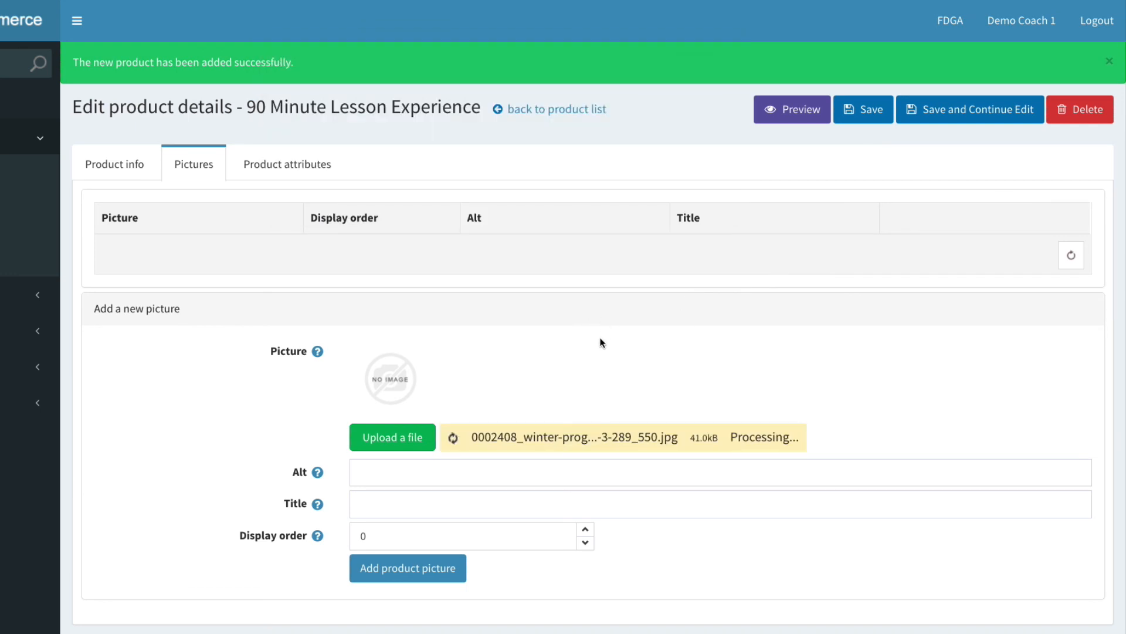
{"action": "left_click", "coordinate": [585, 505]}
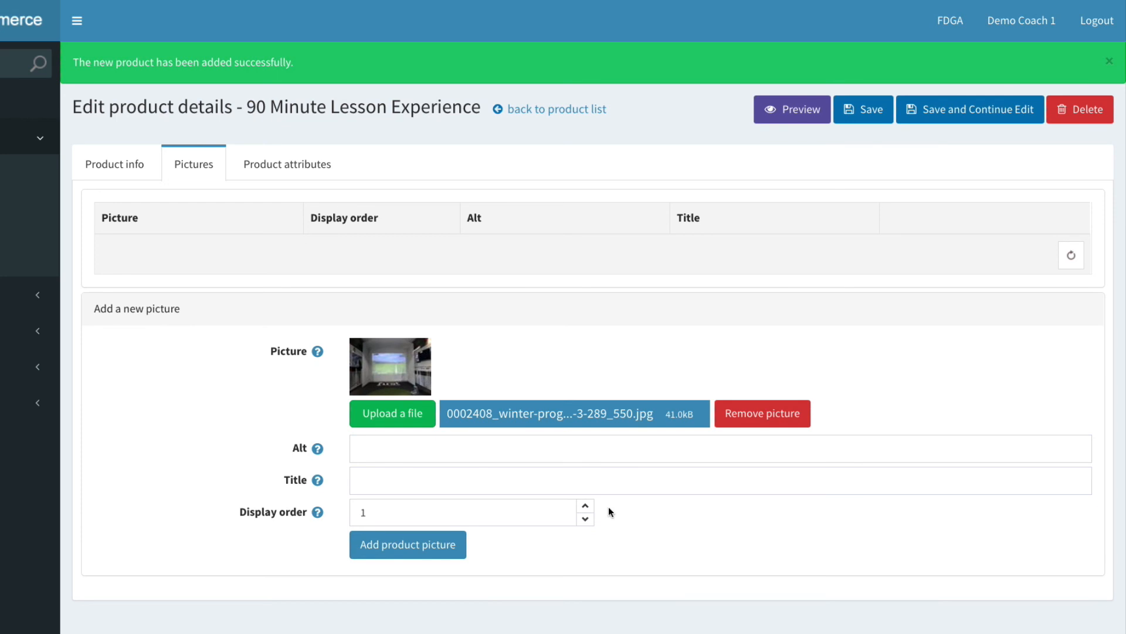
{"action": "left_click", "coordinate": [444, 556]}
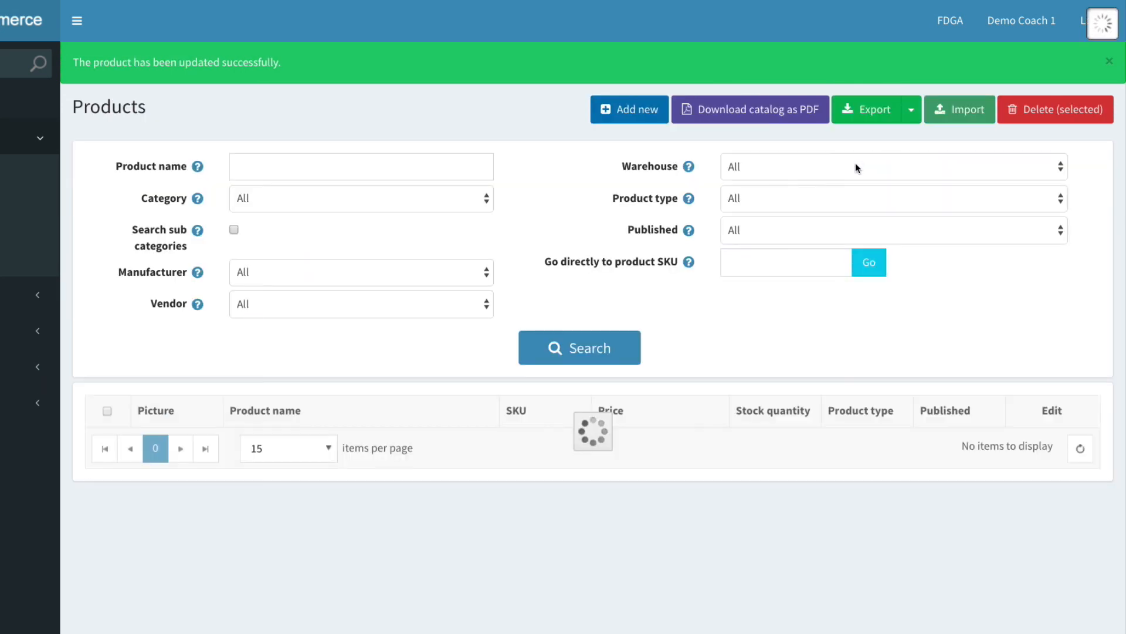
Step: Switch to the golf store and open the 90 Minute Lesson Experience under One to One & Swing Studio
{"action": "key", "text": "ctrl+Right"}
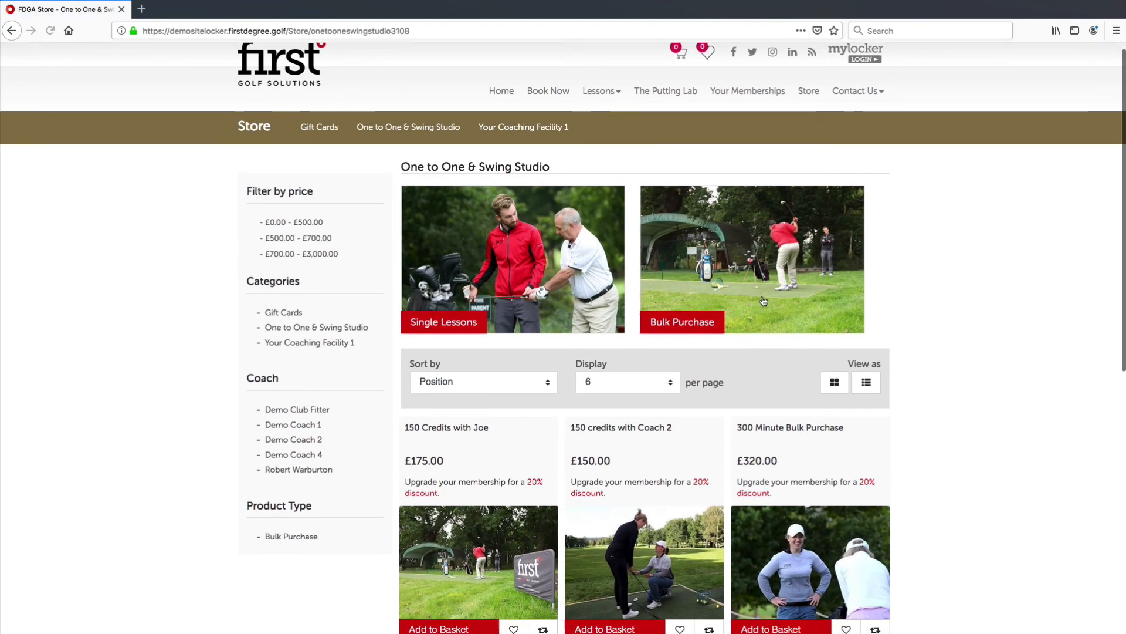
{"action": "scroll", "coordinate": [761, 300], "scroll_direction": "down", "scroll_amount": 5}
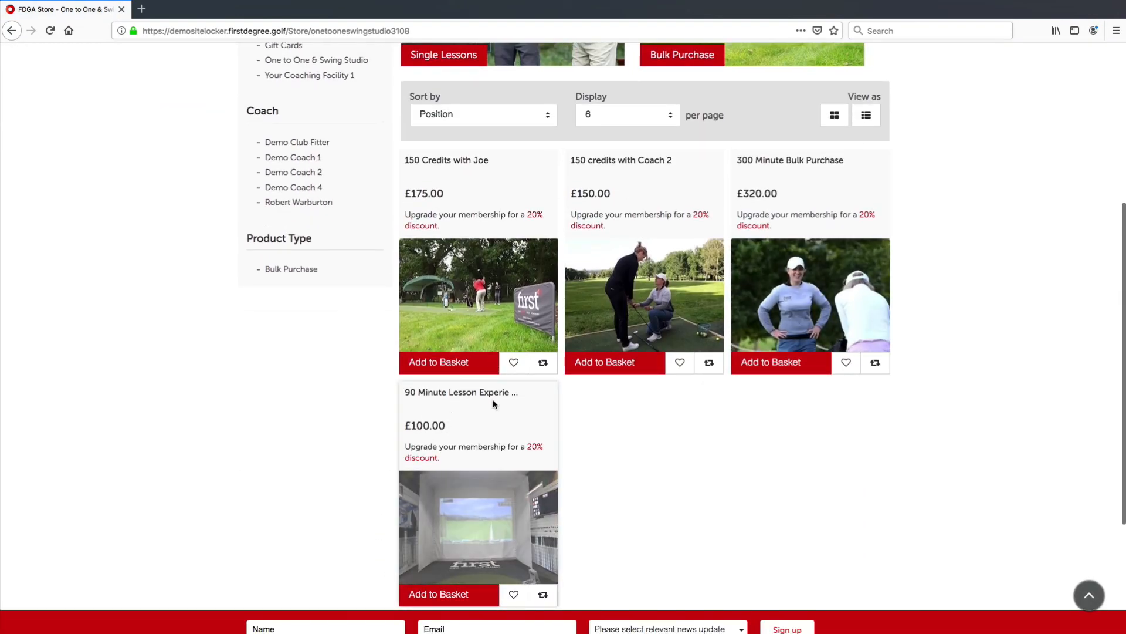
{"action": "left_click", "coordinate": [462, 495]}
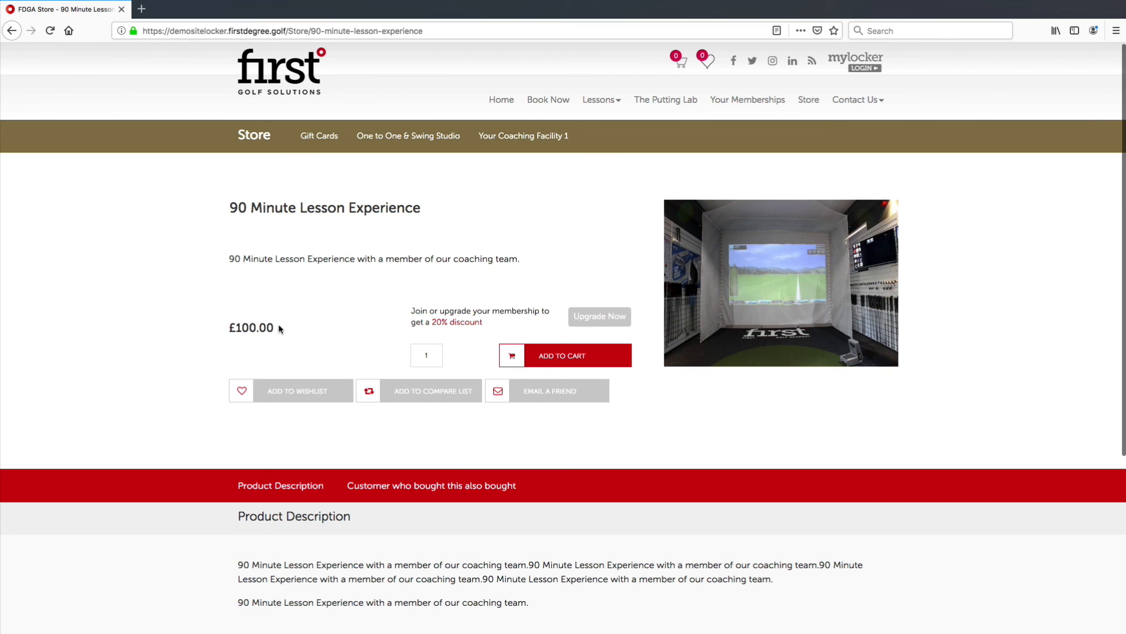
Step: Examine the price, short description and full product description on the lesson experience's store page
{"action": "left_click_drag", "start_coordinate": [279, 325], "coordinate": [231, 324]}
{"action": "left_click", "coordinate": [236, 325]}
{"action": "left_click", "coordinate": [241, 295]}
{"action": "left_click", "coordinate": [247, 329]}
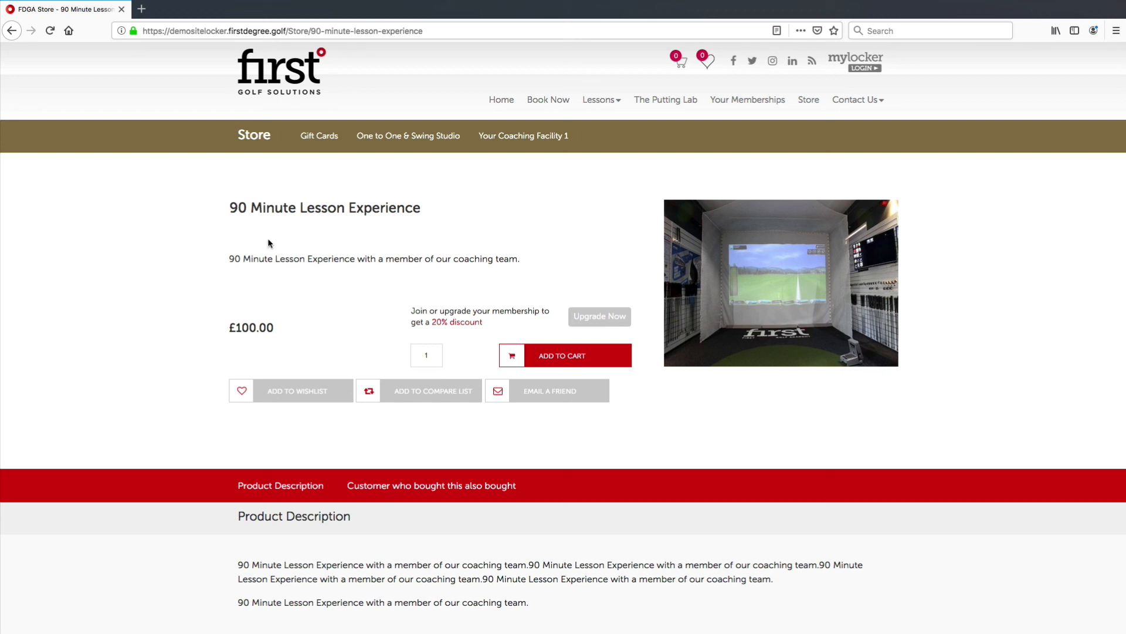
{"action": "left_click_drag", "start_coordinate": [230, 259], "coordinate": [284, 307]}
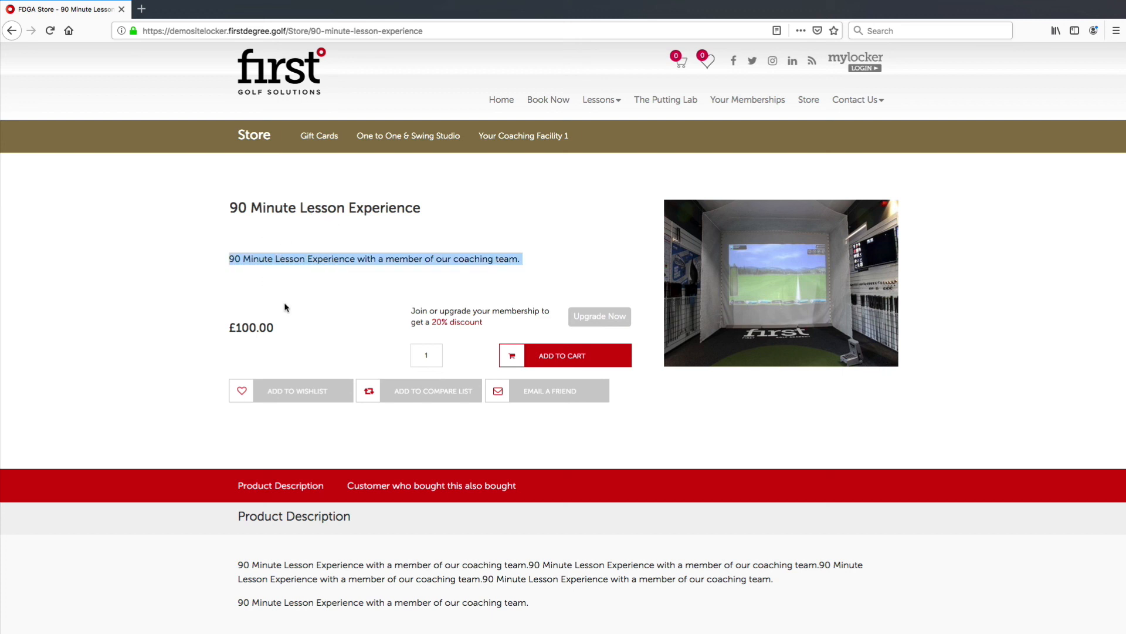
{"action": "left_click", "coordinate": [252, 326]}
{"action": "scroll", "coordinate": [279, 292], "scroll_direction": "down", "scroll_amount": 3}
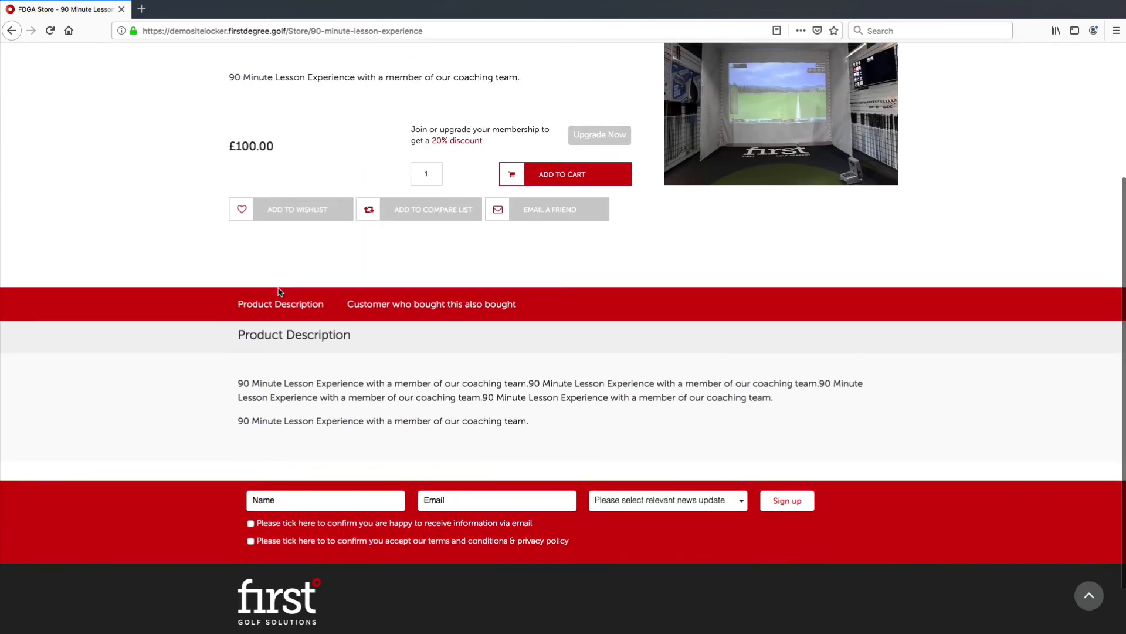